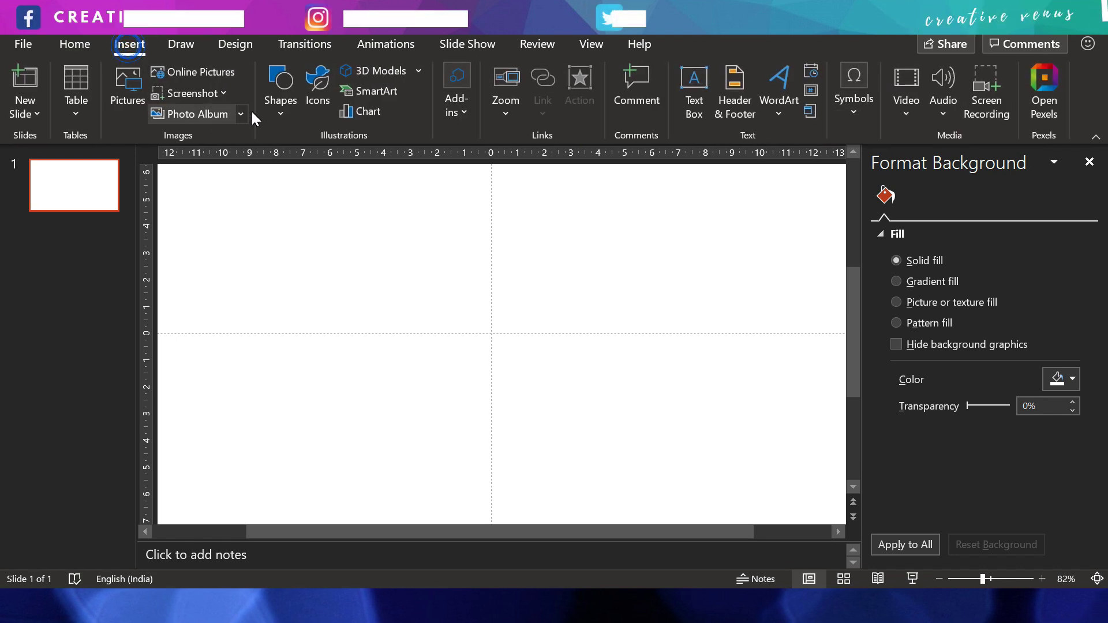
Step: Draw a circle at the slide centre with no fill and a light-blue 2.5 pt outline
click(280, 86)
click(343, 162)
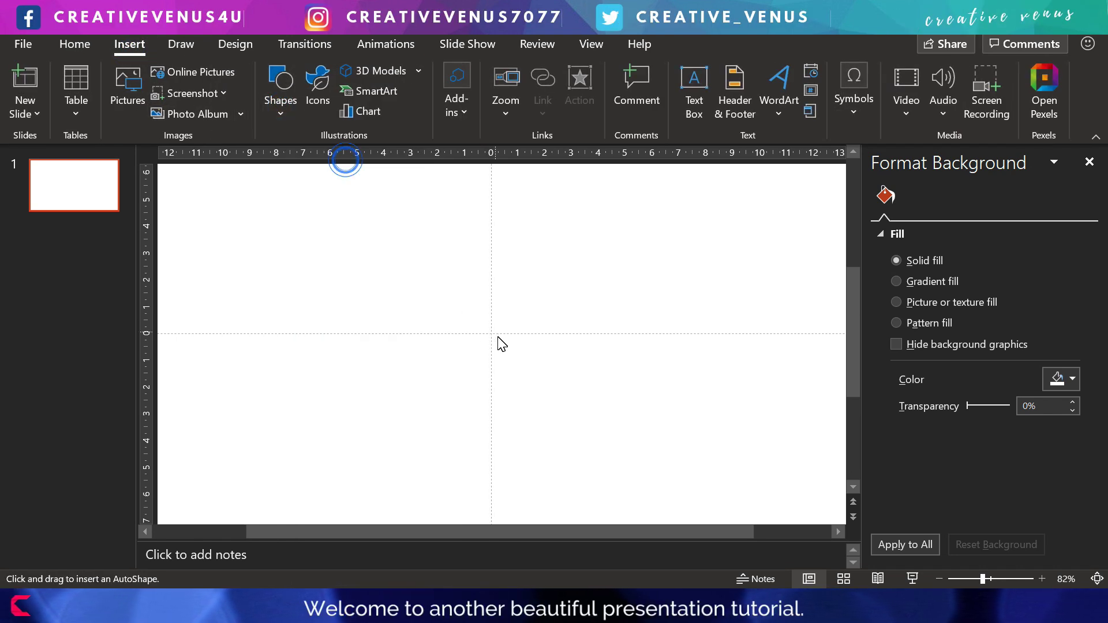
drag(490, 342, 565, 400)
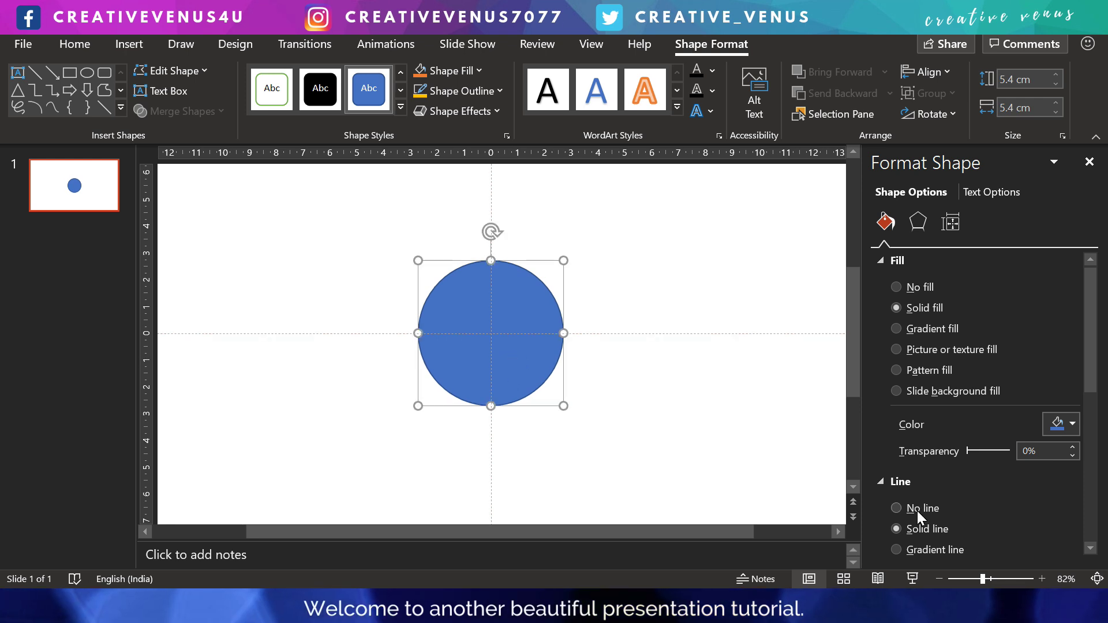
click(918, 294)
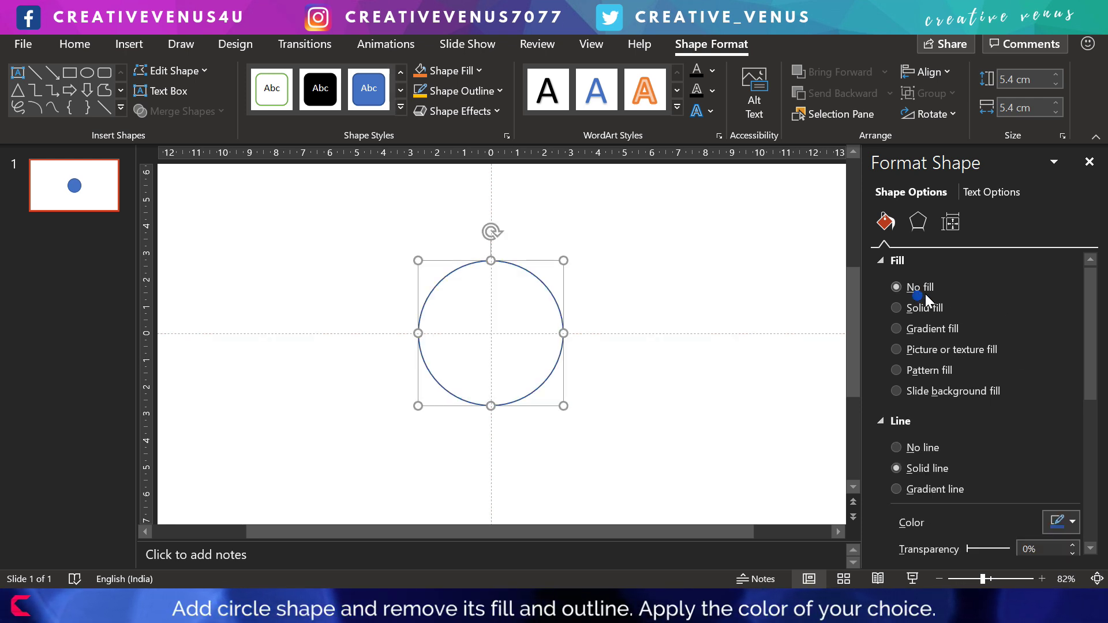
click(1063, 524)
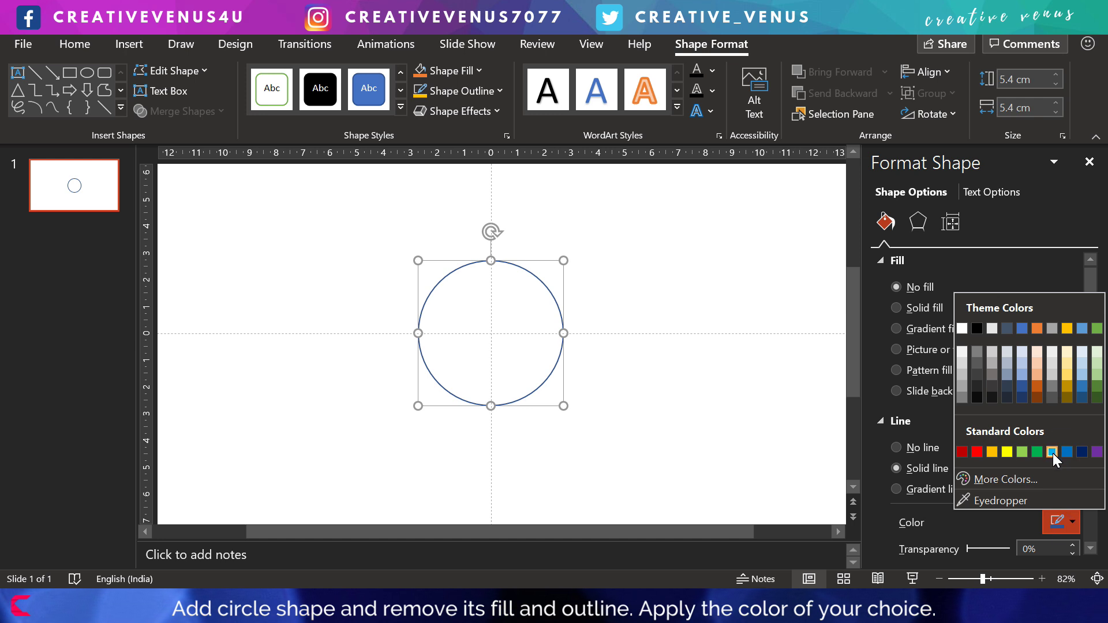
click(1052, 452)
drag(1088, 374, 1071, 461)
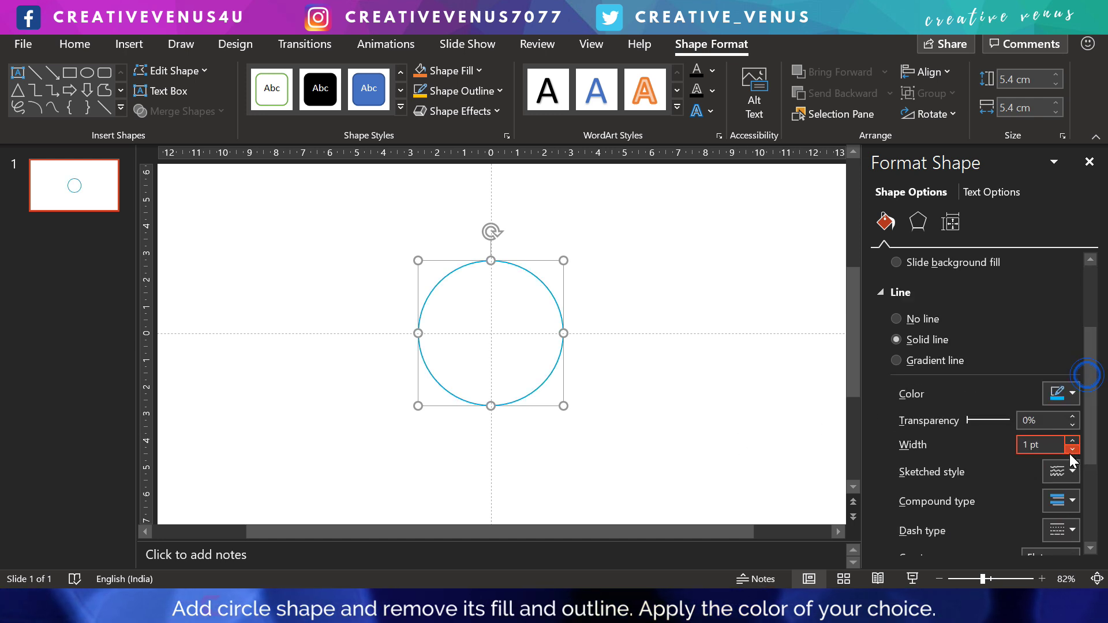
click(1073, 440)
click(1073, 440)
click(1073, 441)
click(1073, 440)
click(1073, 440)
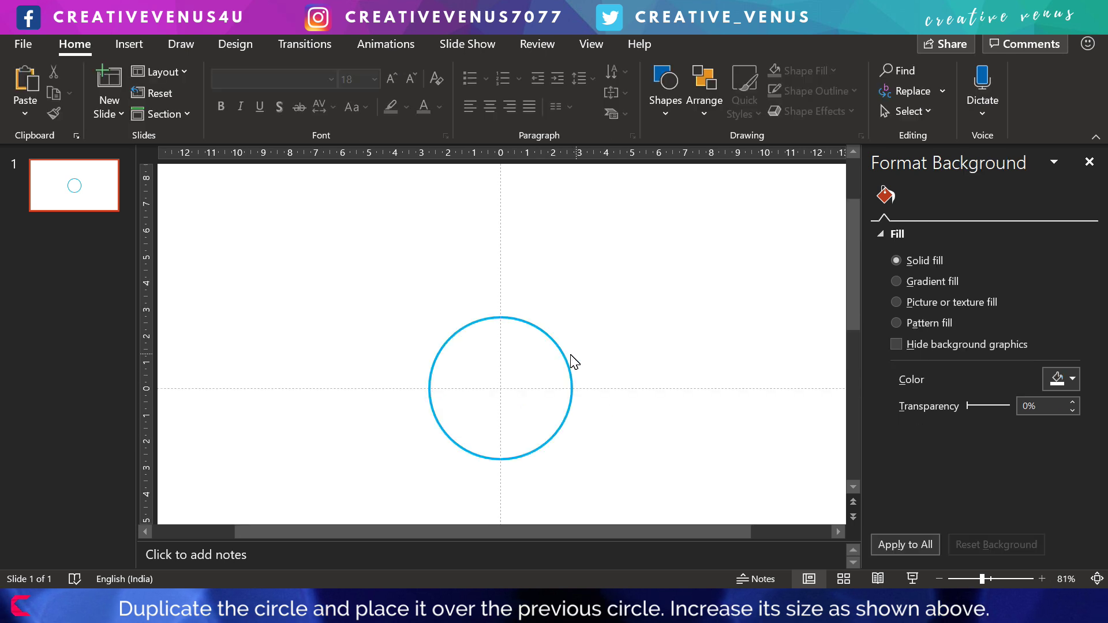
Step: Align the duplicate circle over the original and enlarge it to surround the original
click(564, 355)
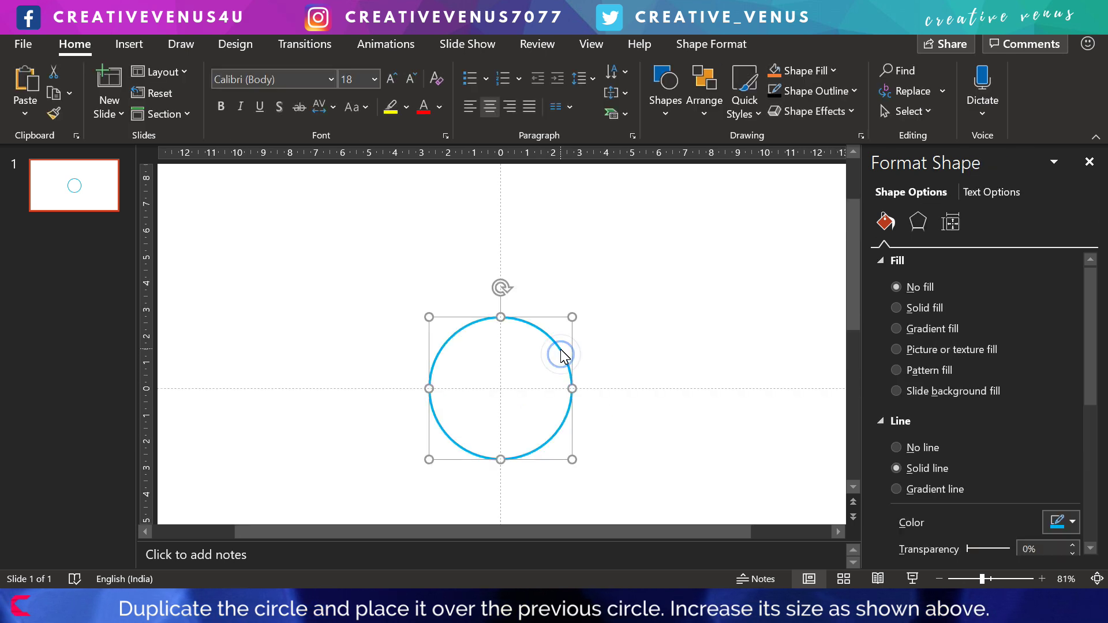
mouse_move(571, 372)
mouse_down()
mouse_move(574, 383)
mouse_move(563, 363)
mouse_up()
drag(573, 461, 589, 478)
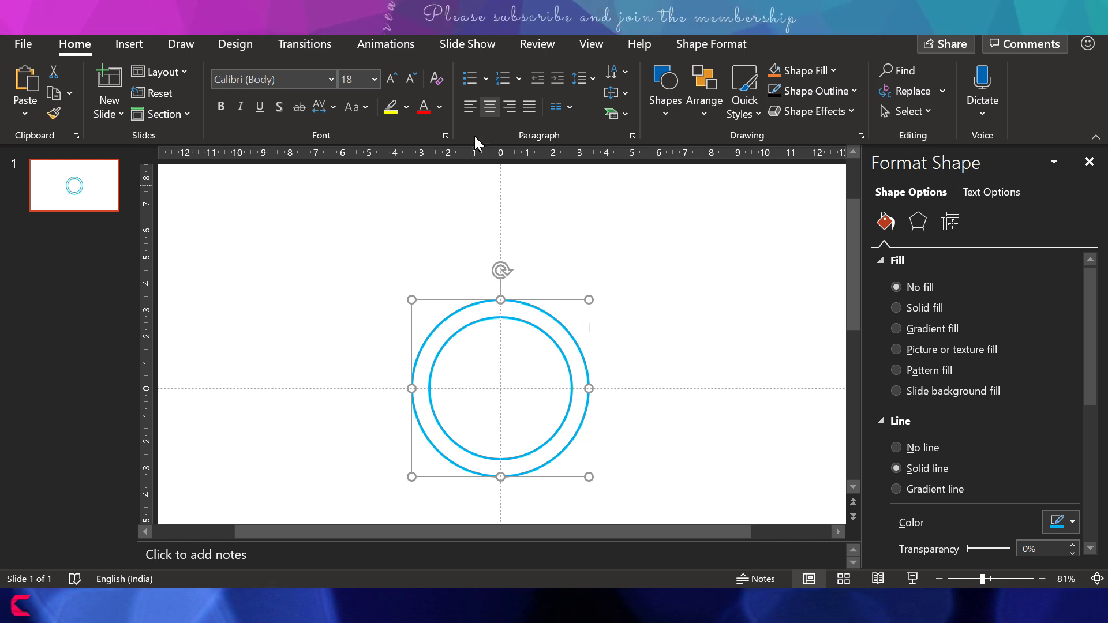
Step: Edit the outer circle's points and open its path at the left node
click(711, 45)
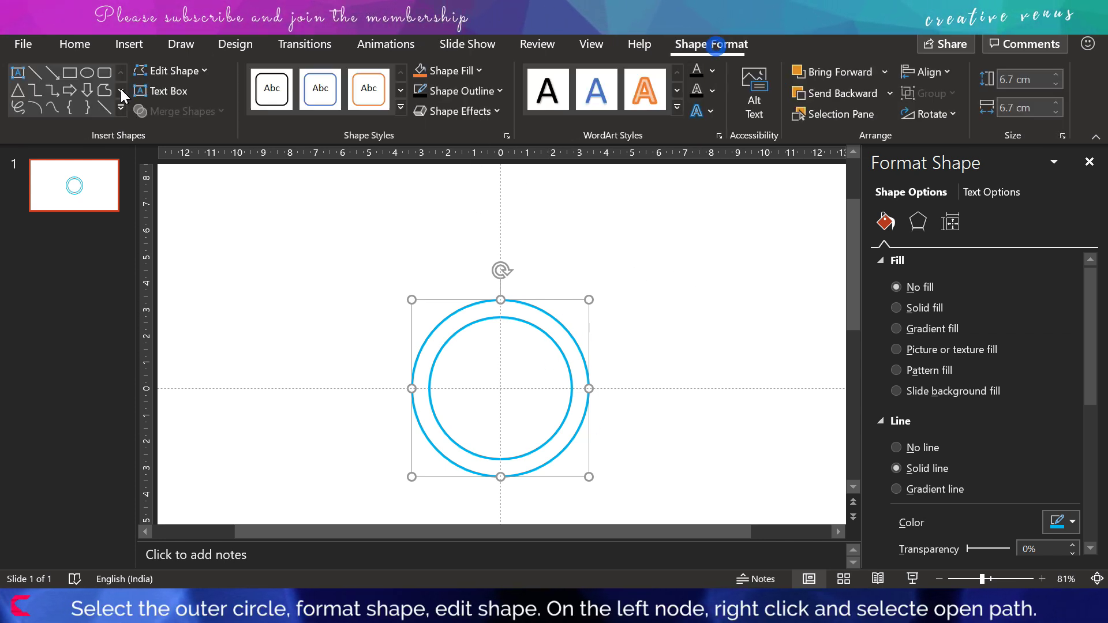
click(173, 71)
click(183, 127)
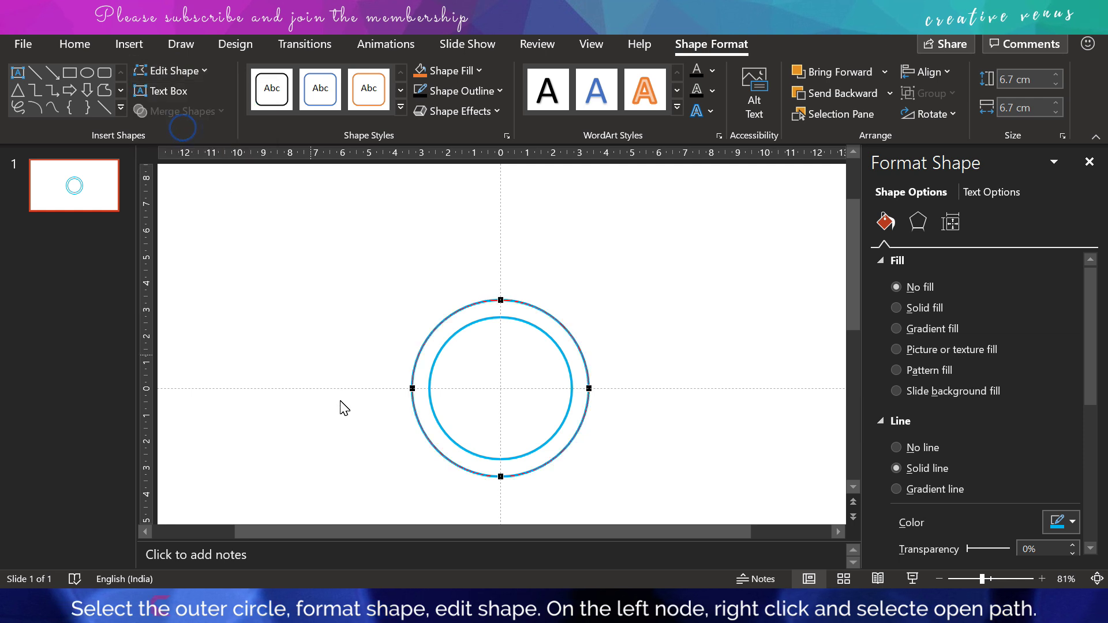
right_click(413, 387)
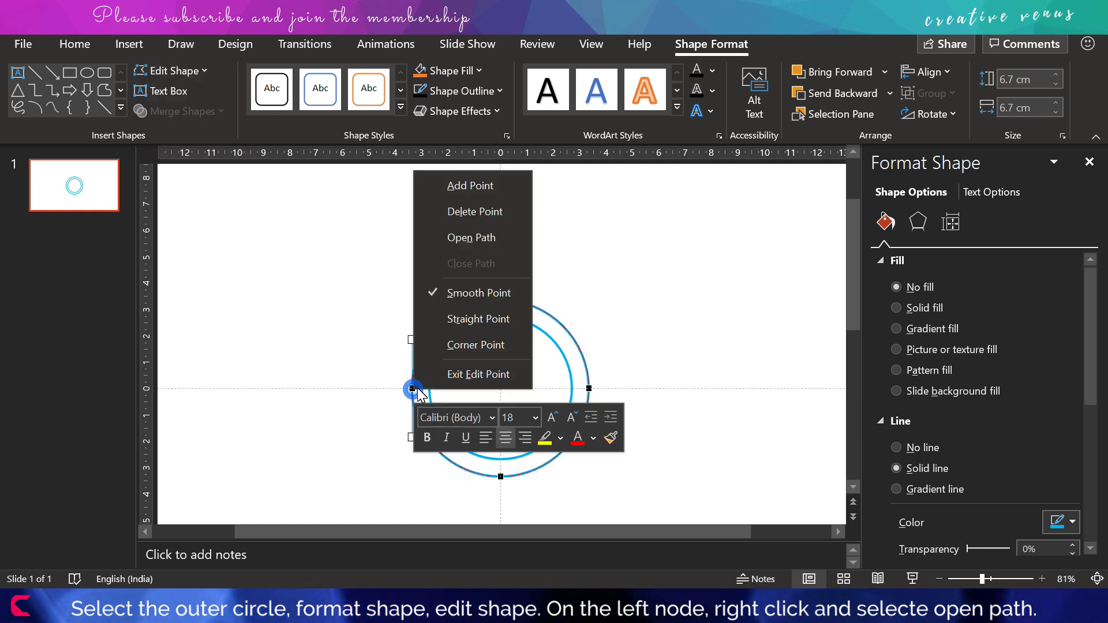
click(469, 239)
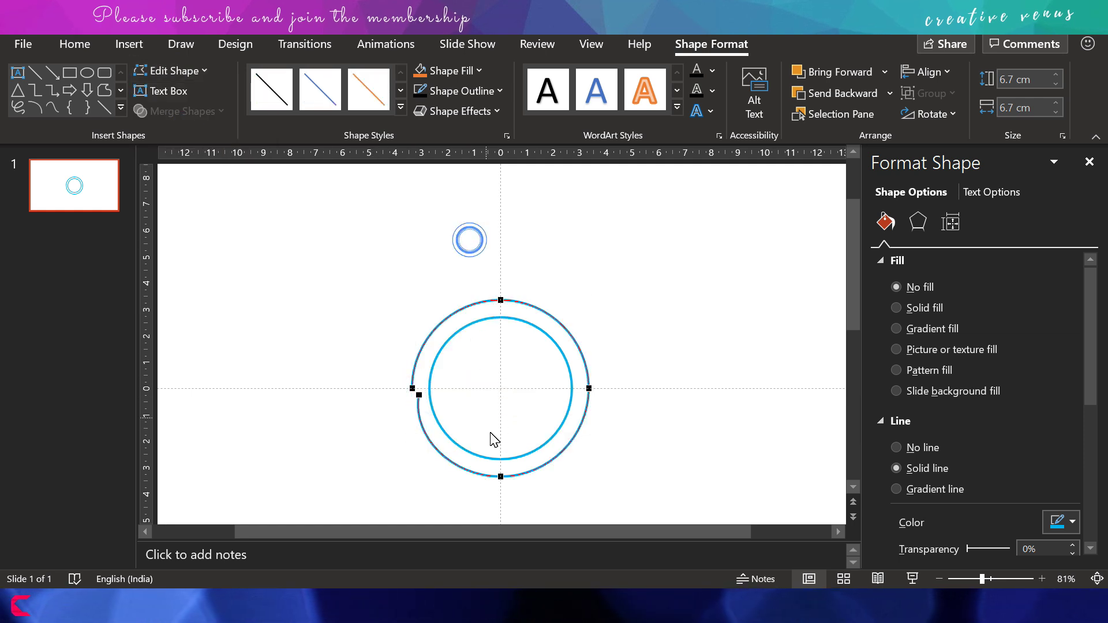
Step: Delete the left and bottom points so only the upper half arc remains
right_click(500, 477)
click(577, 300)
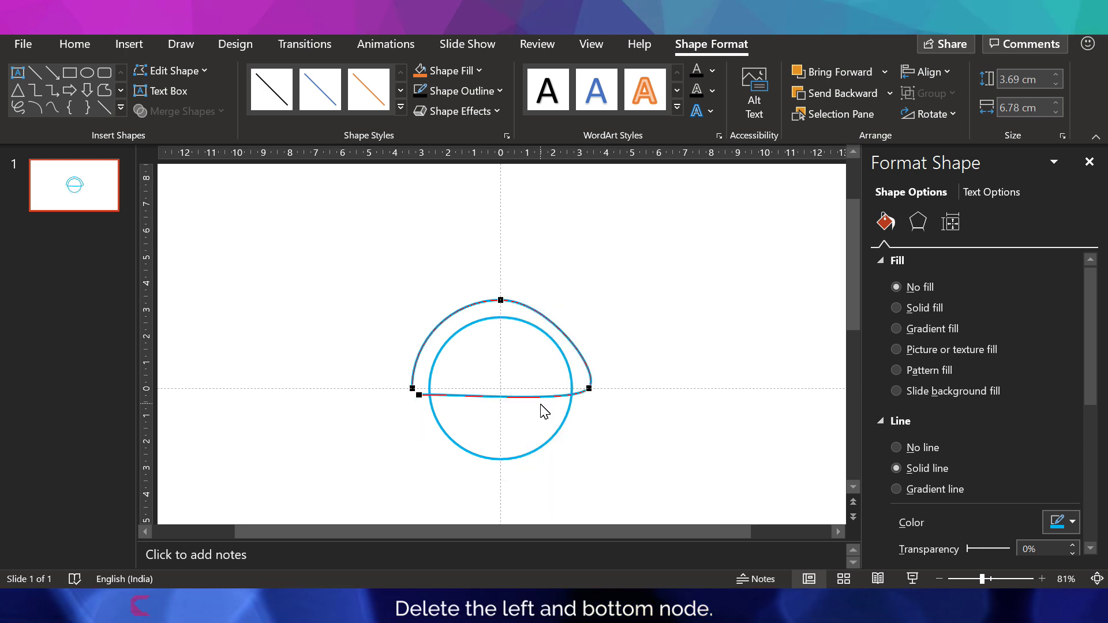
key(ctrl+z)
right_click(419, 393)
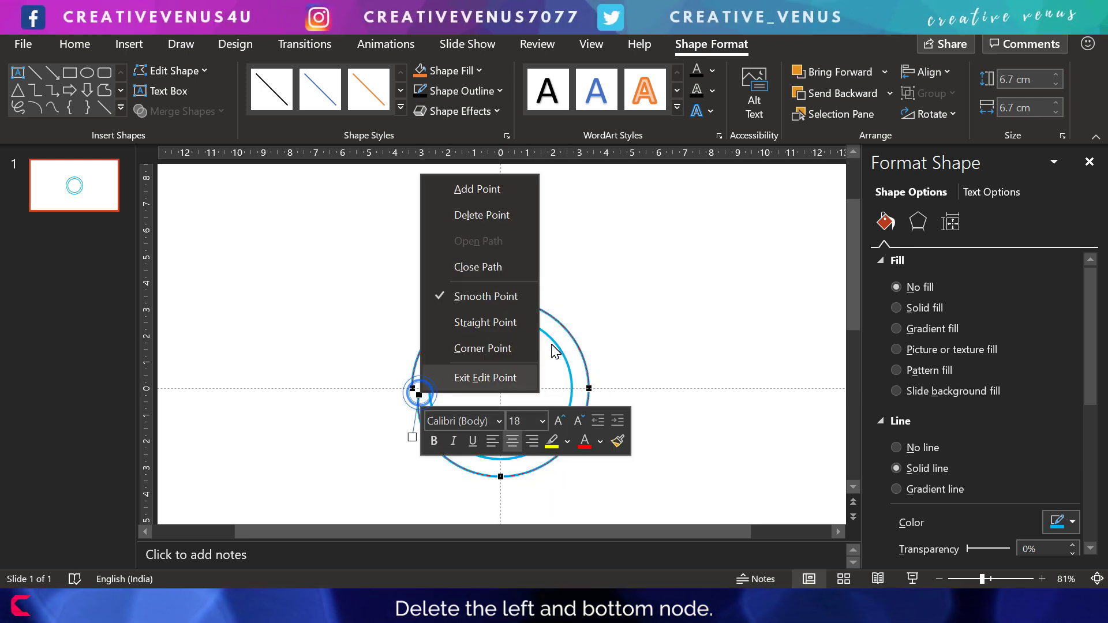
click(478, 214)
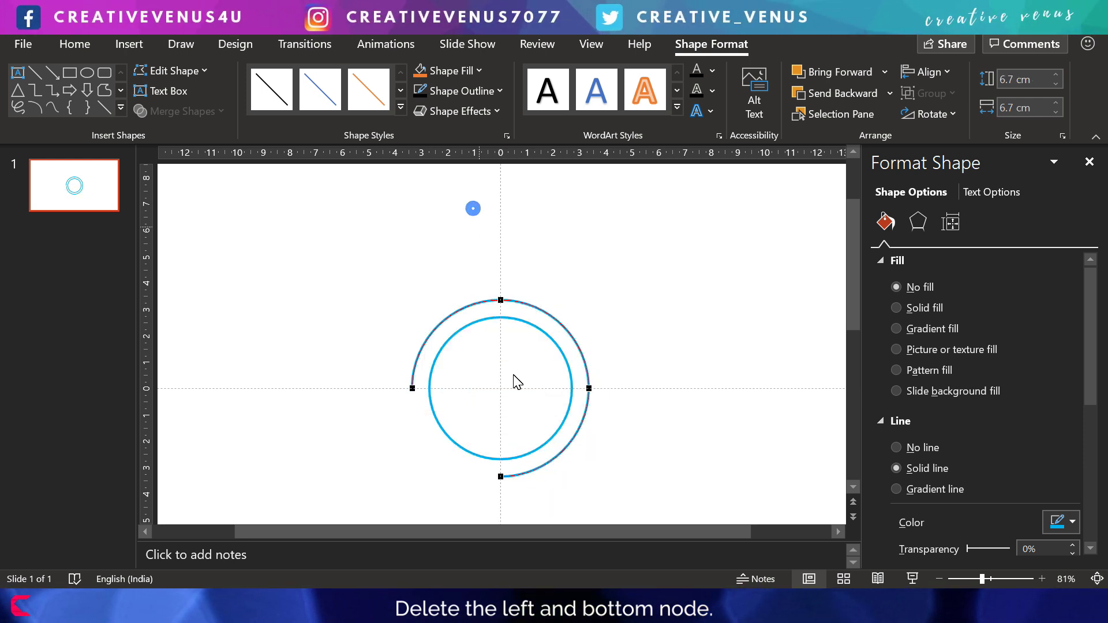
right_click(500, 477)
click(577, 301)
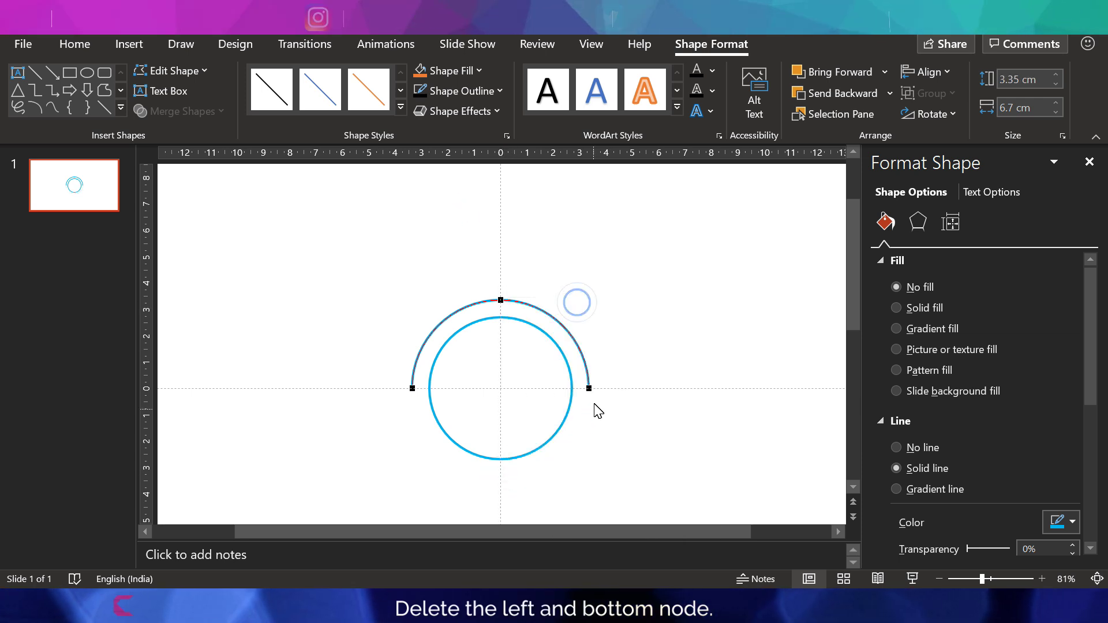
Step: Duplicate the outer arc and place the copy exactly over it
click(629, 364)
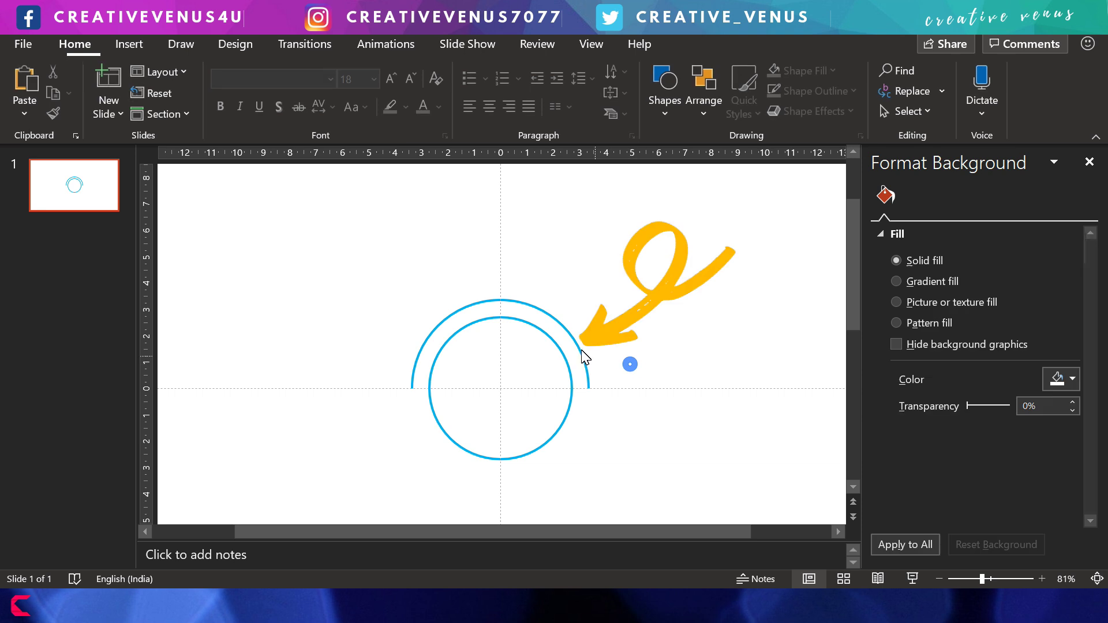
click(579, 344)
key(ctrl+d)
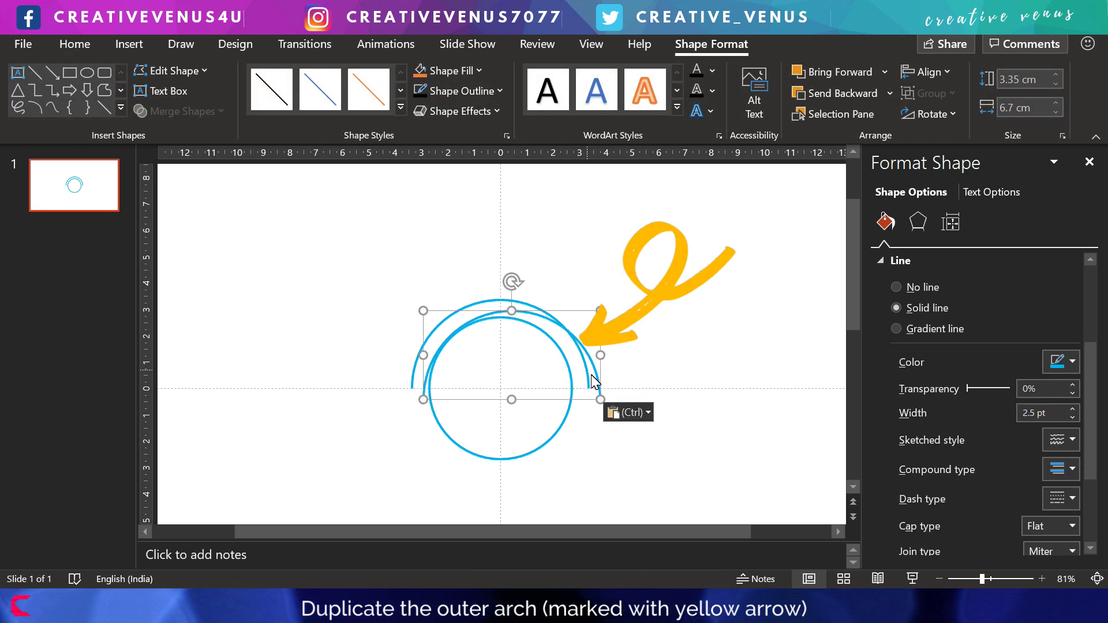
drag(598, 382, 579, 374)
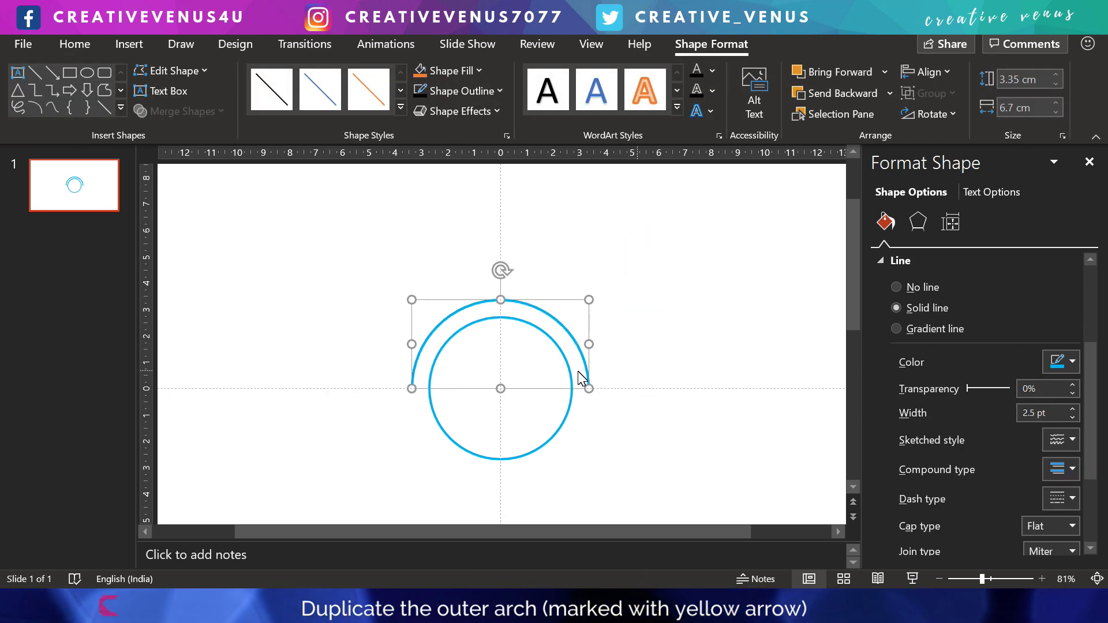
Step: Trim the copied arc to a quarter arc and give it a black outline
click(173, 71)
click(192, 121)
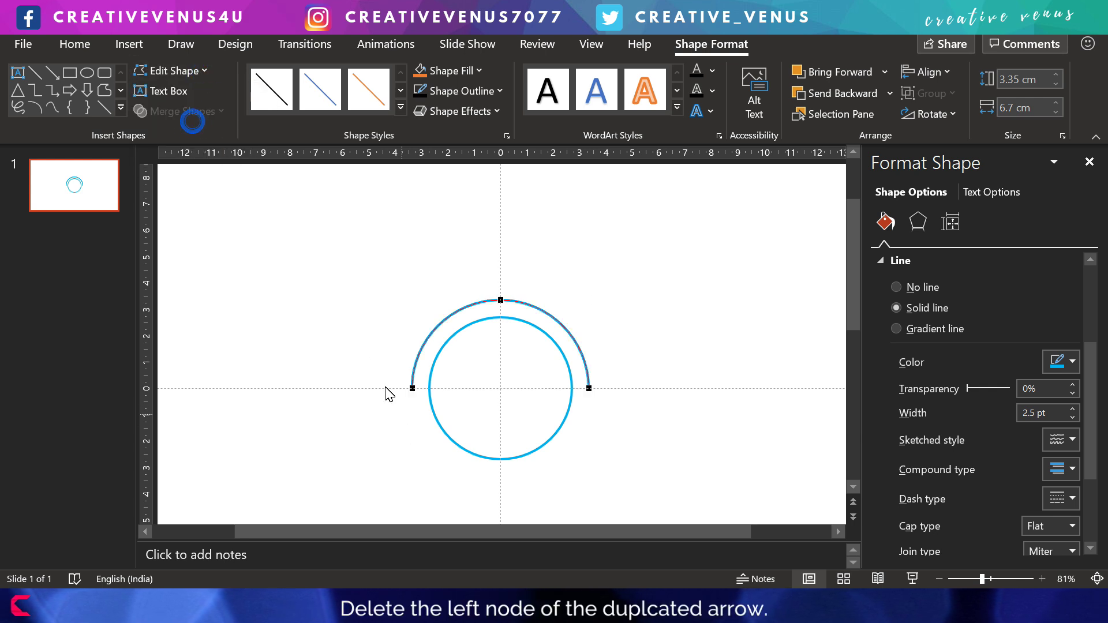
right_click(414, 390)
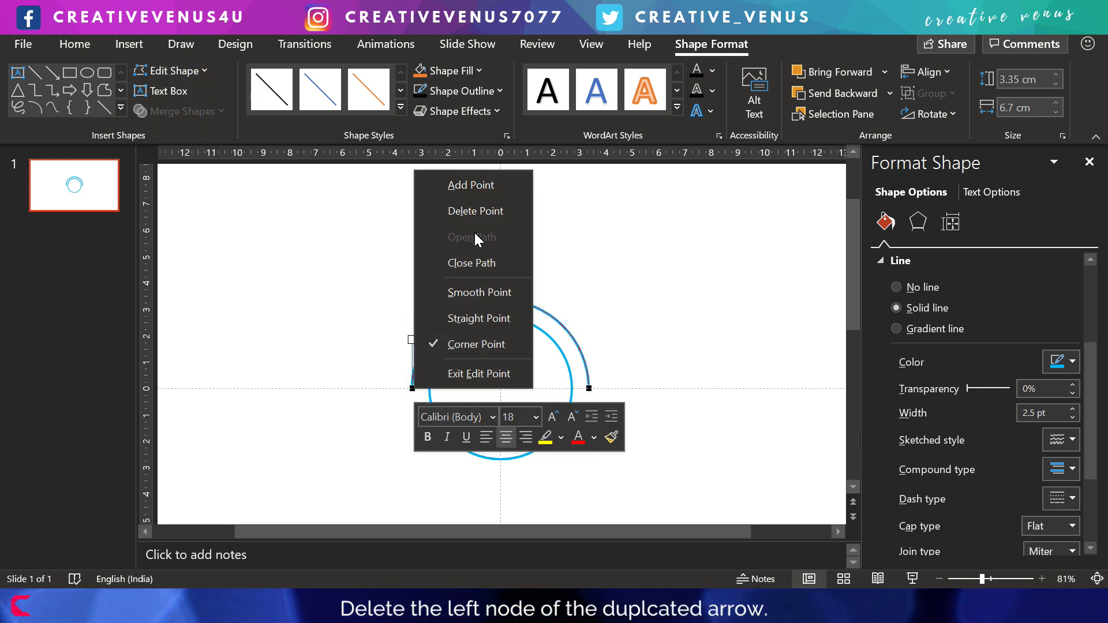
click(474, 210)
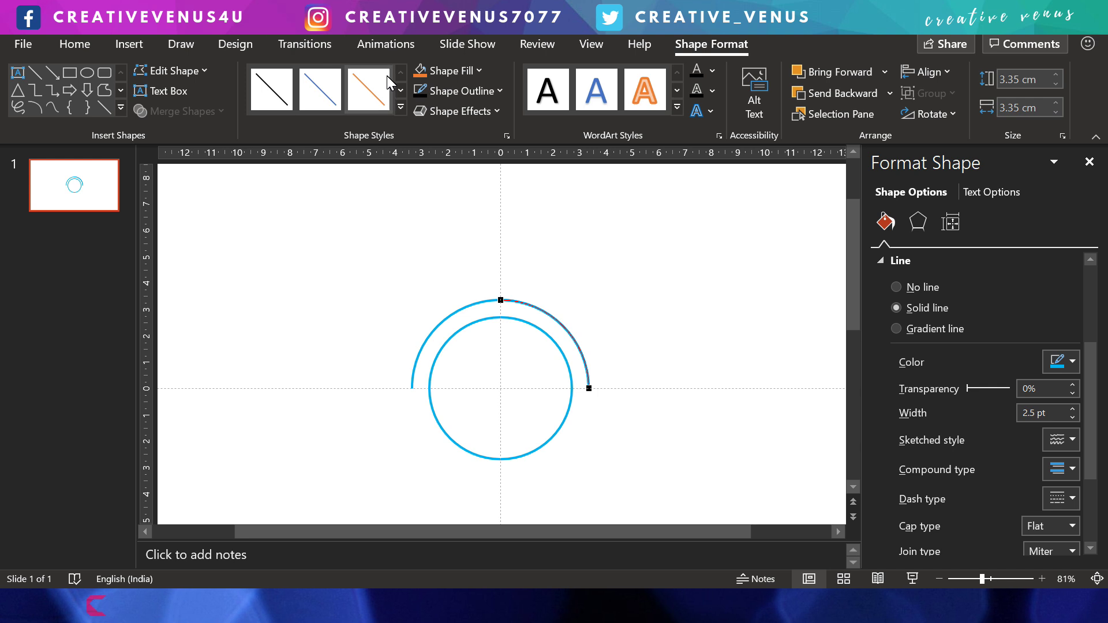
click(418, 93)
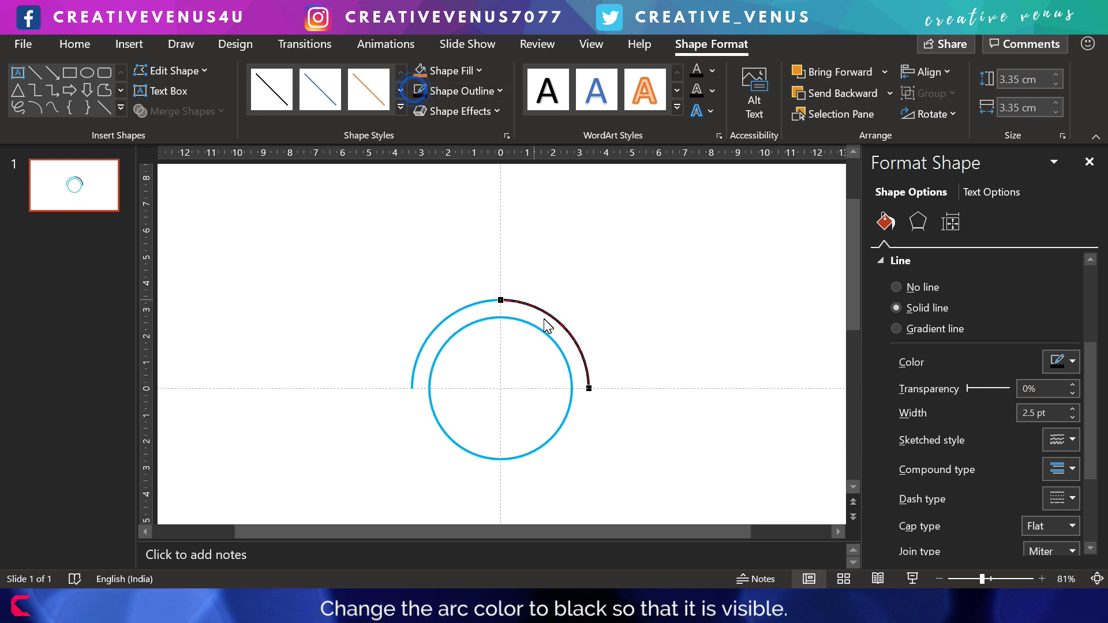
Step: Rotate the black quarter arc to -45°
click(930, 113)
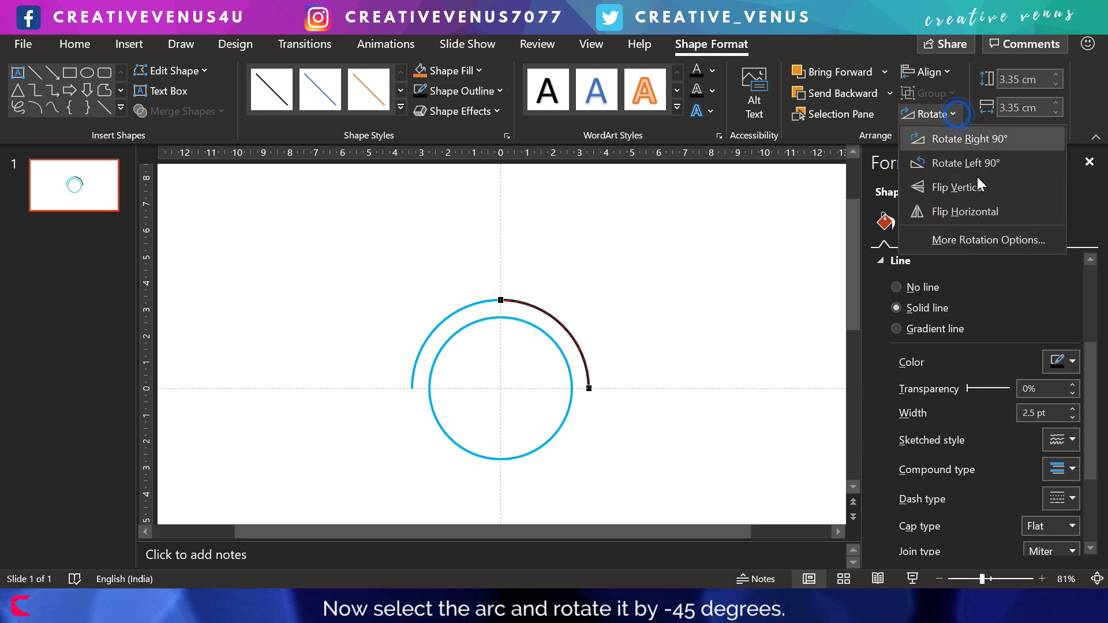
click(986, 246)
click(1072, 335)
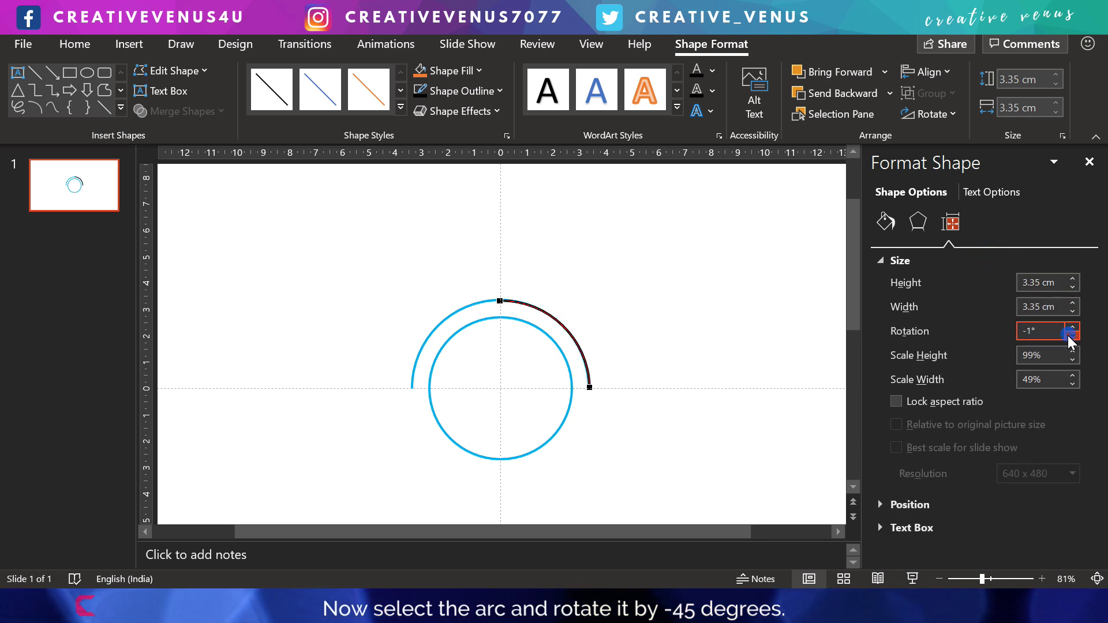
drag(1069, 338, 1069, 344)
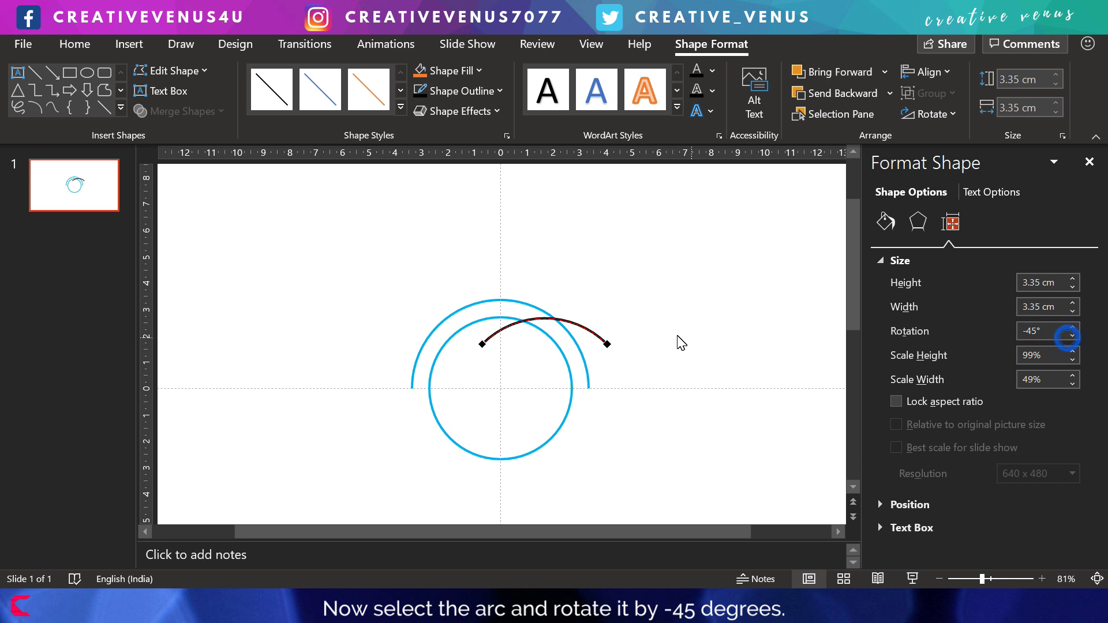
drag(607, 344, 698, 377)
key(ctrl+z)
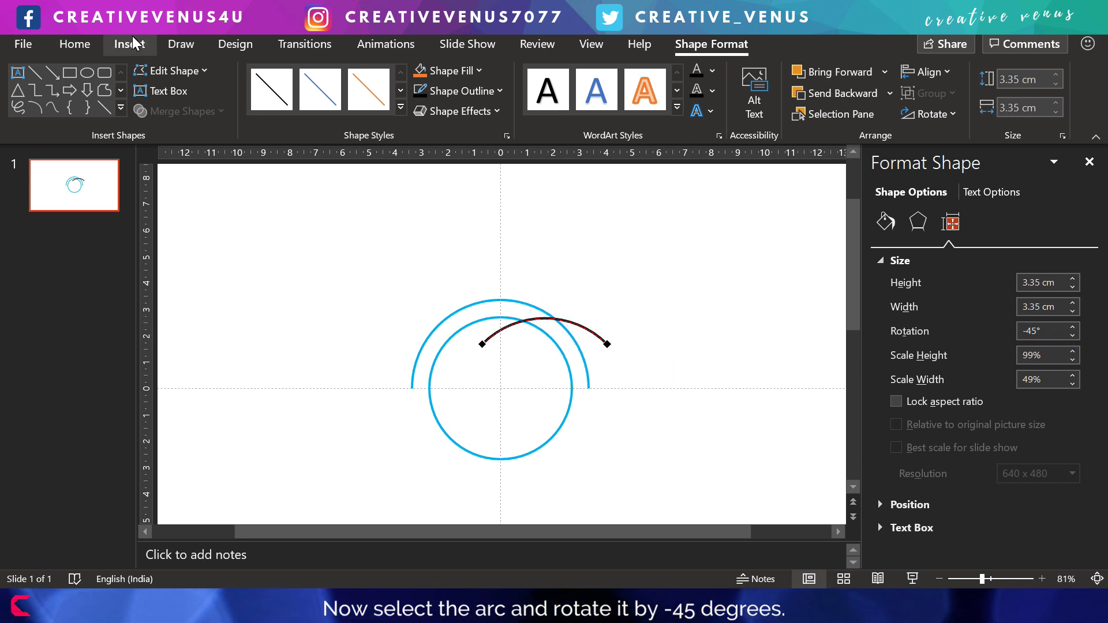
Step: Move the black arc beside the circles and check its rotation settings
click(283, 284)
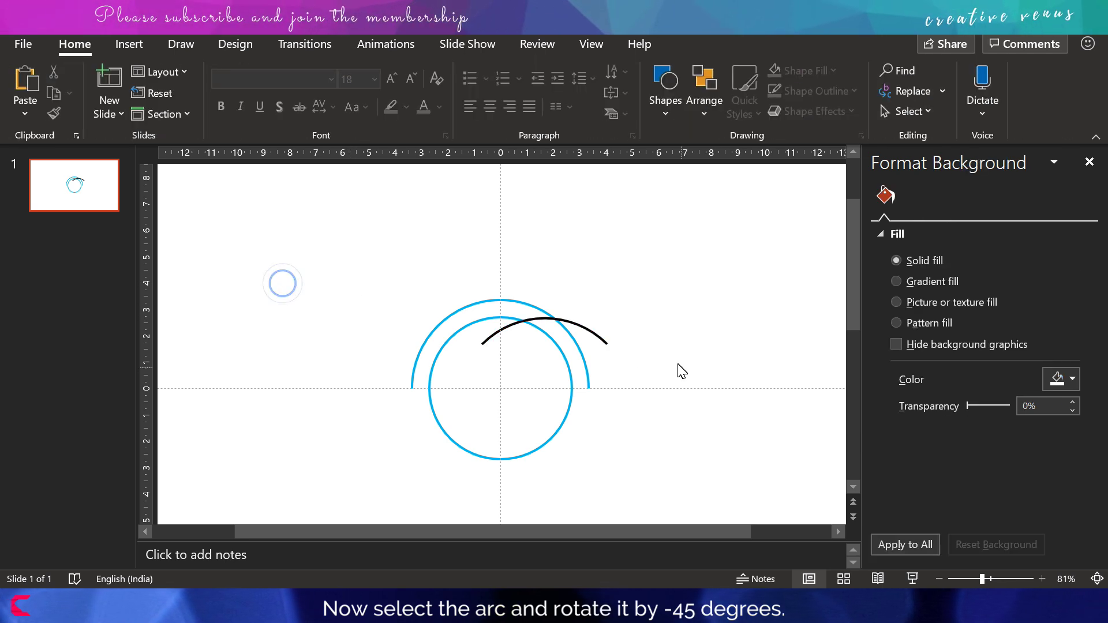
drag(583, 325, 716, 380)
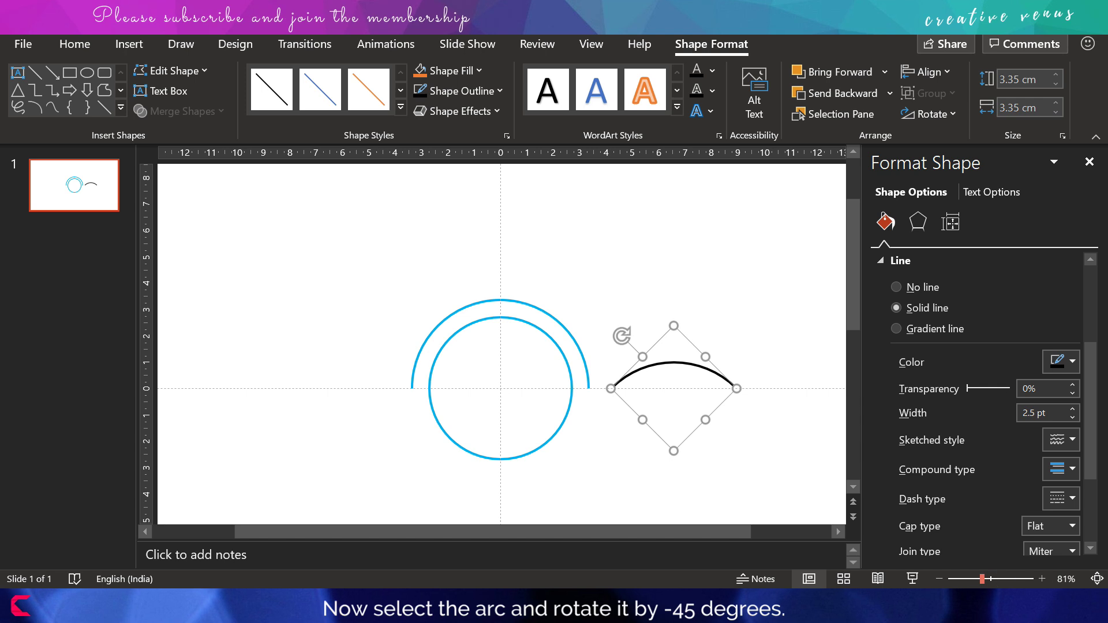
drag(983, 580, 1021, 581)
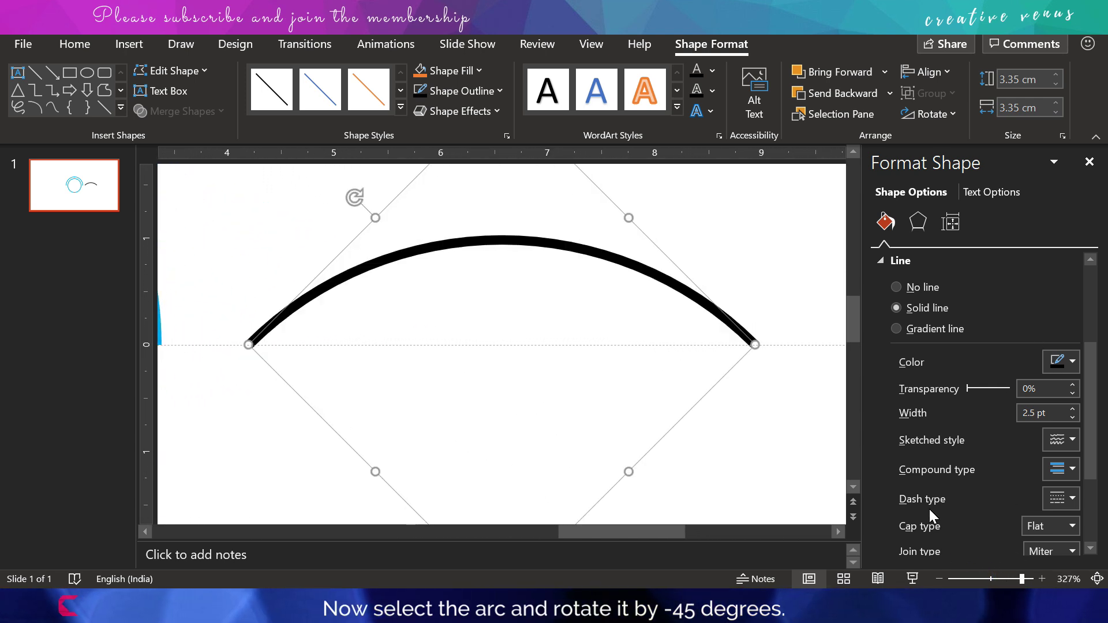
click(932, 113)
click(961, 234)
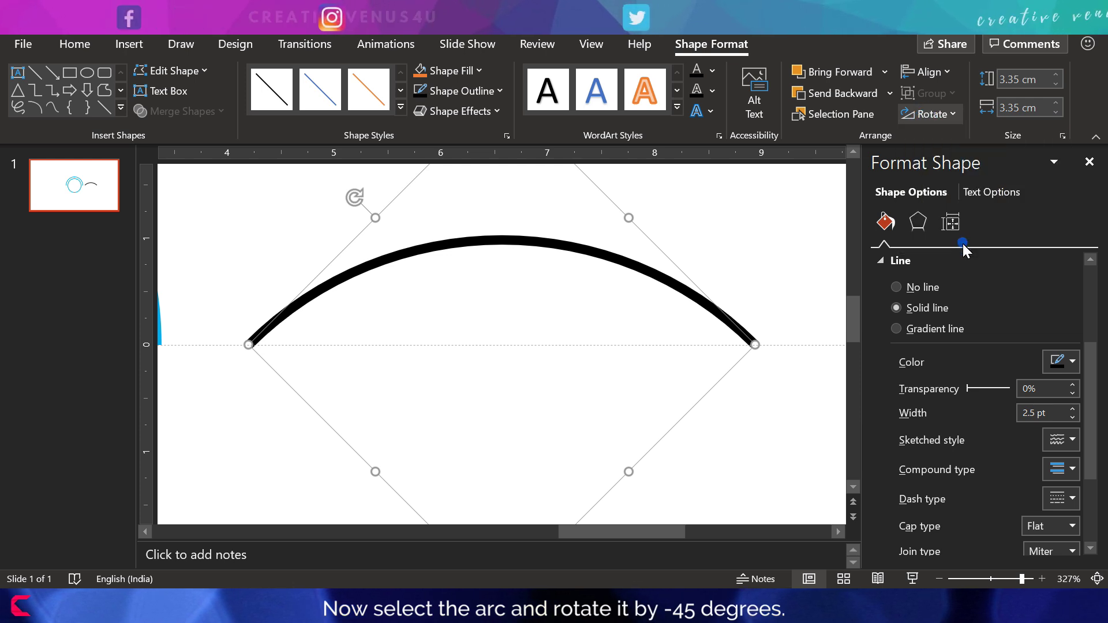
click(752, 417)
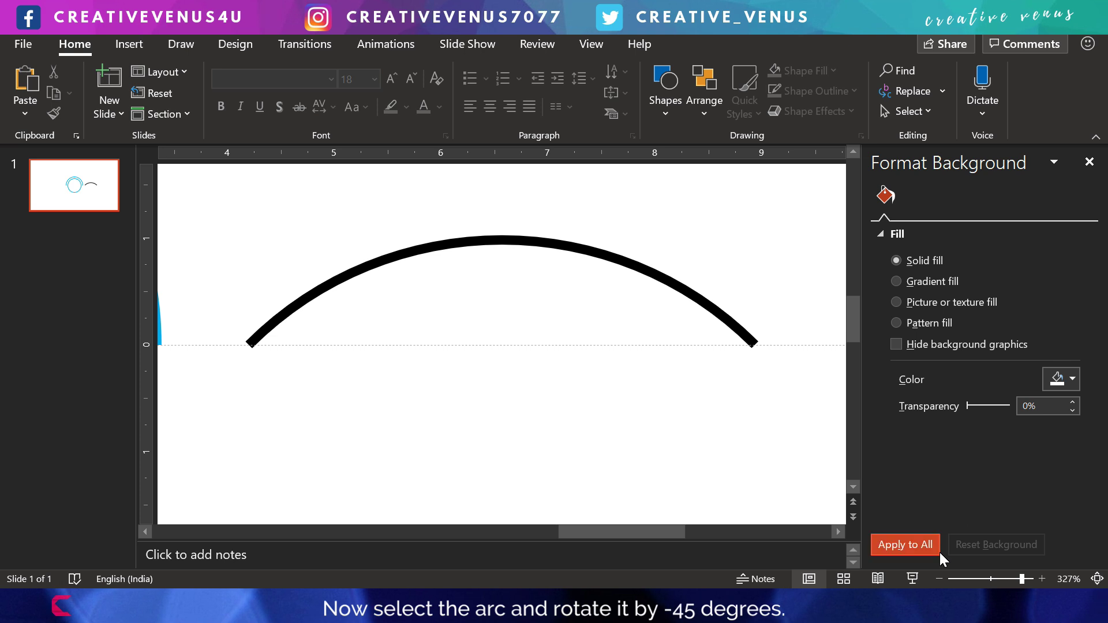
drag(1022, 579, 978, 579)
Step: Place the black arc on top of the blue arc and centre the two arcs on each other
click(626, 334)
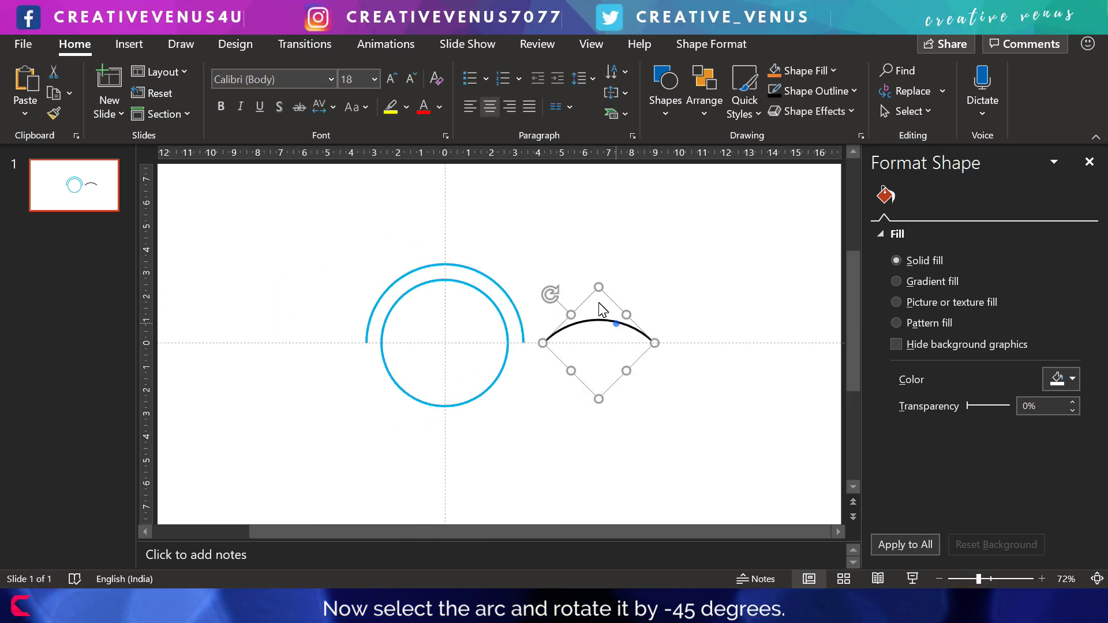
drag(626, 334, 462, 278)
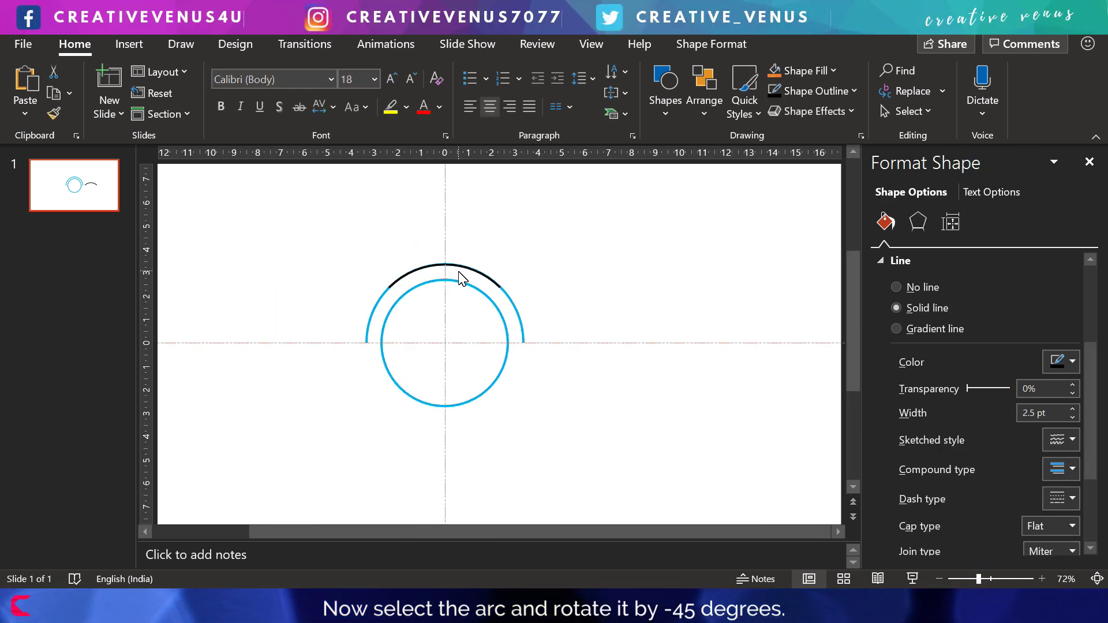
click(463, 271)
shift+click(516, 312)
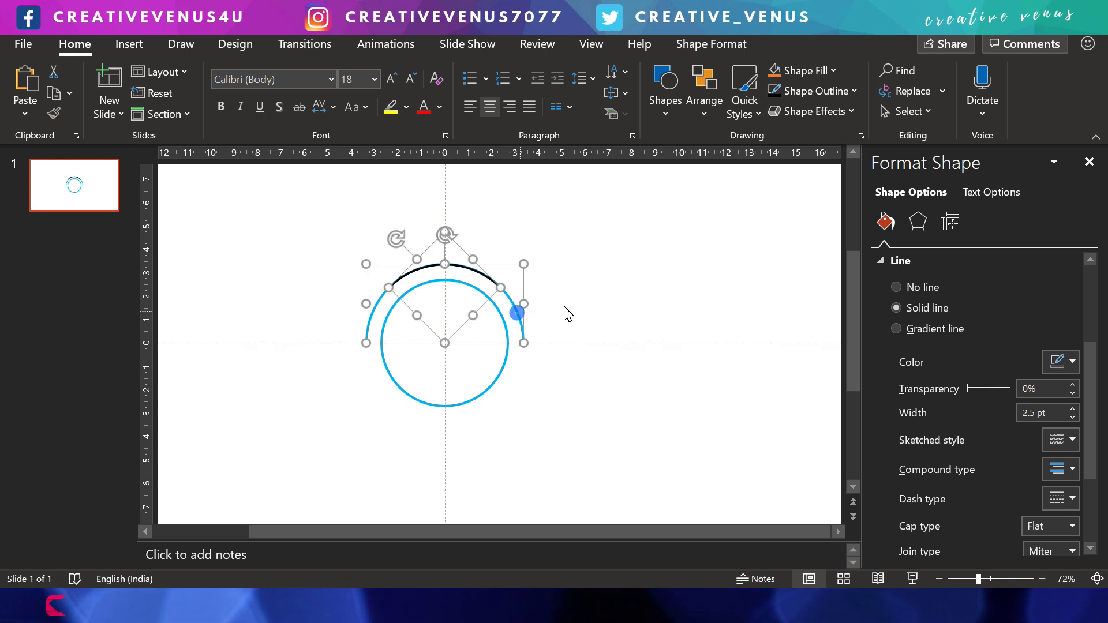
click(712, 46)
click(927, 71)
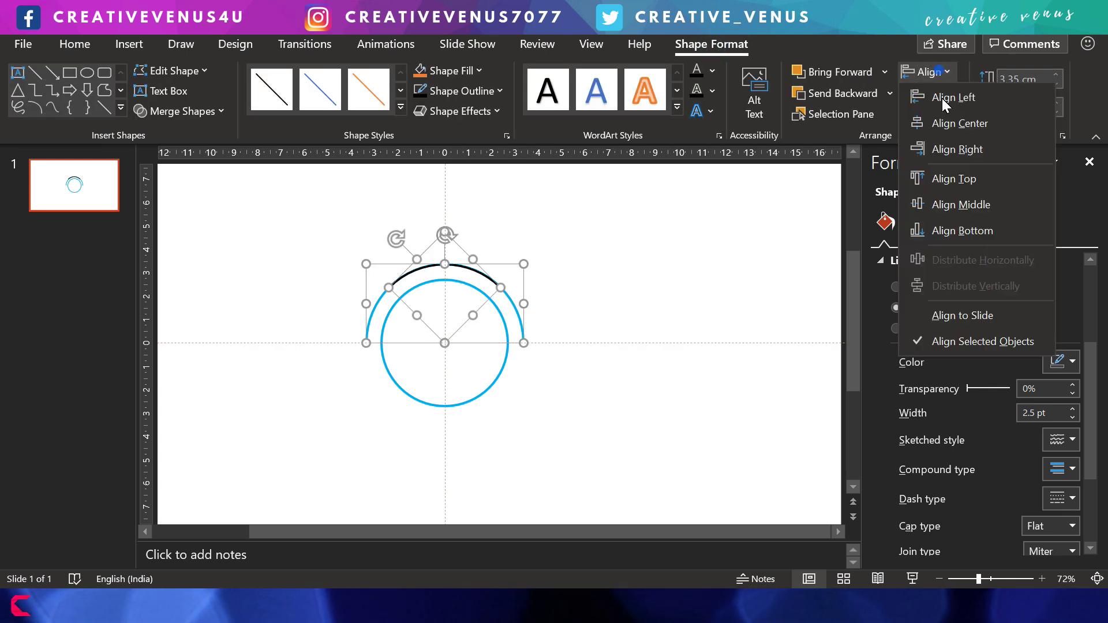
click(944, 114)
click(575, 388)
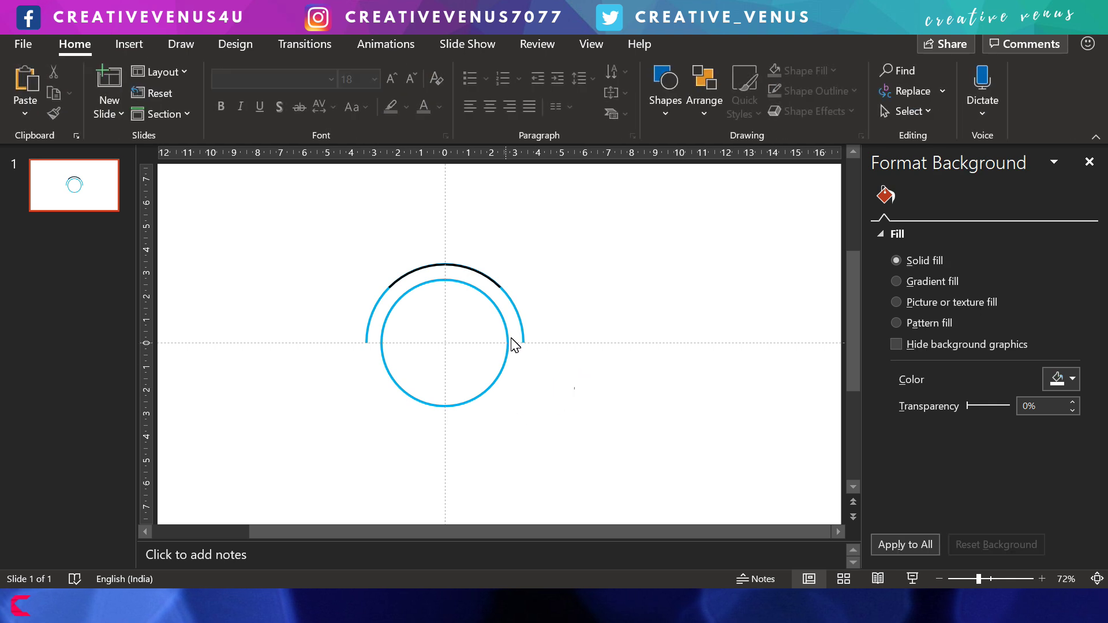
click(493, 282)
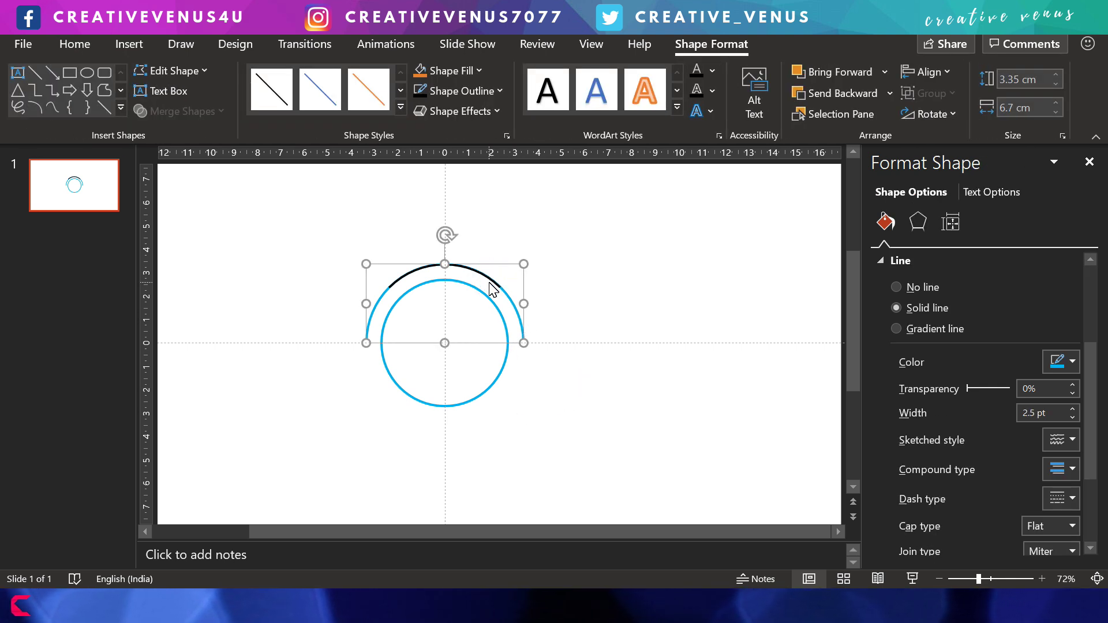
Step: Set the outer blue arc's line dash type to Dash
shift+click(493, 283)
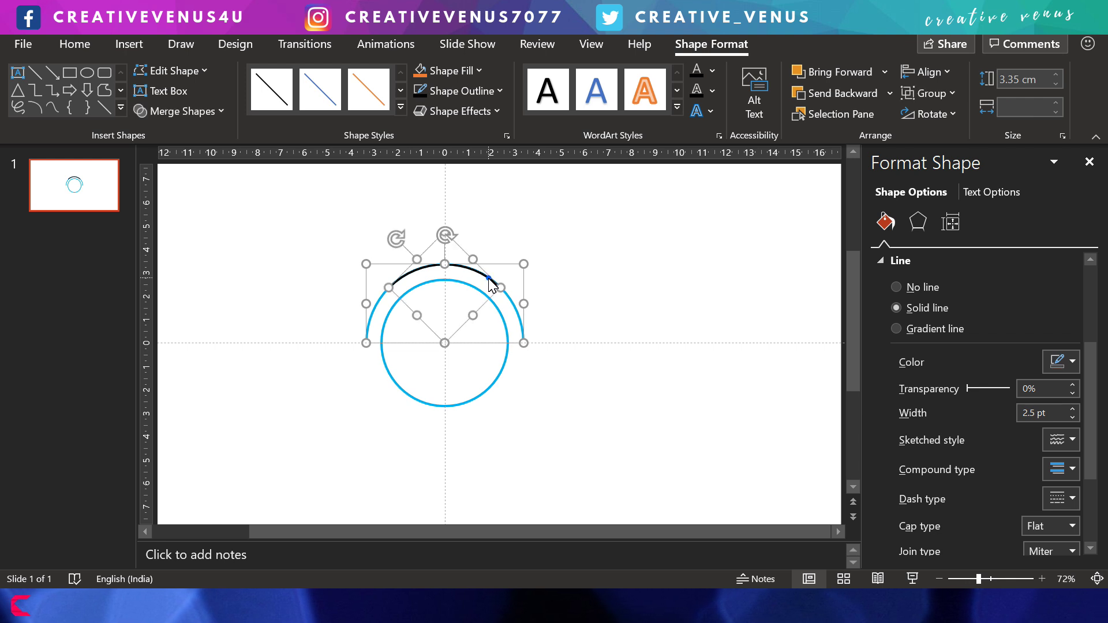
click(179, 111)
click(658, 408)
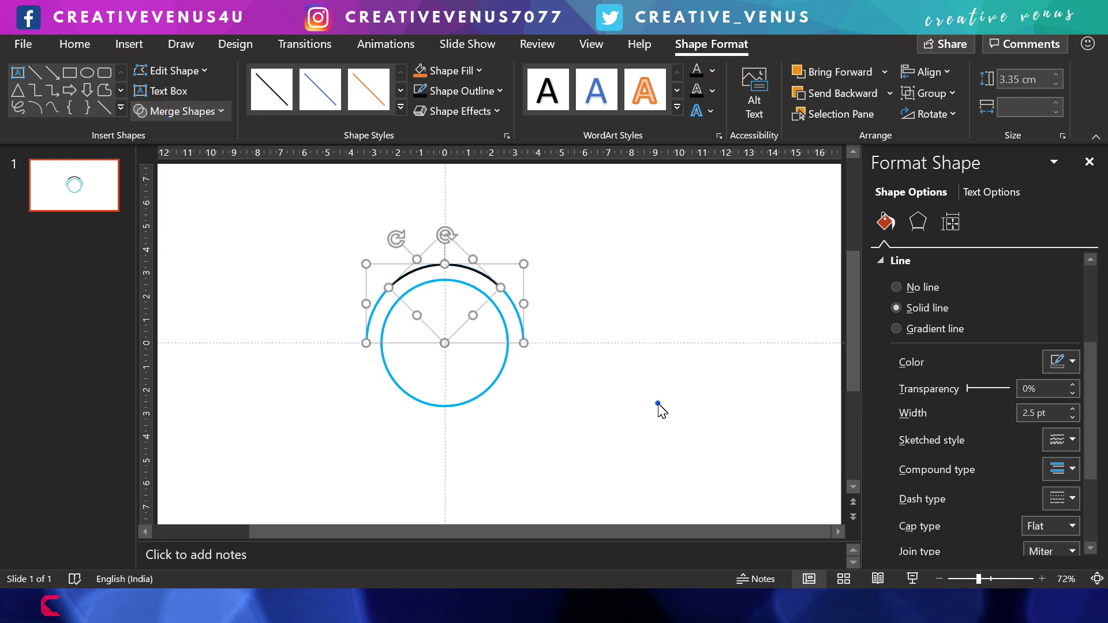
click(656, 401)
click(514, 318)
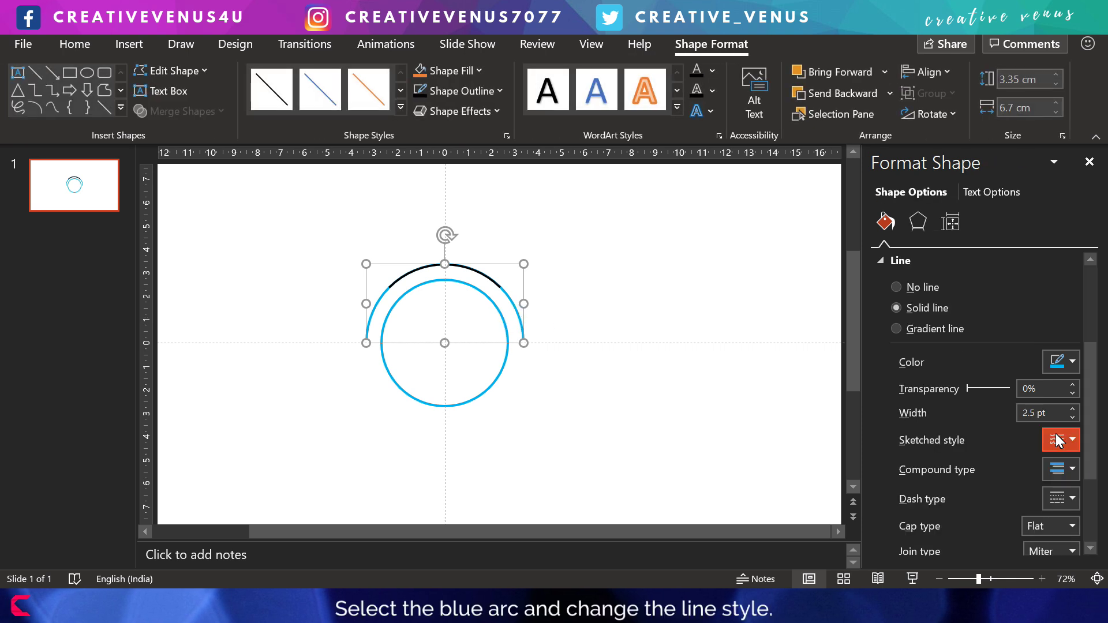
click(1069, 475)
click(1068, 466)
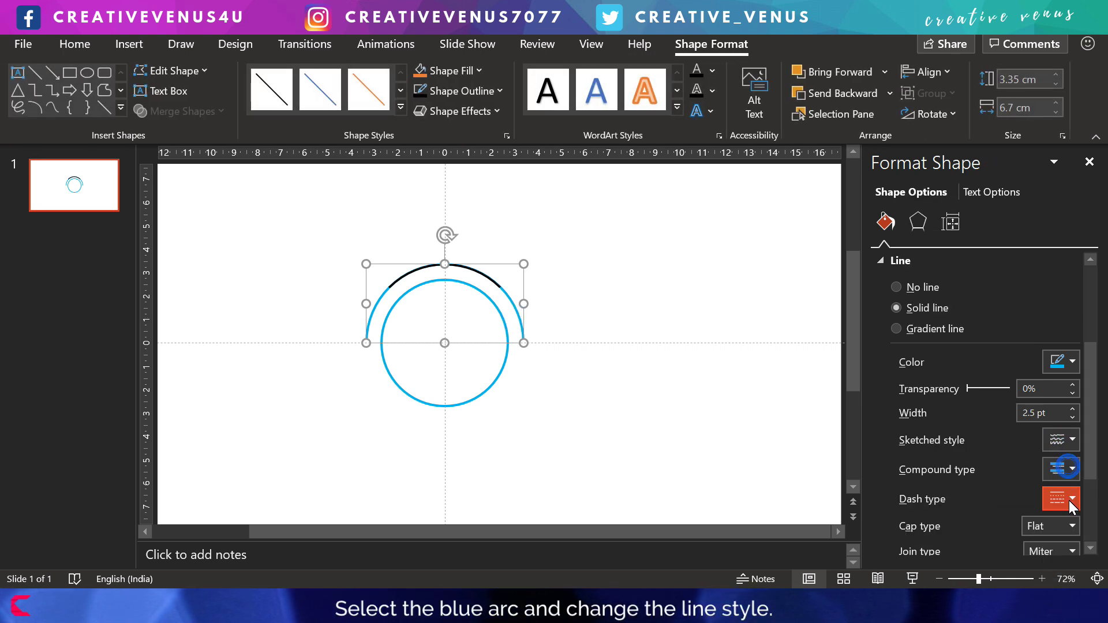
click(1069, 500)
click(1065, 422)
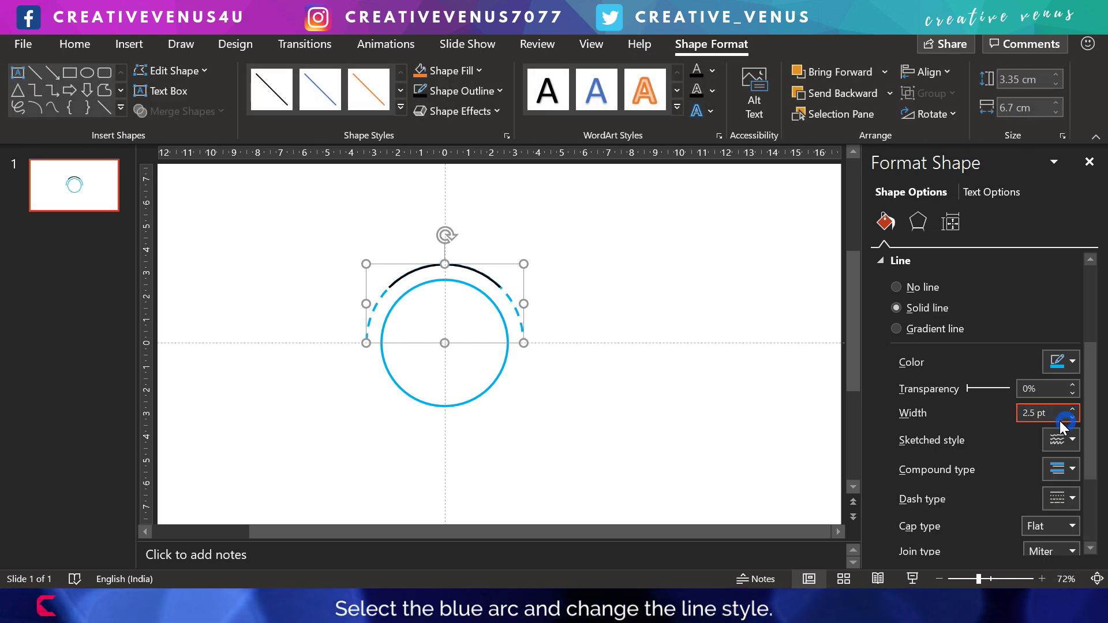
click(1062, 498)
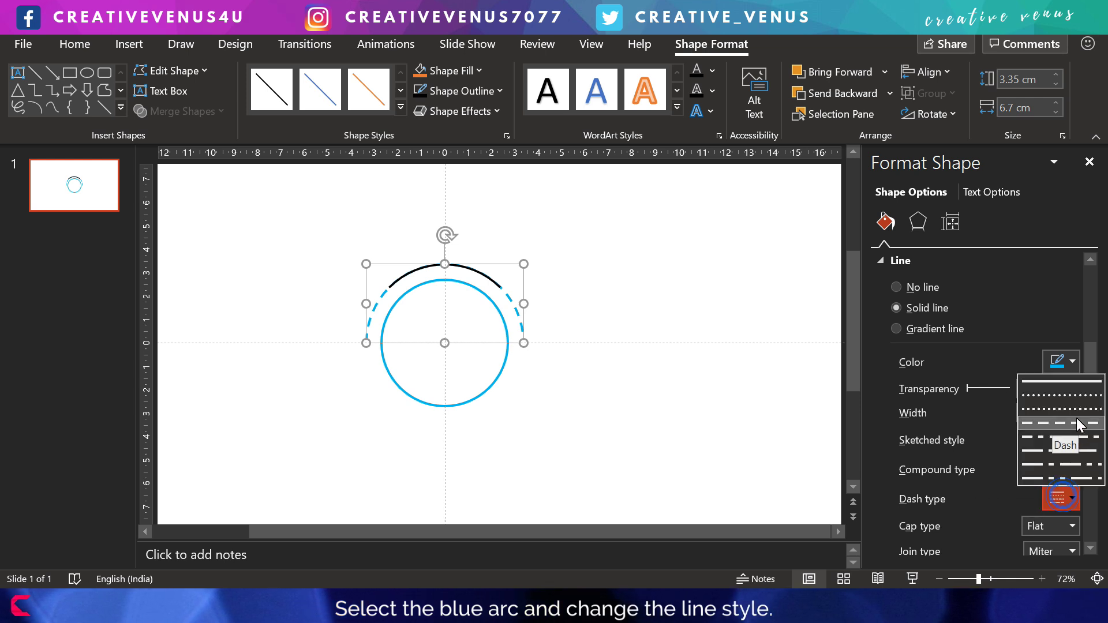
Step: Increase the black top arc's line width to 4 pt
click(1057, 415)
click(780, 421)
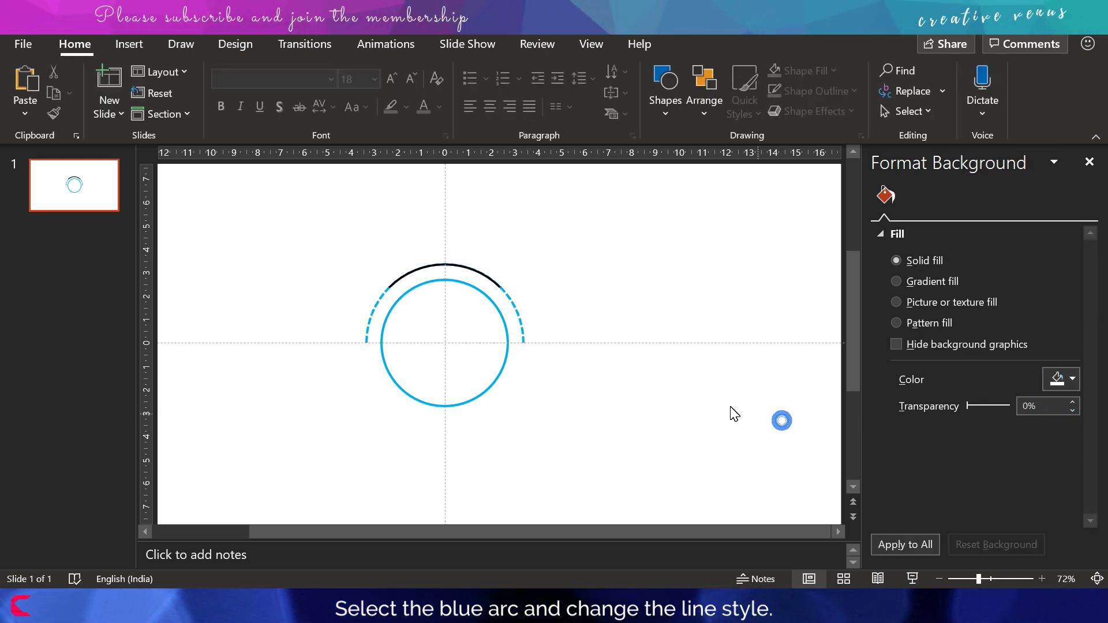
click(494, 287)
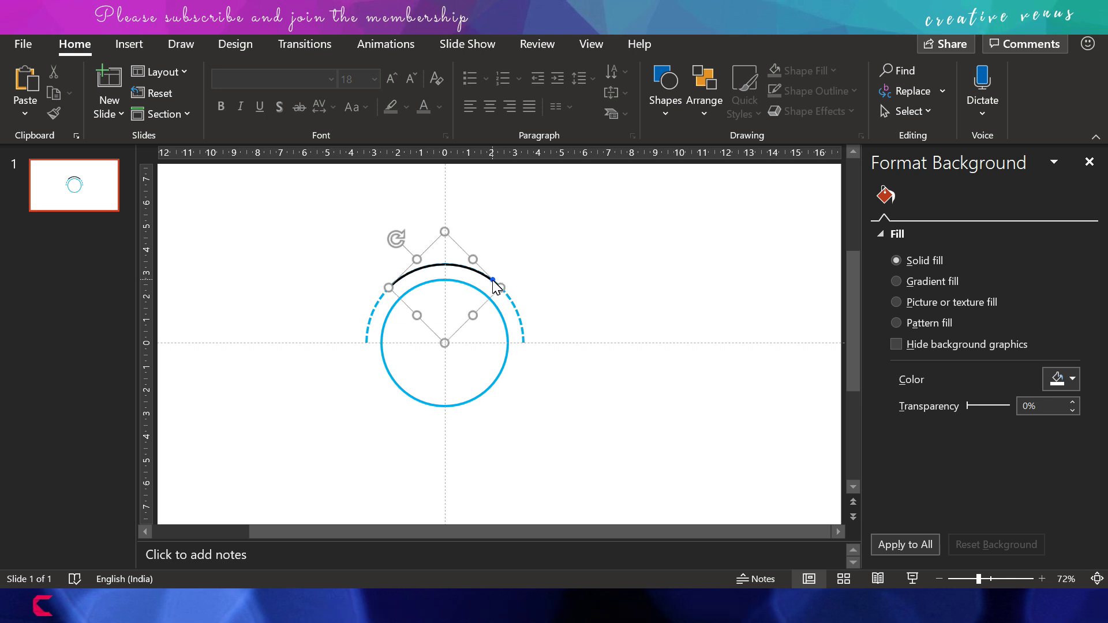
click(1071, 408)
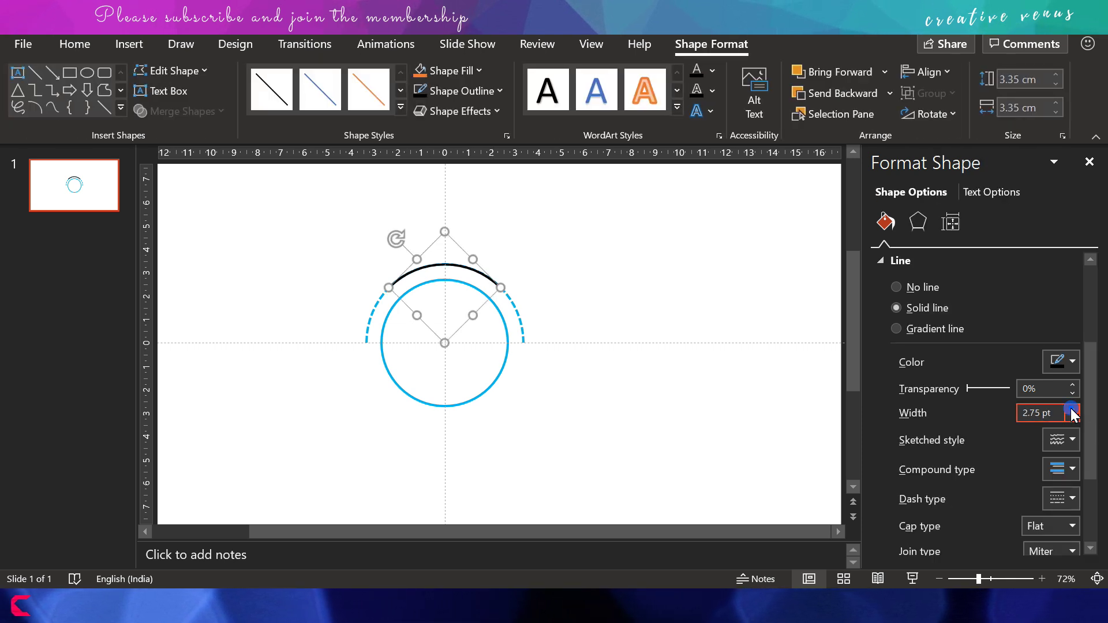
click(1071, 407)
click(1071, 408)
click(1071, 408)
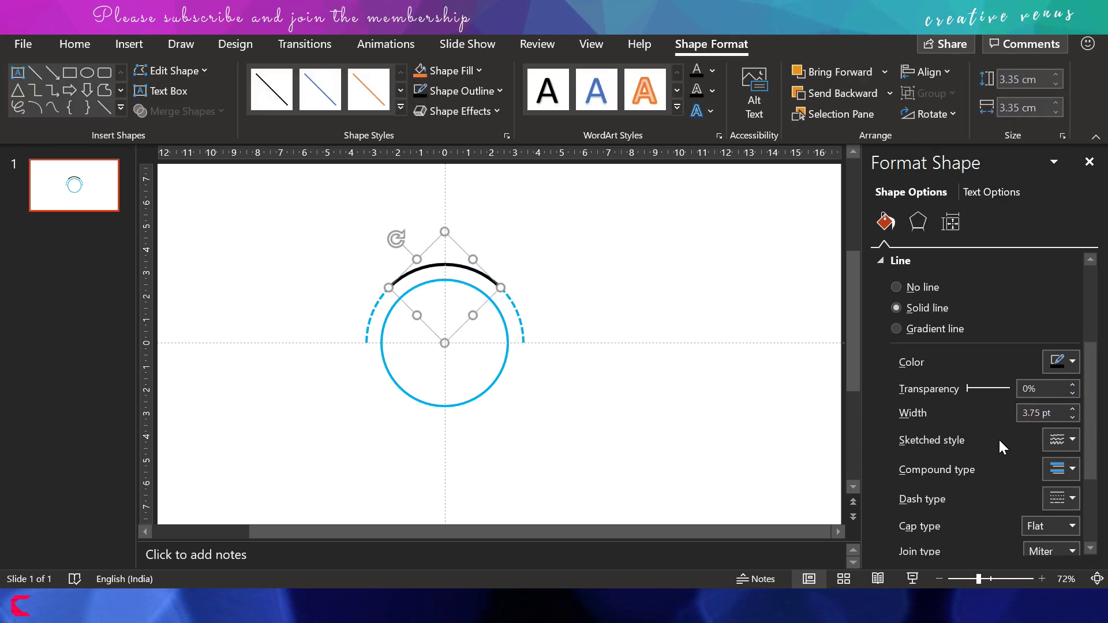
click(561, 285)
click(478, 270)
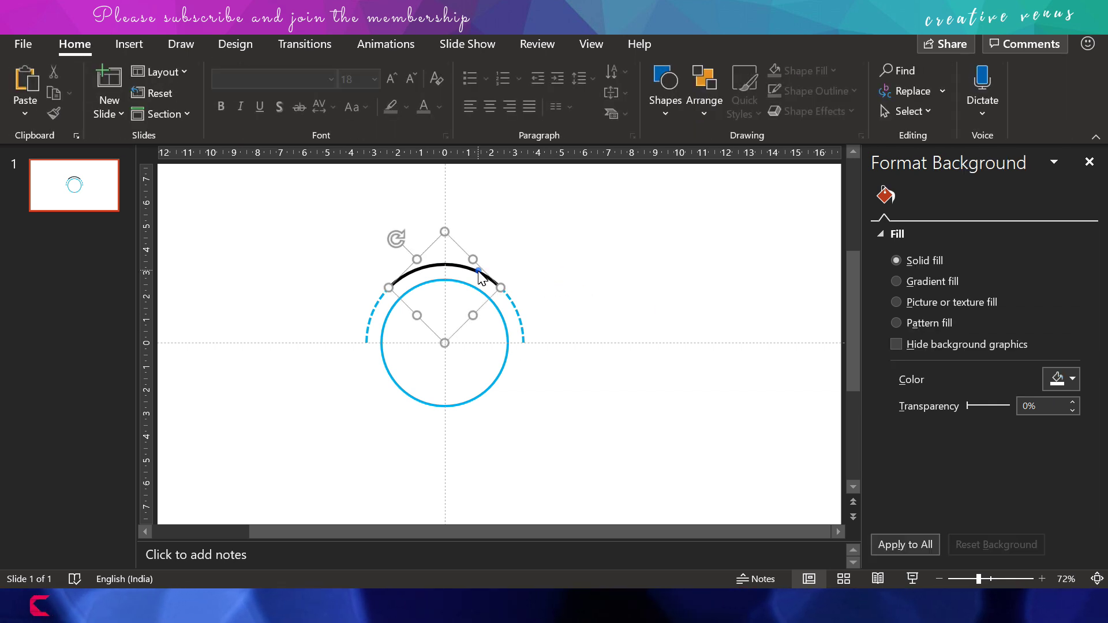
click(1075, 408)
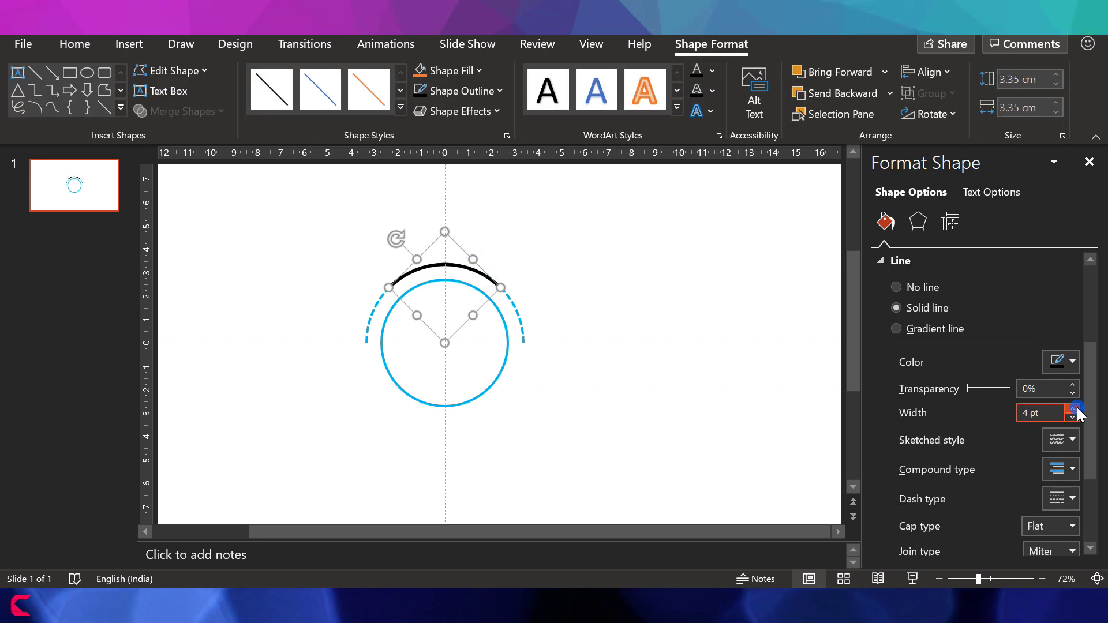
click(614, 411)
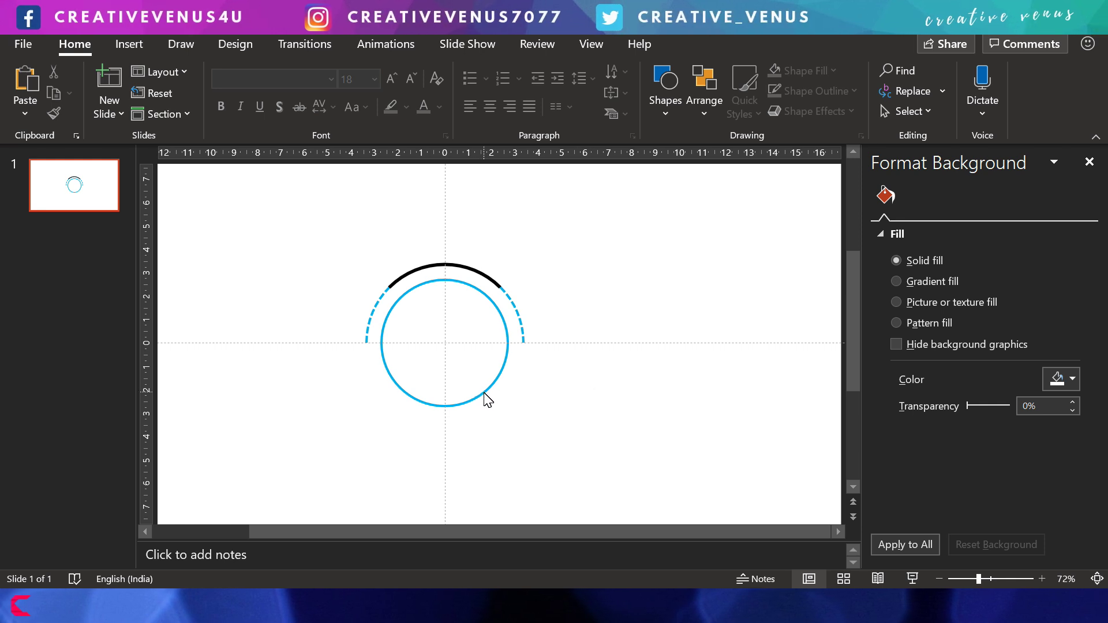
Step: Recolour the top arc's line orange
click(488, 398)
click(581, 425)
click(491, 278)
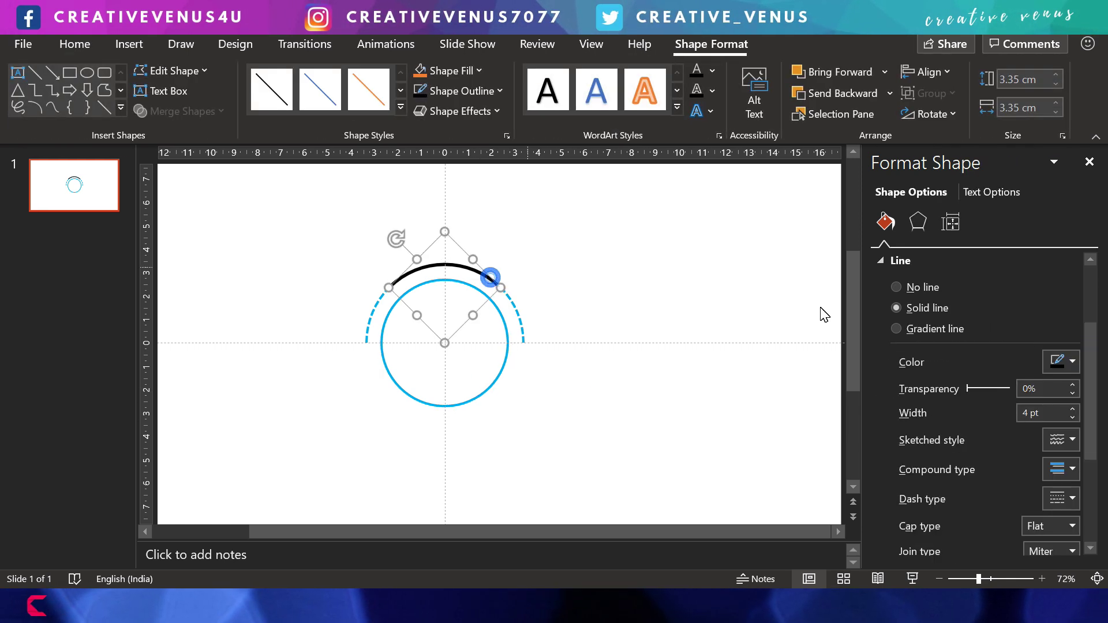
click(1062, 363)
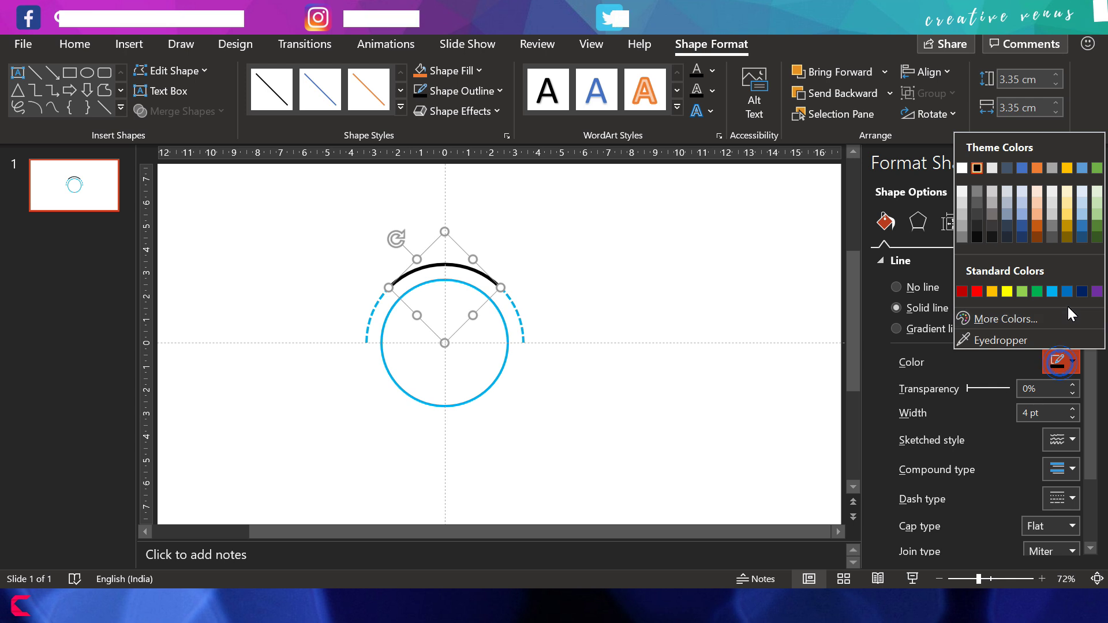
click(991, 294)
click(610, 442)
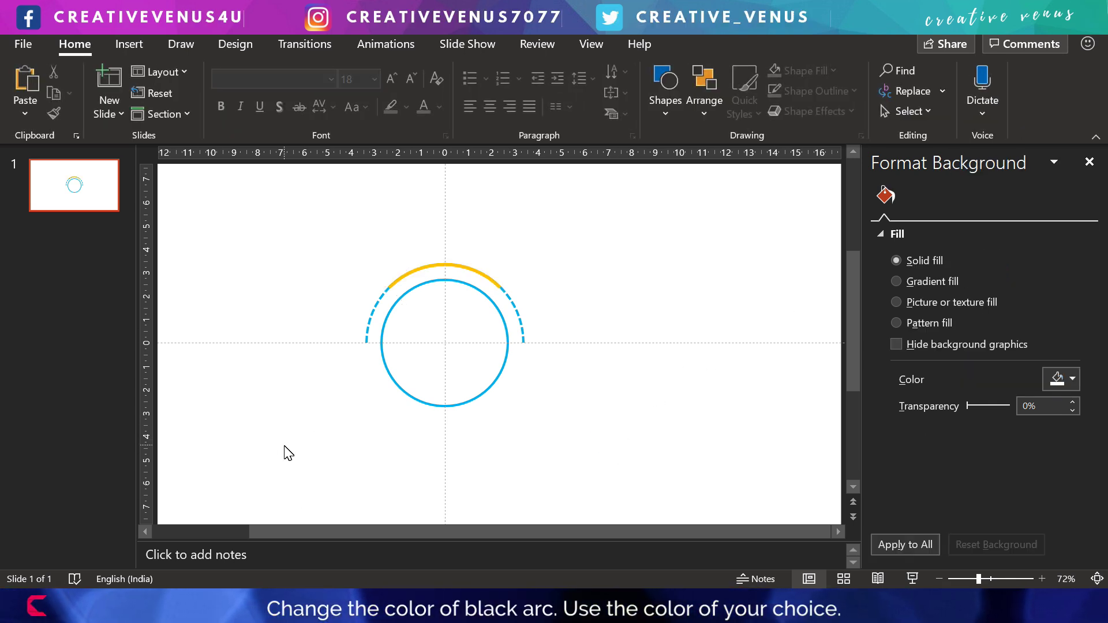
drag(282, 445, 606, 227)
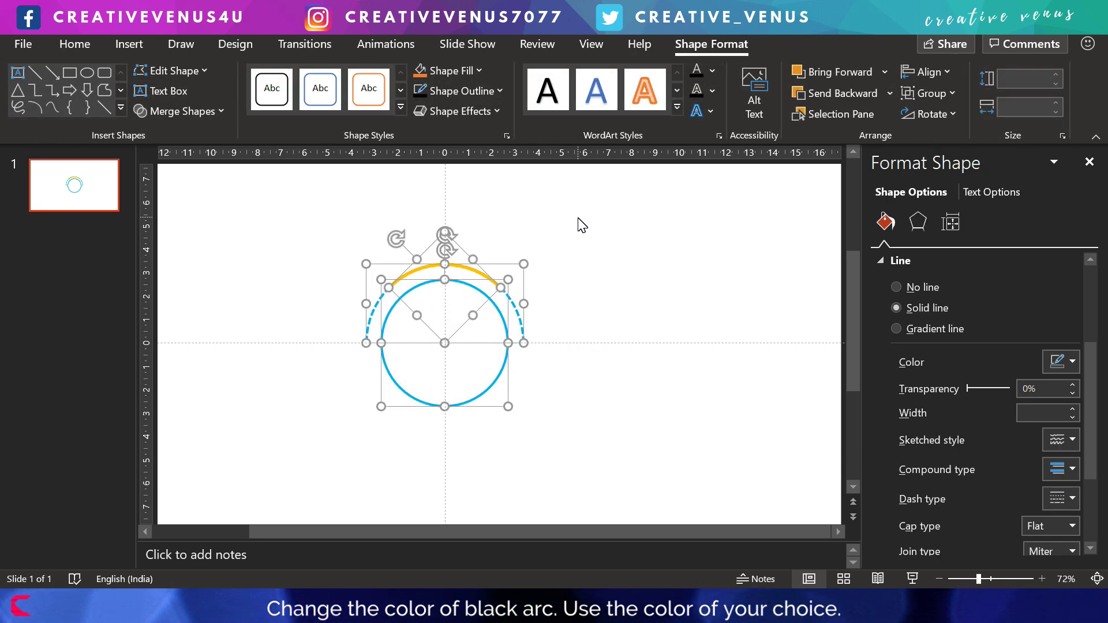
Step: Group the circle and both arcs, move the group to the slide's left, and place a copy beside it
key(ctrl+g)
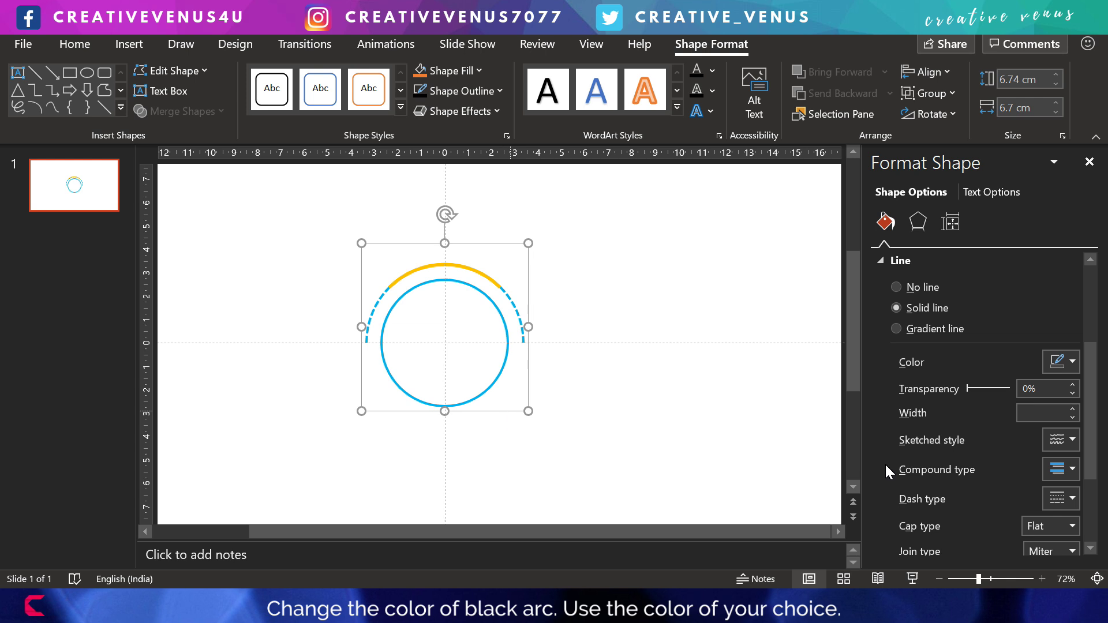
click(969, 577)
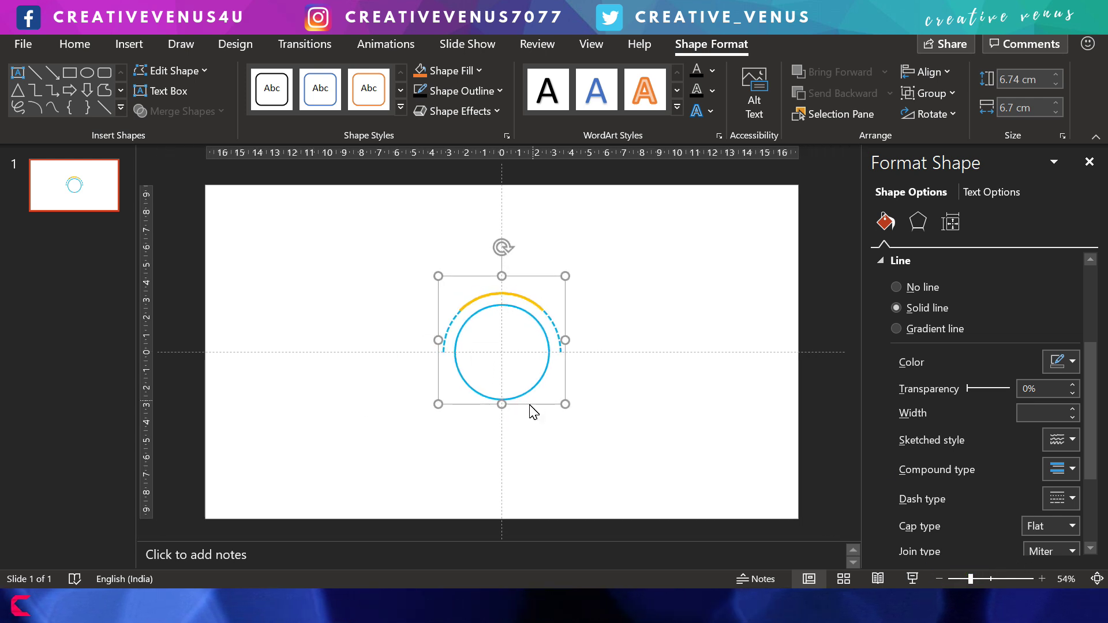
drag(529, 407, 331, 404)
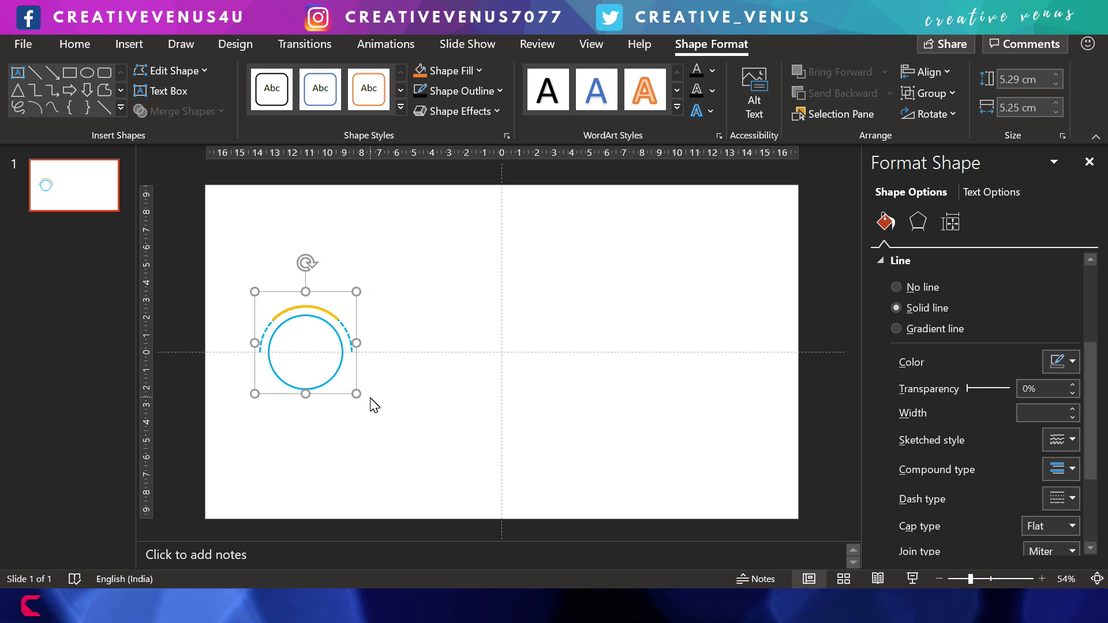
key(ctrl+v)
drag(338, 397, 426, 396)
click(332, 407)
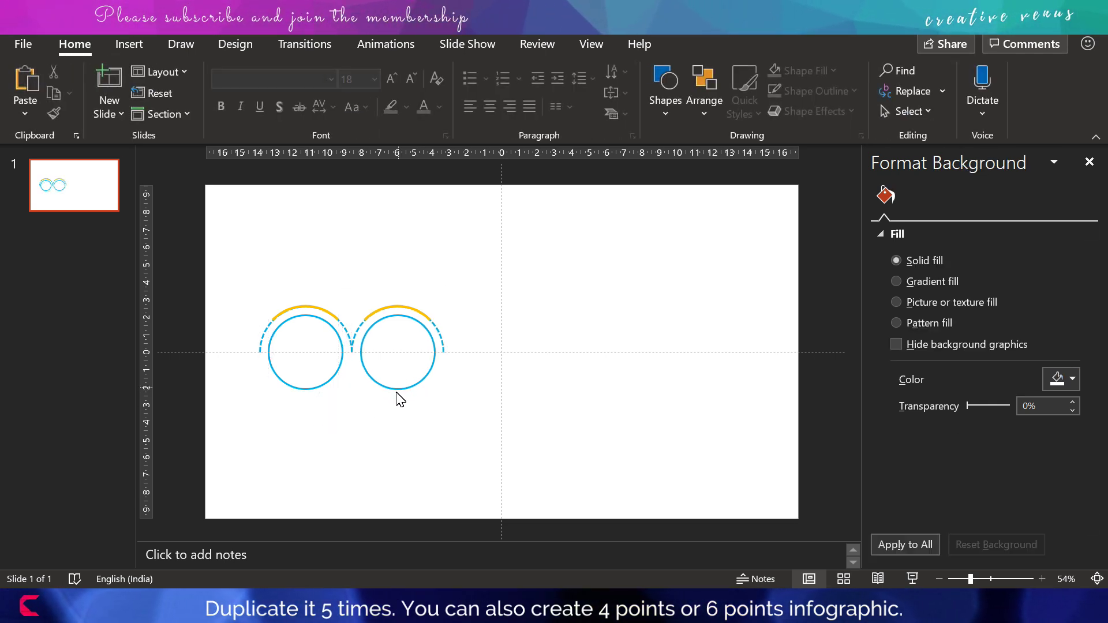
Step: Duplicate the circle groups along the row until there are five
drag(235, 408, 618, 259)
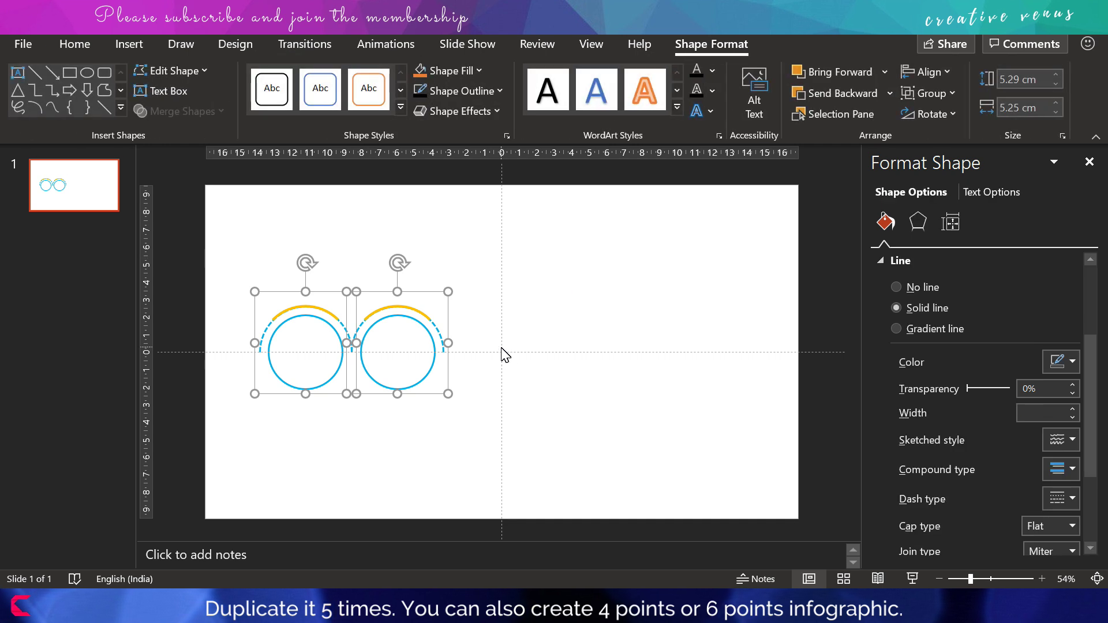
key(ctrl+d)
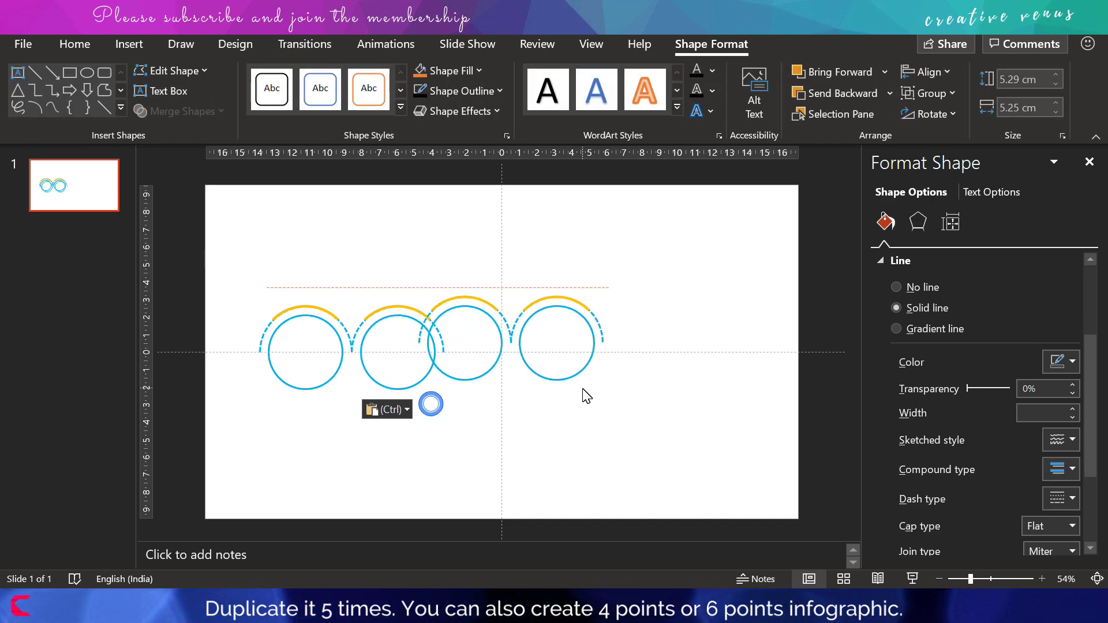
drag(587, 396, 611, 408)
click(626, 448)
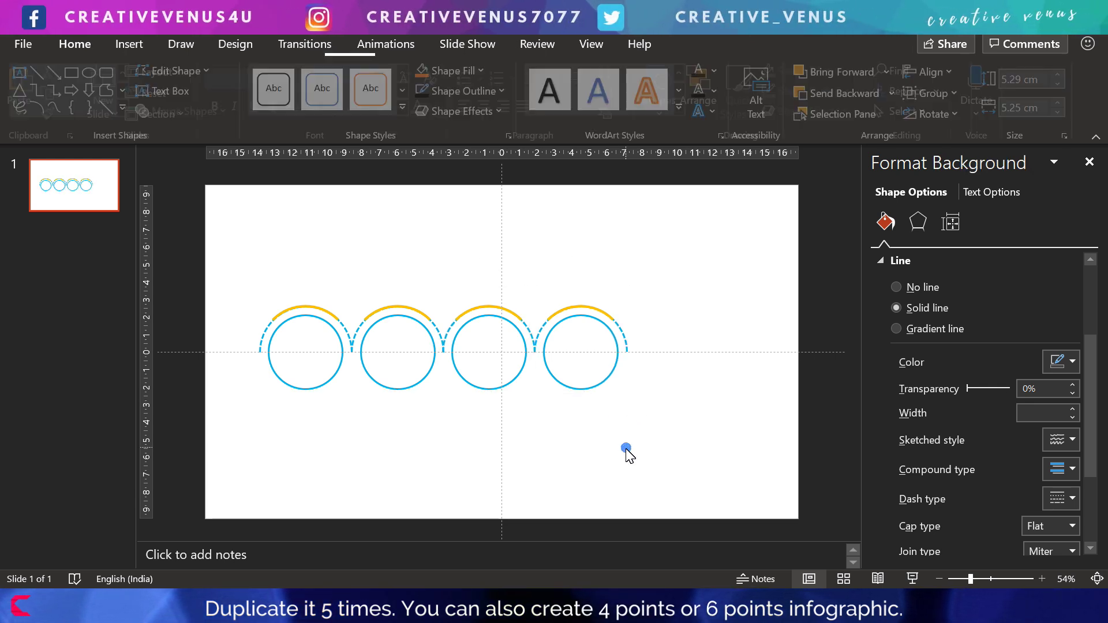
drag(522, 437, 715, 317)
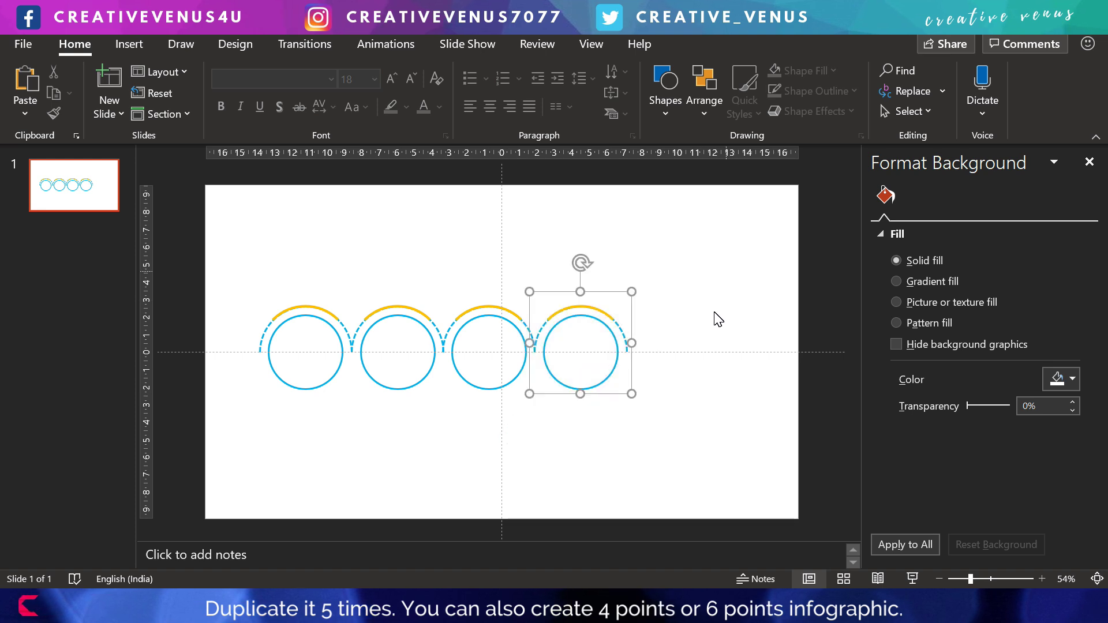
key(ctrl+d)
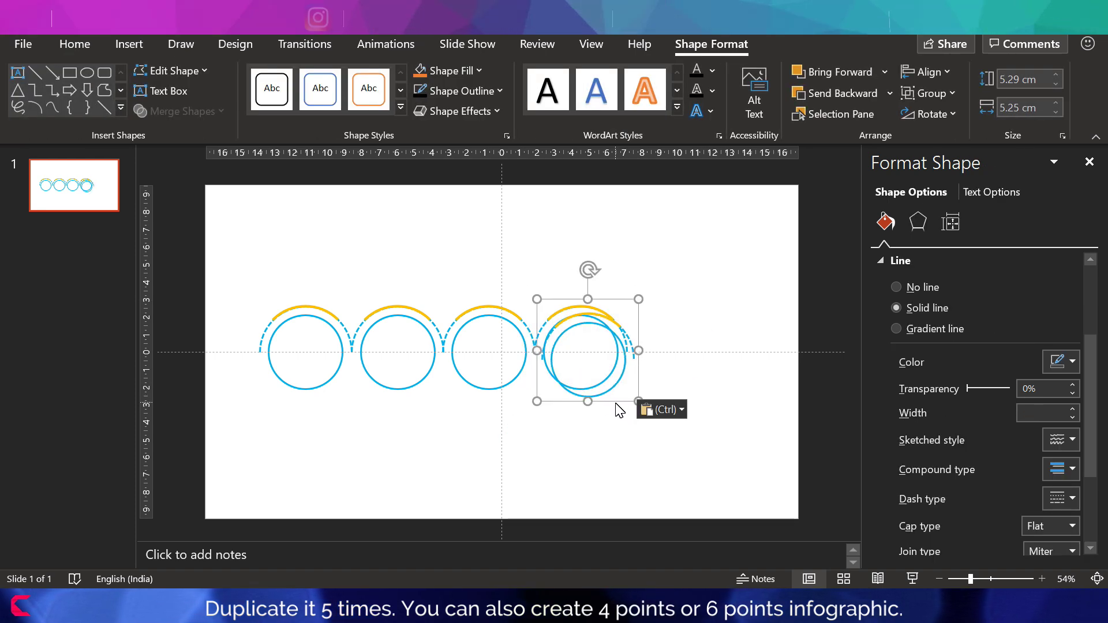
drag(613, 399, 705, 404)
click(460, 426)
Step: Distribute all five circle groups horizontally with equal spacing
drag(210, 426, 853, 234)
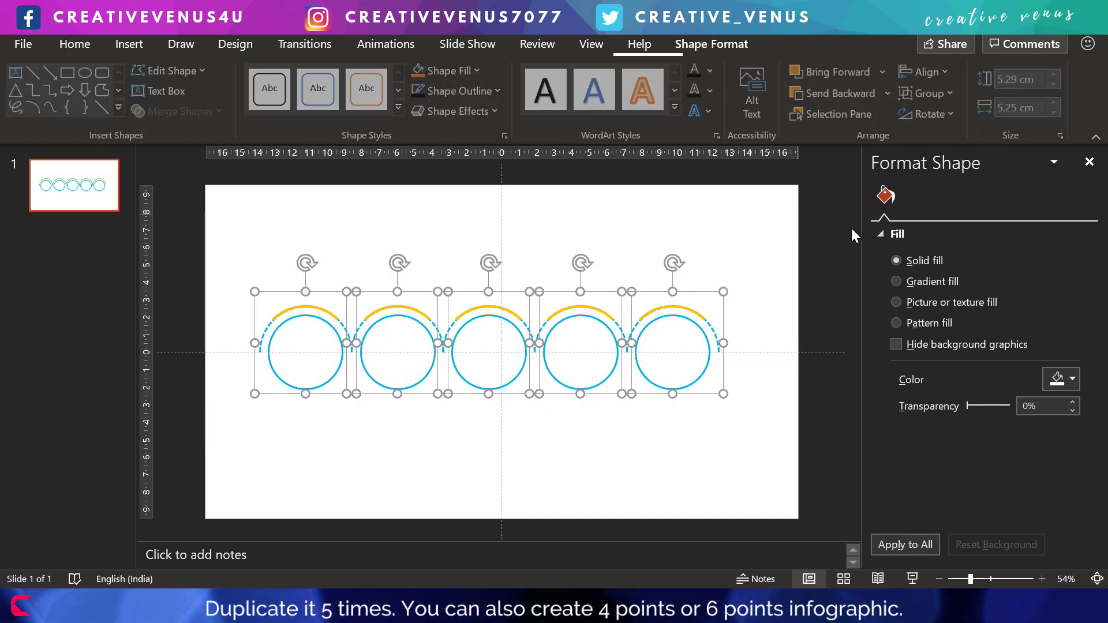
click(940, 78)
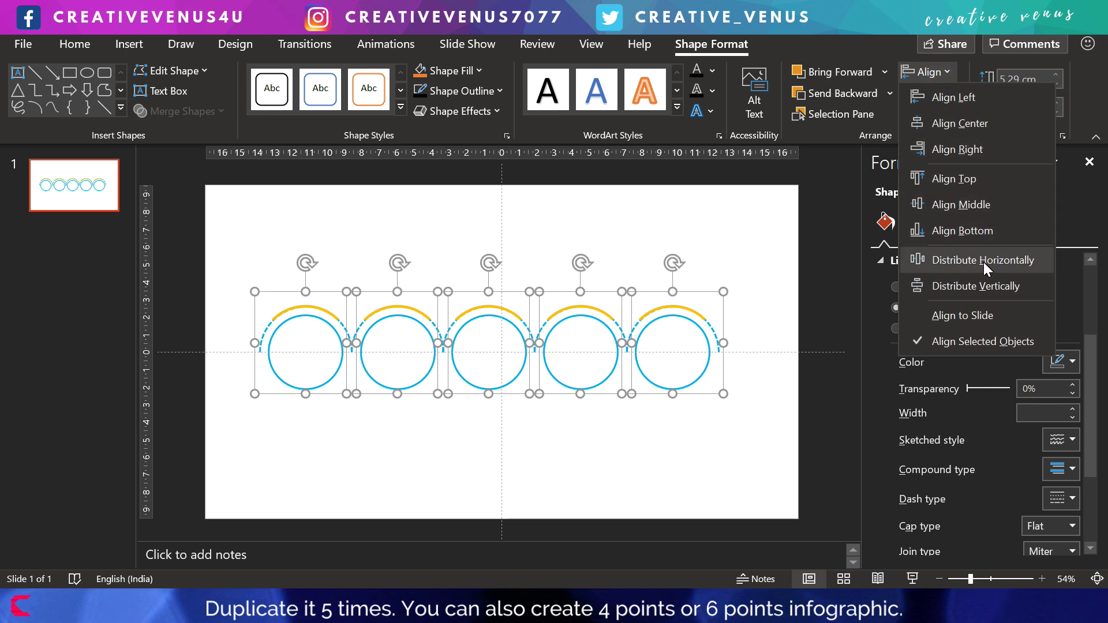
click(983, 262)
click(700, 451)
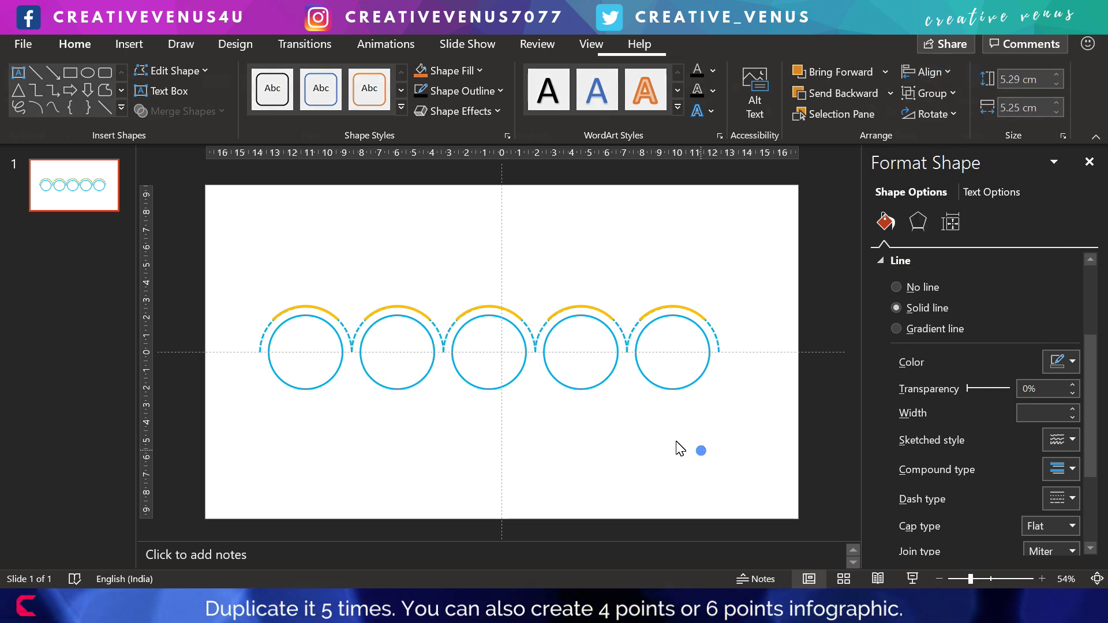
Step: Flip the 2nd and 4th circle groups vertically and drag them back into line
click(413, 380)
shift+click(583, 391)
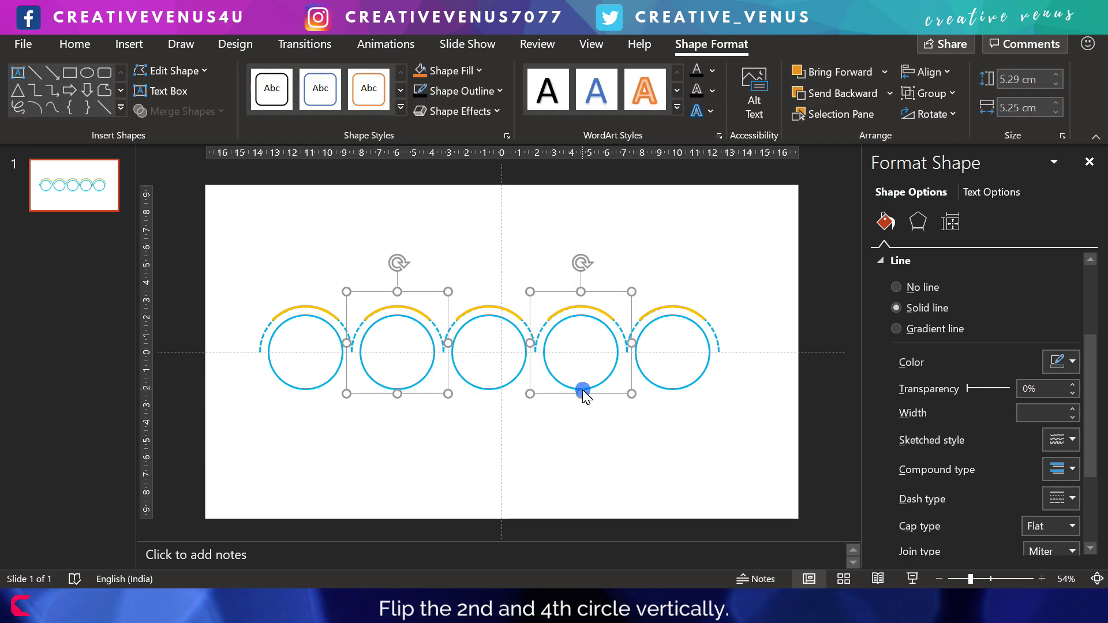
click(932, 115)
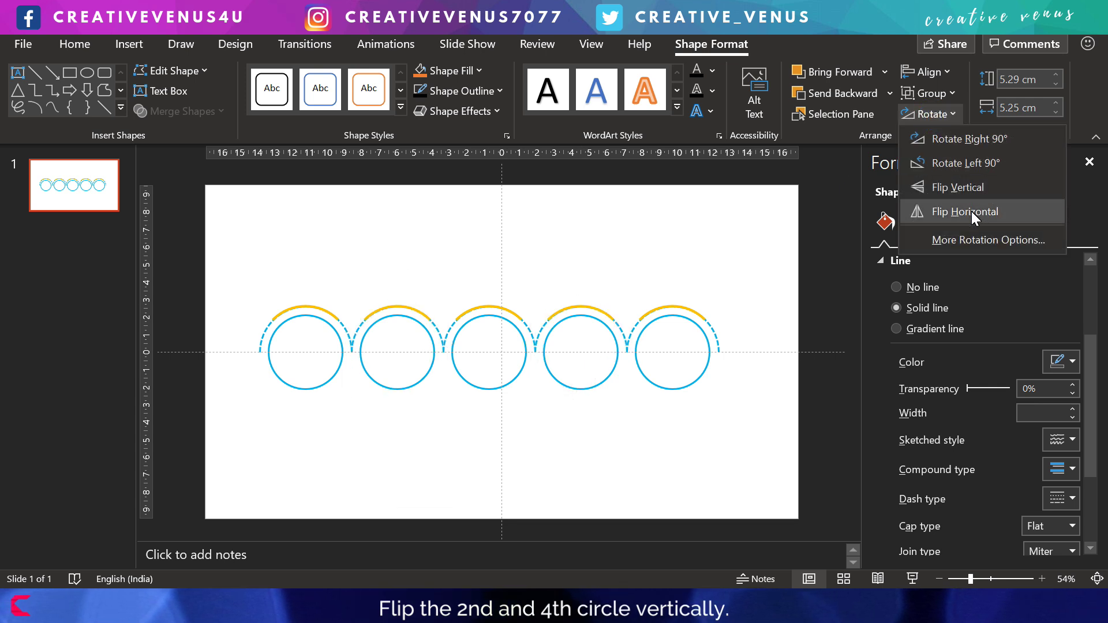
click(972, 191)
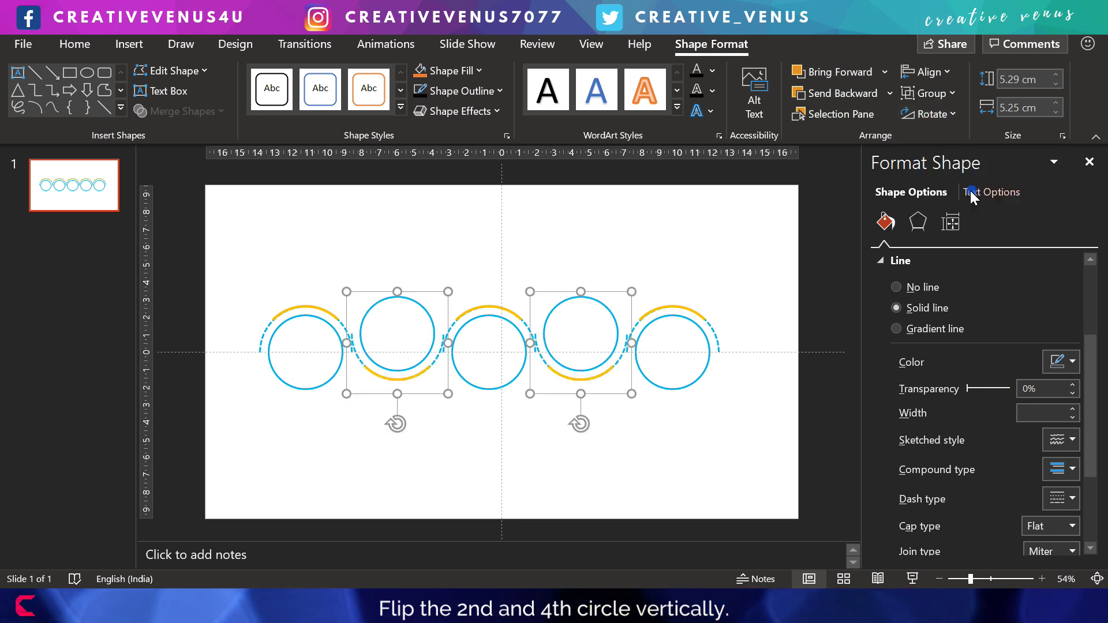
drag(605, 309, 604, 328)
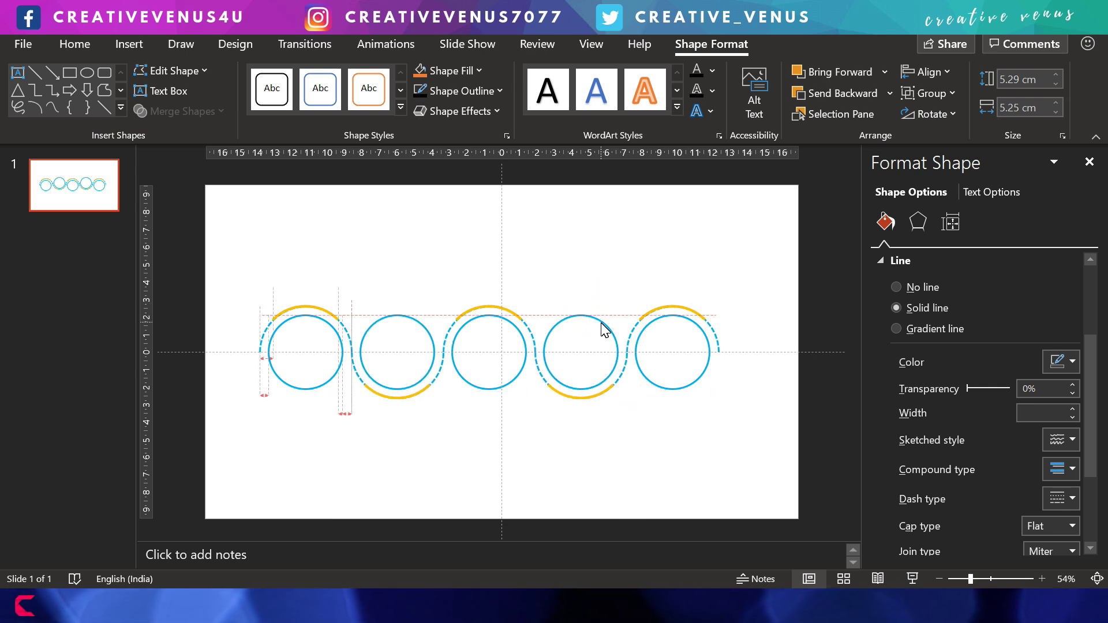
drag(605, 331, 605, 332)
click(601, 494)
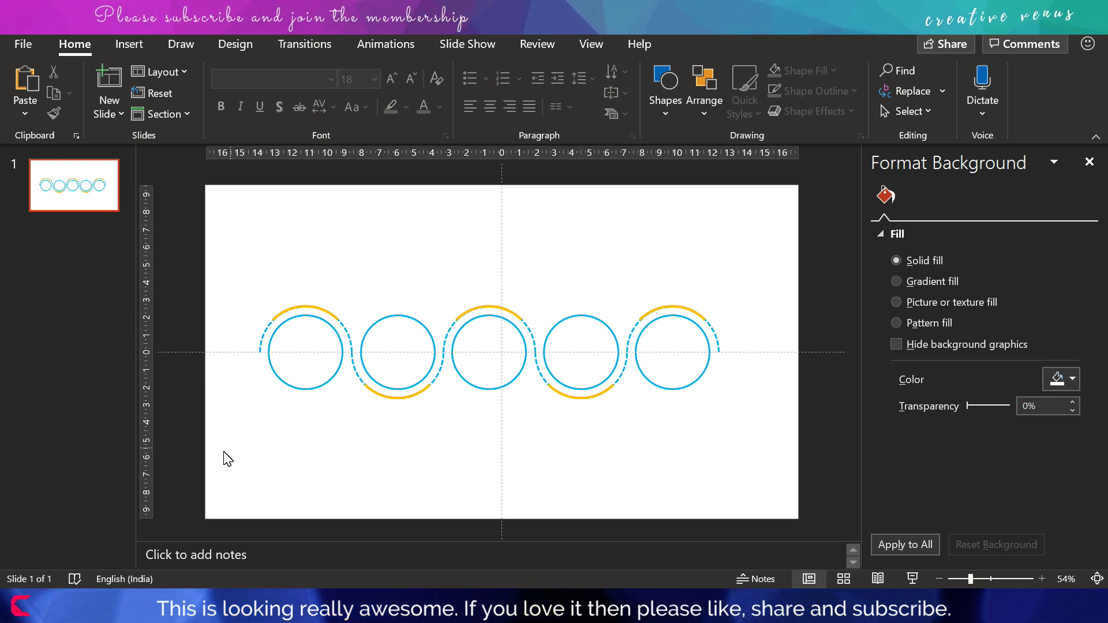
drag(228, 459, 826, 164)
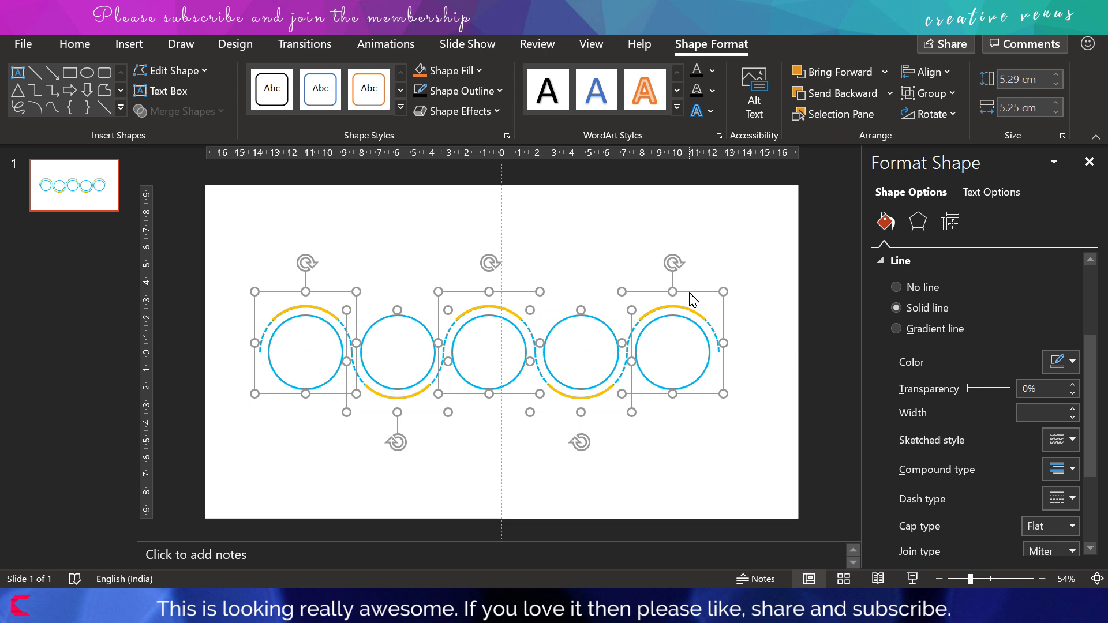
Step: Group the five circles and align the group to the slide's middle and centre
key(ctrl+g)
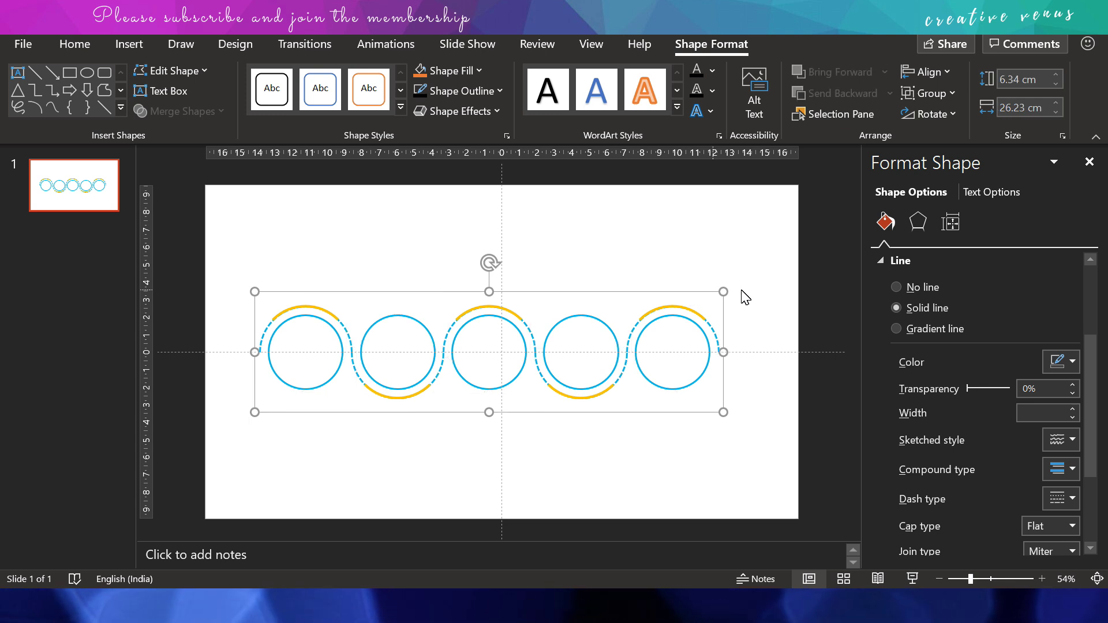
click(941, 71)
click(968, 207)
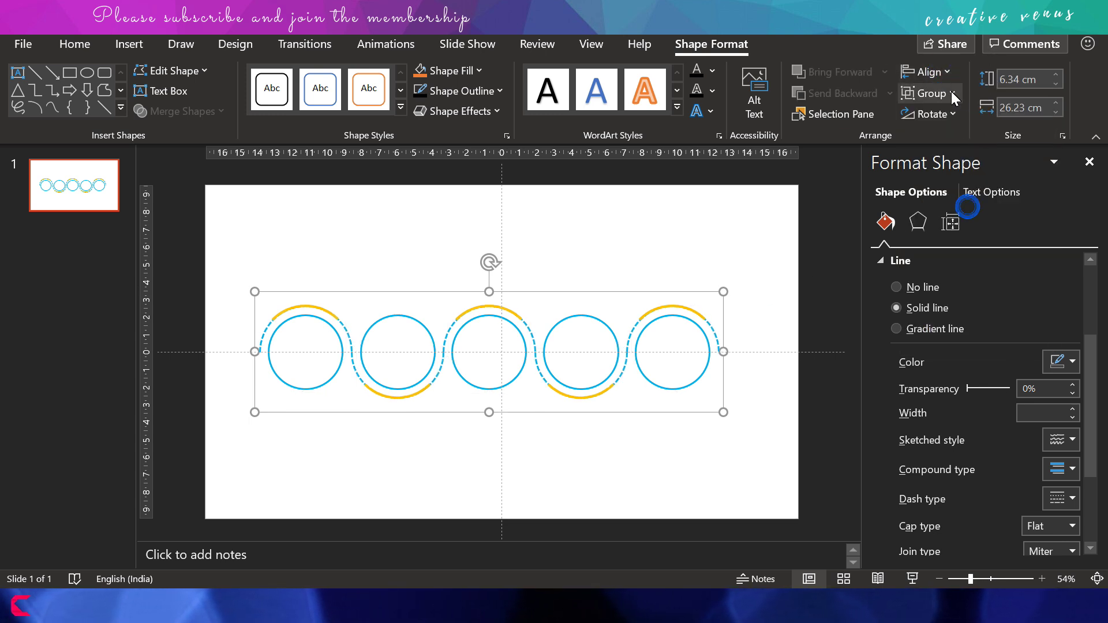
click(932, 71)
click(972, 121)
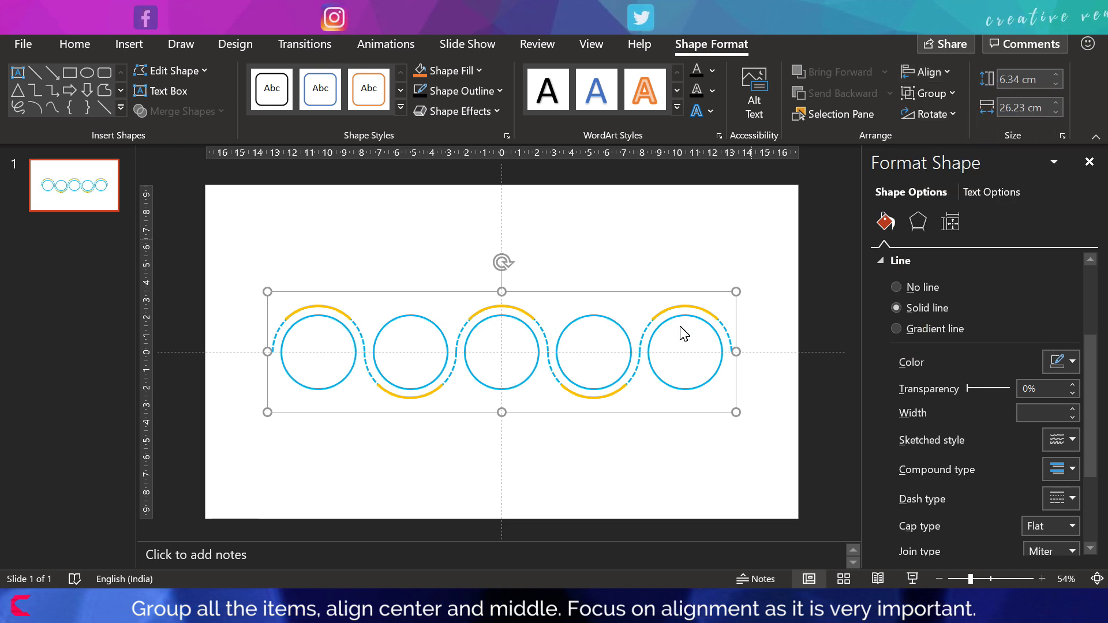
Step: Ungroup the row into five separate circle groups and reselect them all
right_click(619, 295)
mouse_move(703, 341)
click(792, 411)
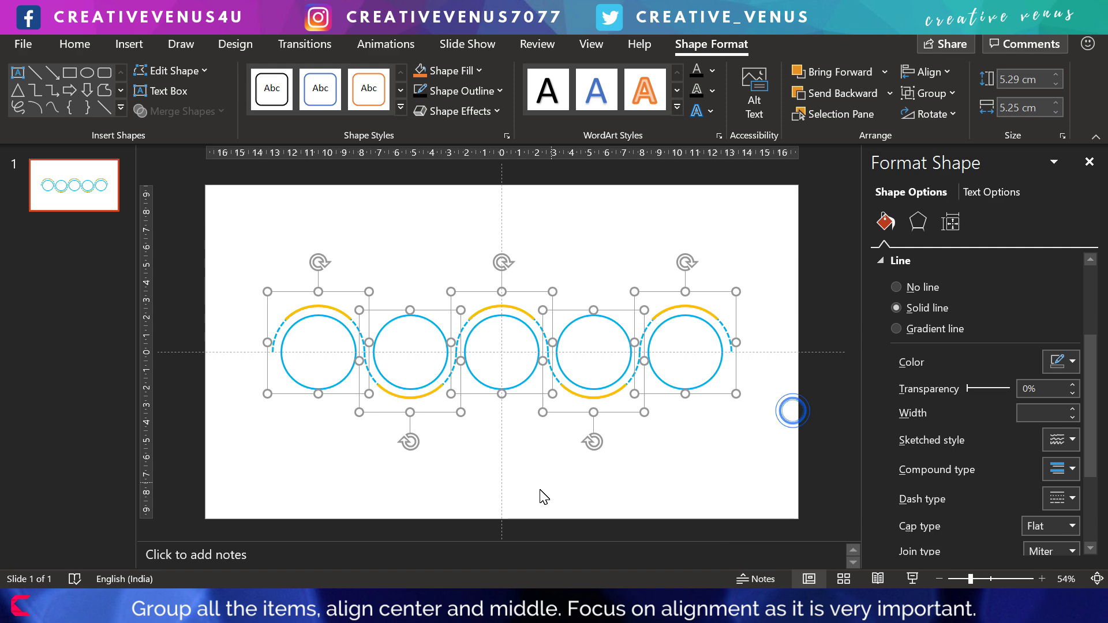
click(531, 477)
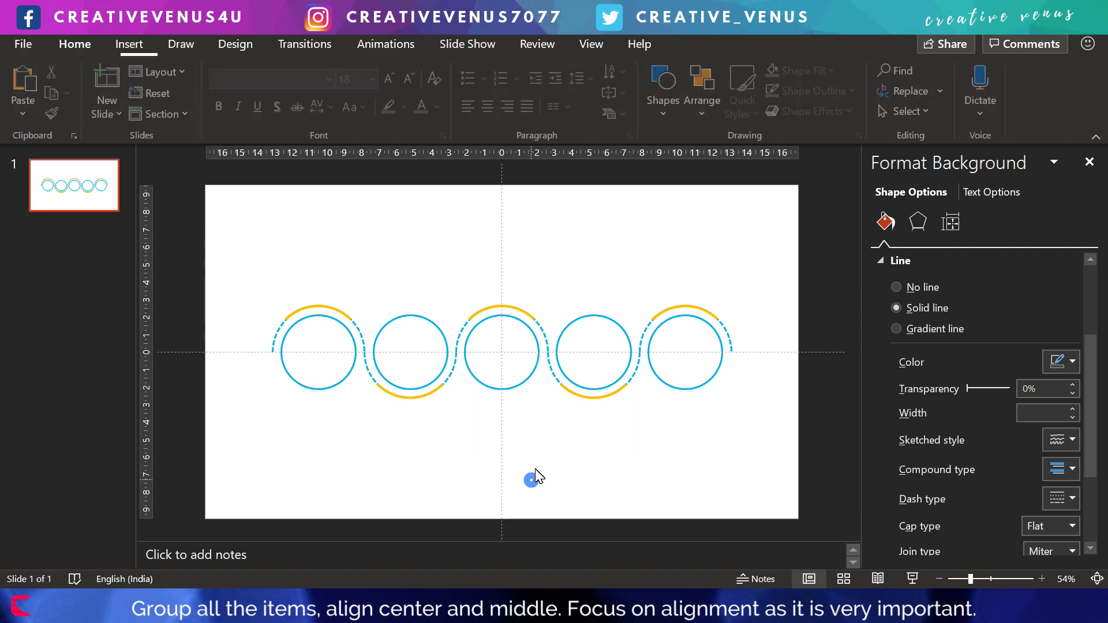
click(321, 390)
click(354, 460)
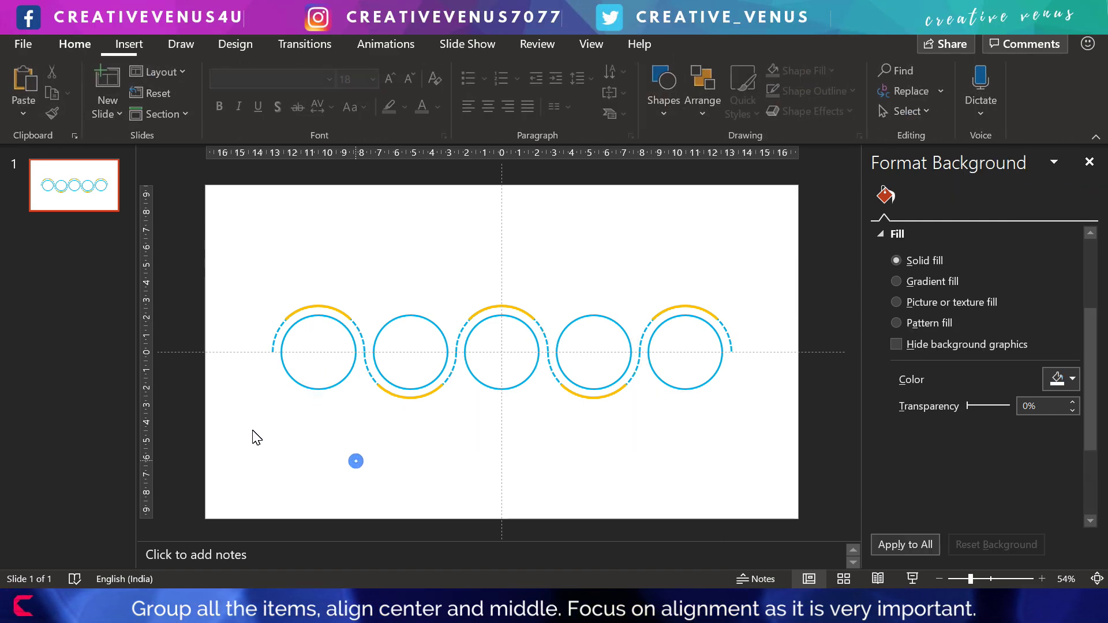
drag(237, 428, 770, 258)
right_click(709, 293)
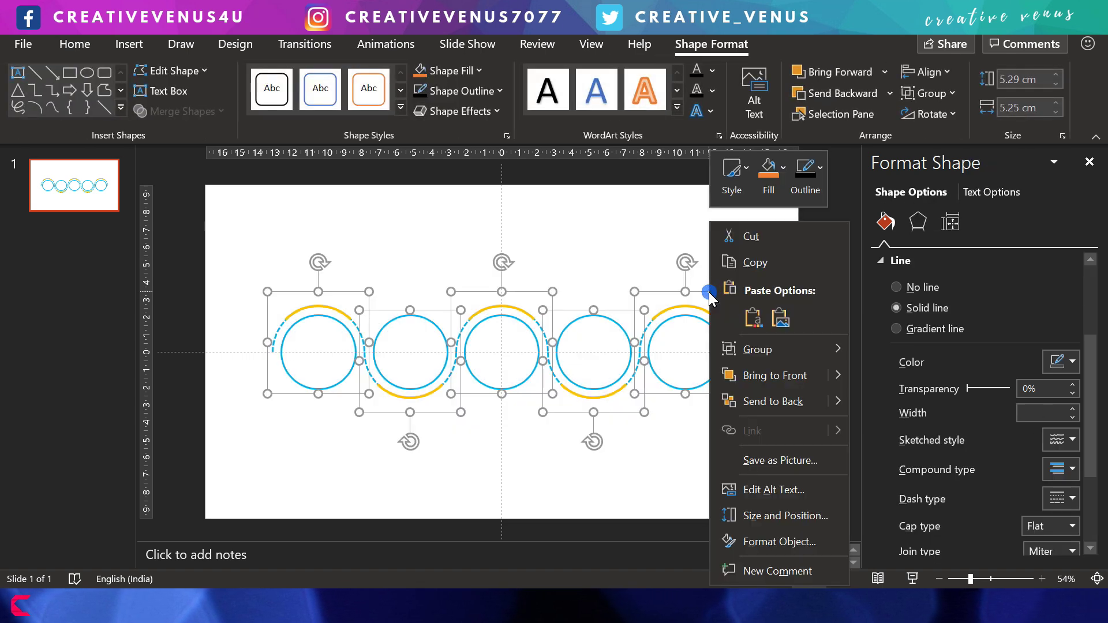
click(875, 404)
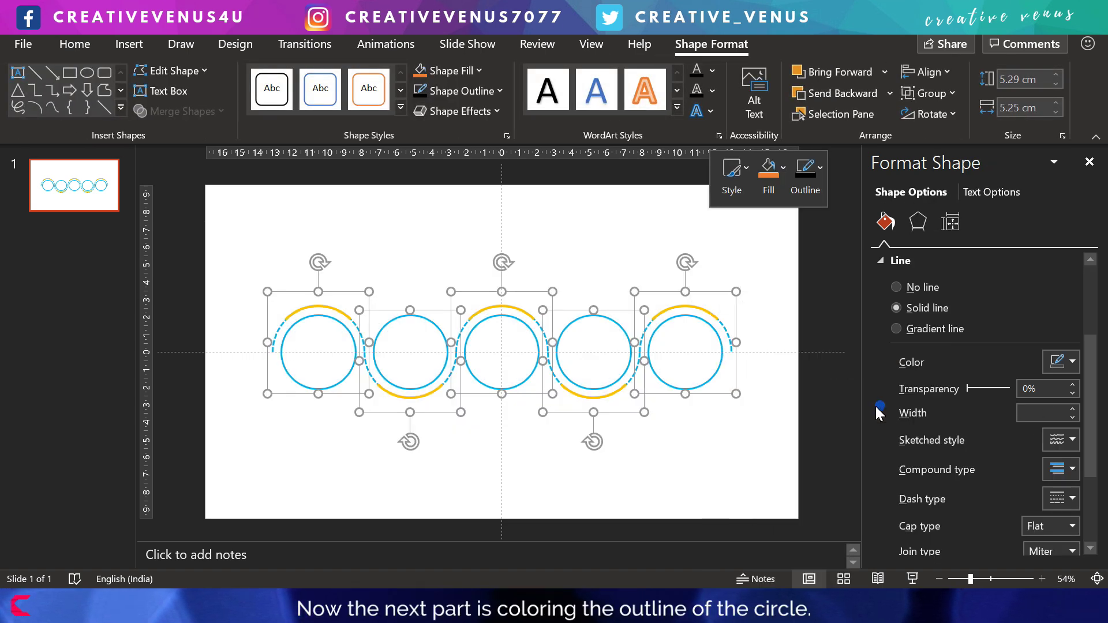
Step: Remove the first circle's fill and give its outline a gradient line
click(663, 475)
click(342, 381)
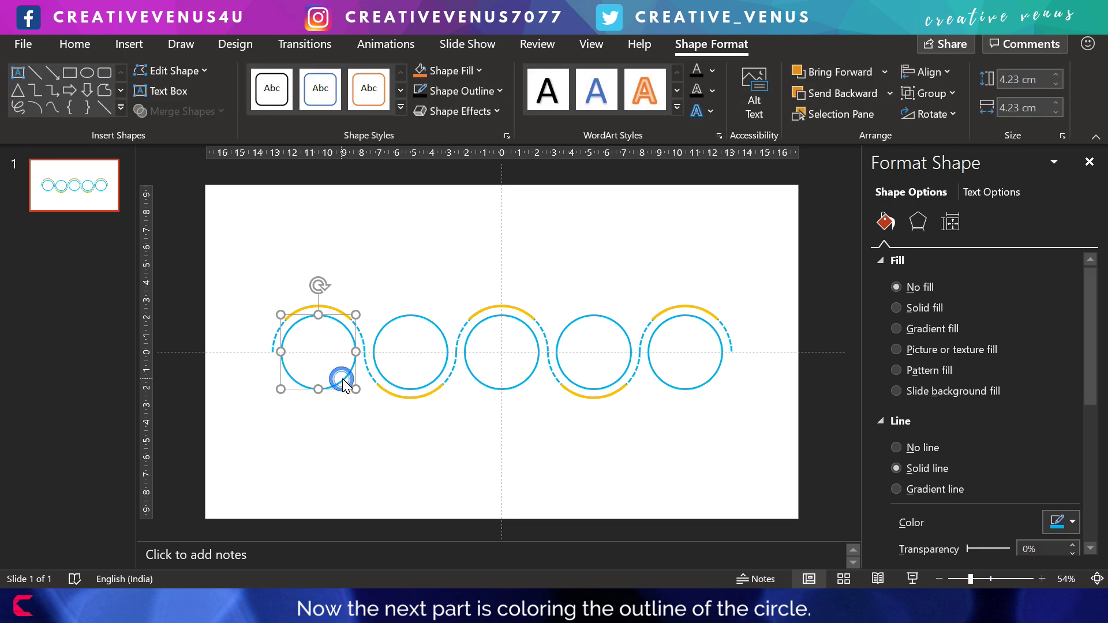
click(950, 328)
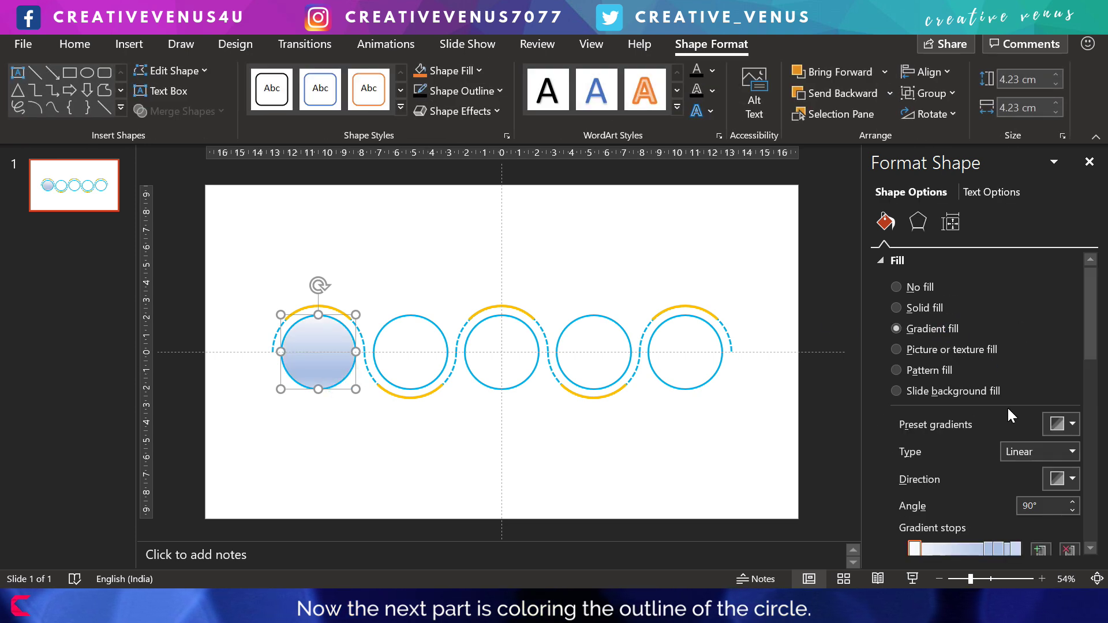
click(913, 287)
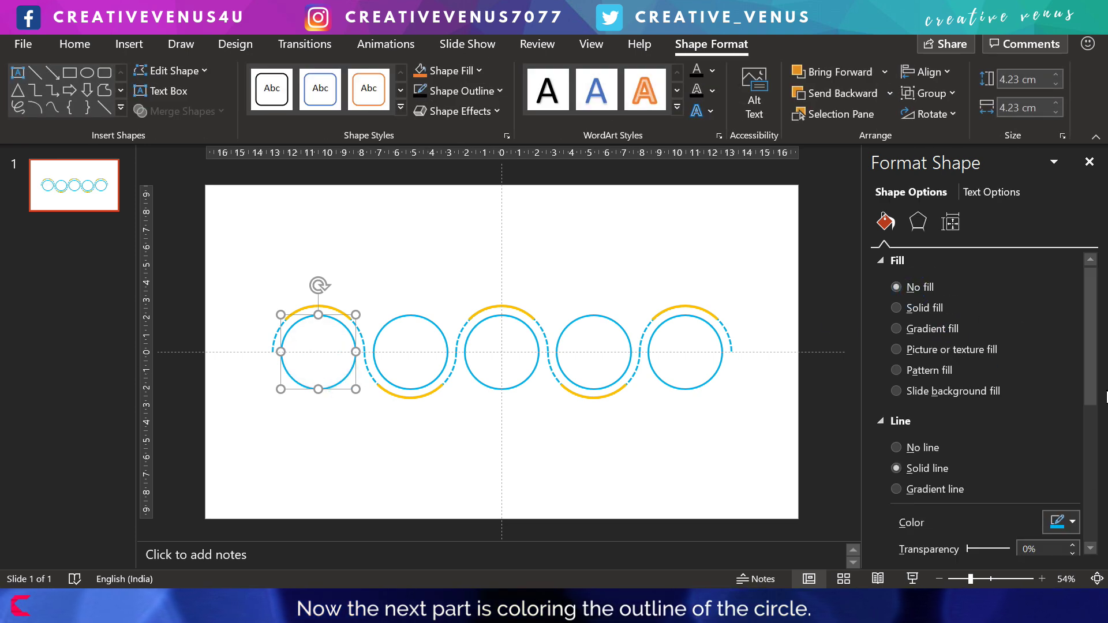
click(951, 489)
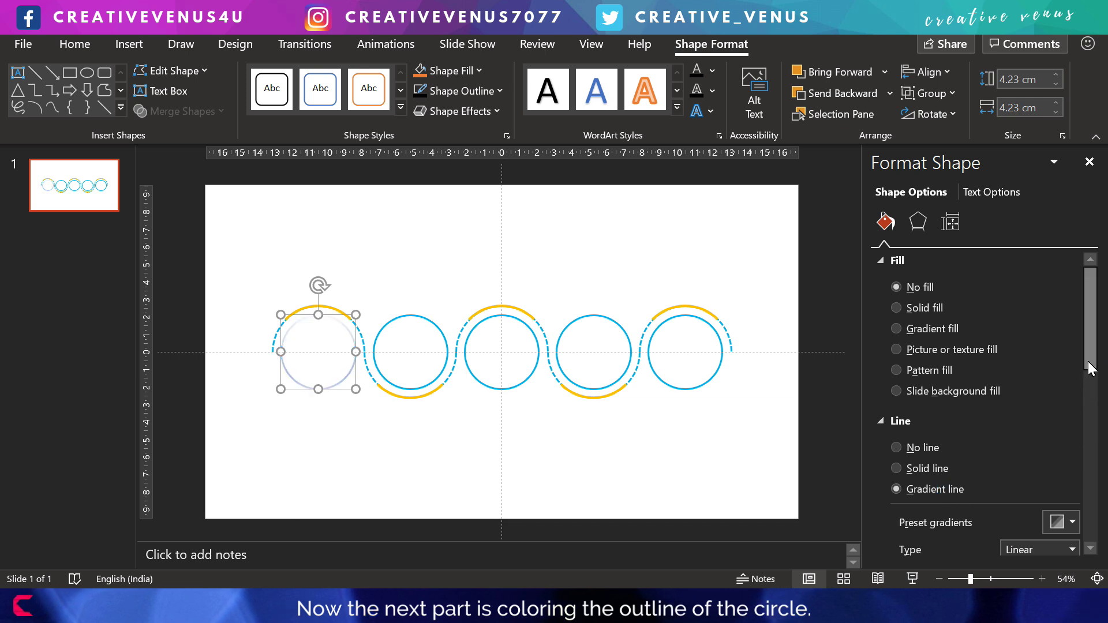
scroll(982, 433, down, 4)
Step: Trim the outline gradient to two stops and make the first stop dark blue
click(1069, 401)
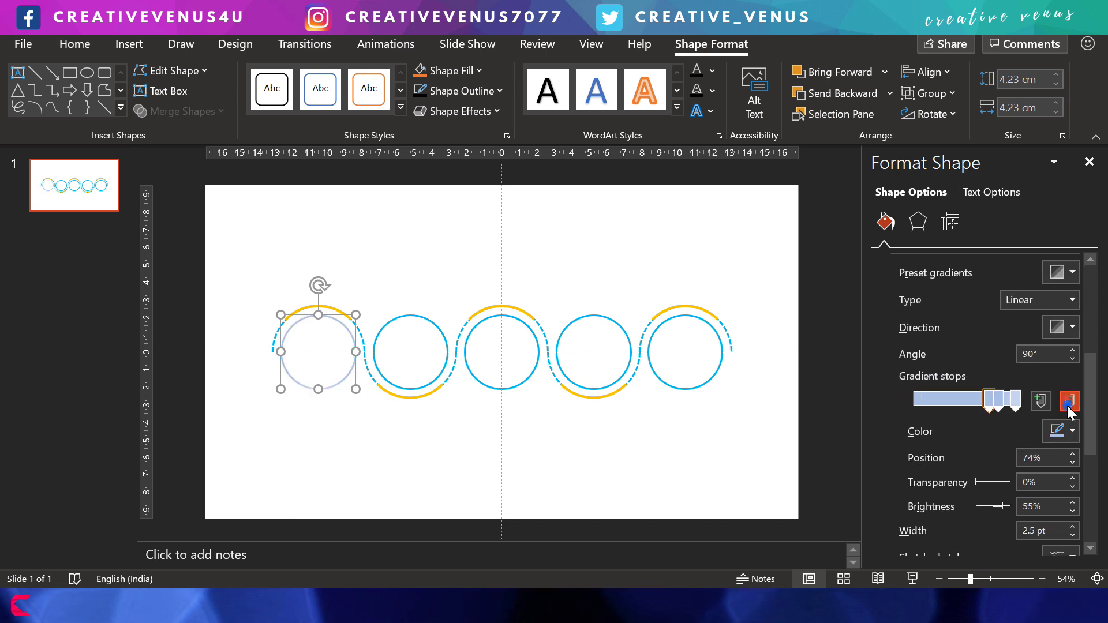
click(1069, 401)
drag(998, 400, 914, 400)
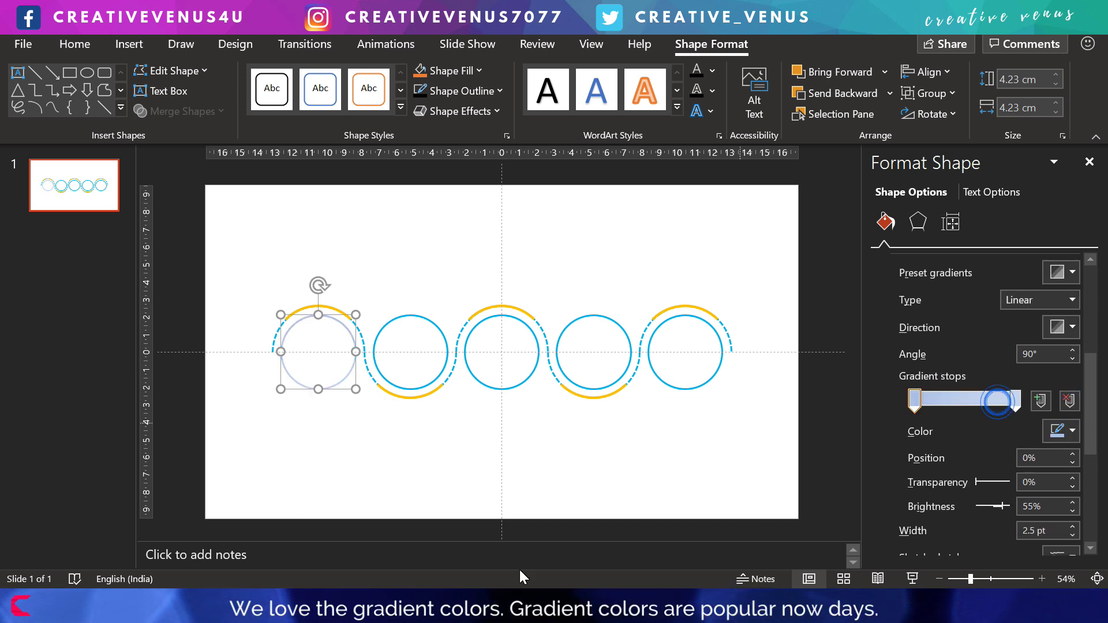
click(1072, 440)
click(998, 388)
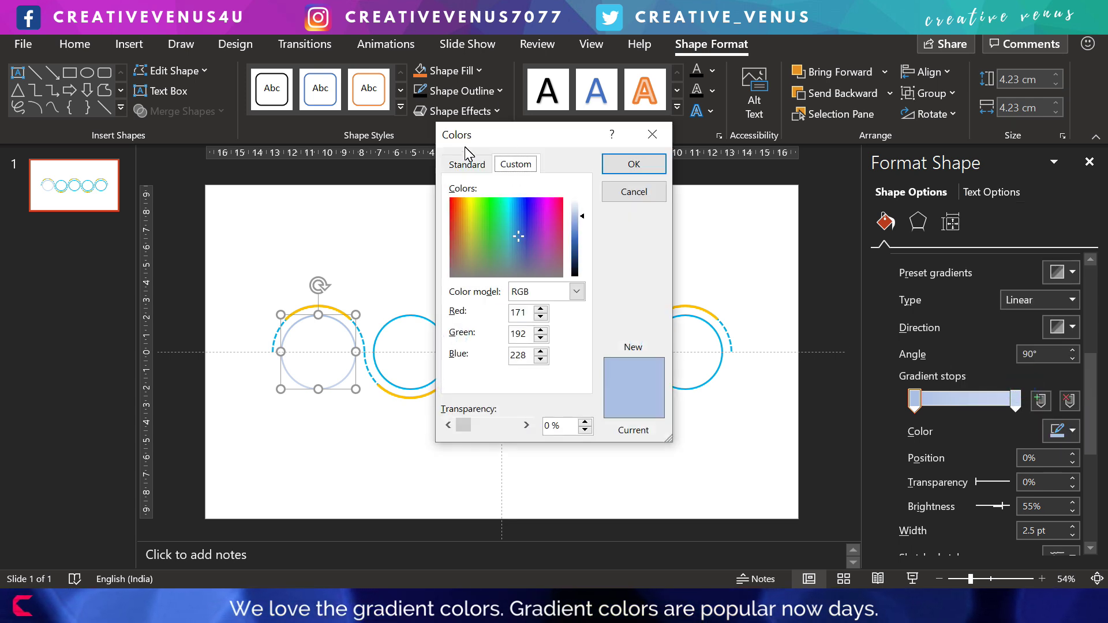
click(467, 162)
click(522, 212)
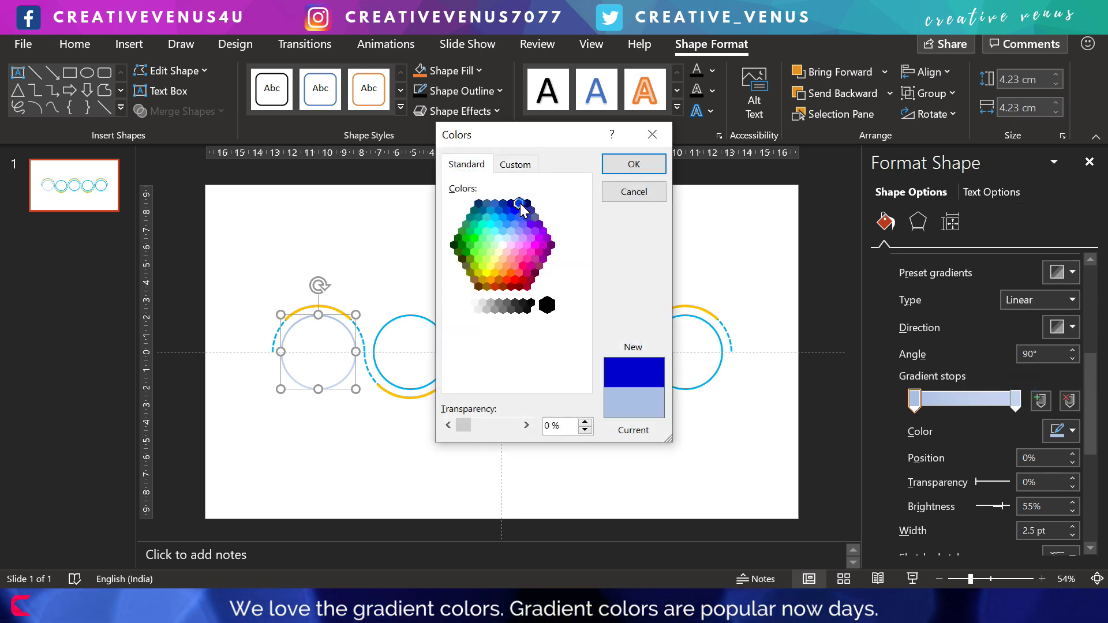
click(631, 165)
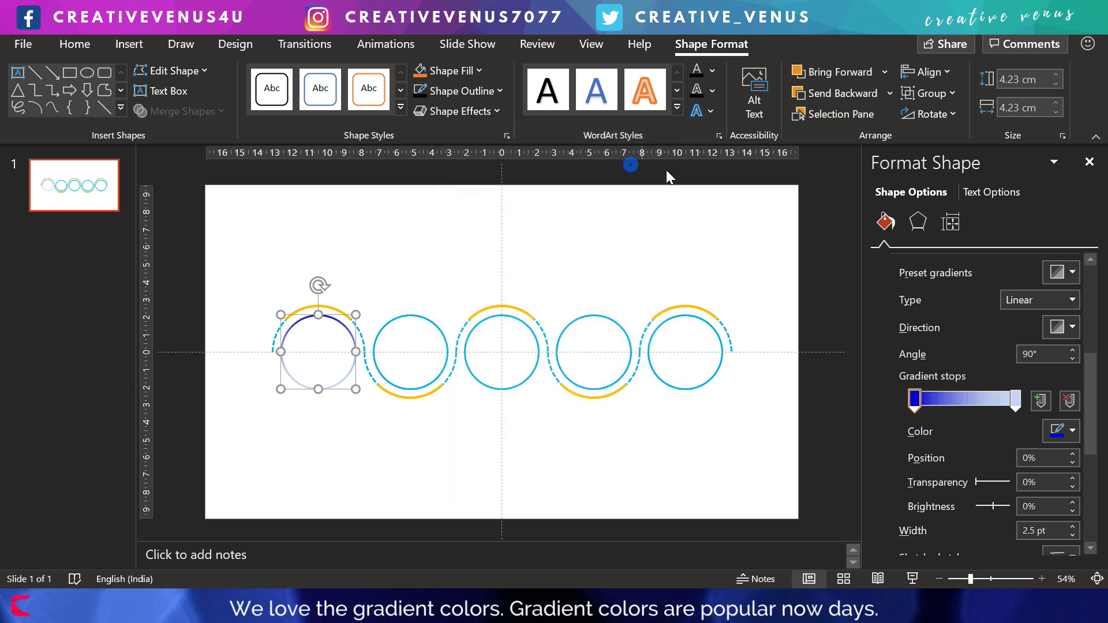
Step: Set the last outline gradient stop to light blue
click(1016, 400)
click(1067, 431)
click(1021, 386)
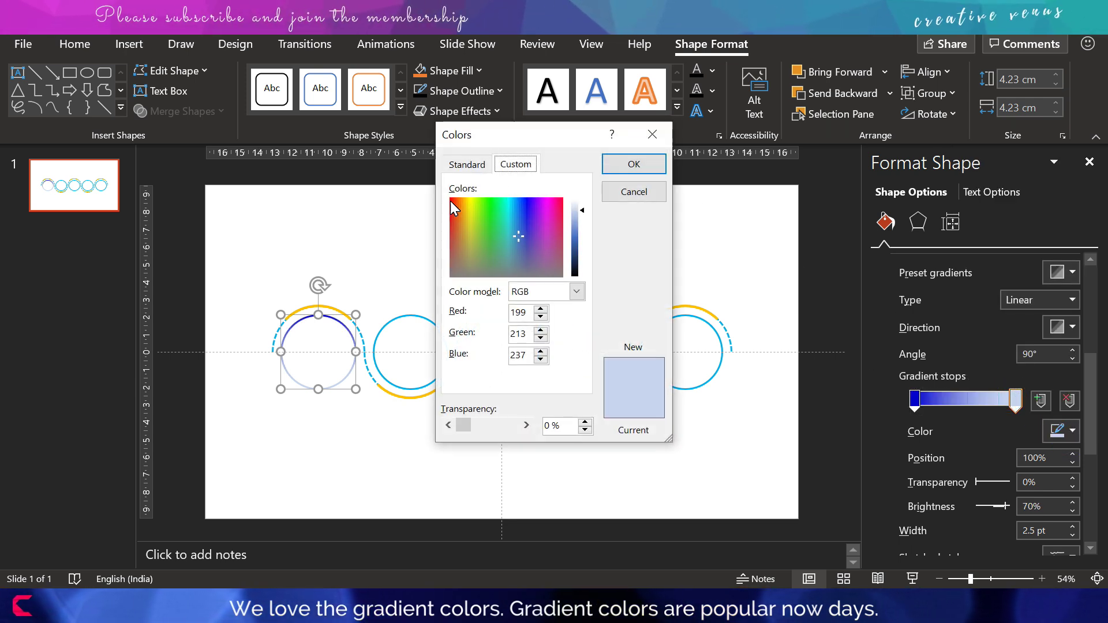
click(466, 164)
click(499, 223)
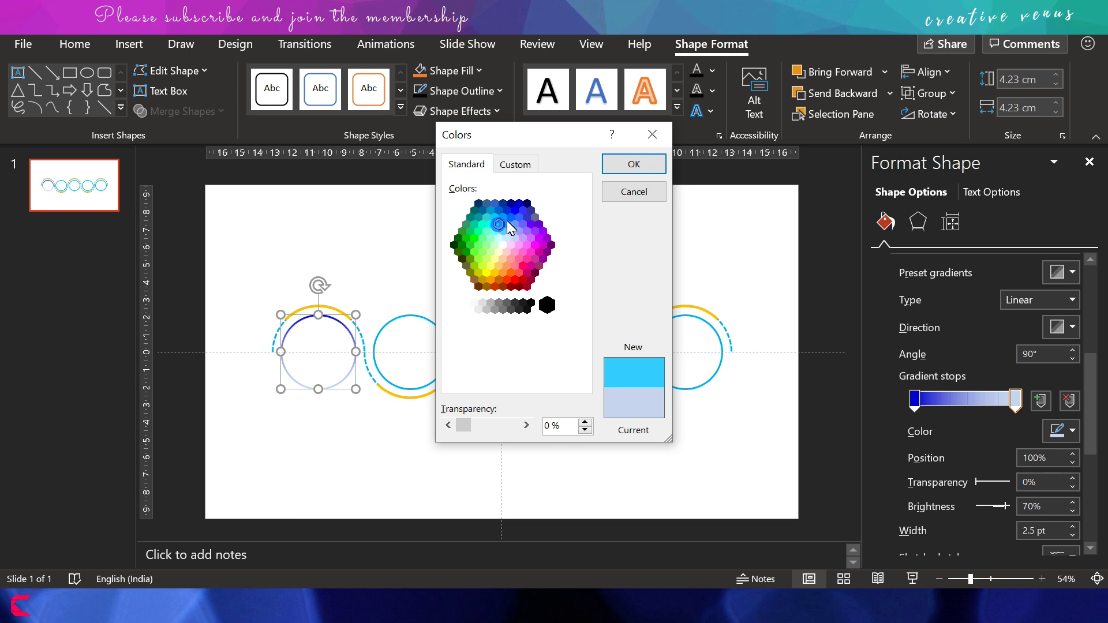
click(617, 166)
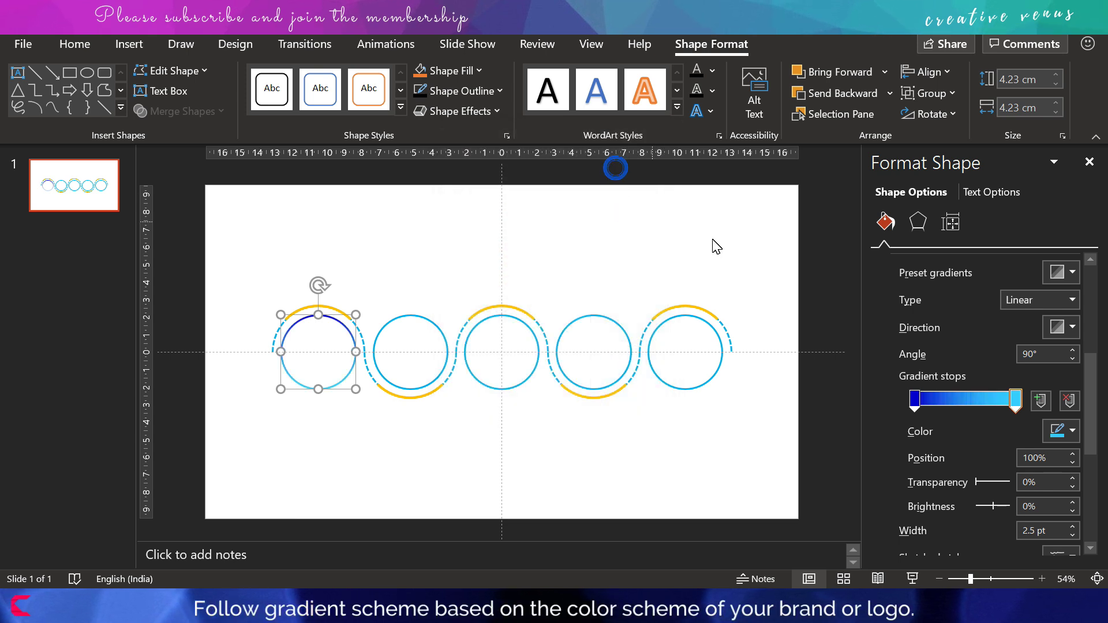
Step: Angle the outline gradient diagonally at 45°
click(1062, 329)
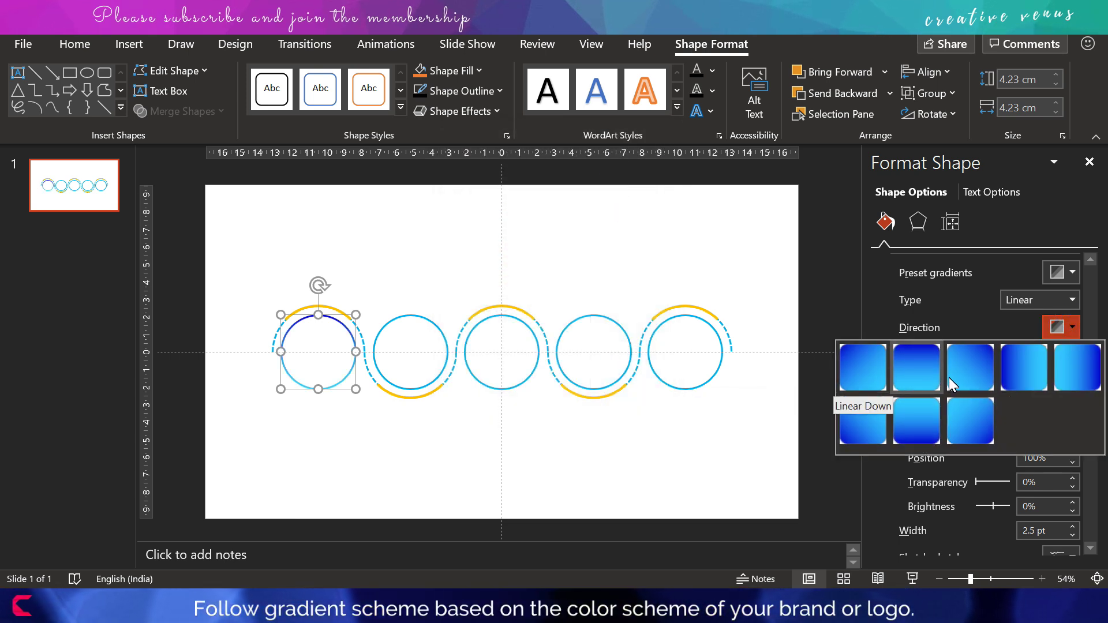
click(1022, 374)
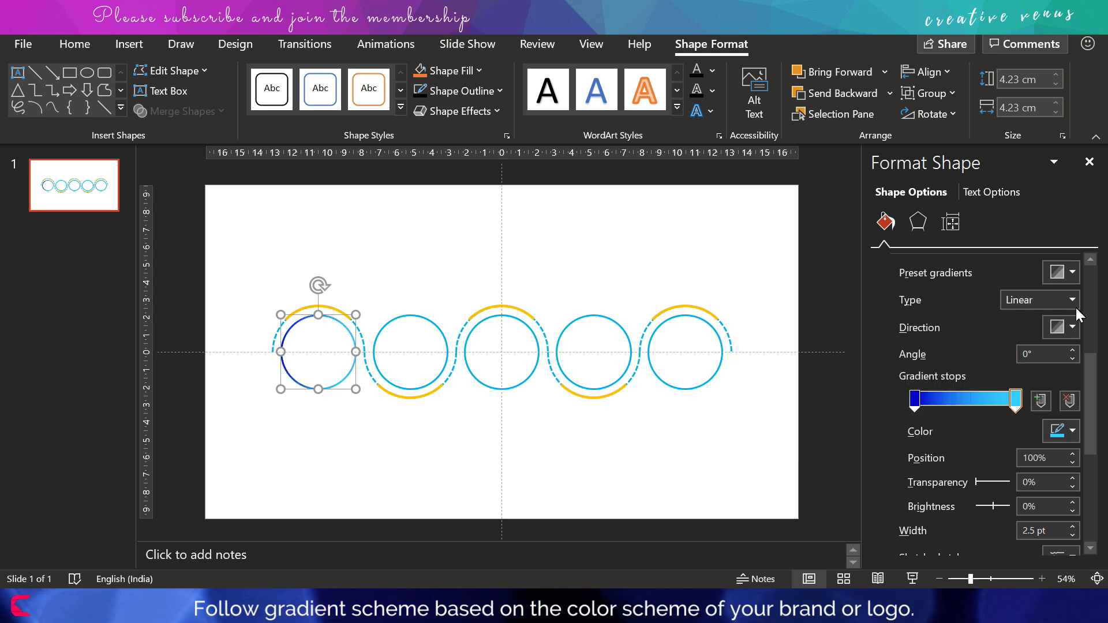
click(1062, 329)
click(860, 377)
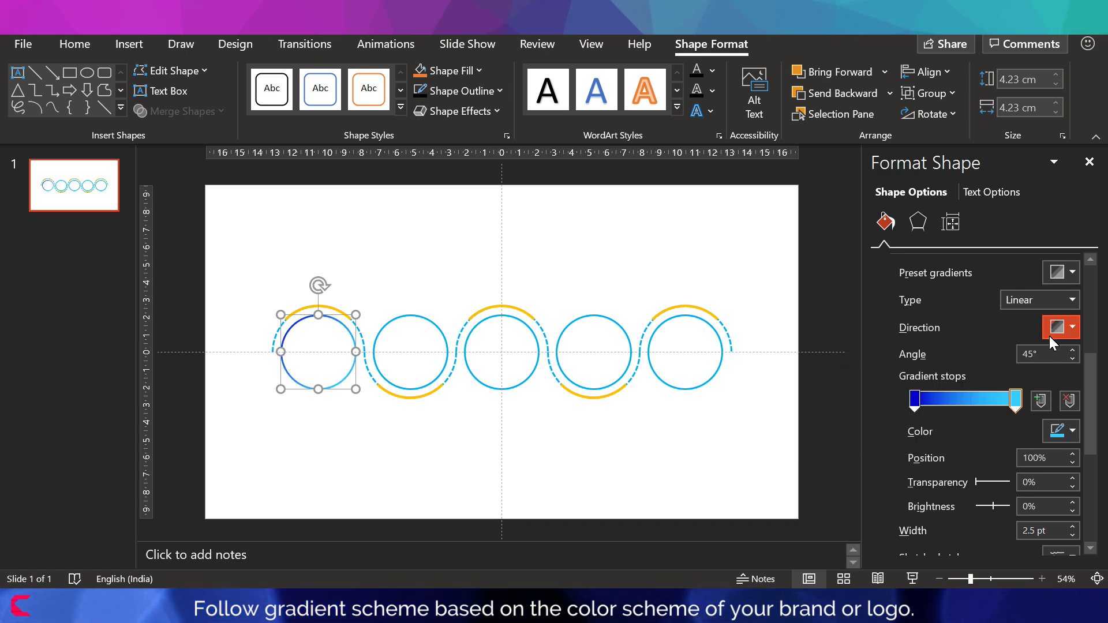
click(1049, 336)
click(874, 368)
Step: Format-paint the first circle's blue gradient outline onto circles two, three, four and five
click(425, 451)
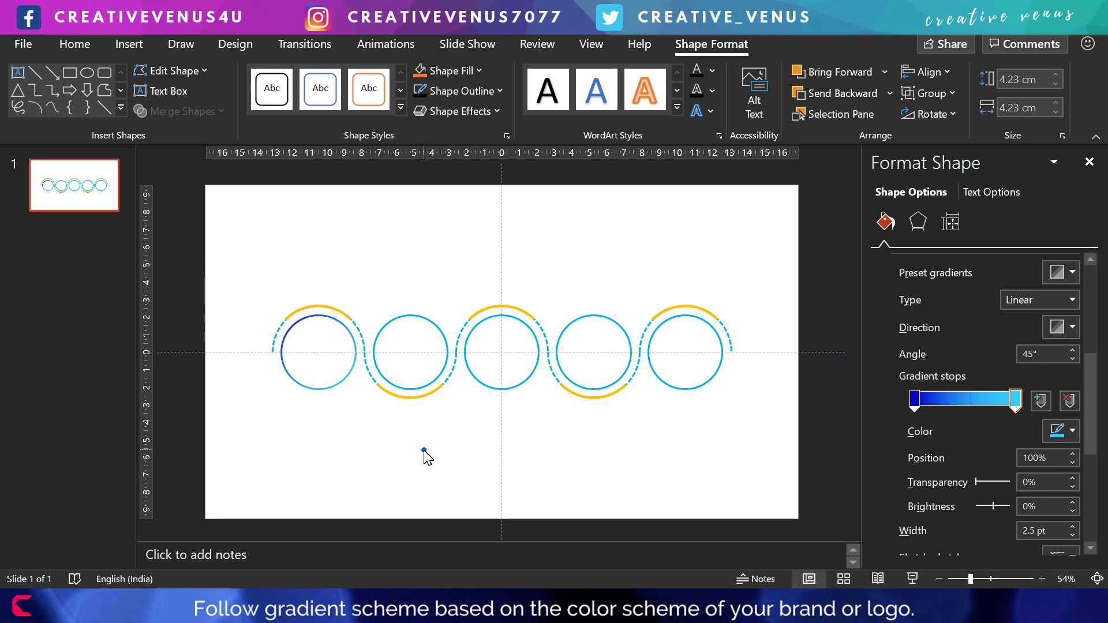
click(328, 385)
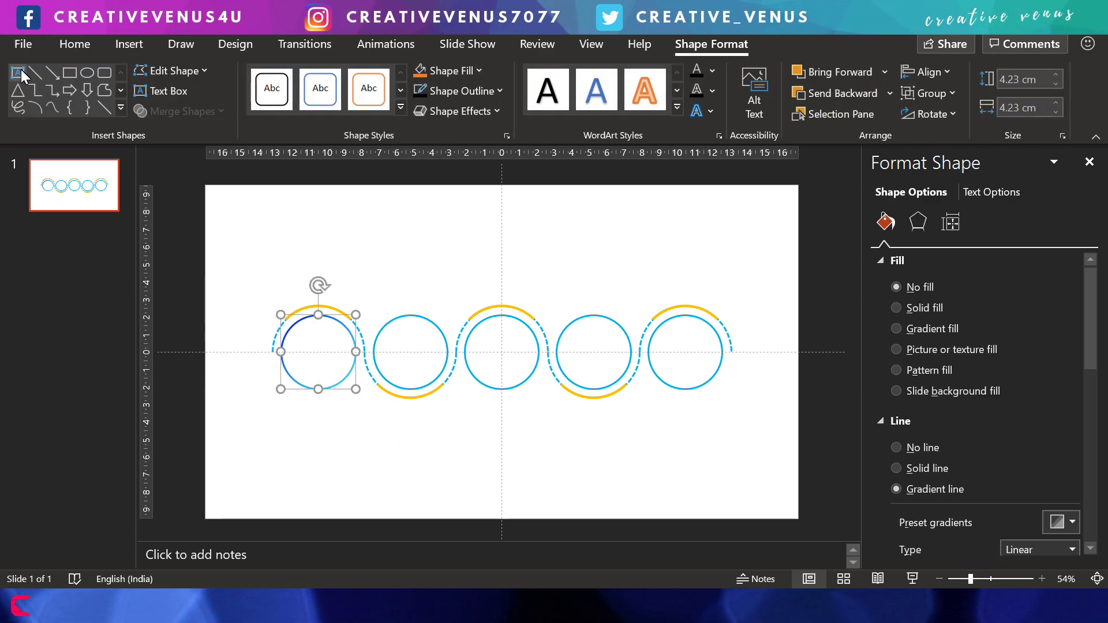
click(74, 44)
click(54, 116)
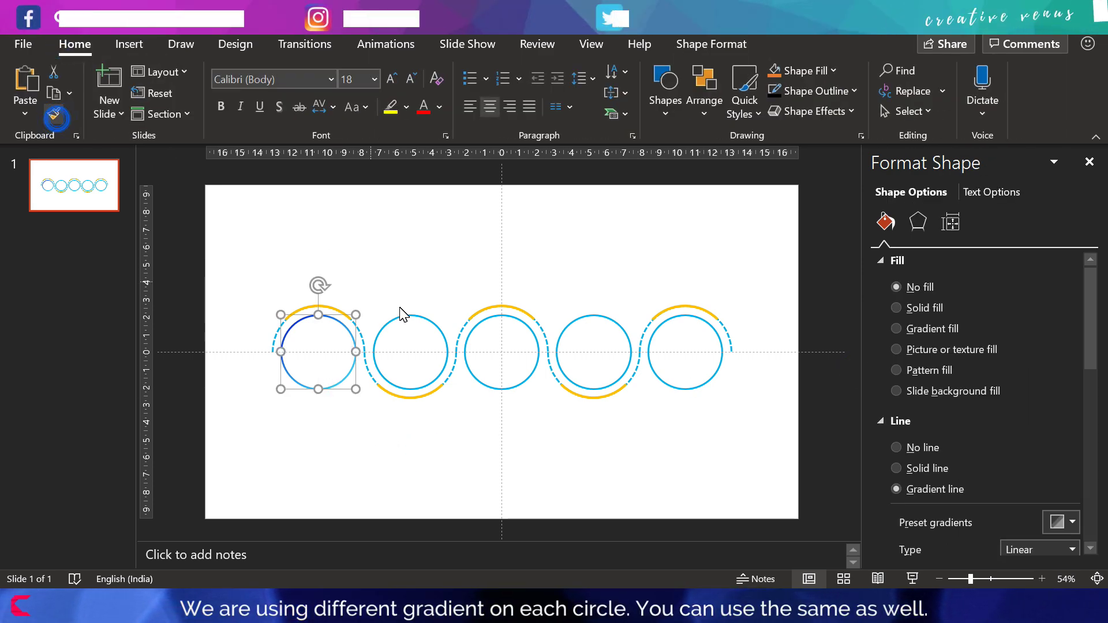
click(408, 315)
click(508, 315)
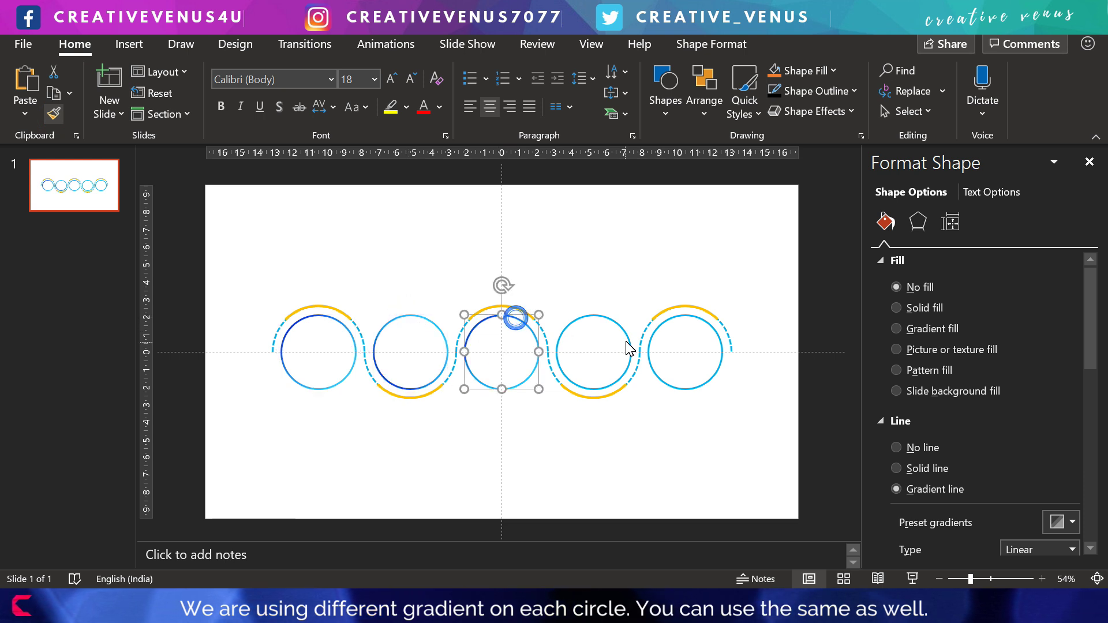
click(613, 318)
click(689, 317)
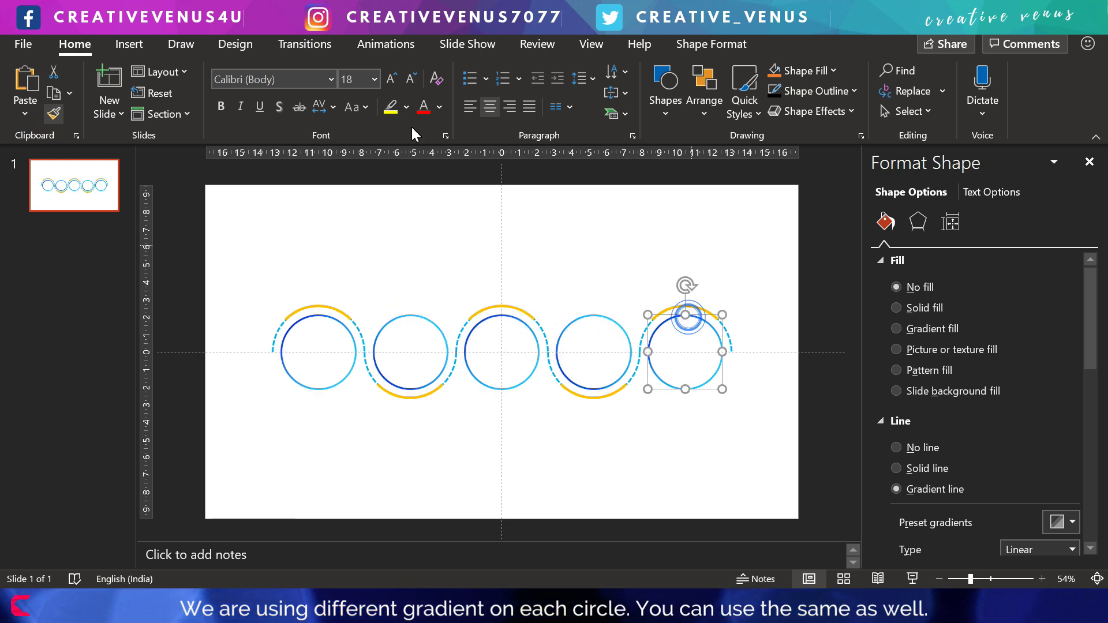
click(49, 118)
click(337, 429)
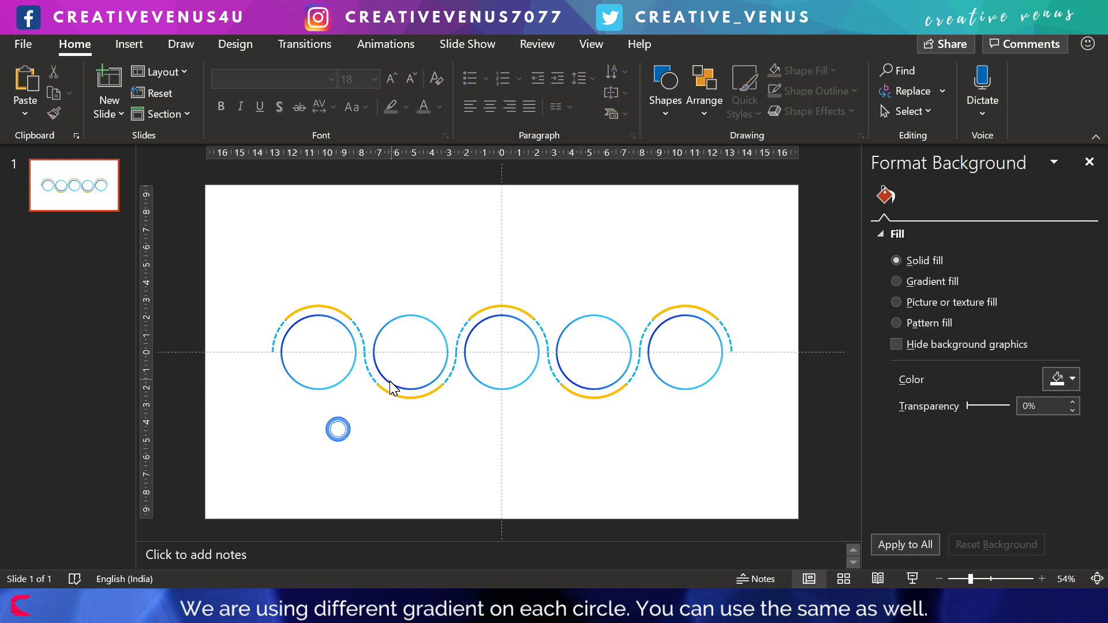
click(388, 382)
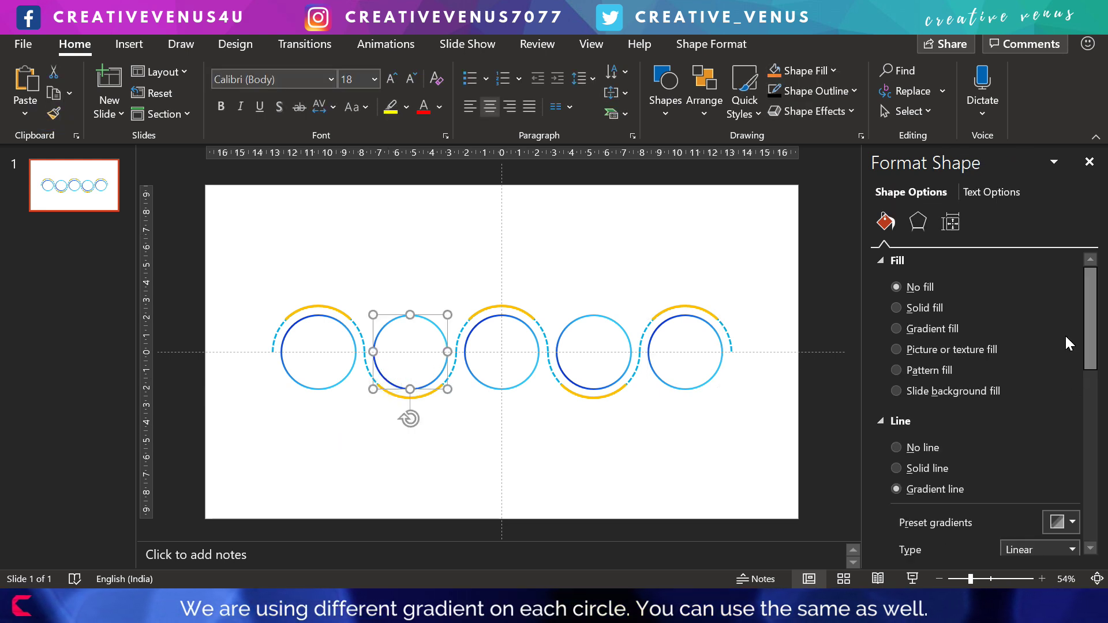
Step: Recolour the second circle's outline gradient from purple to pink
scroll(1088, 358, down, 3)
click(1073, 510)
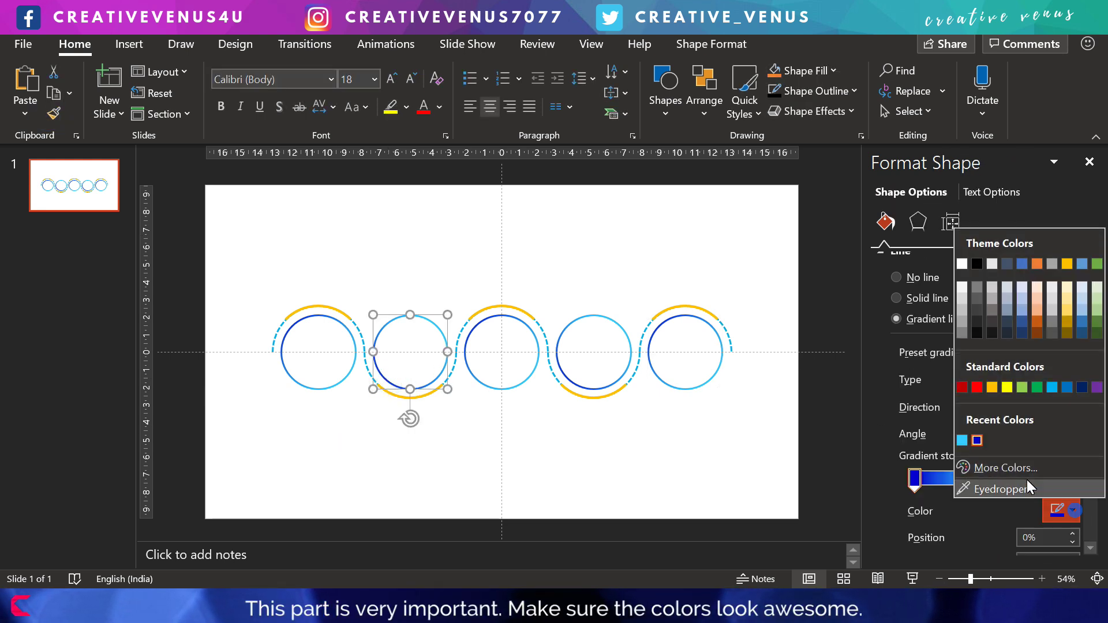
click(1024, 473)
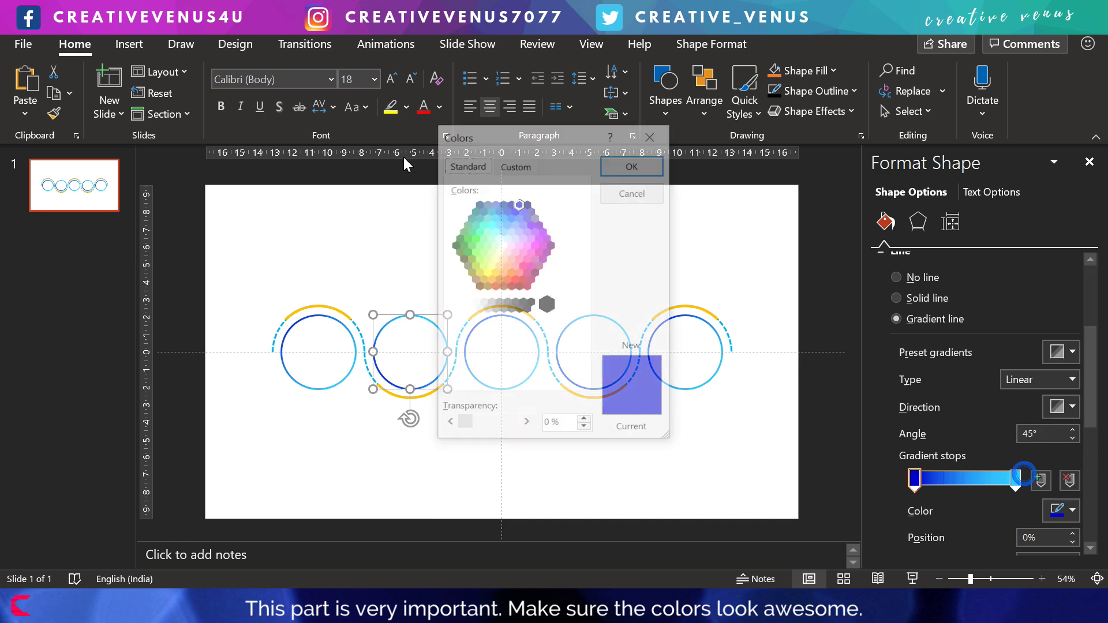
click(550, 244)
click(633, 167)
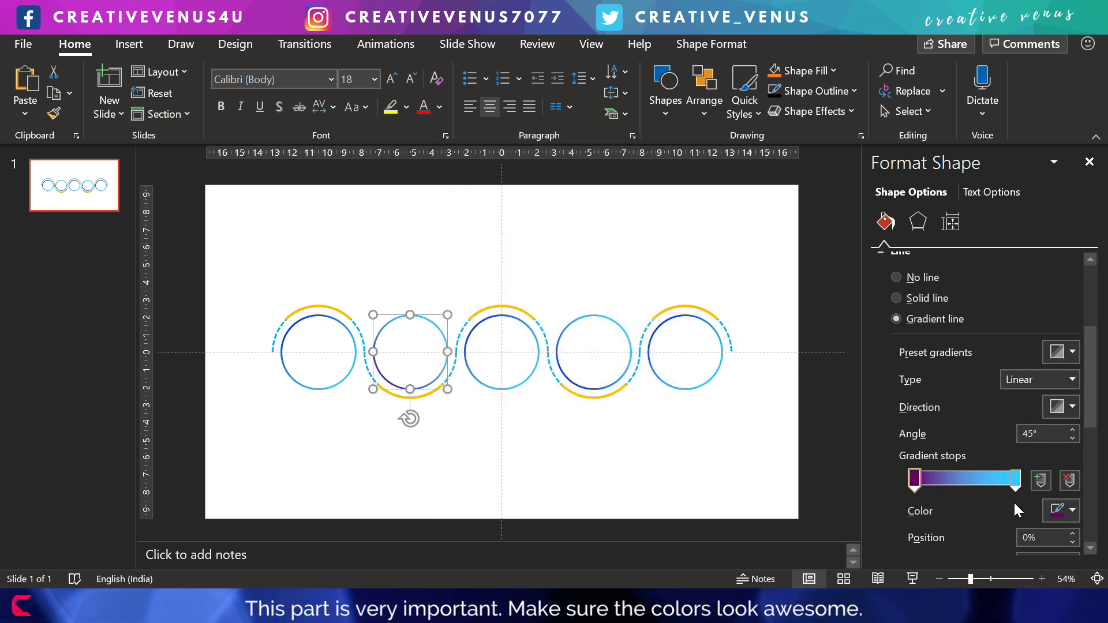
click(1072, 511)
click(1002, 468)
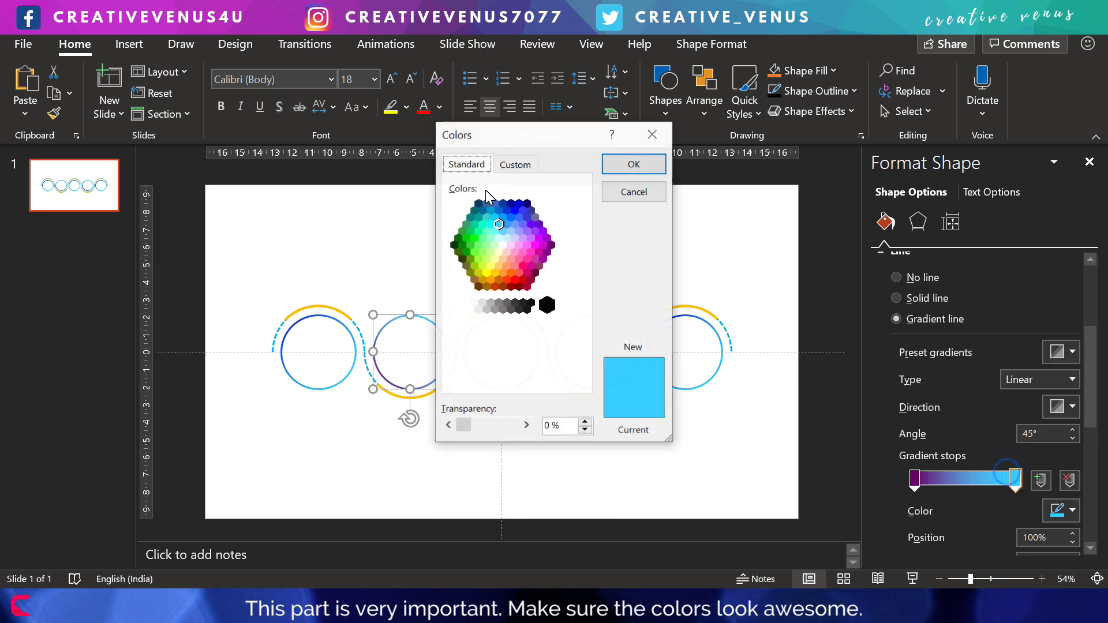
click(531, 253)
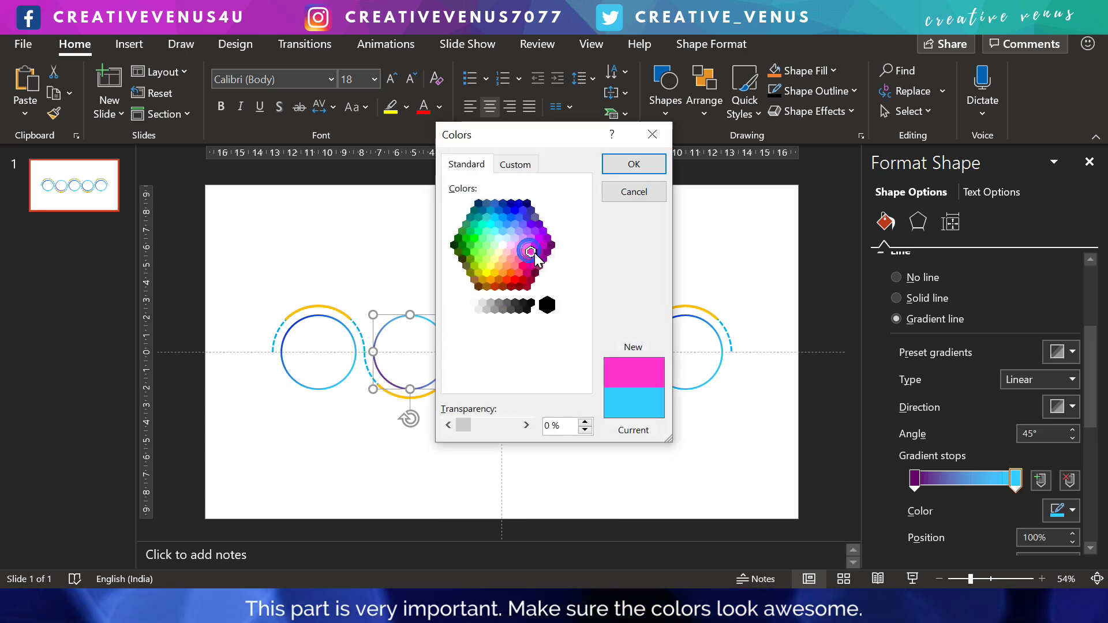
click(625, 157)
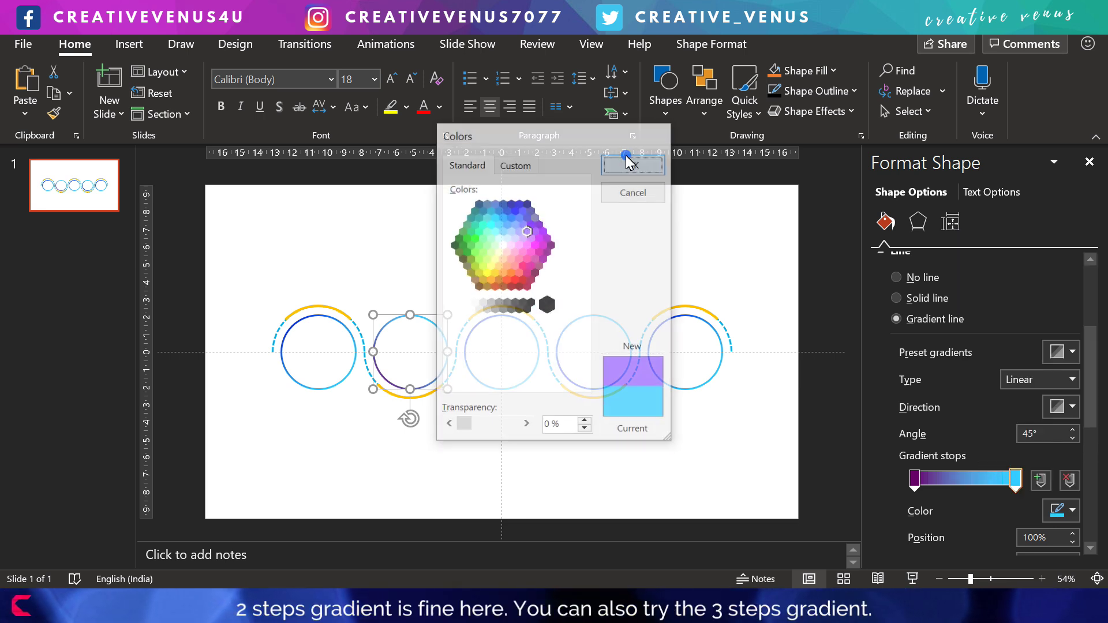
Step: Recolour the third circle's outline gradient from red-orange to orange
click(528, 332)
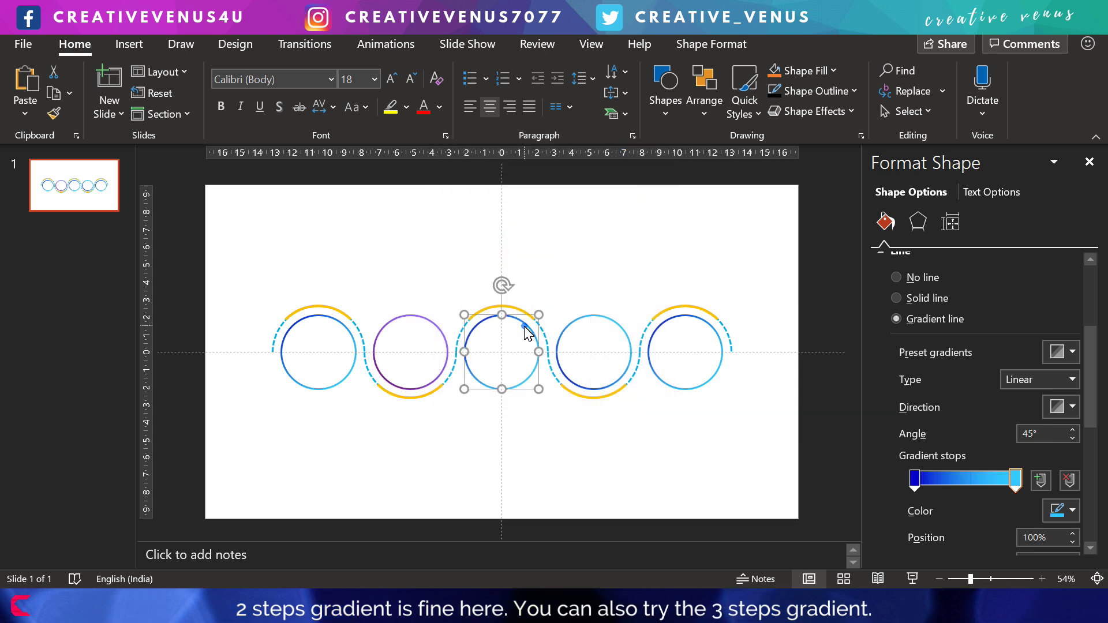
click(913, 483)
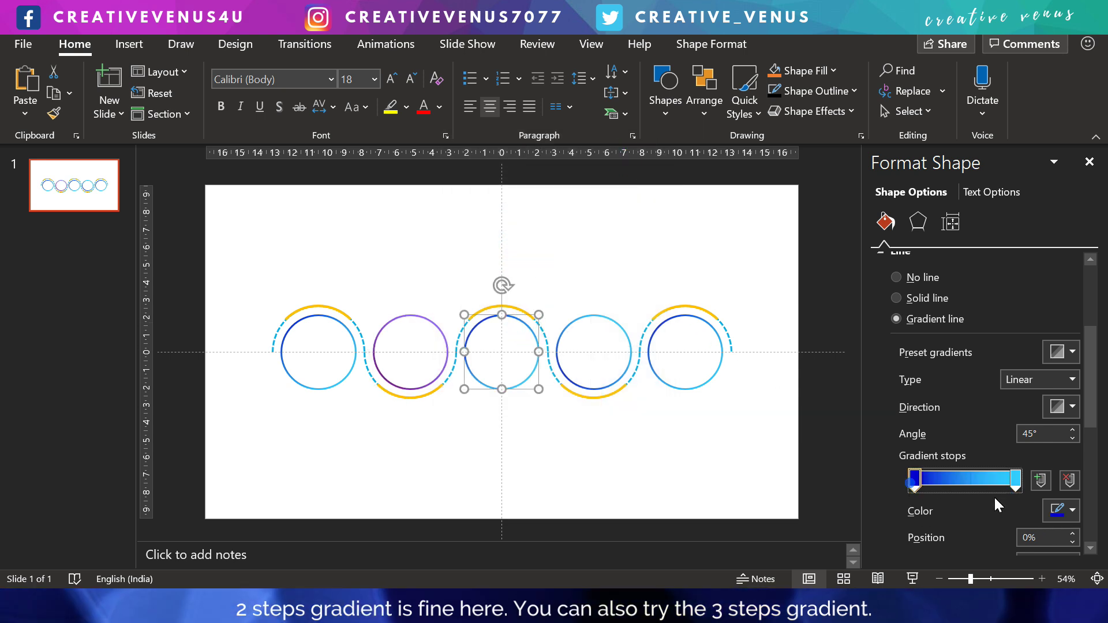
click(1065, 511)
click(1016, 469)
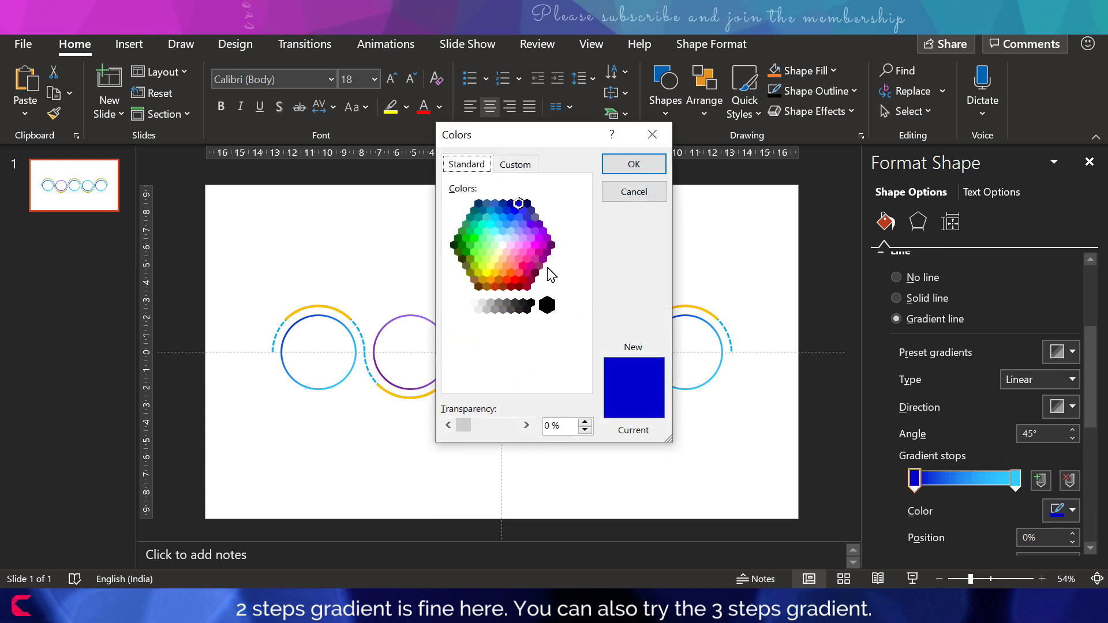
click(508, 279)
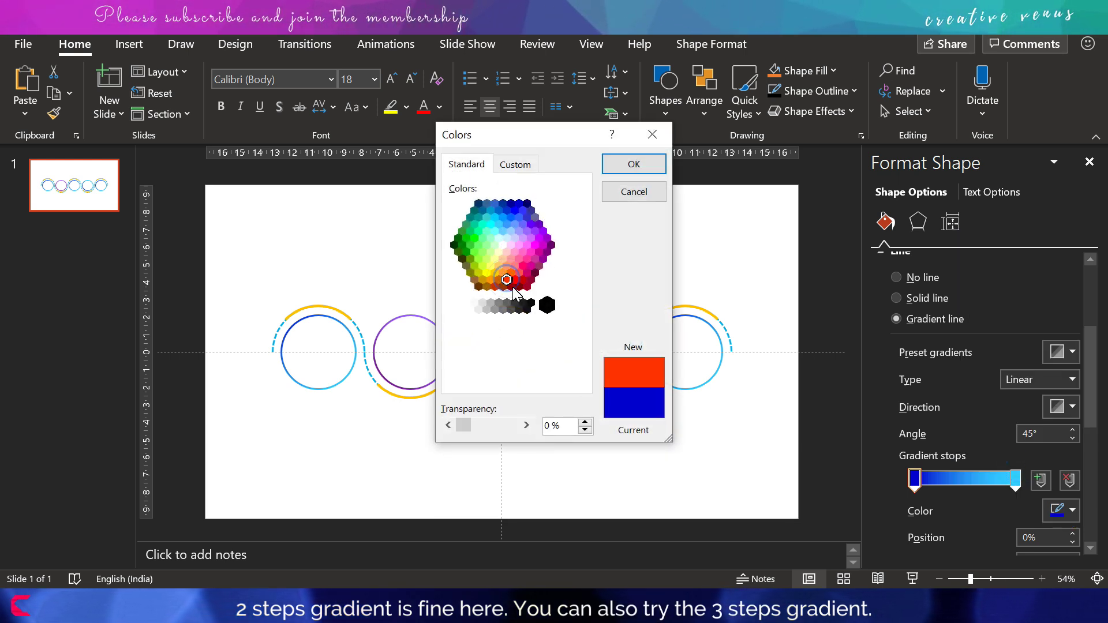
click(495, 287)
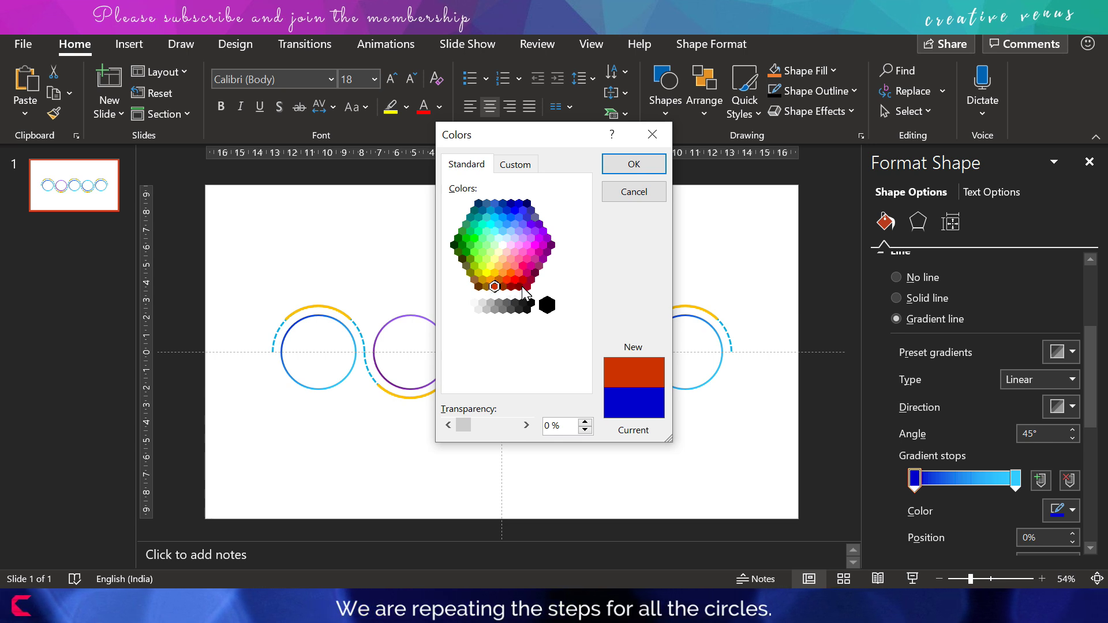
click(628, 166)
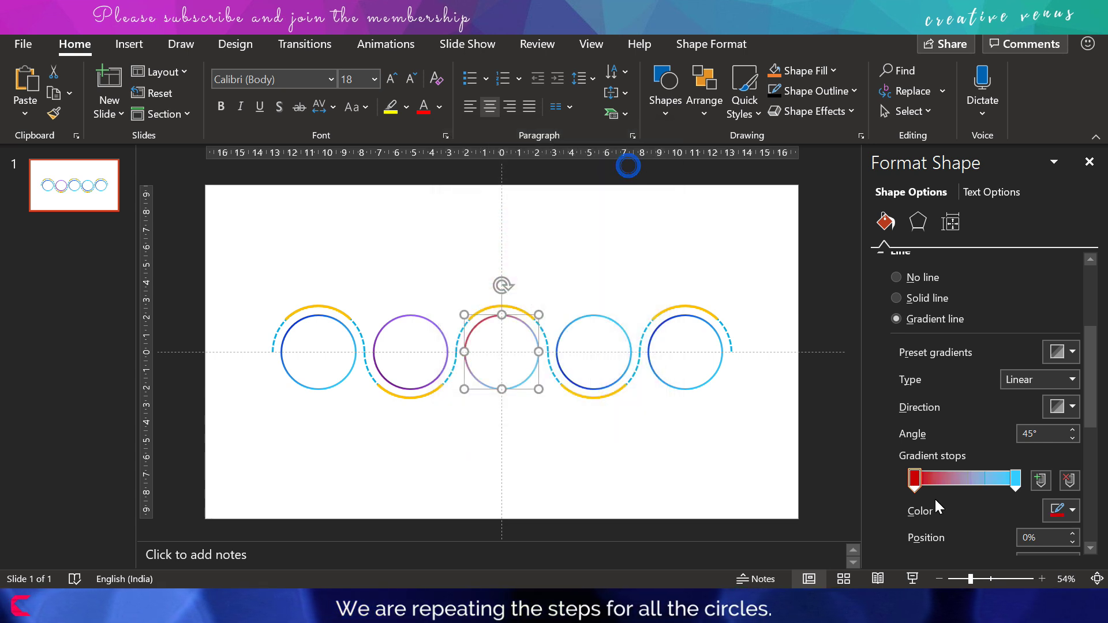
click(1015, 478)
click(1065, 511)
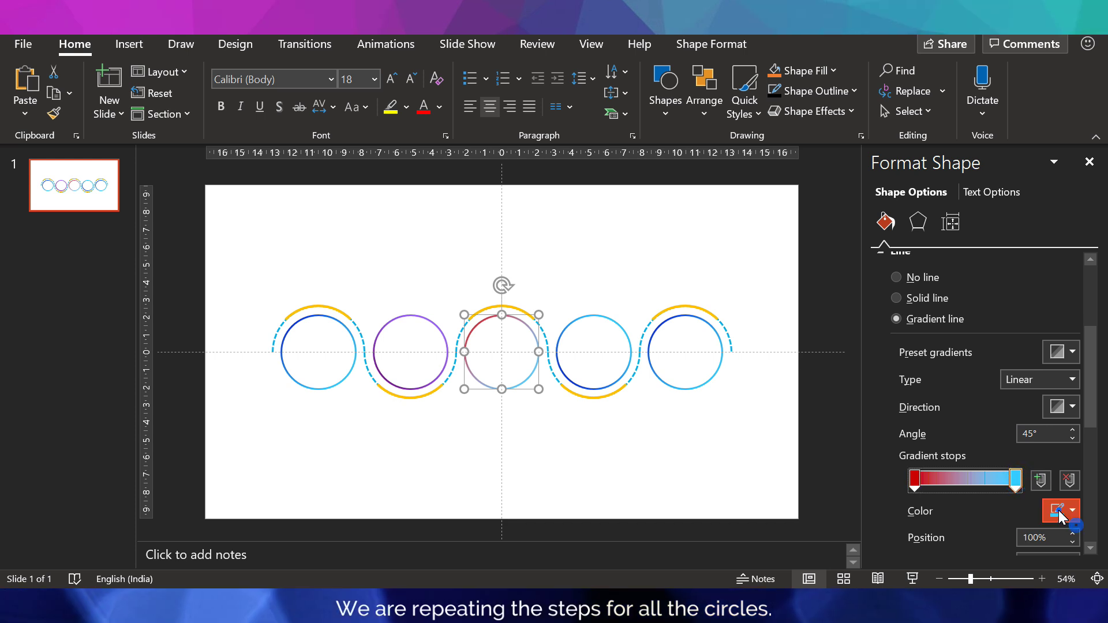
click(1035, 470)
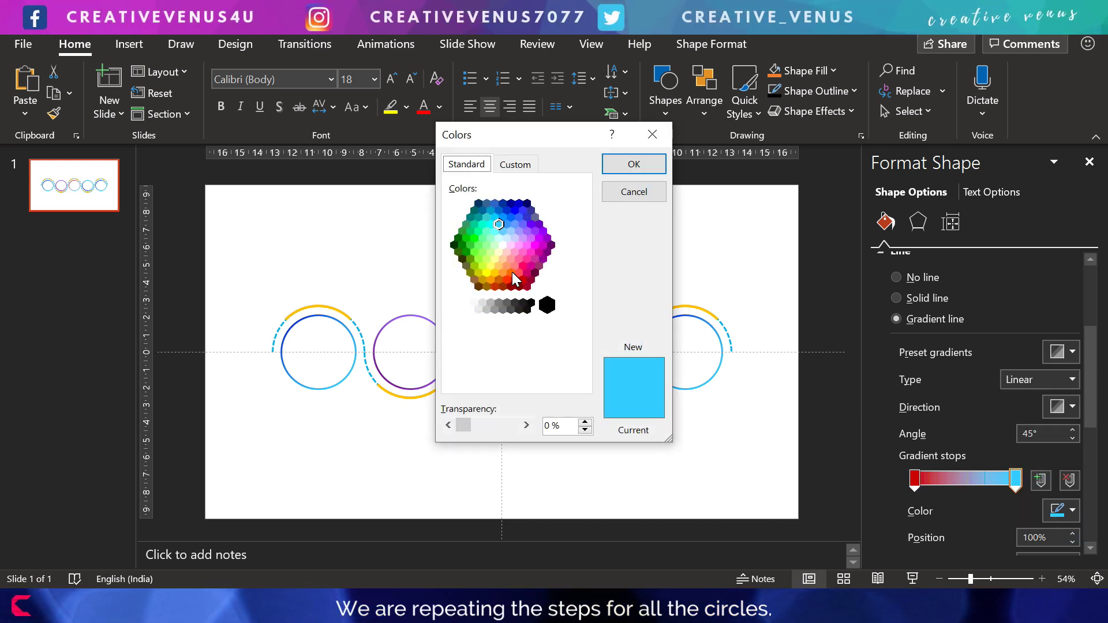
click(511, 272)
click(634, 166)
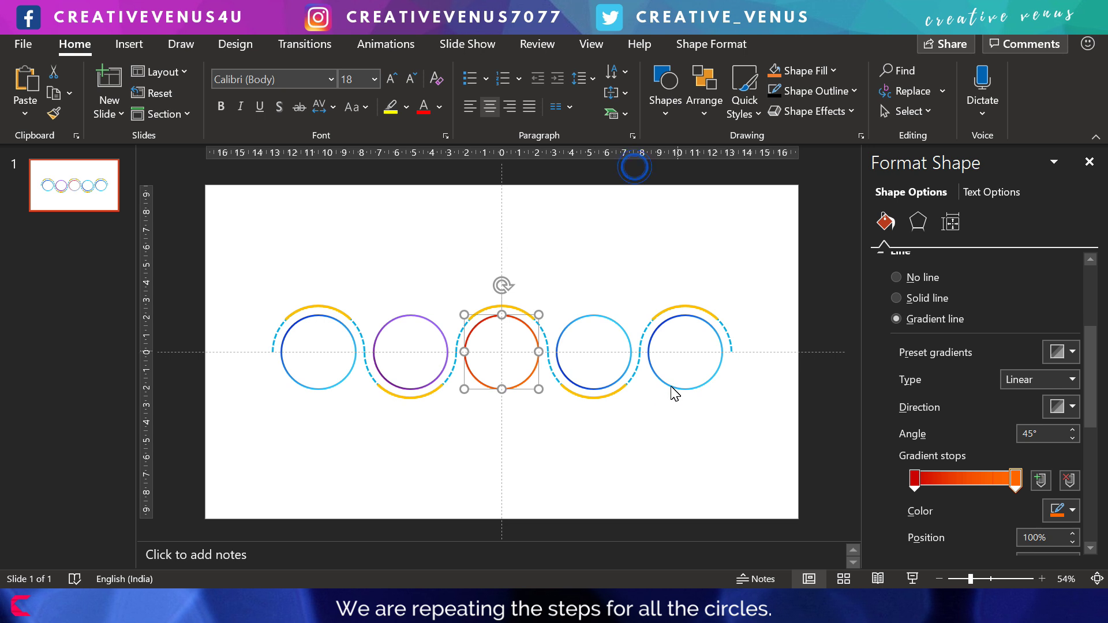
click(613, 387)
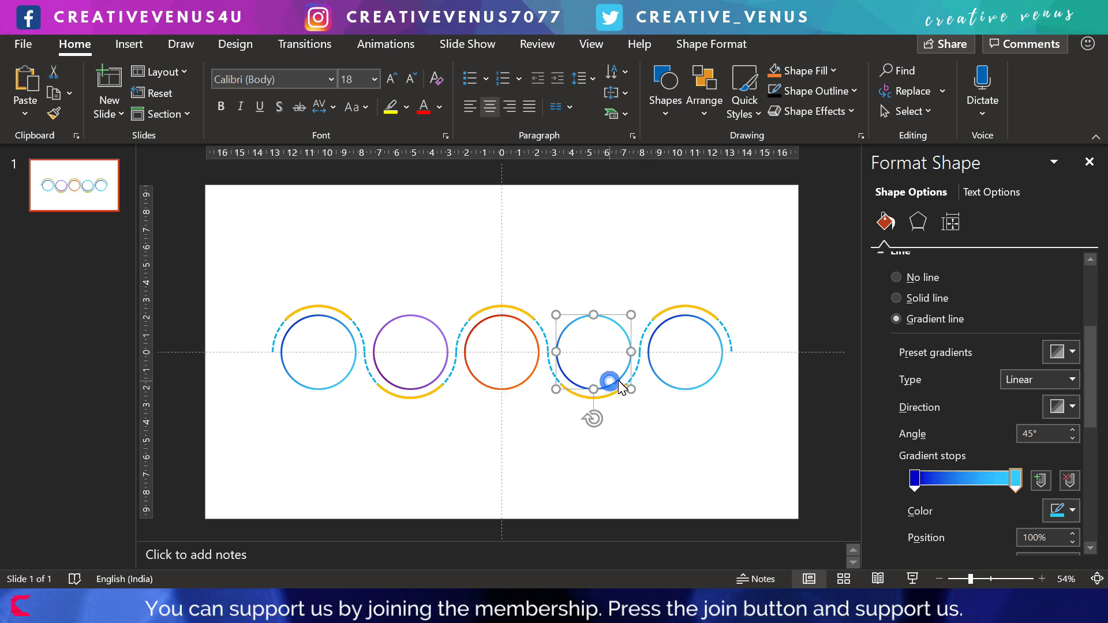
Step: Recolour the fourth circle's outline gradient from orange to light orange
click(915, 479)
click(1060, 518)
click(1010, 466)
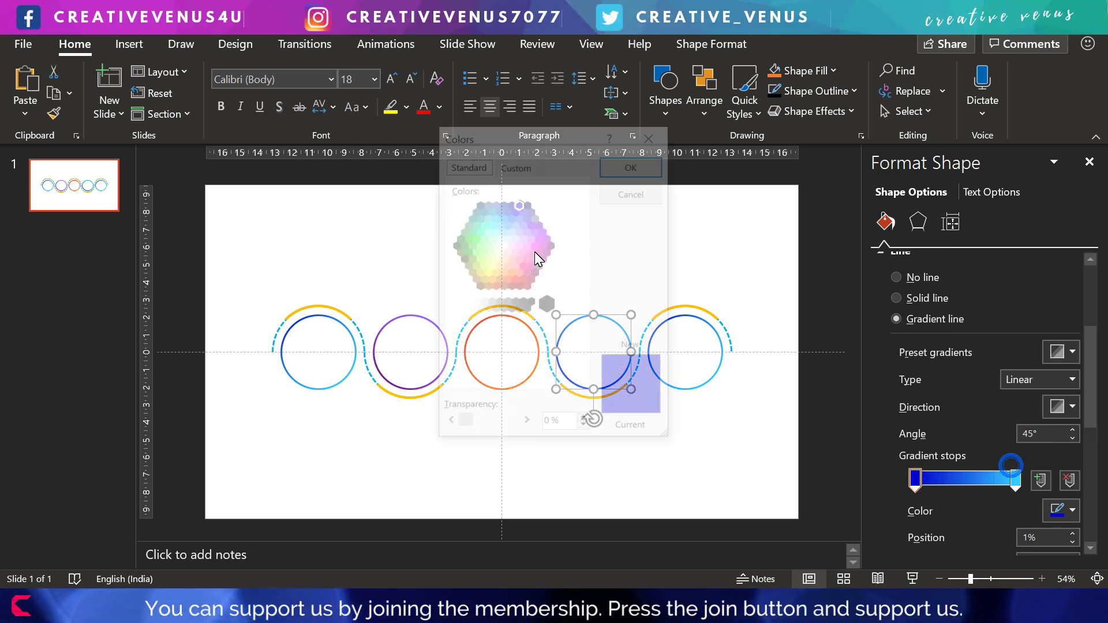
click(499, 282)
click(632, 167)
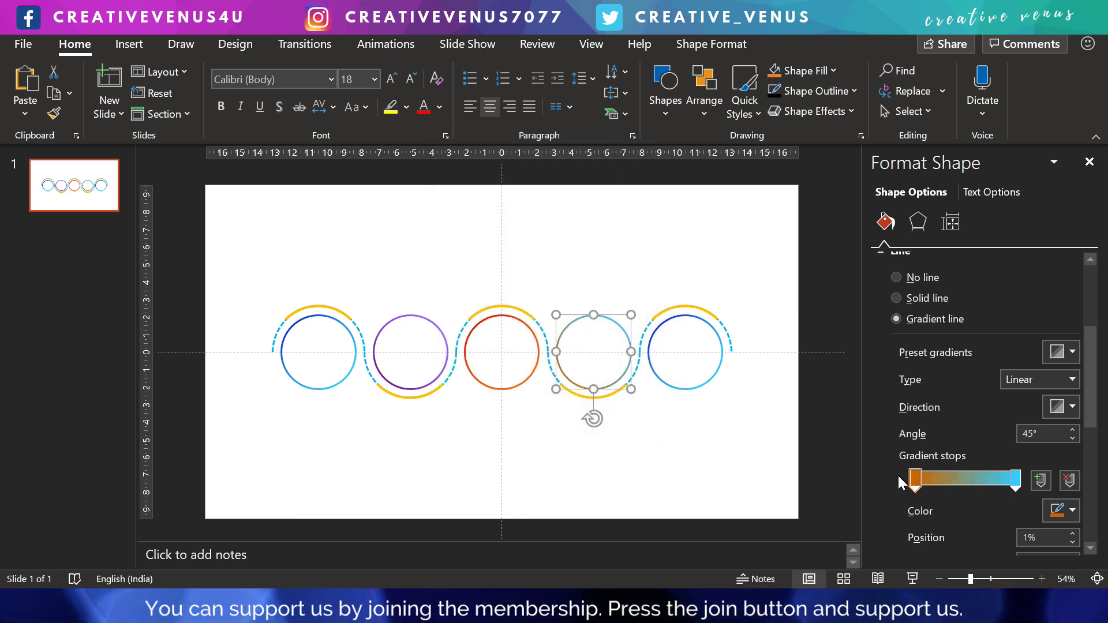
click(1062, 516)
click(1017, 467)
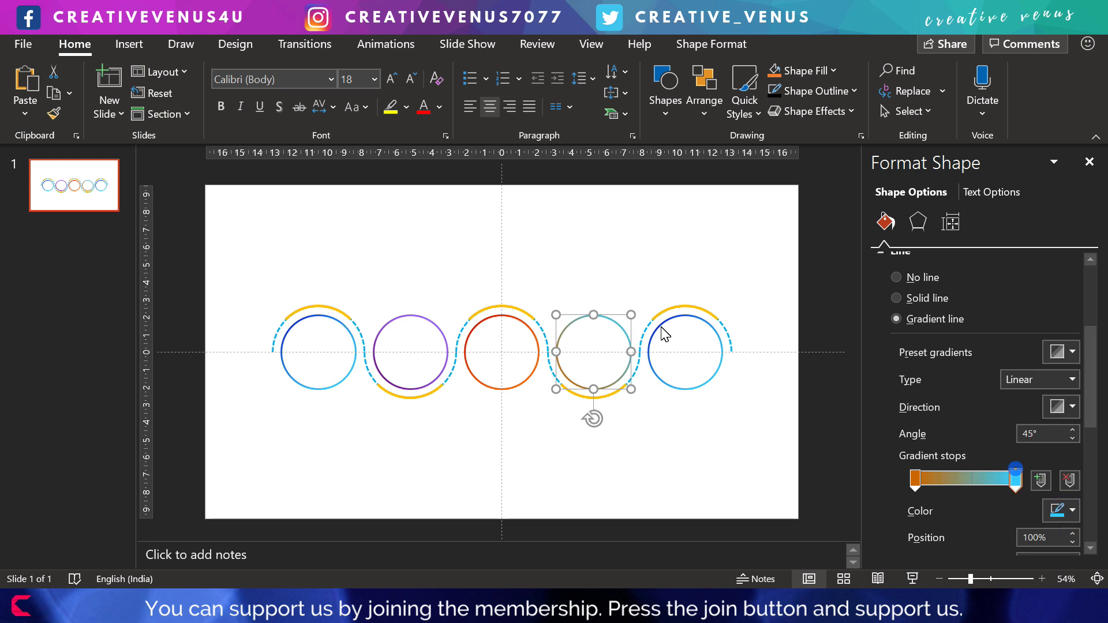
click(499, 267)
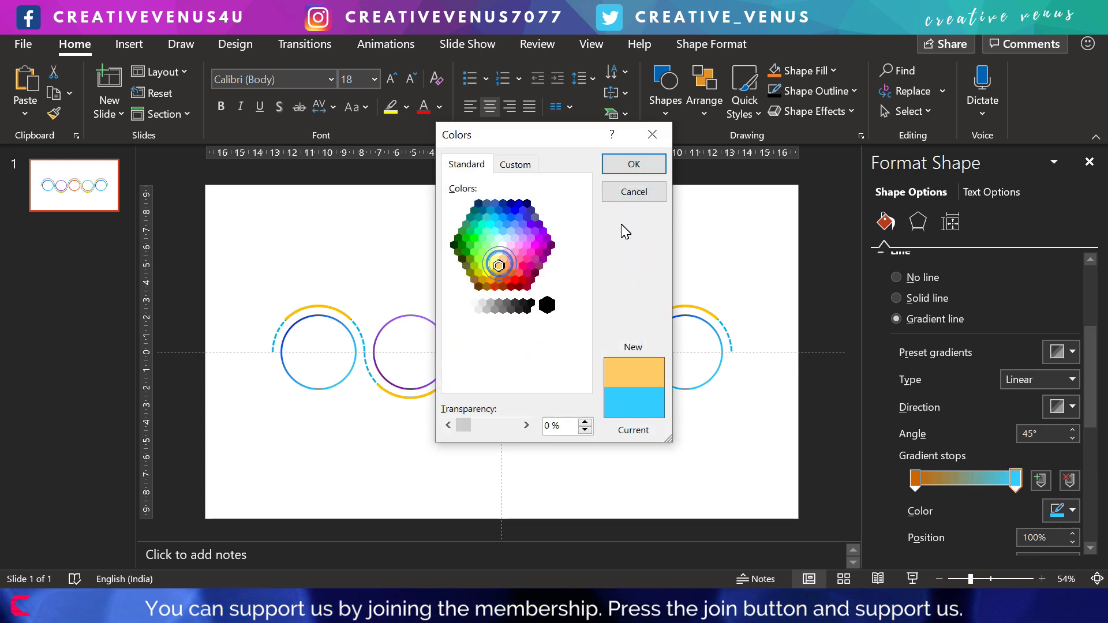
click(633, 165)
click(712, 493)
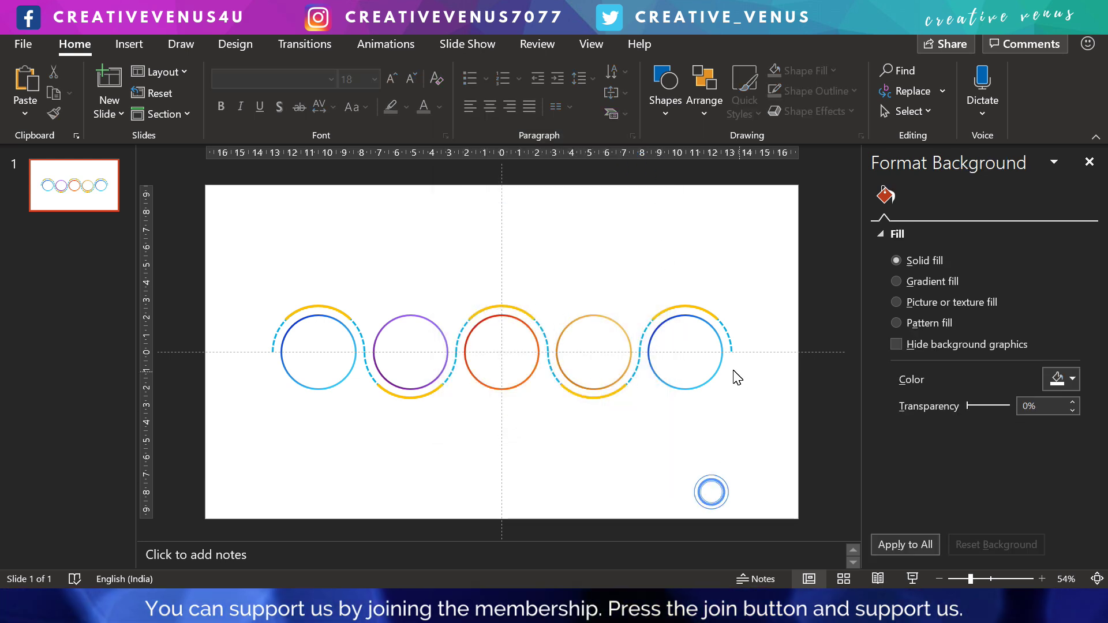
Step: Set the fifth circle's outline gradient stops to dark green and teal
click(717, 371)
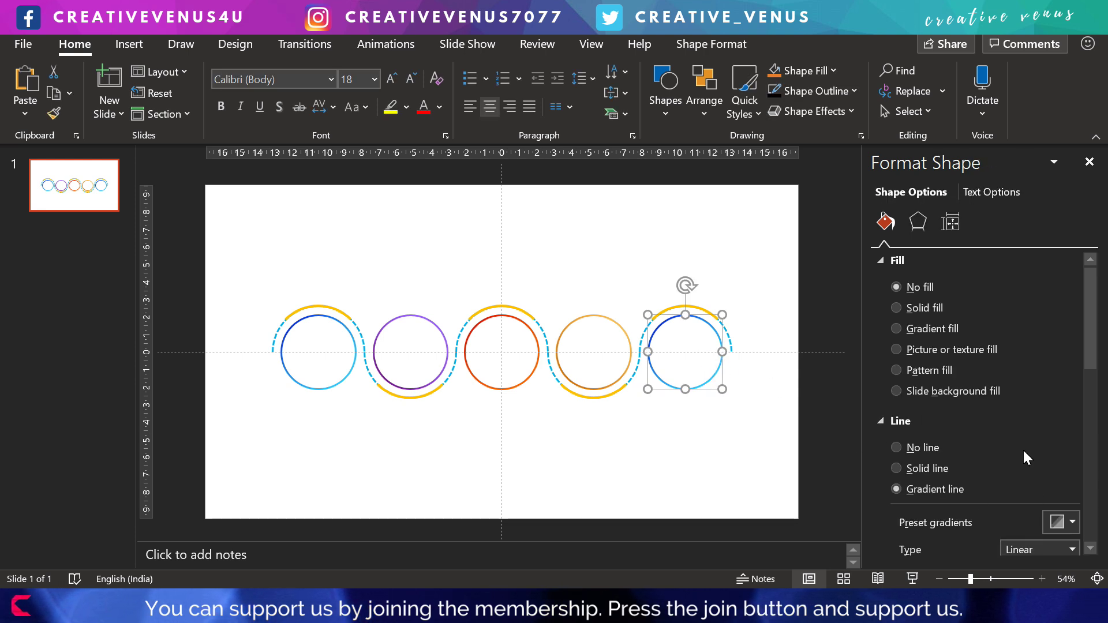
drag(1091, 361, 1007, 437)
click(1055, 441)
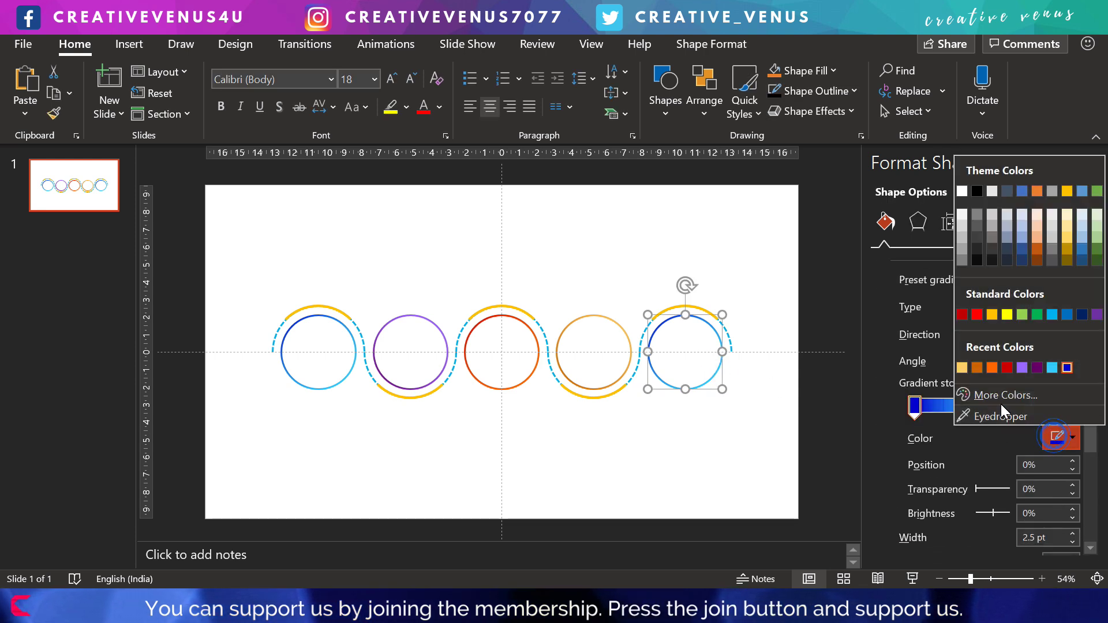
click(1001, 400)
click(460, 243)
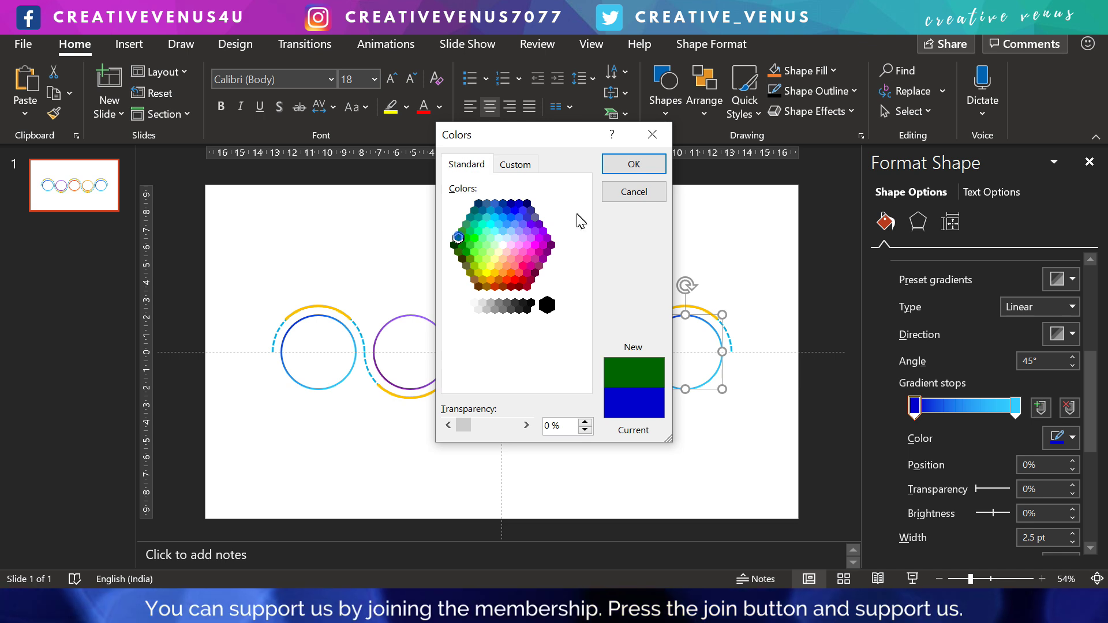
click(634, 164)
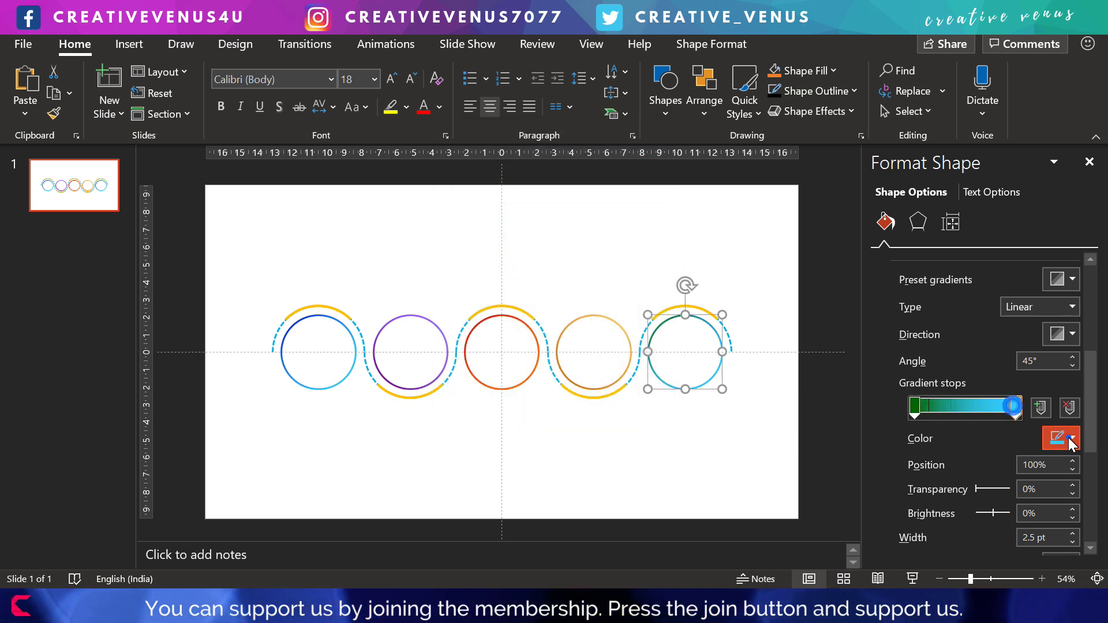
click(1068, 437)
click(997, 393)
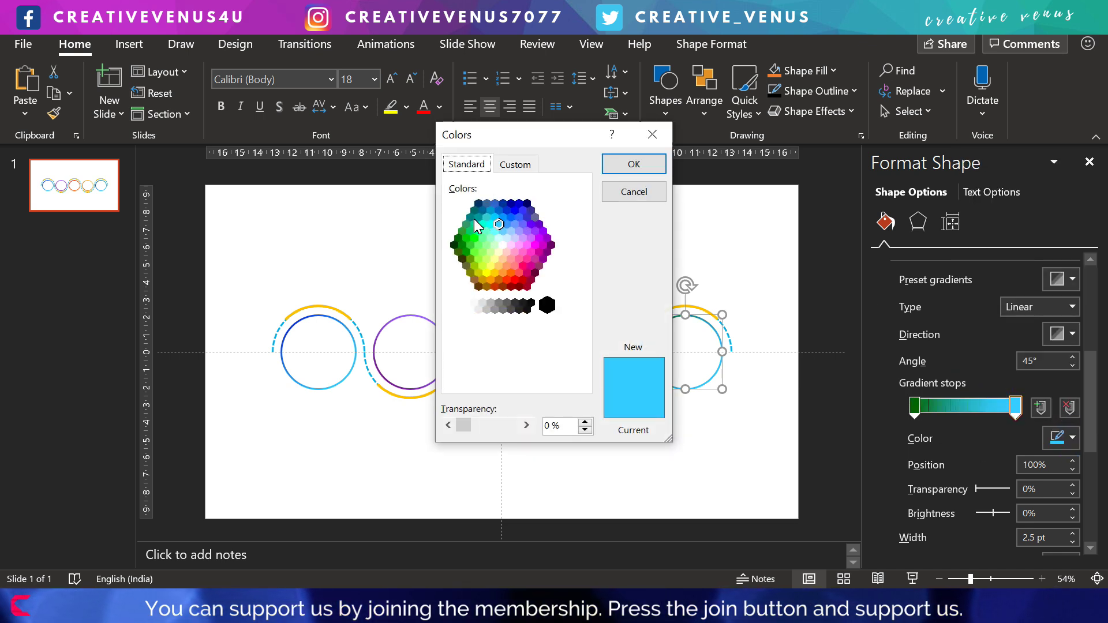
click(475, 224)
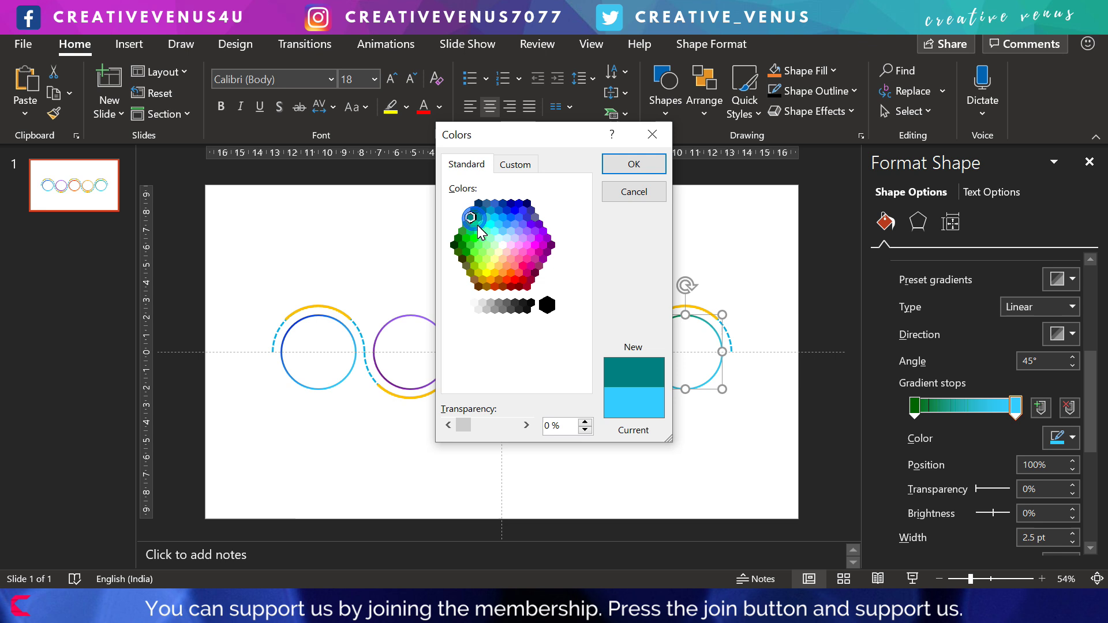
click(620, 166)
Step: Change the fifth circle's end gradient stop to a brighter spring green
click(715, 452)
click(704, 385)
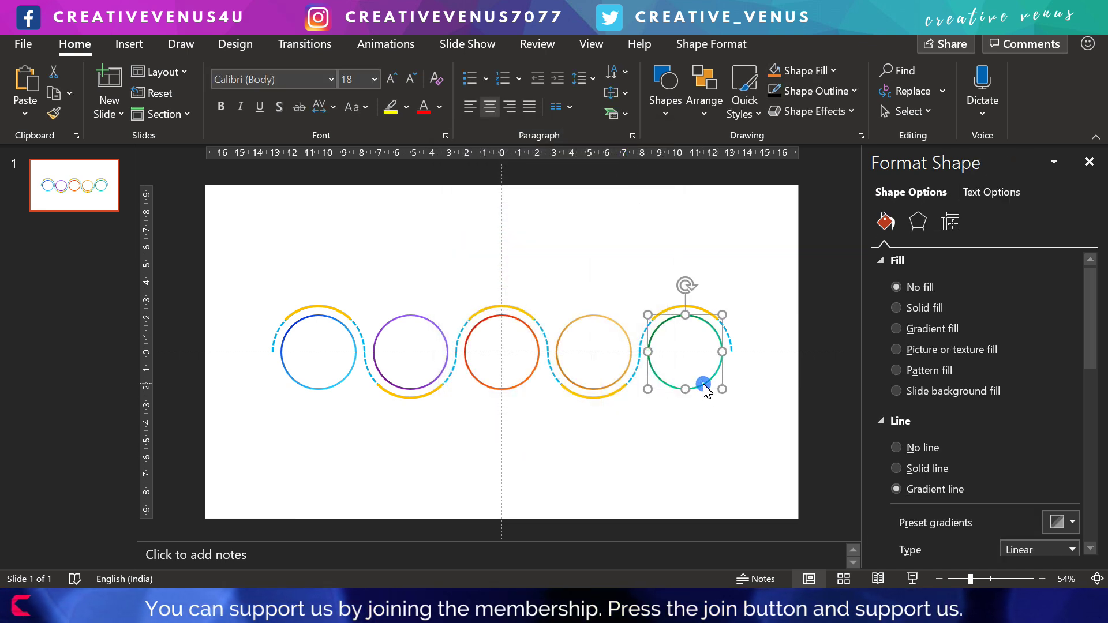
scroll(1016, 416, down, 5)
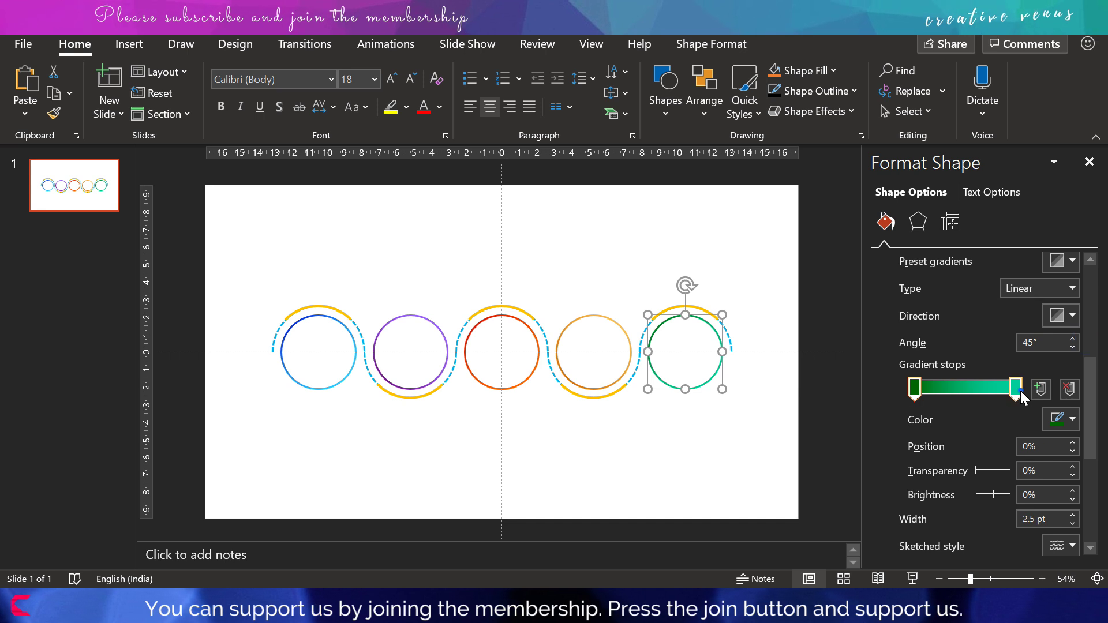
click(1058, 424)
click(946, 376)
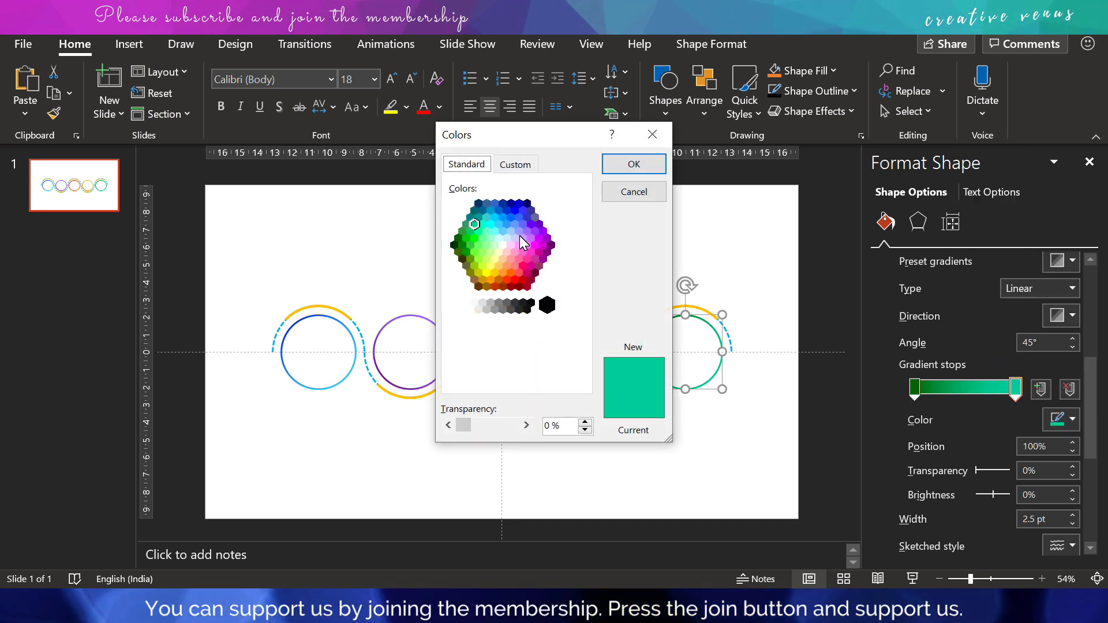
click(487, 231)
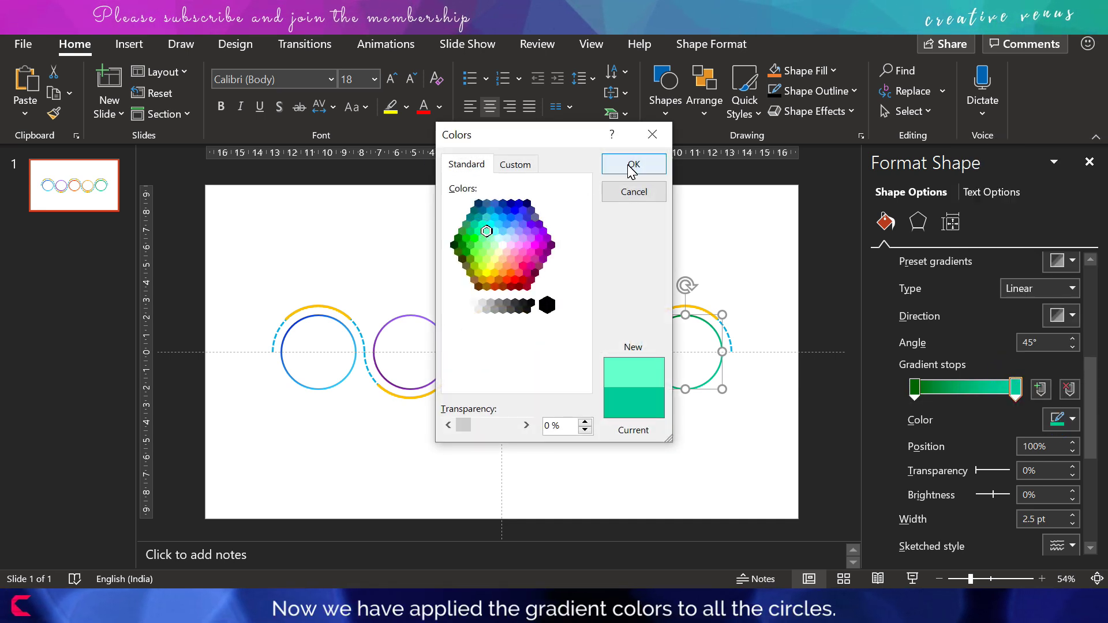
click(479, 231)
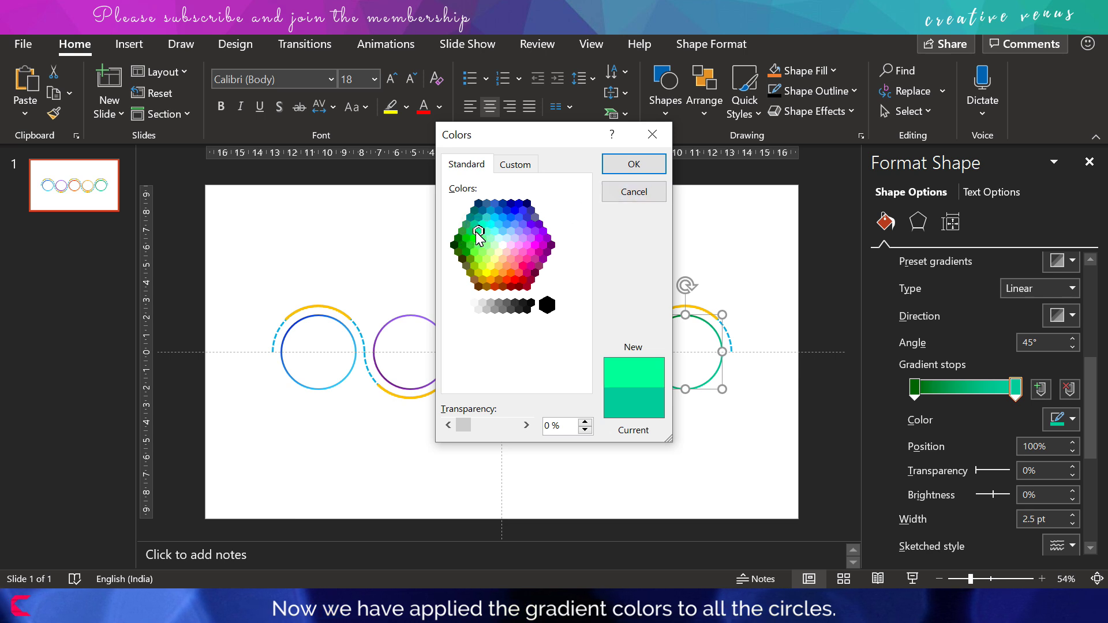
click(634, 164)
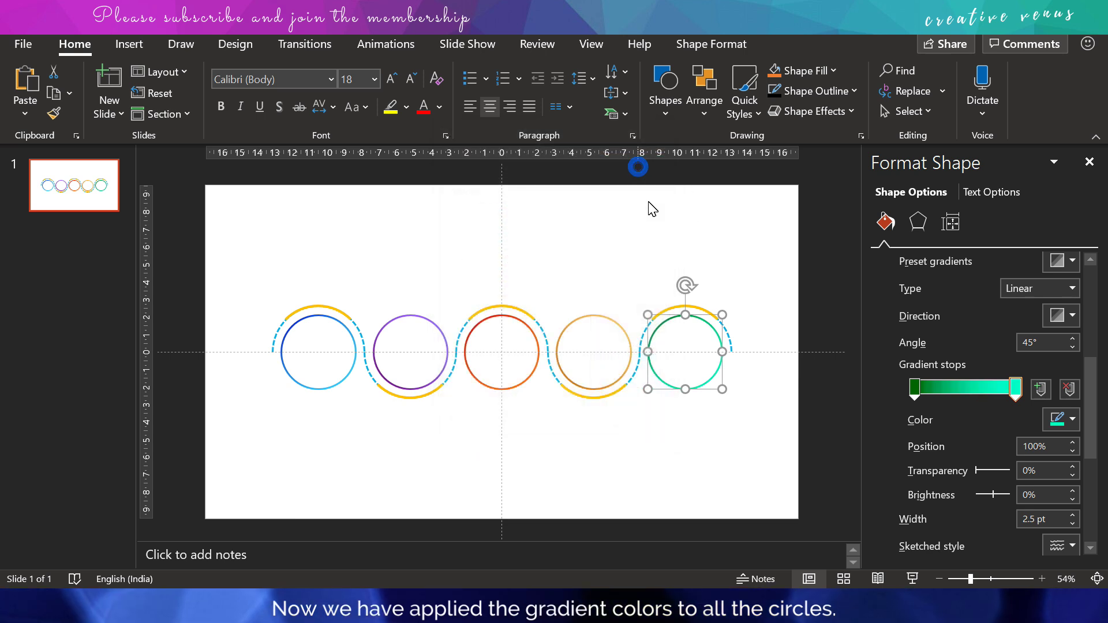
click(668, 426)
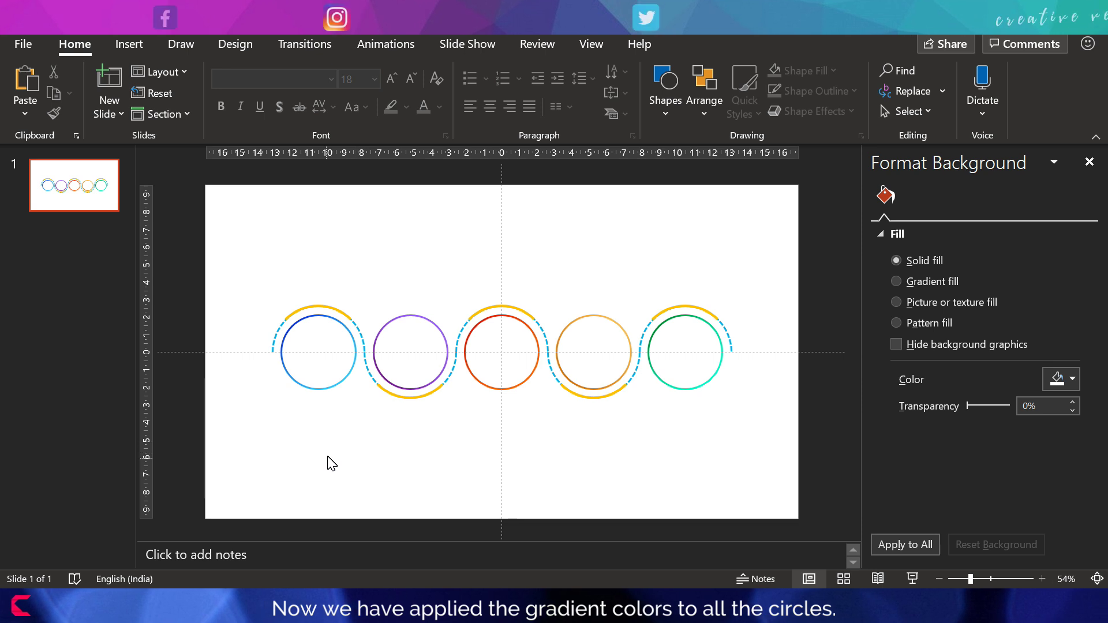
click(364, 368)
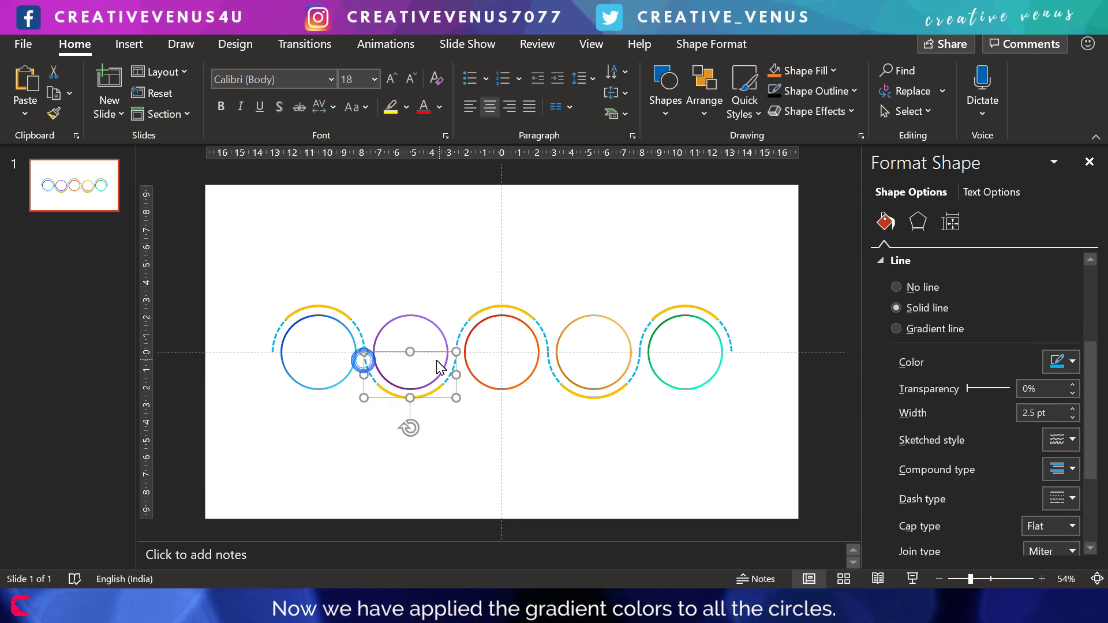
Step: Give the first circle's arc a two-stop gradient line running at 0°
click(362, 334)
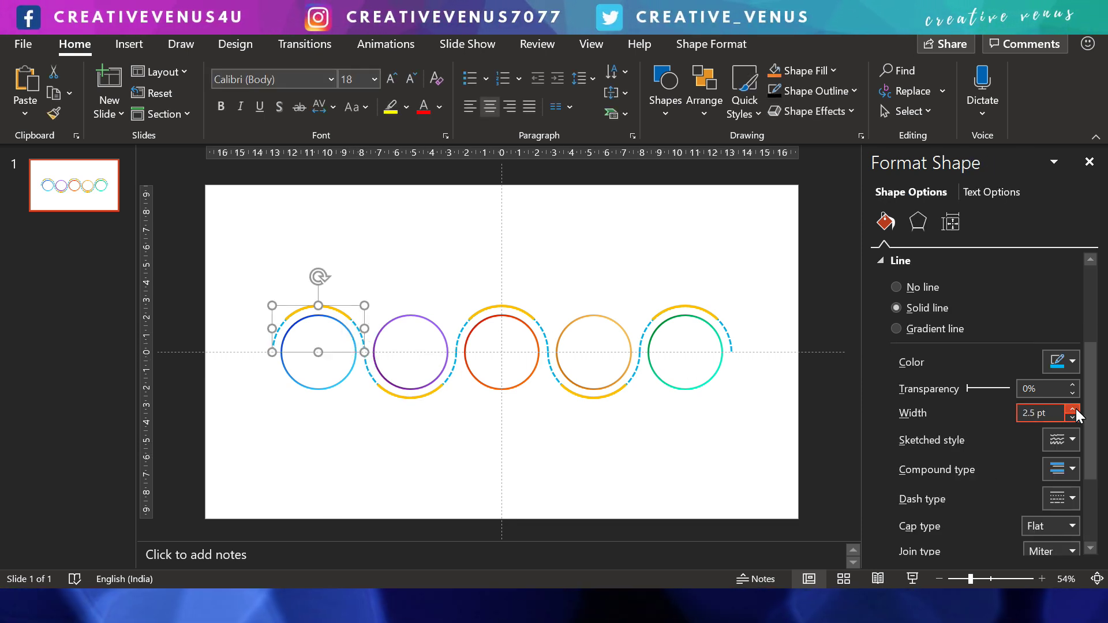
click(926, 329)
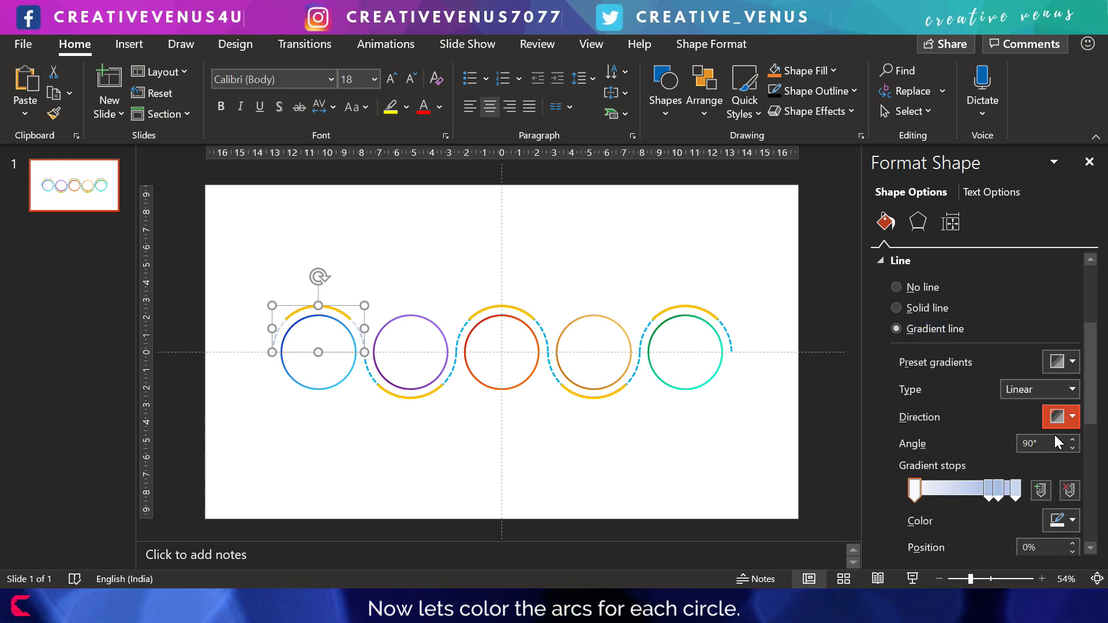
click(1072, 417)
click(1072, 413)
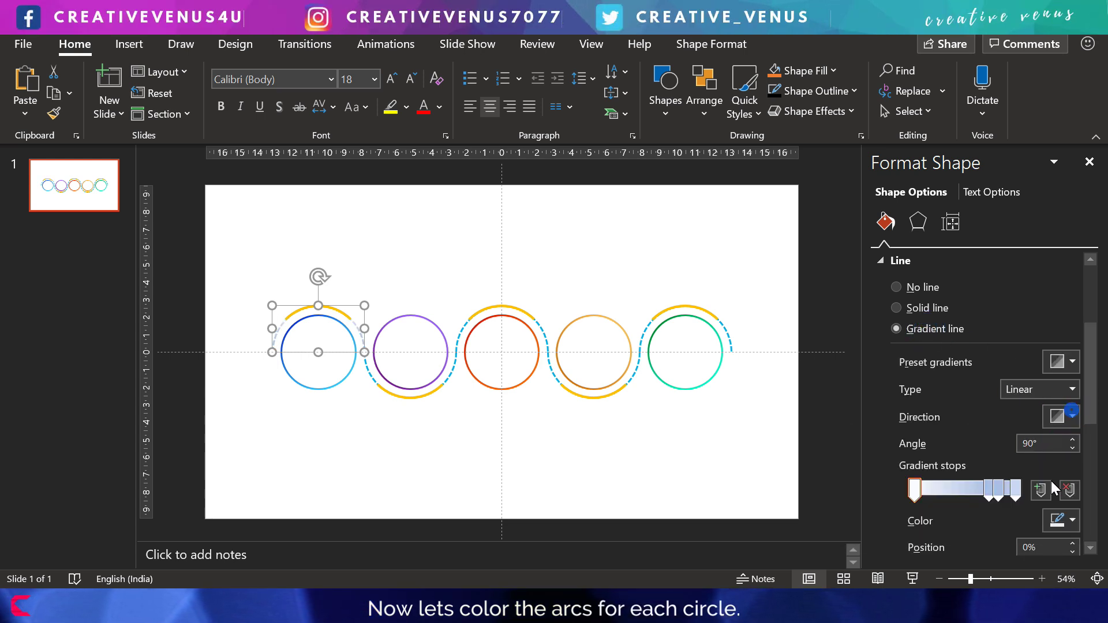
click(1071, 492)
click(1072, 492)
drag(949, 490, 915, 489)
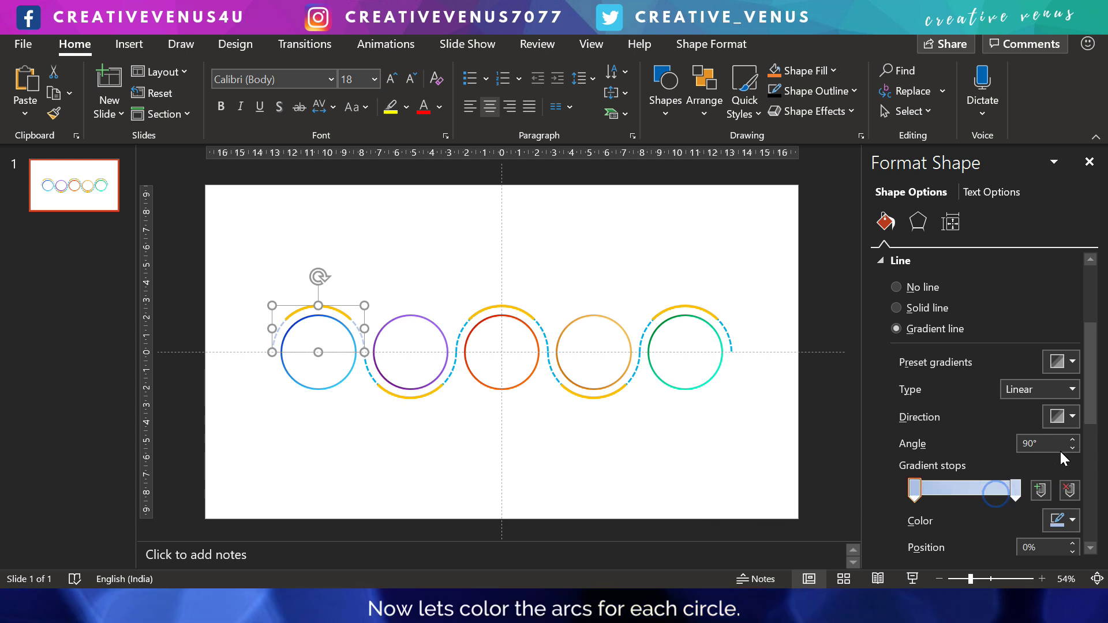
click(1071, 417)
click(1072, 417)
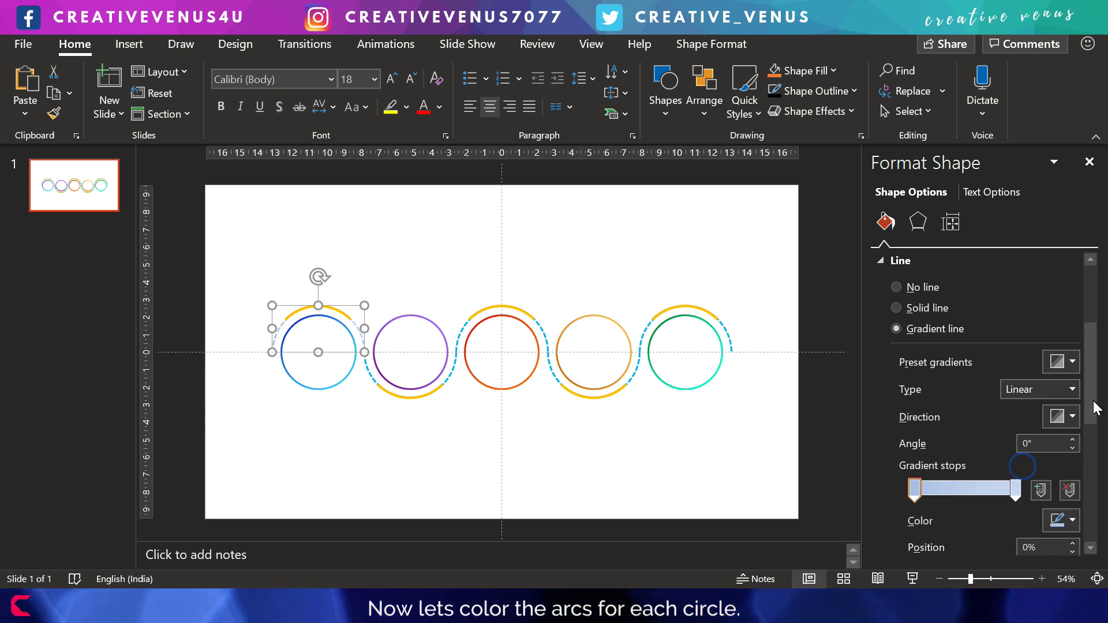
drag(1091, 401, 1090, 462)
Step: Eyedrop the blue circle's colour for the arc's first stop and make the end stop sky blue
click(1073, 326)
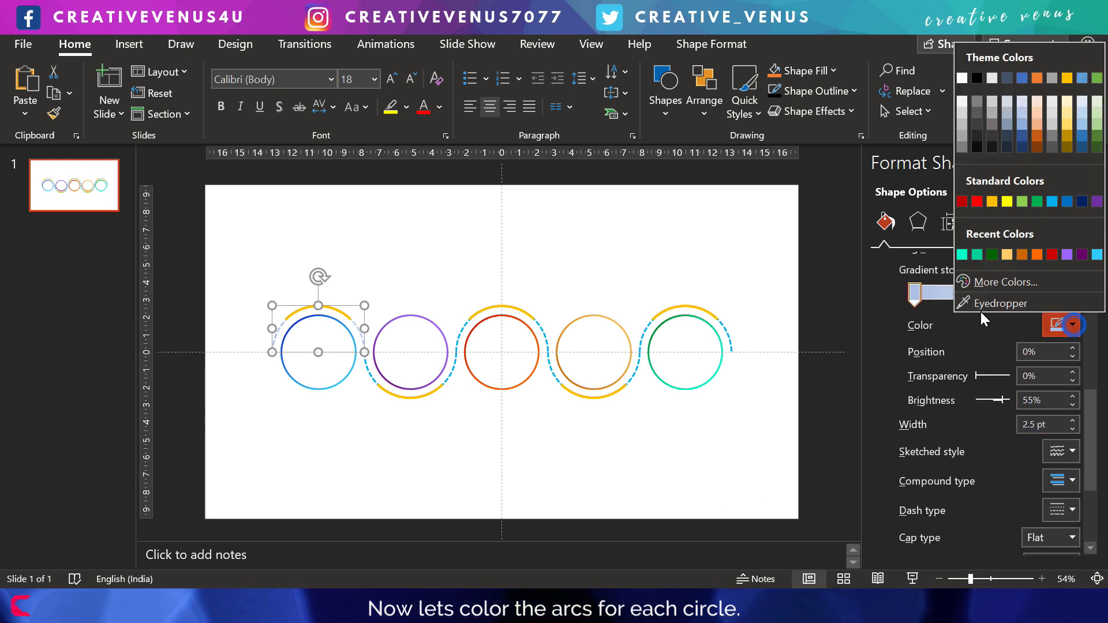
click(982, 304)
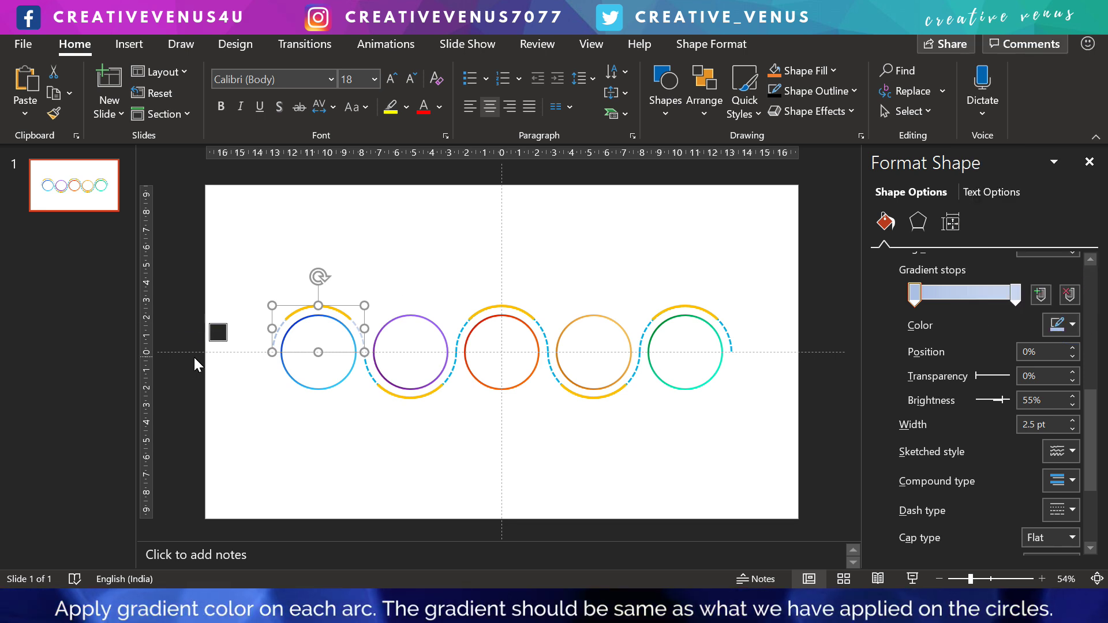
click(301, 329)
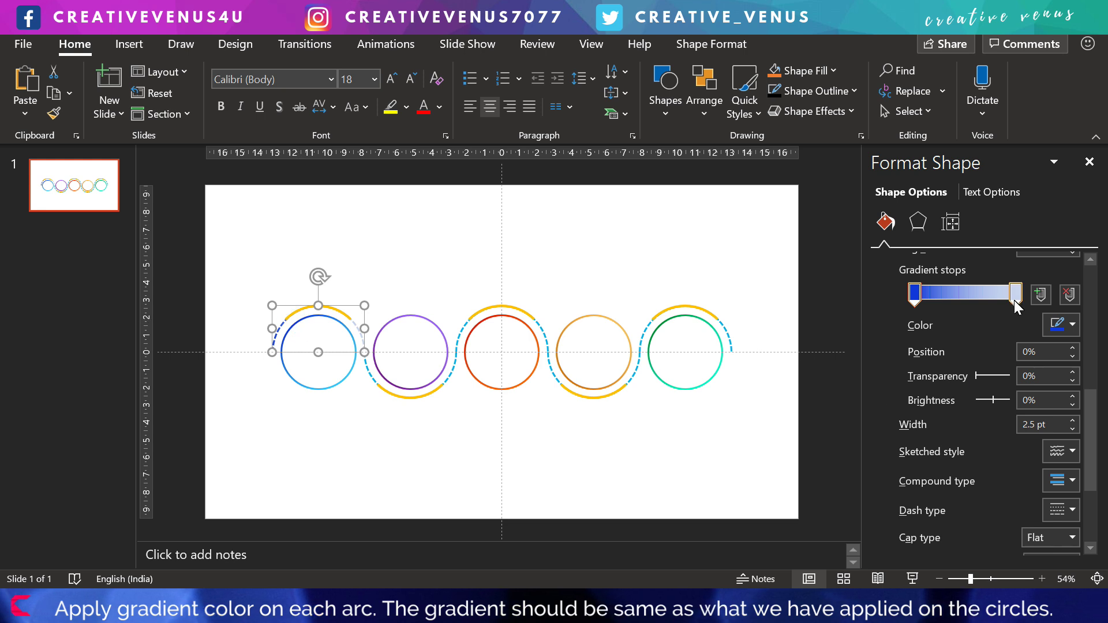
click(1062, 325)
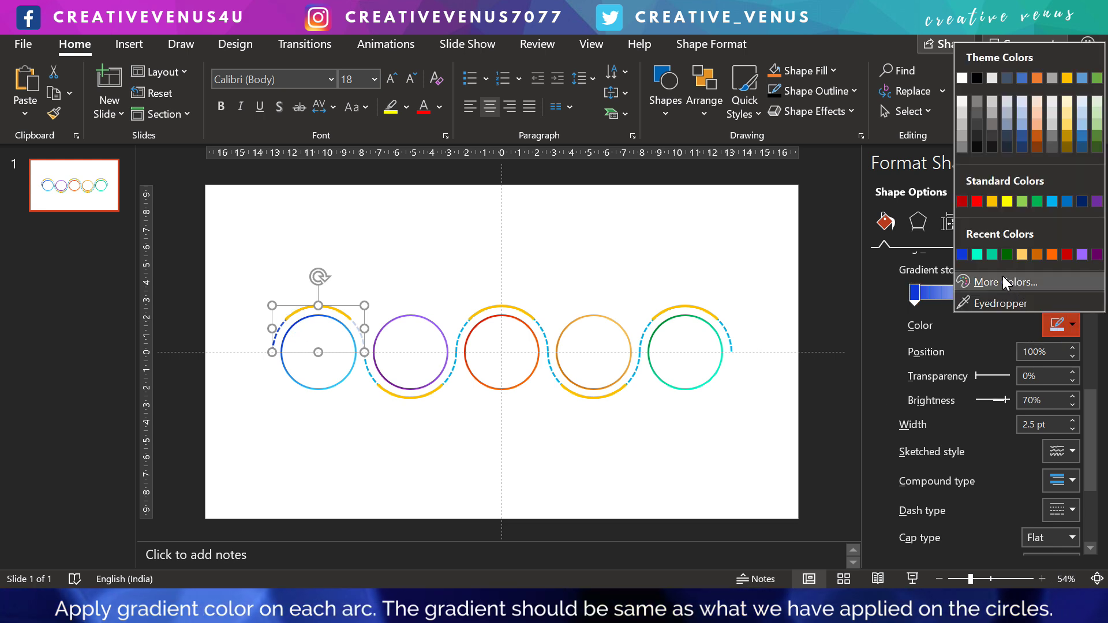
click(1003, 281)
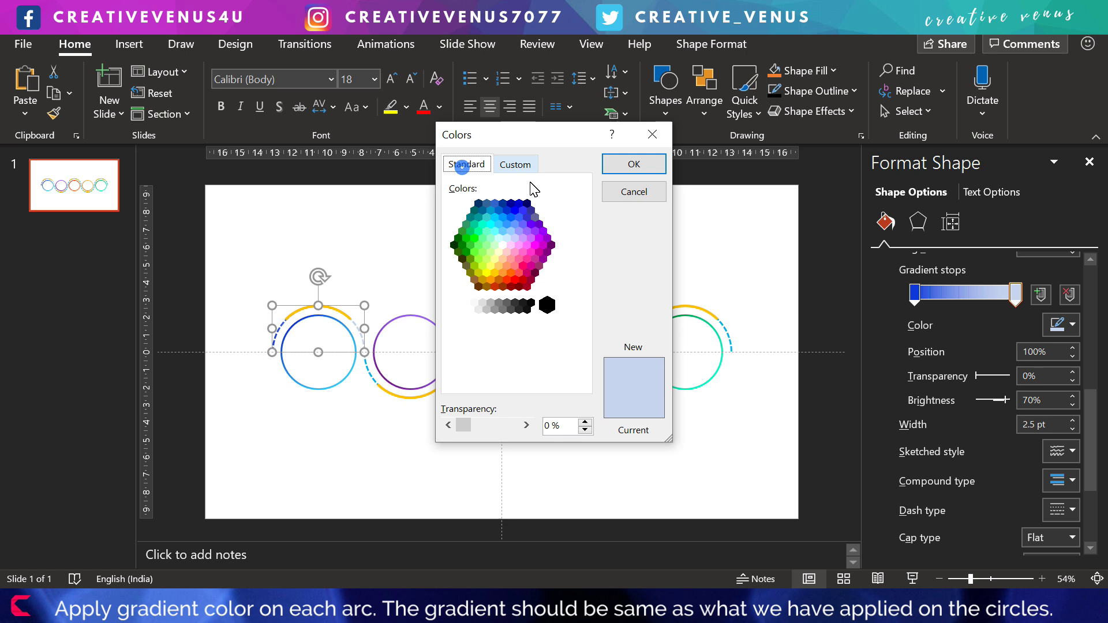
click(499, 225)
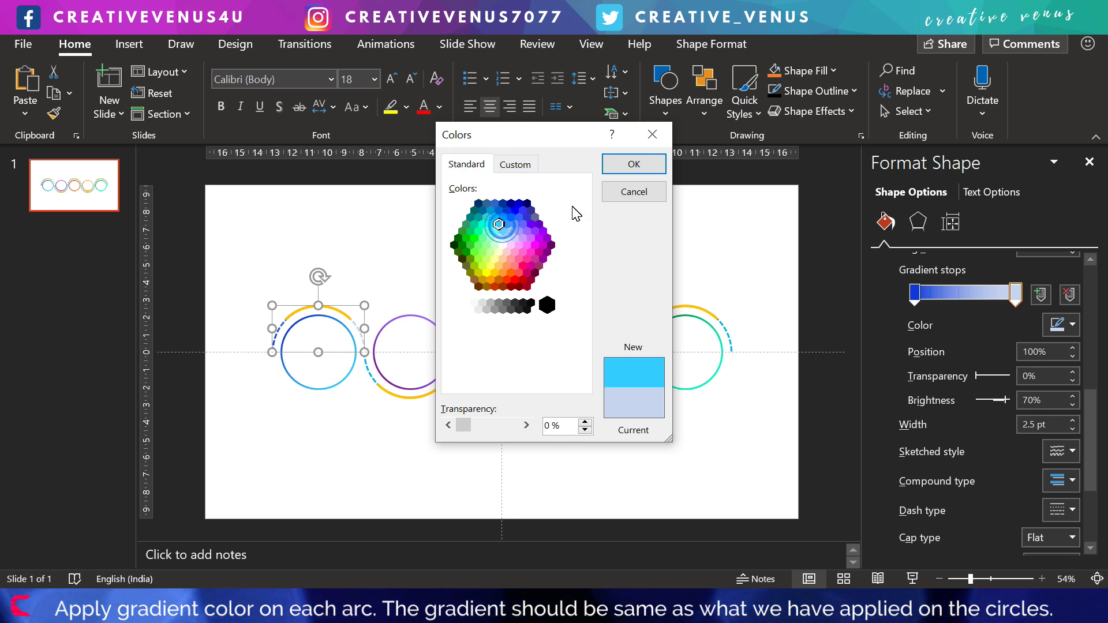
click(628, 164)
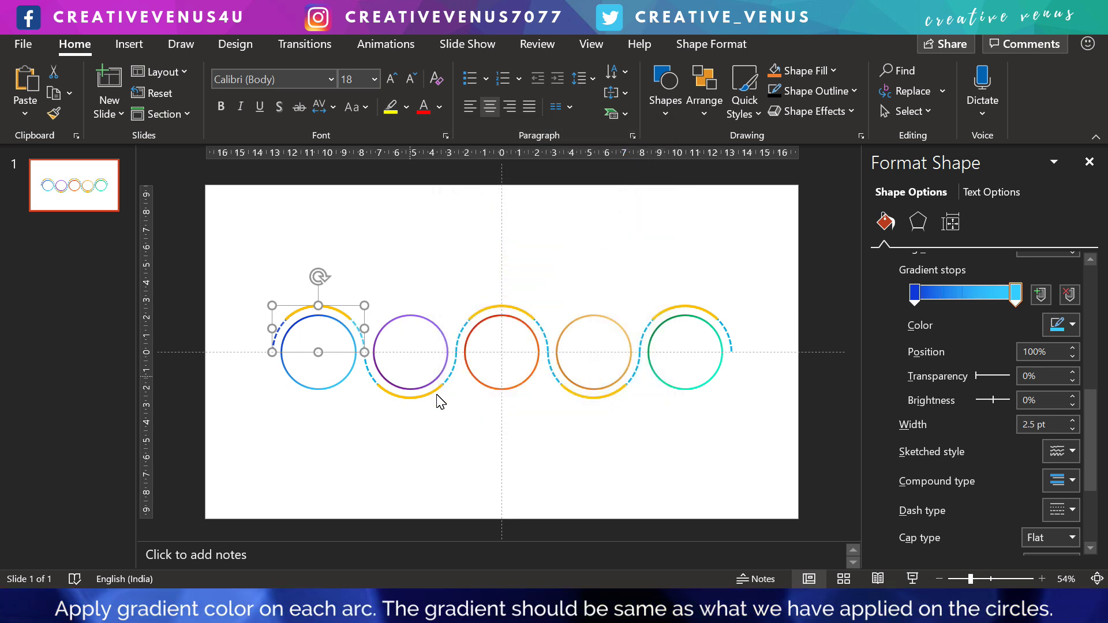
click(451, 383)
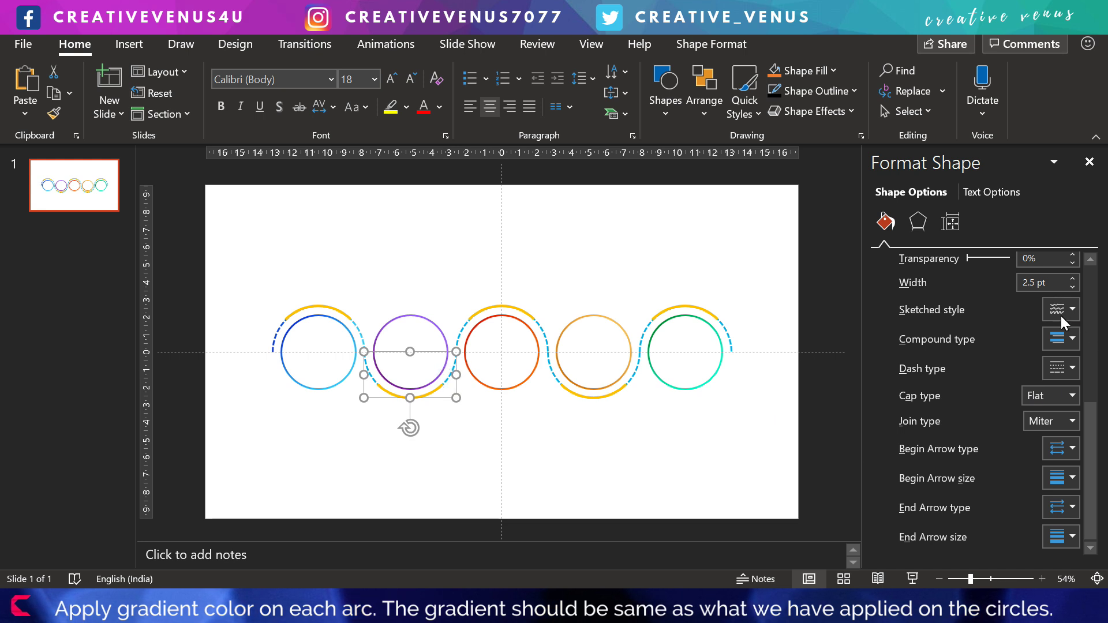
Step: Format-paint the first arc's gradient onto the purple, red, orange and green circles' arcs
scroll(998, 407, up, 6)
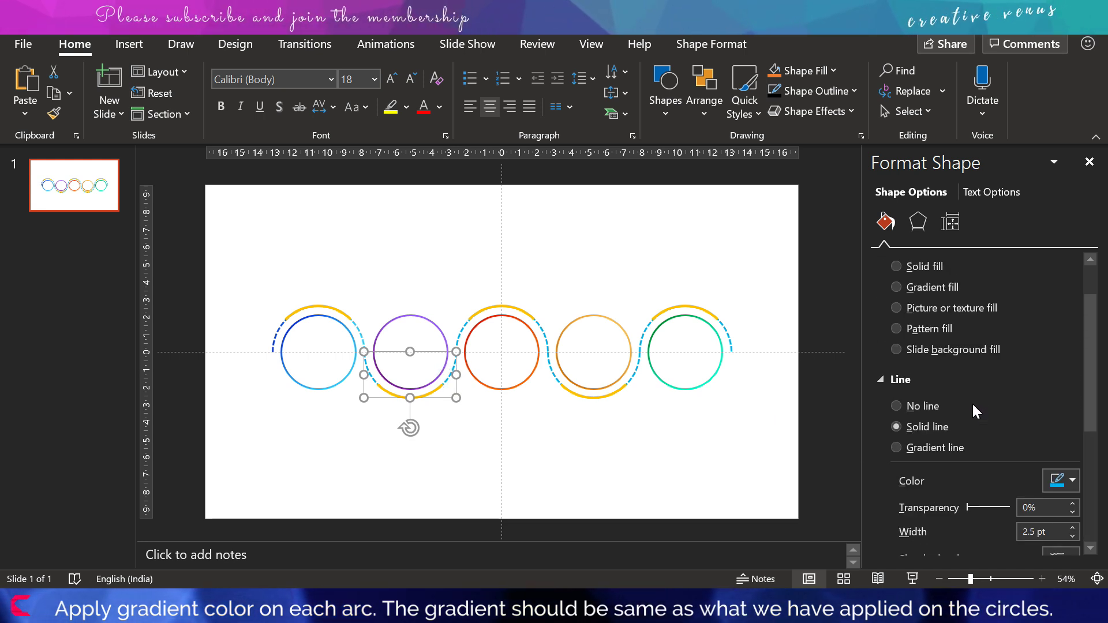
scroll(981, 403, down, 2)
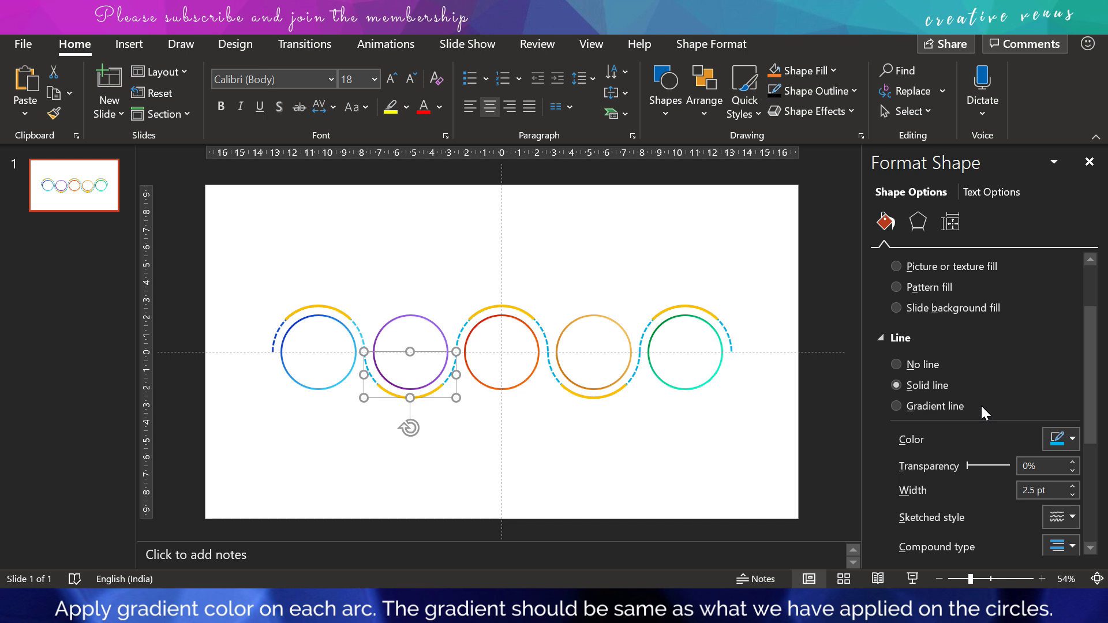
click(284, 337)
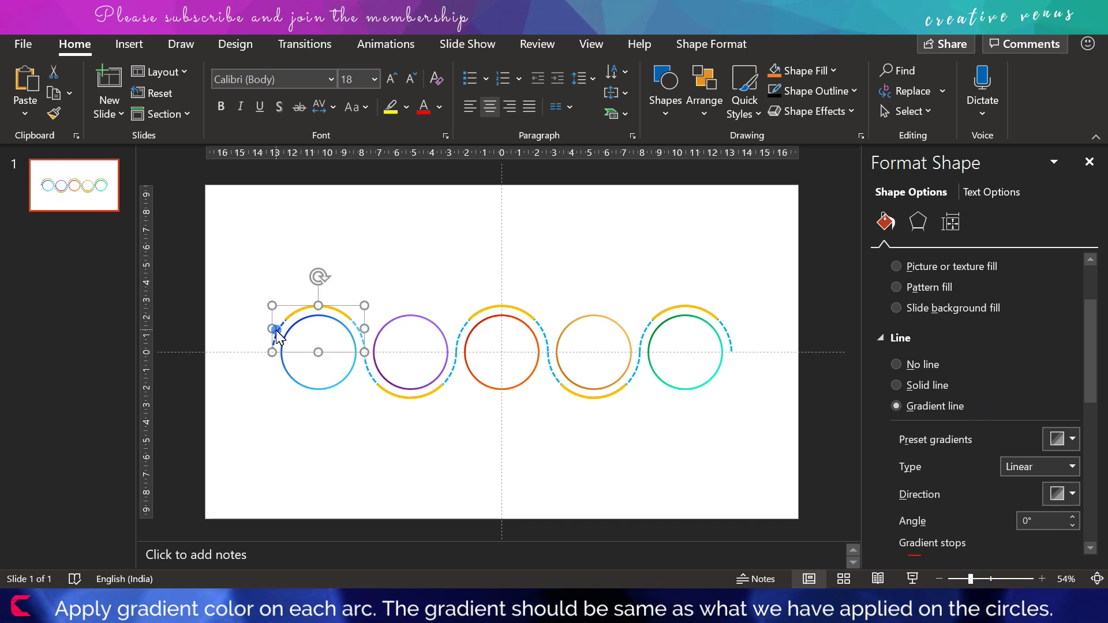
click(365, 371)
click(460, 331)
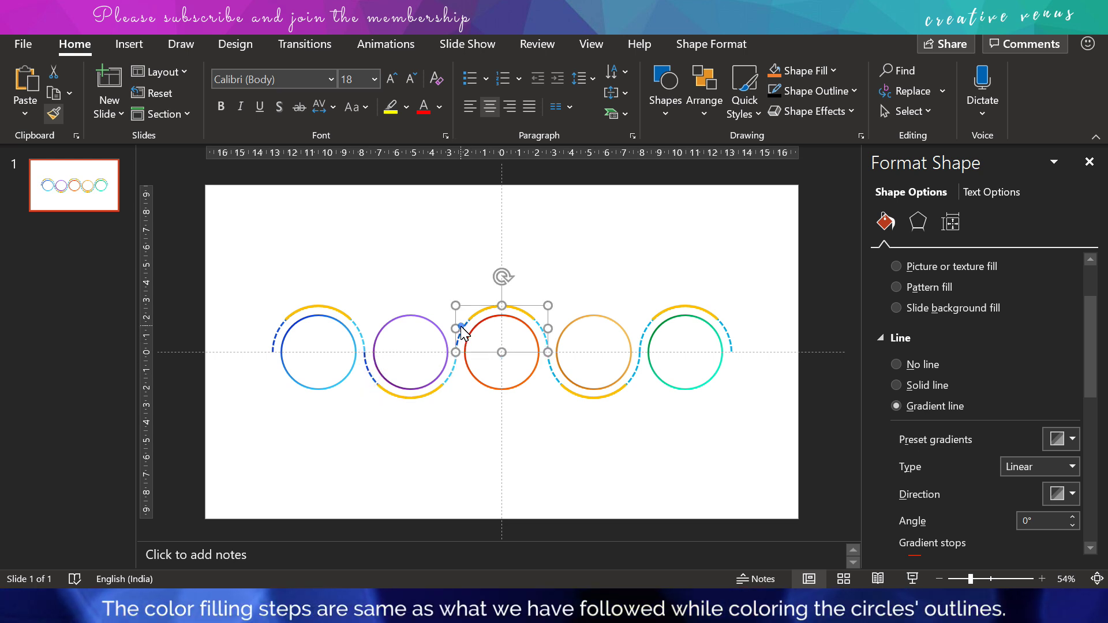
click(553, 377)
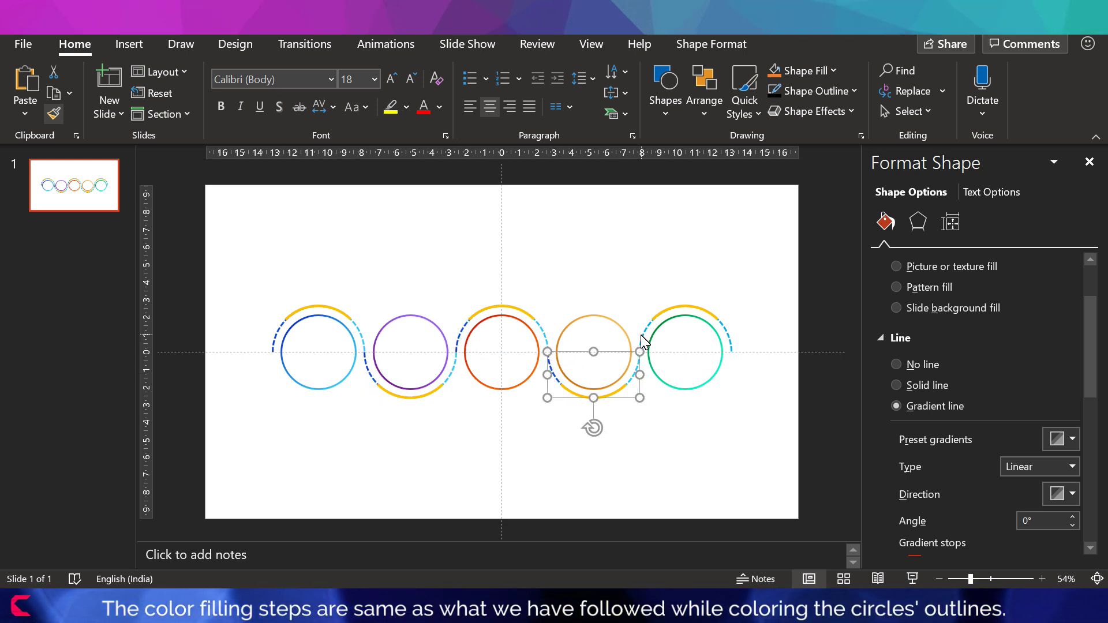
click(640, 333)
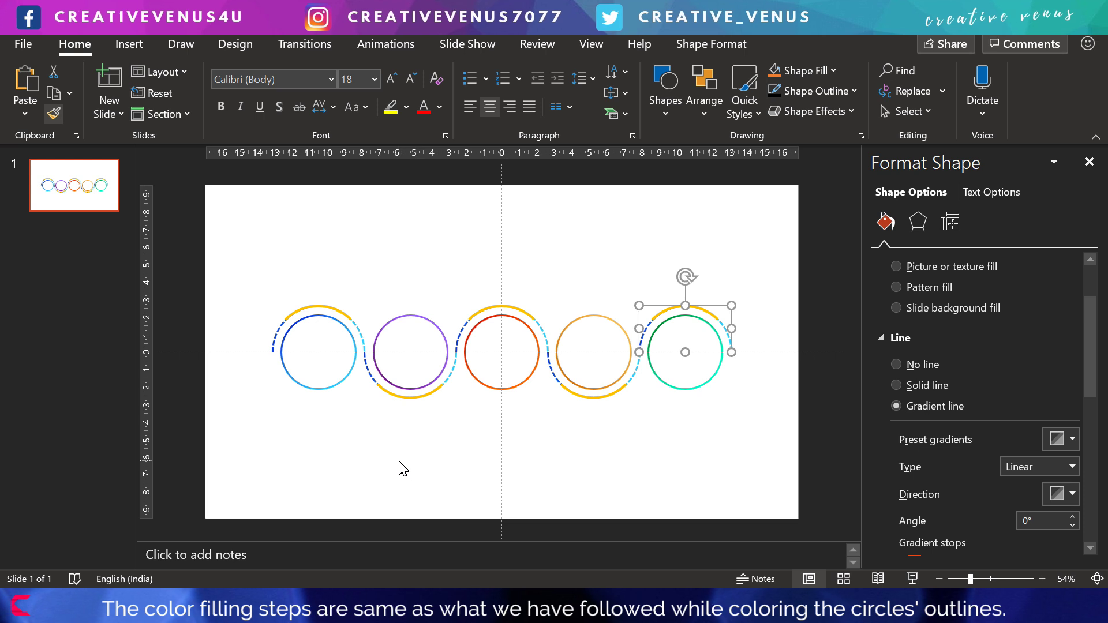
click(54, 113)
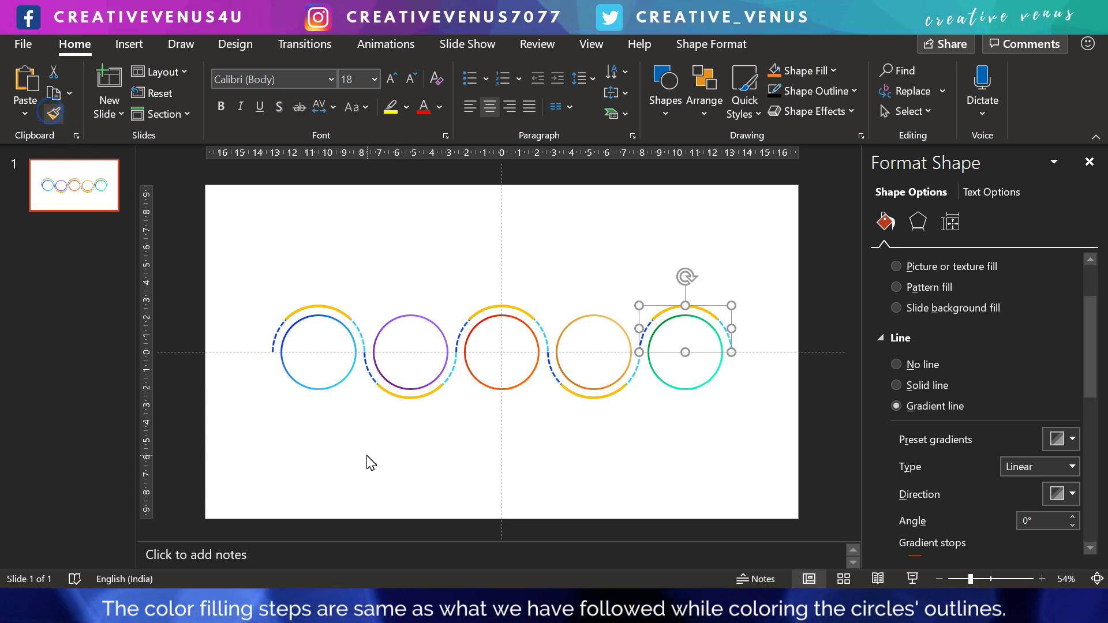
click(383, 478)
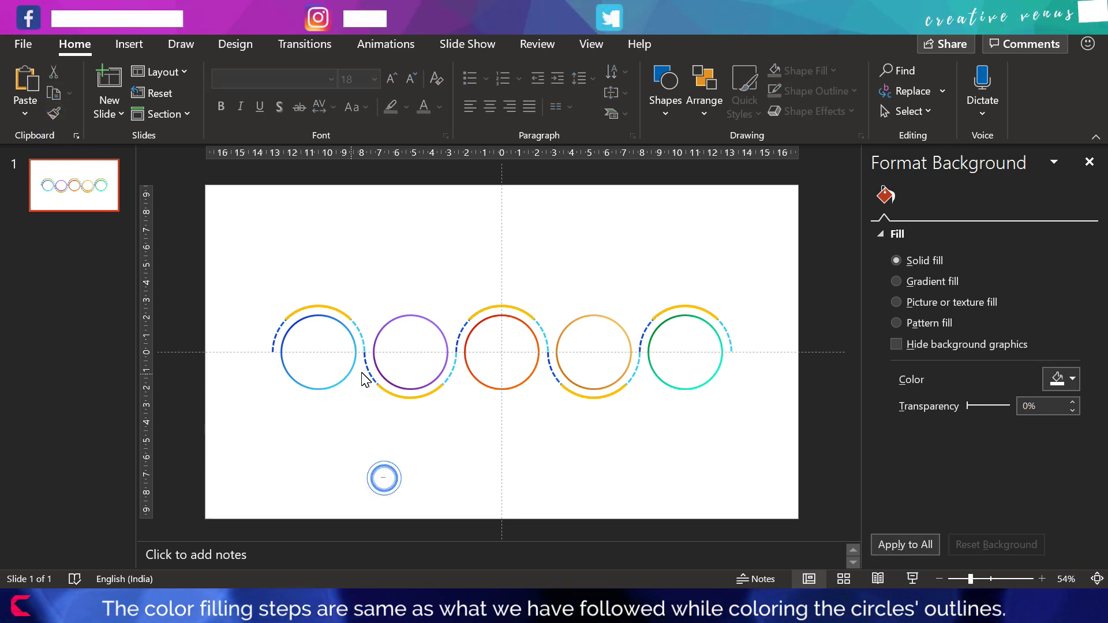
click(368, 374)
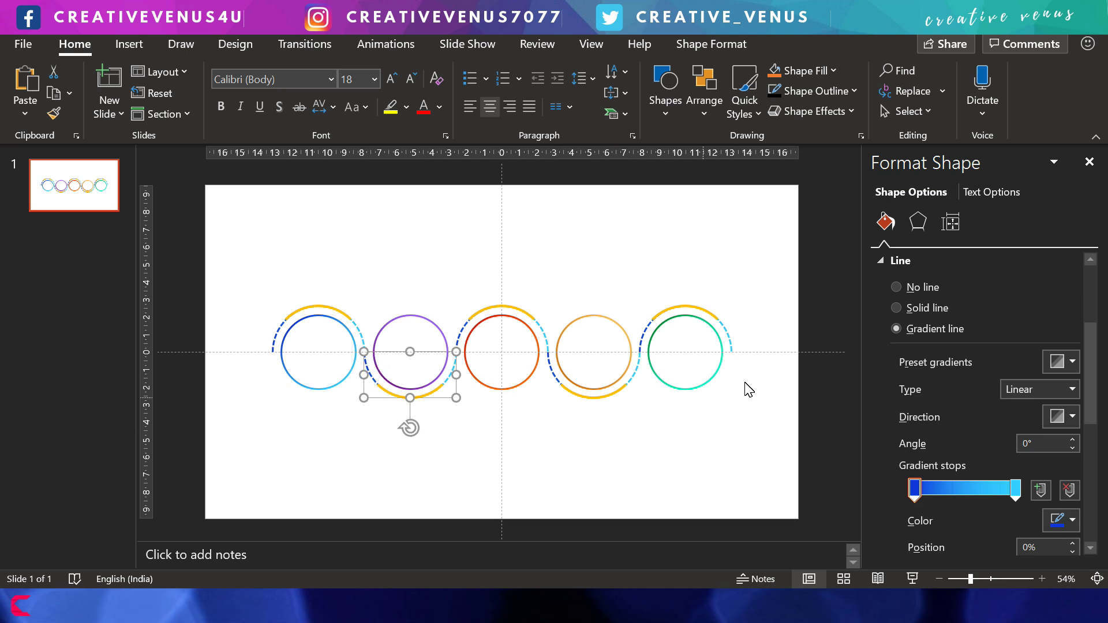
Step: Reverse the gradient direction on the purple and orange circles' arcs
click(1071, 418)
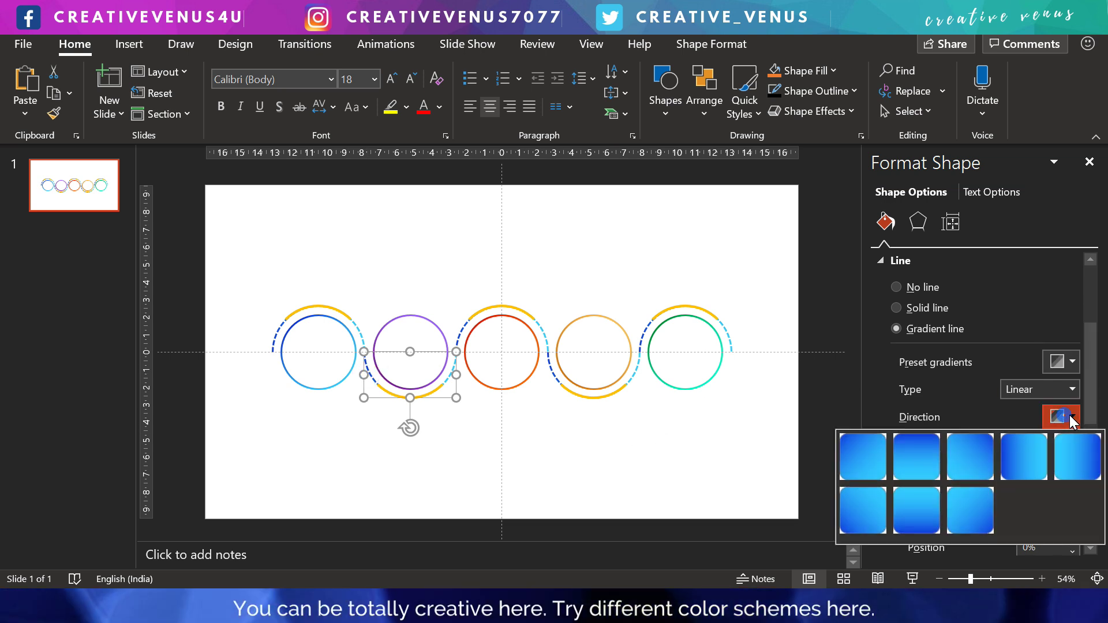
click(1072, 460)
click(521, 458)
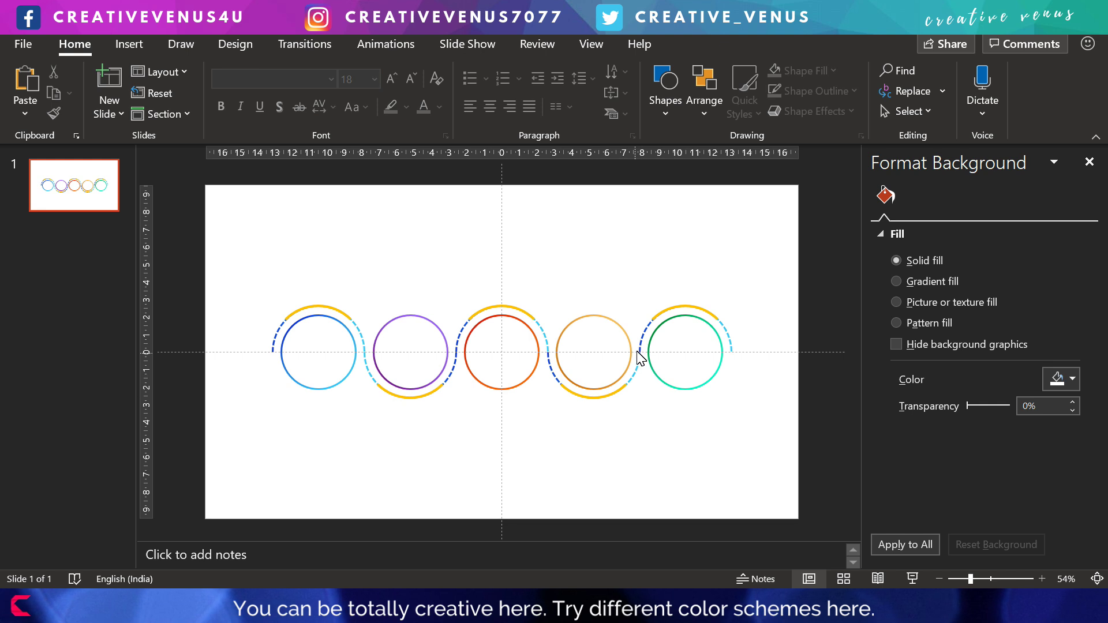
click(556, 378)
click(1065, 416)
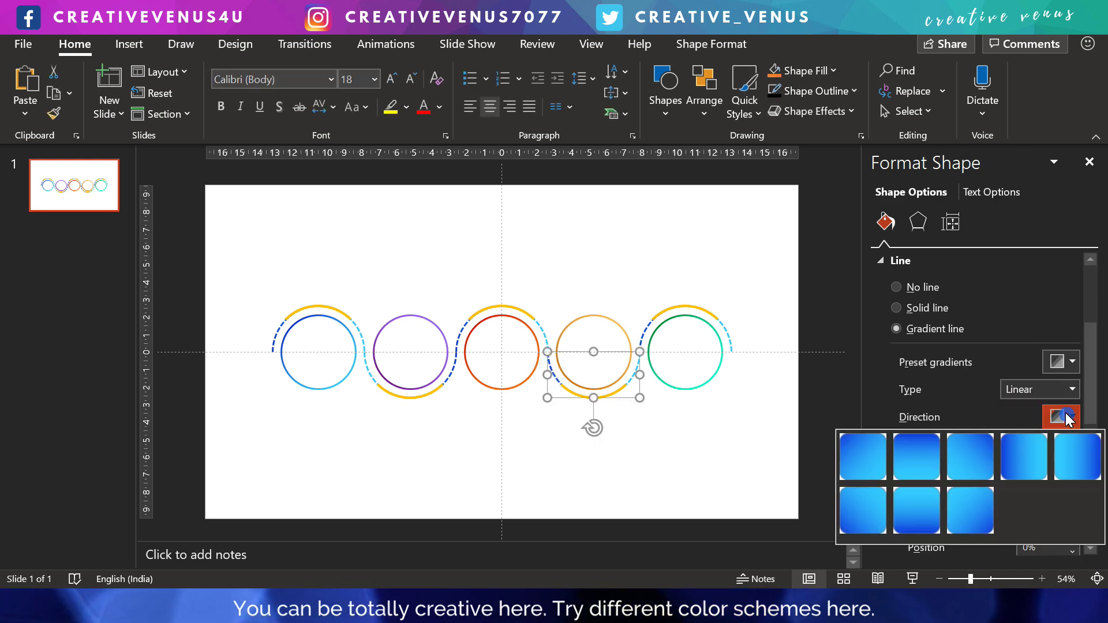
click(1076, 469)
click(670, 461)
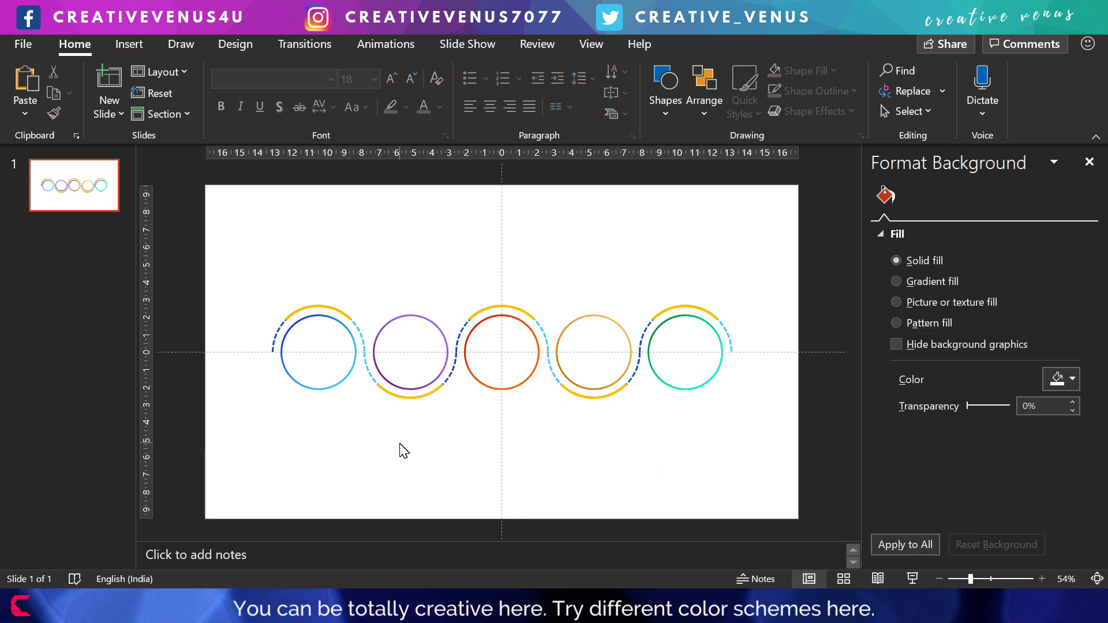
Step: Set the purple circle's arc gradient stops to purple and lavender
click(366, 371)
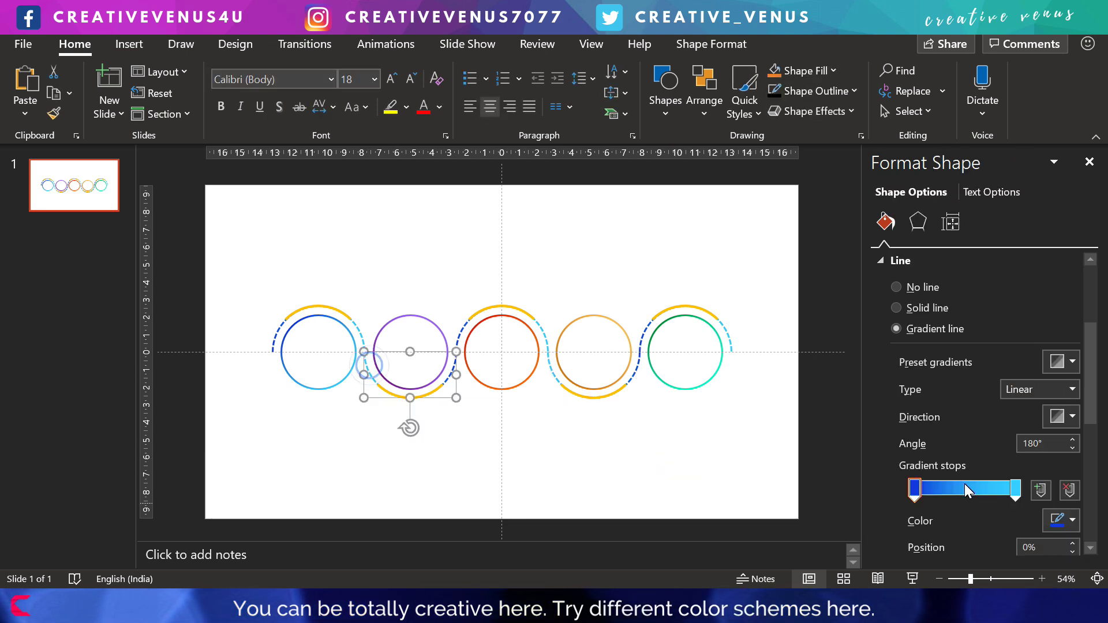
click(1058, 521)
click(1027, 480)
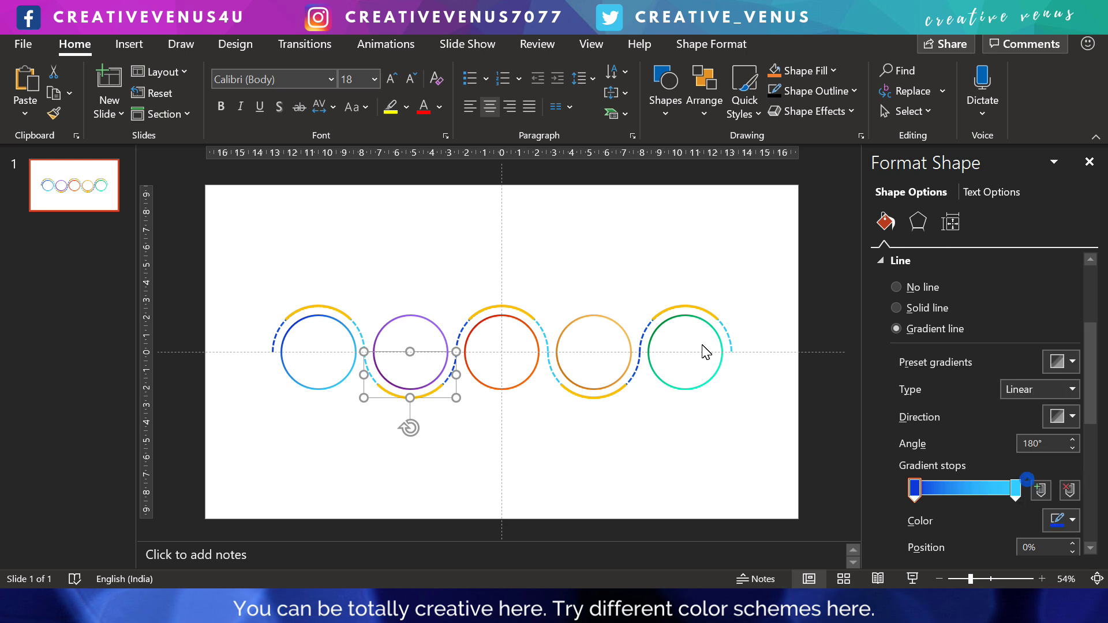
click(465, 165)
click(556, 243)
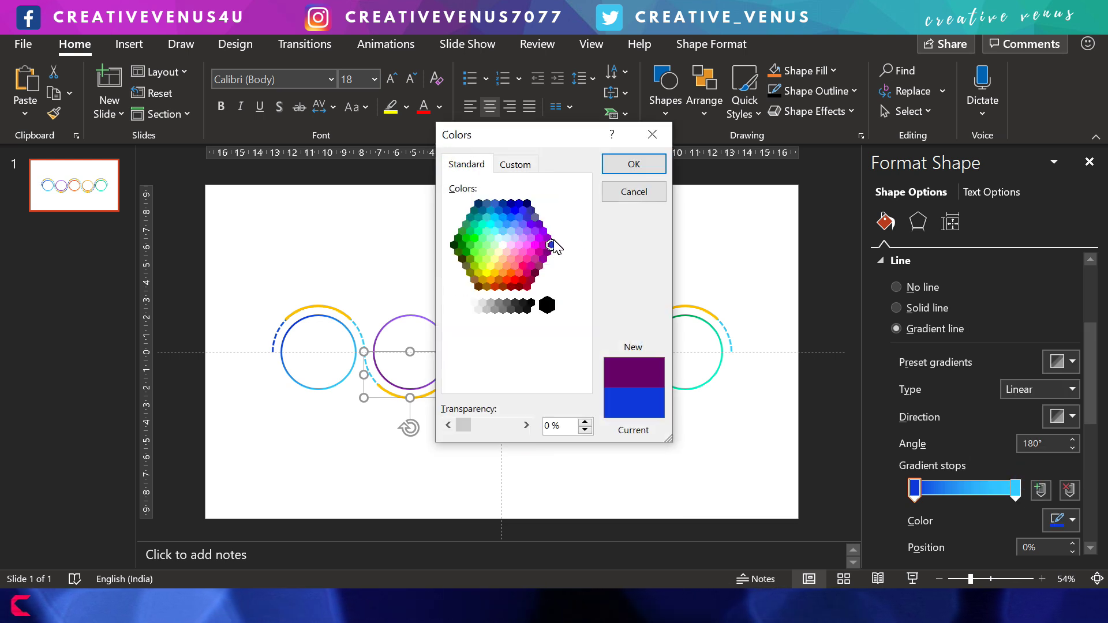
click(633, 165)
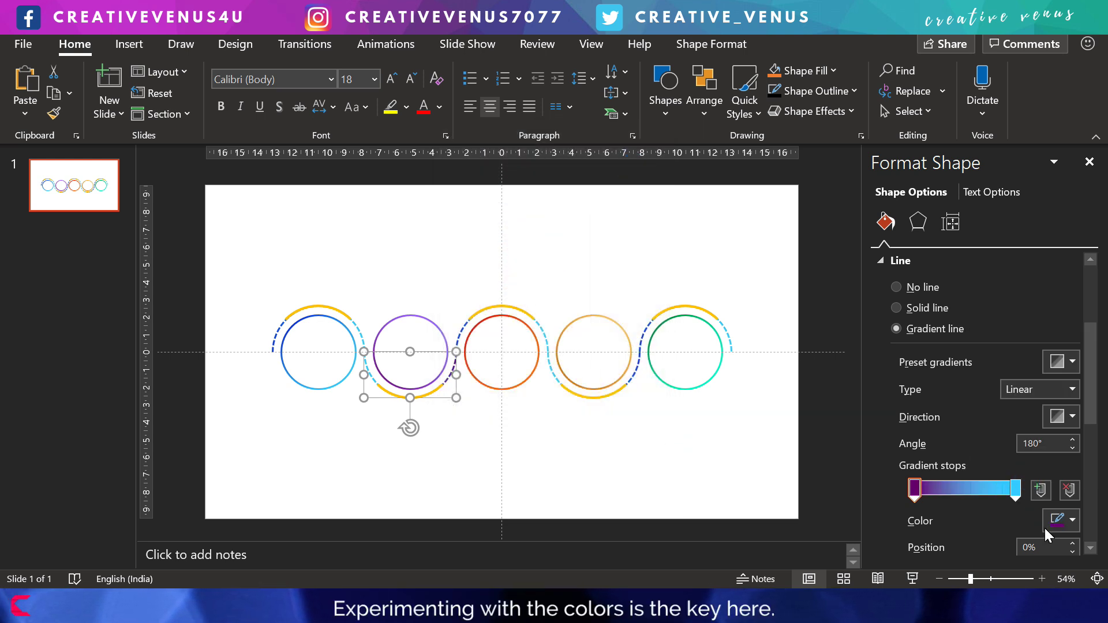
click(1016, 489)
click(1058, 521)
click(1006, 466)
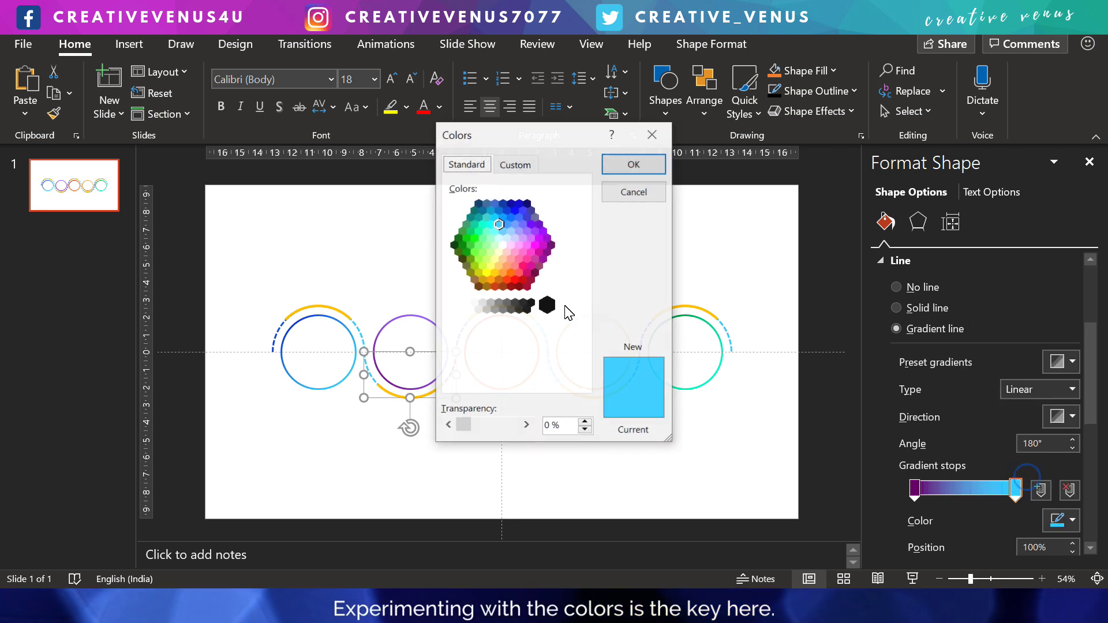
click(516, 226)
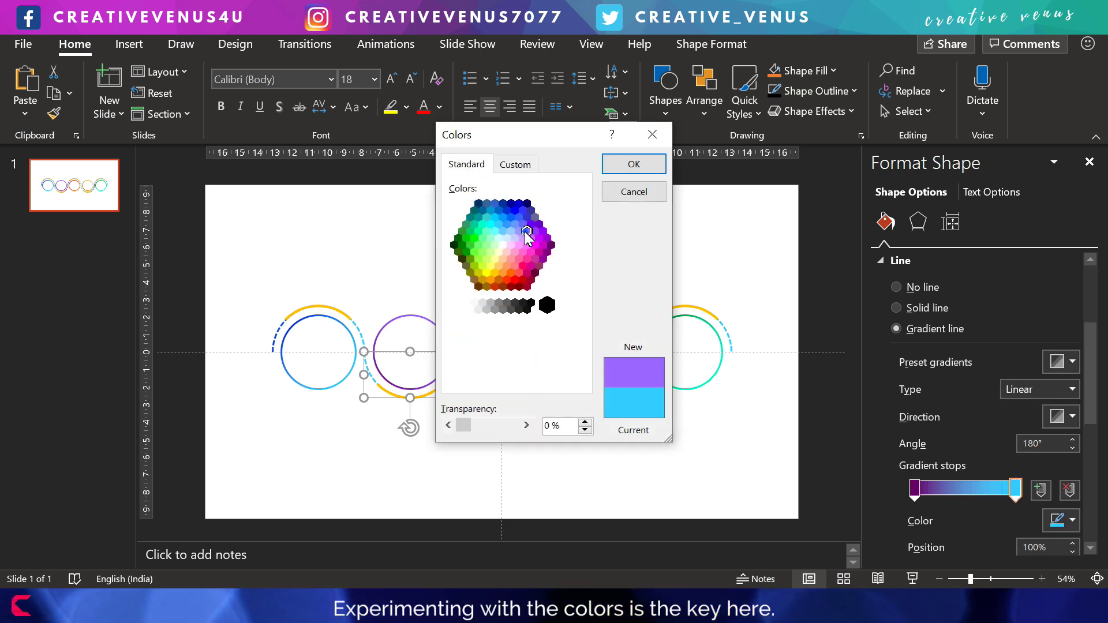
click(621, 164)
click(541, 456)
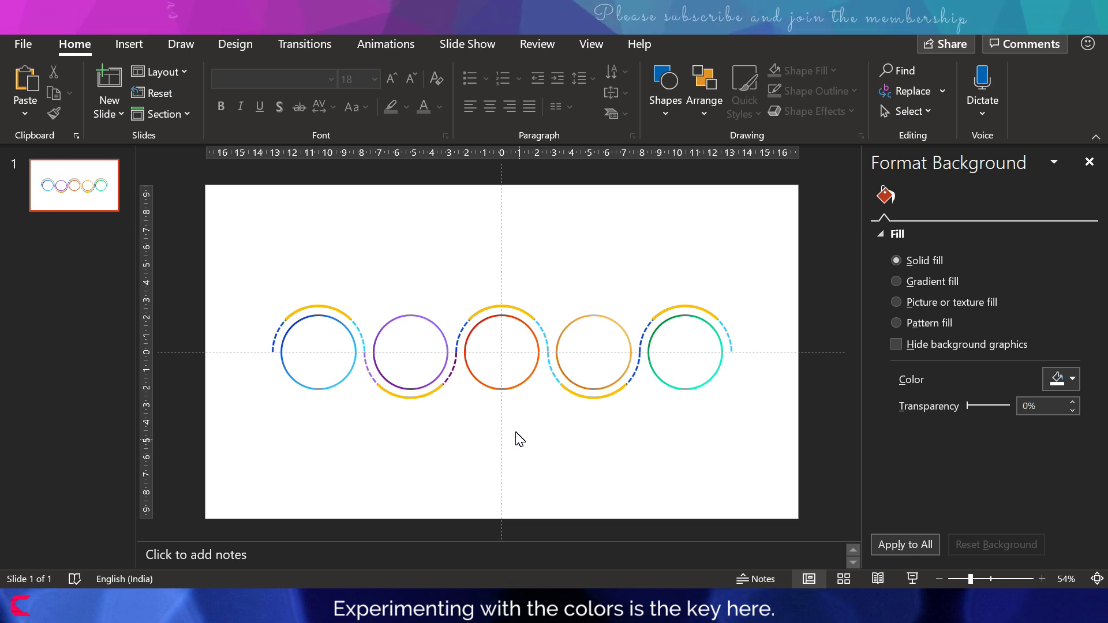
Step: Set the left gradient stop of the red circle's arc to red
click(460, 321)
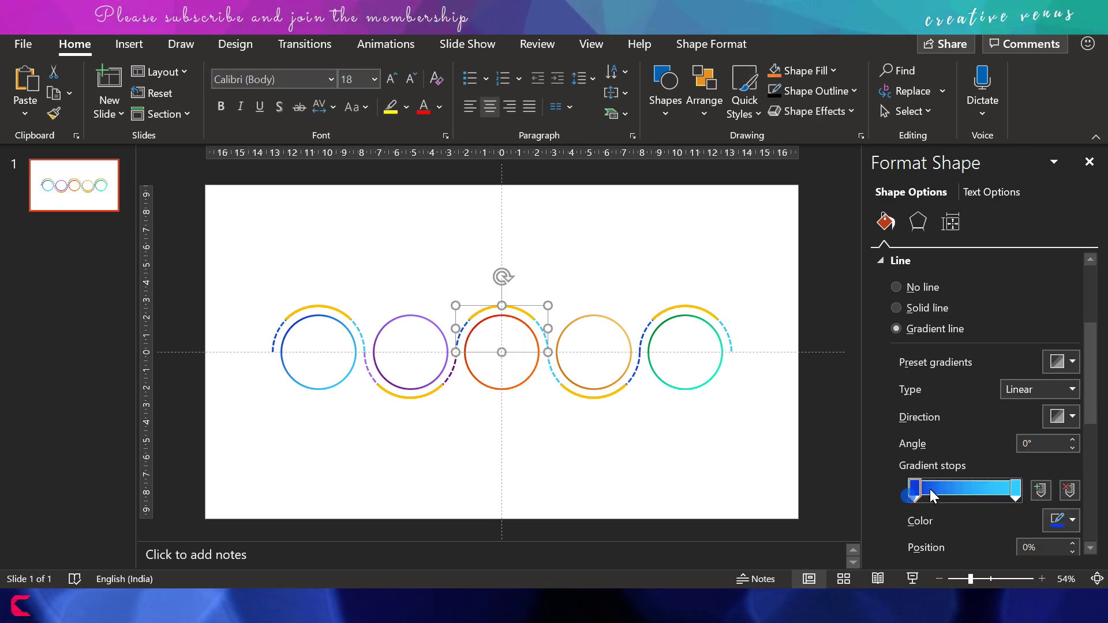
click(1072, 520)
click(1013, 479)
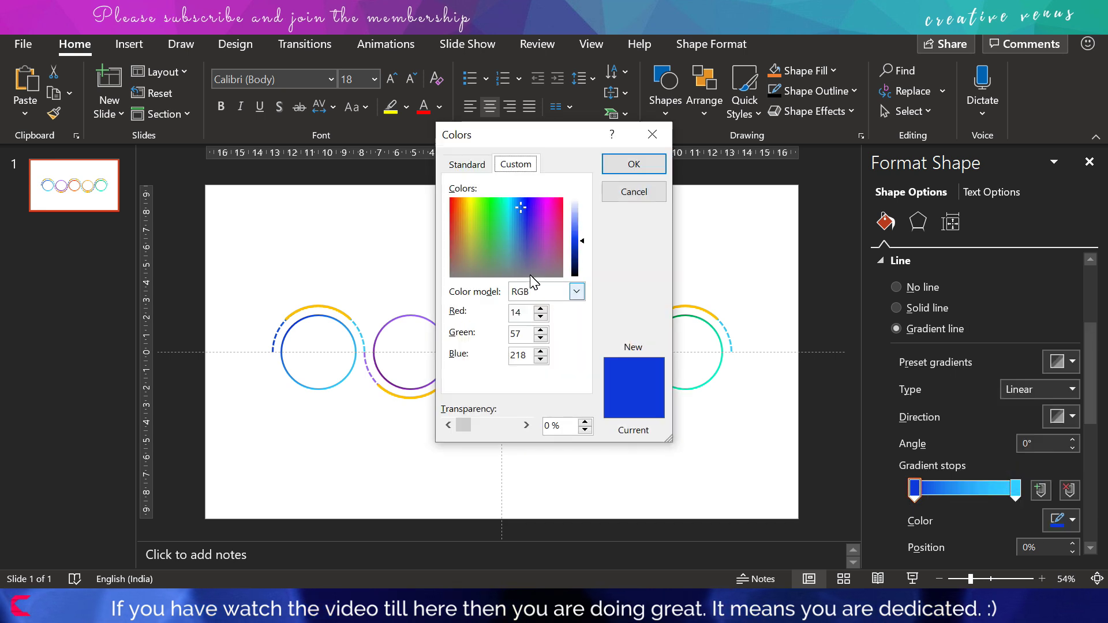
click(489, 167)
click(522, 280)
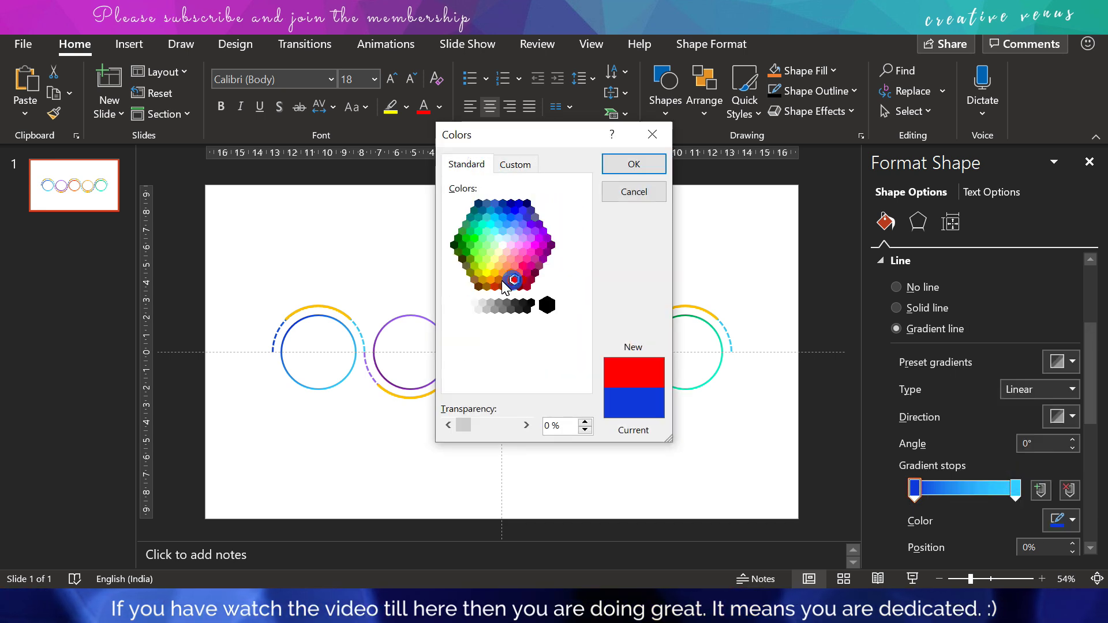
click(634, 163)
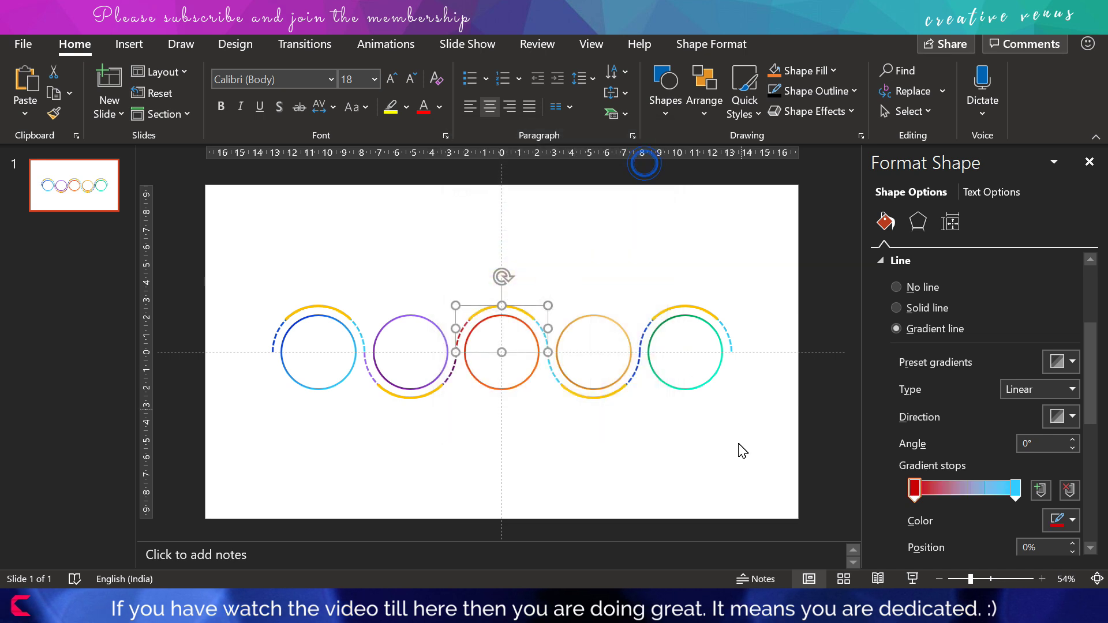
Step: Set the arc's right gradient stop to orange after trying several warm colours
click(1016, 489)
click(1061, 521)
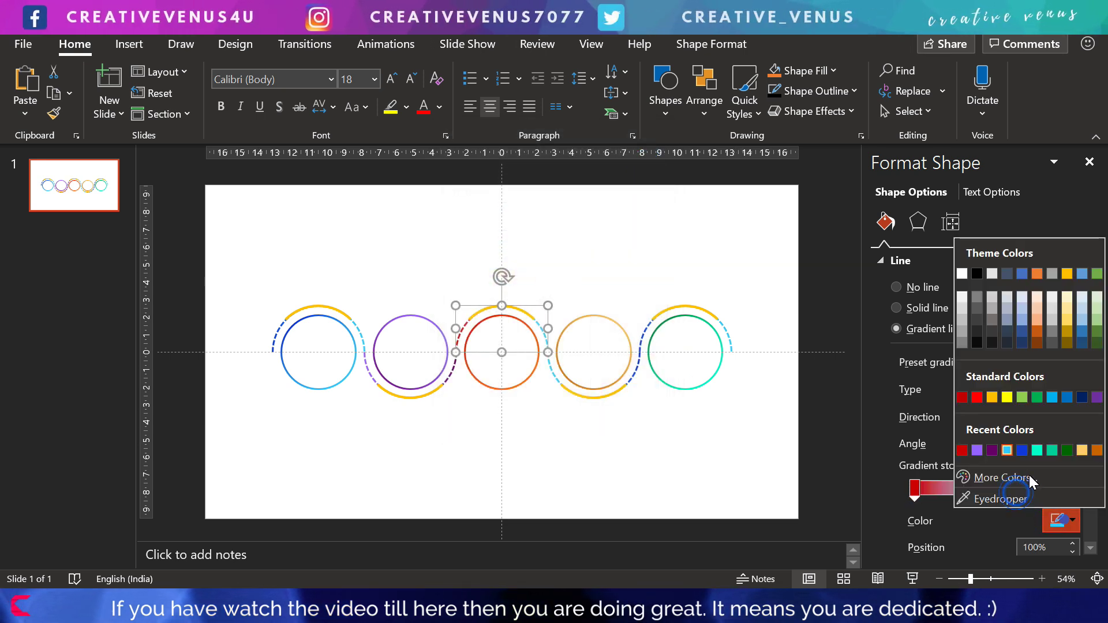
click(1061, 520)
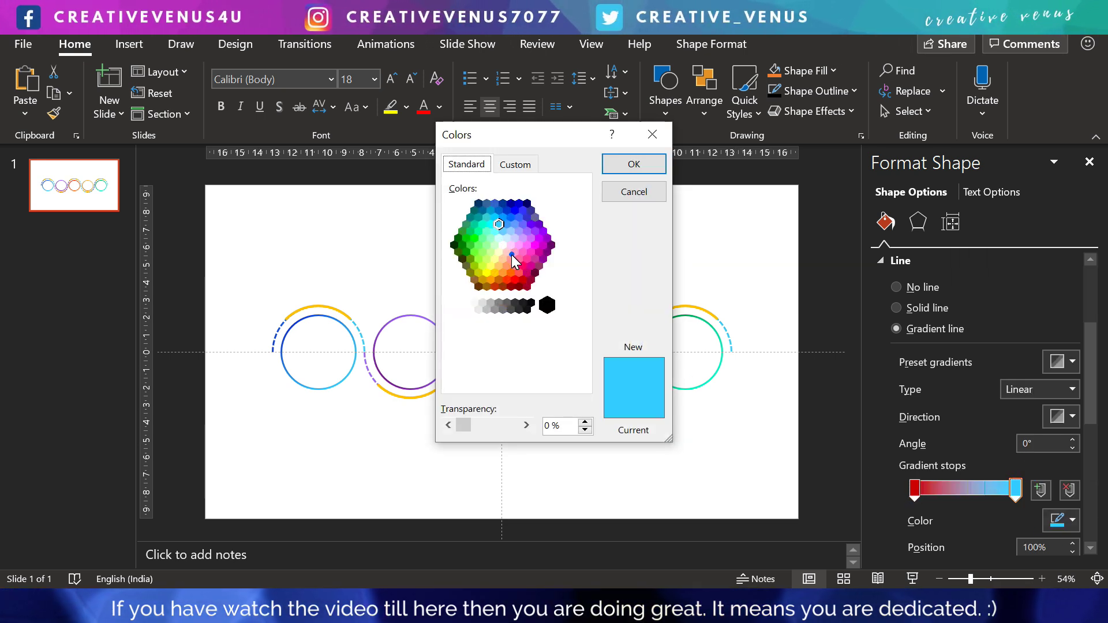
click(513, 254)
click(515, 266)
click(523, 258)
click(507, 269)
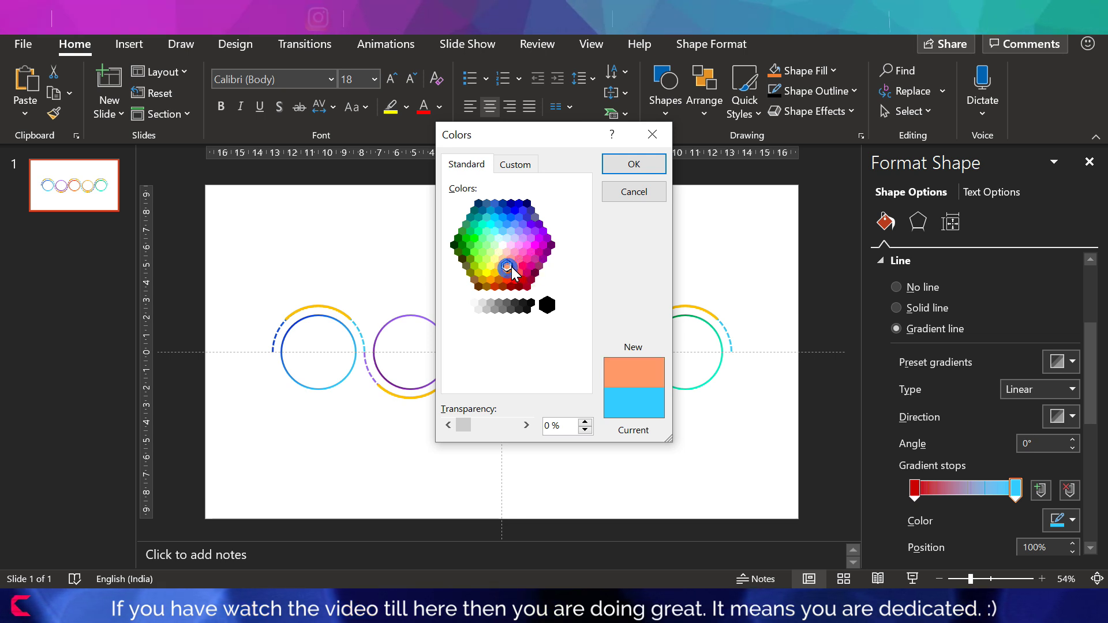
click(515, 266)
click(518, 258)
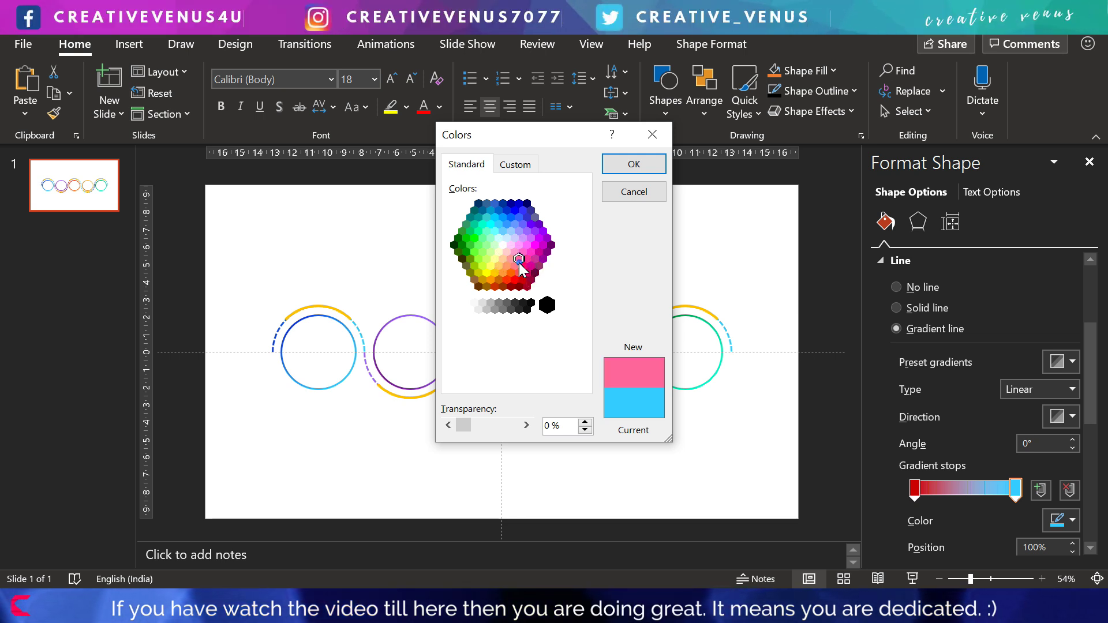
click(516, 275)
click(512, 269)
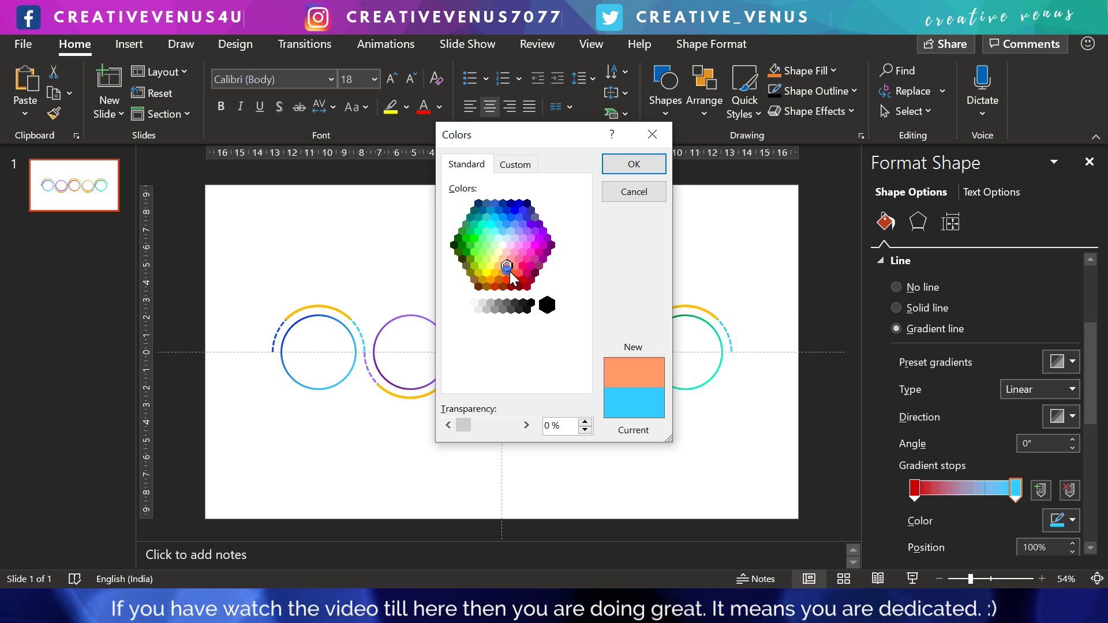
click(510, 272)
click(627, 166)
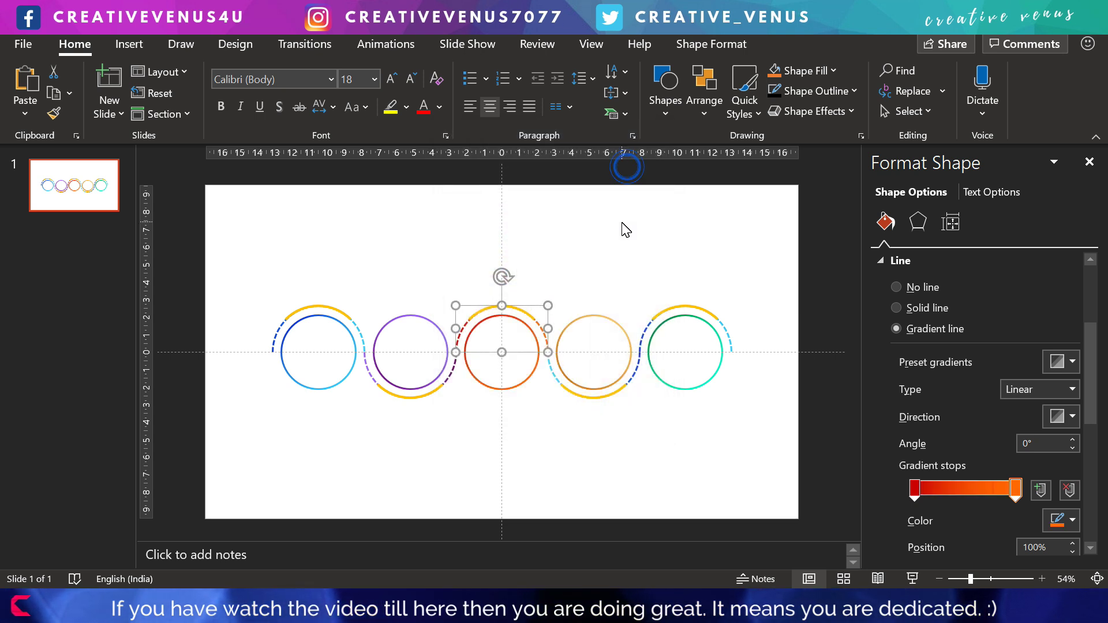
Step: Set the right gradient stop of the orange circle's arc to light orange
click(557, 376)
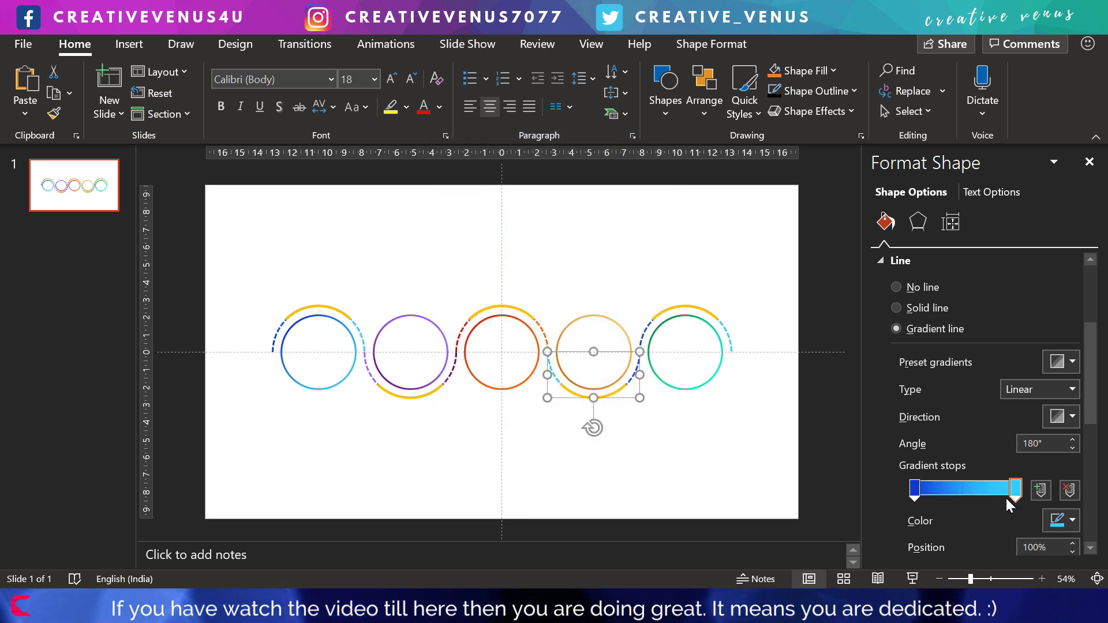
click(1061, 521)
click(1034, 477)
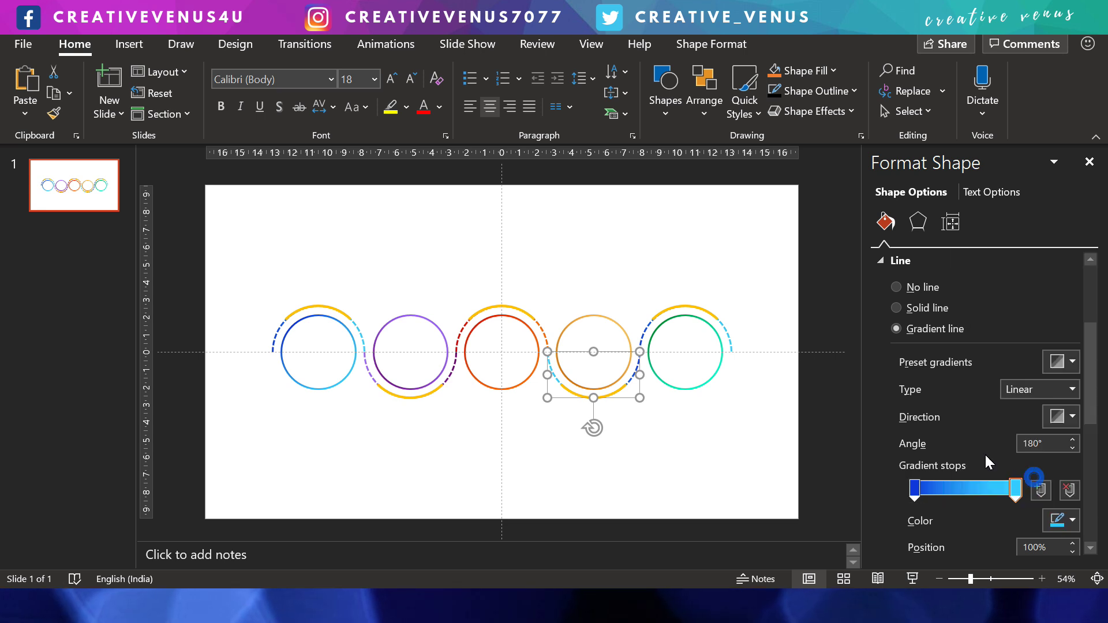
click(499, 265)
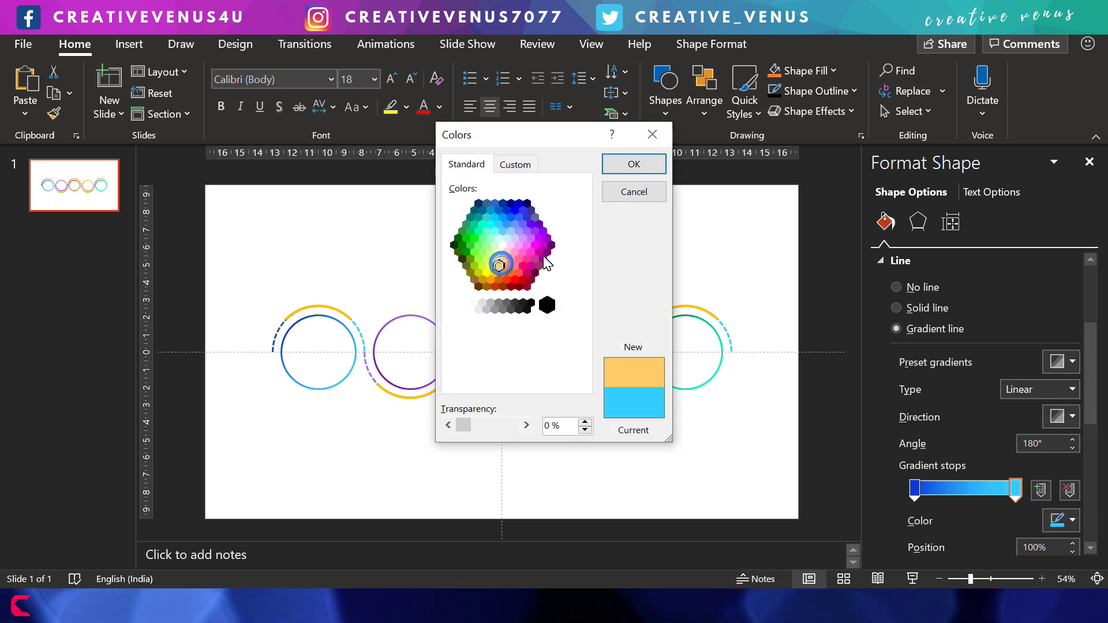
click(629, 164)
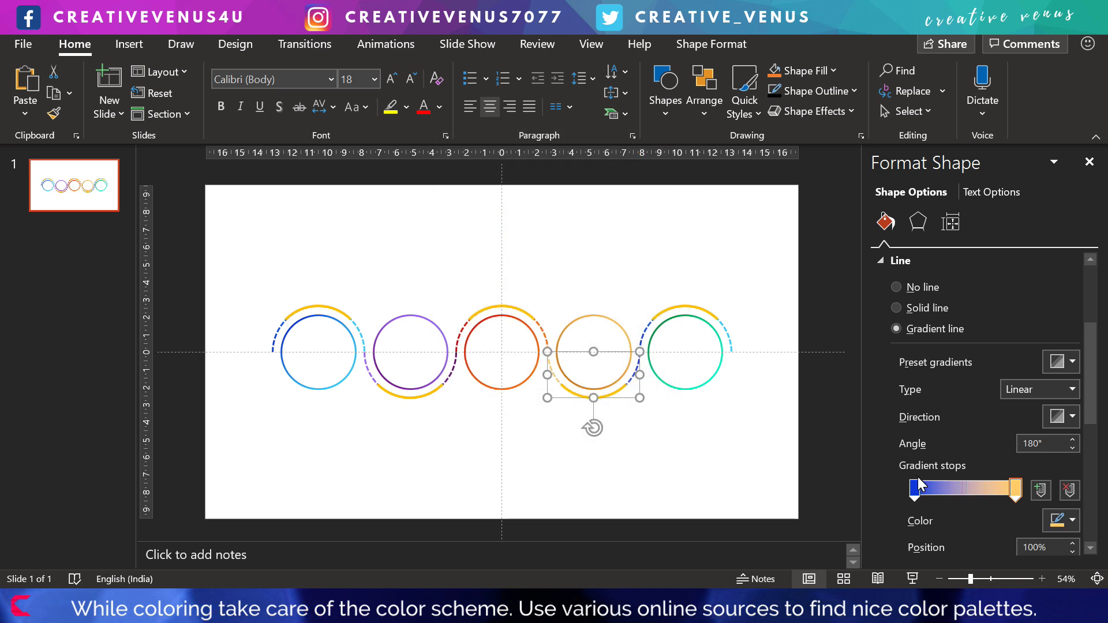
Step: Set the arc's left gradient stop to dark orange
click(913, 490)
click(1072, 520)
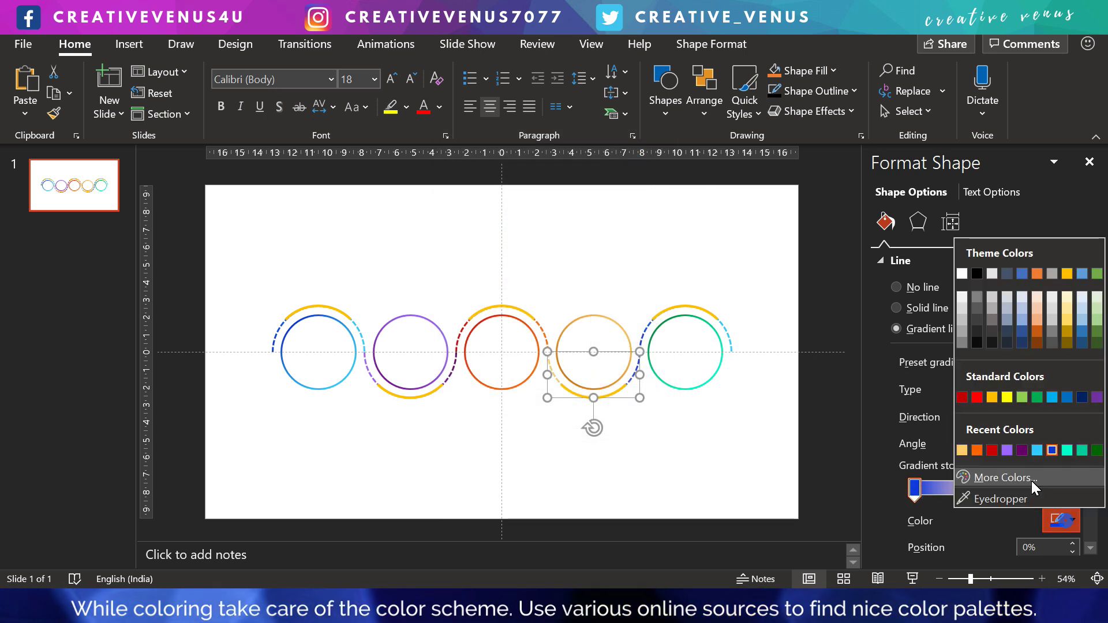
click(1031, 480)
click(474, 165)
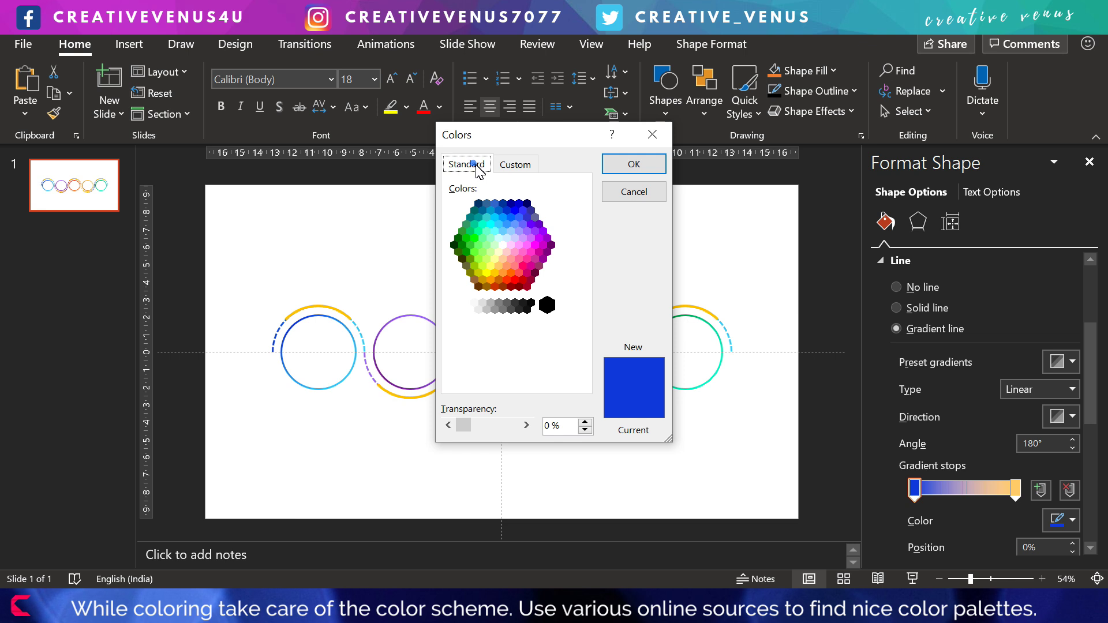
click(501, 272)
click(499, 279)
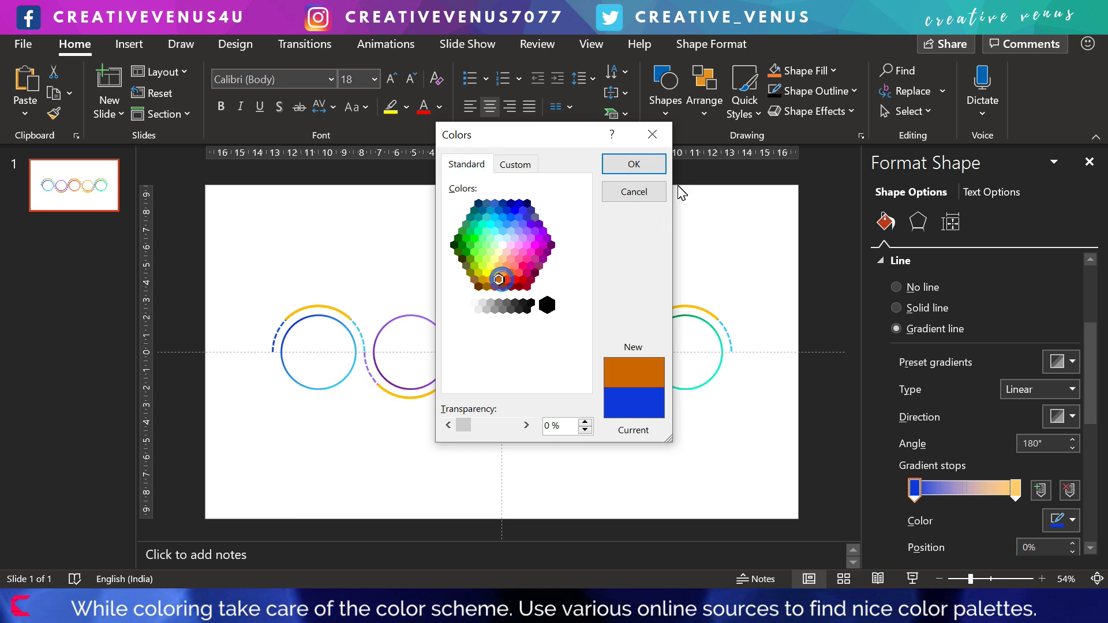
click(635, 165)
Step: Set the green circle's arc first gradient stop to dark green
click(707, 439)
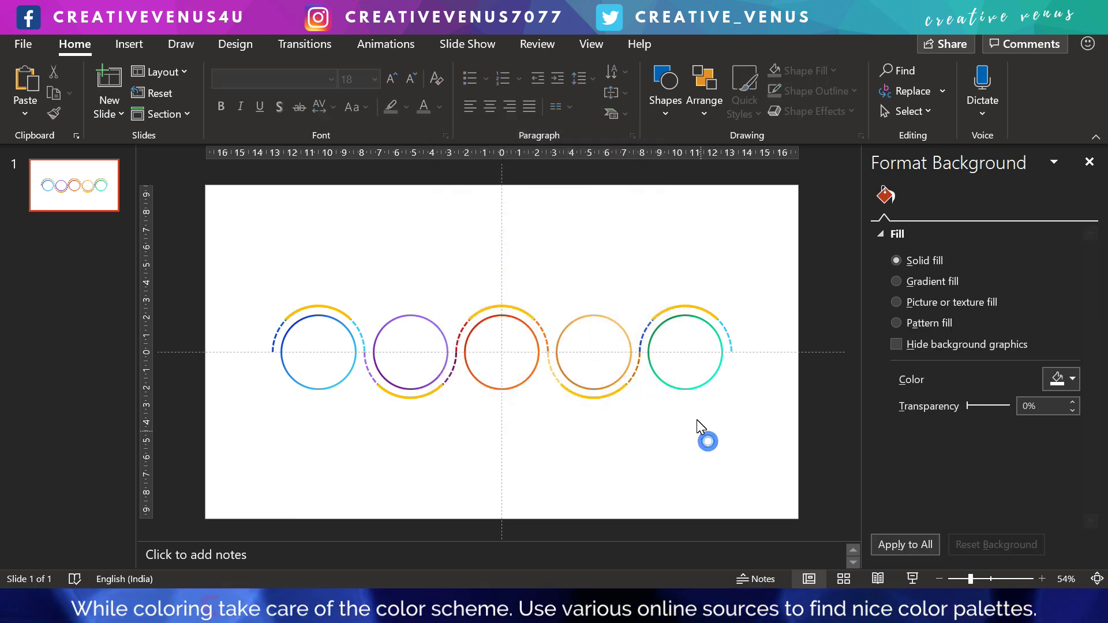
click(643, 339)
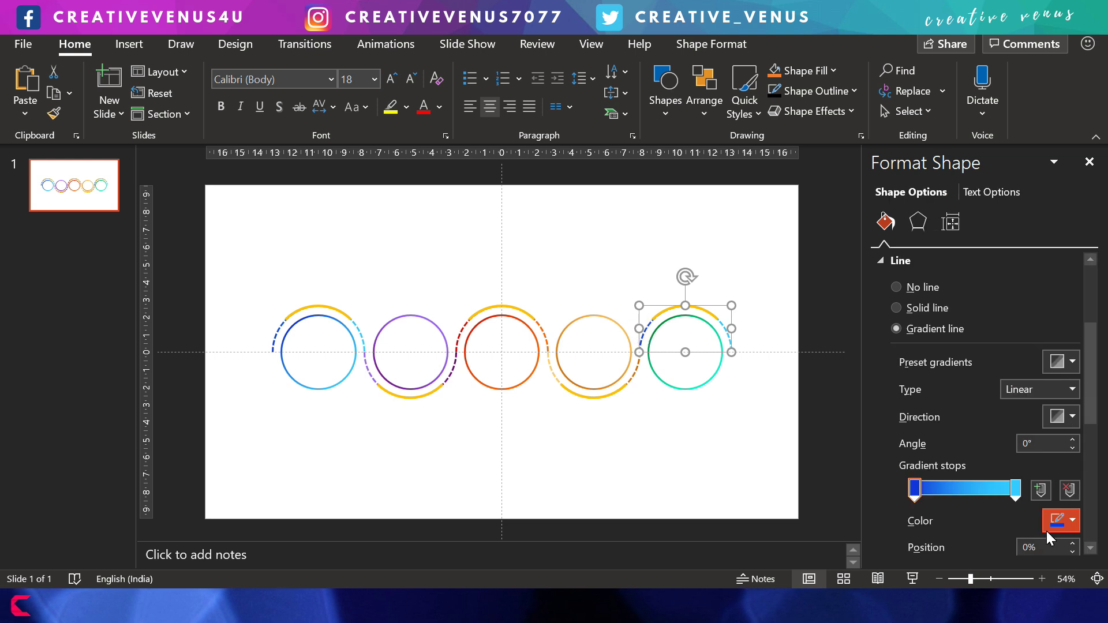
click(1047, 529)
click(1021, 475)
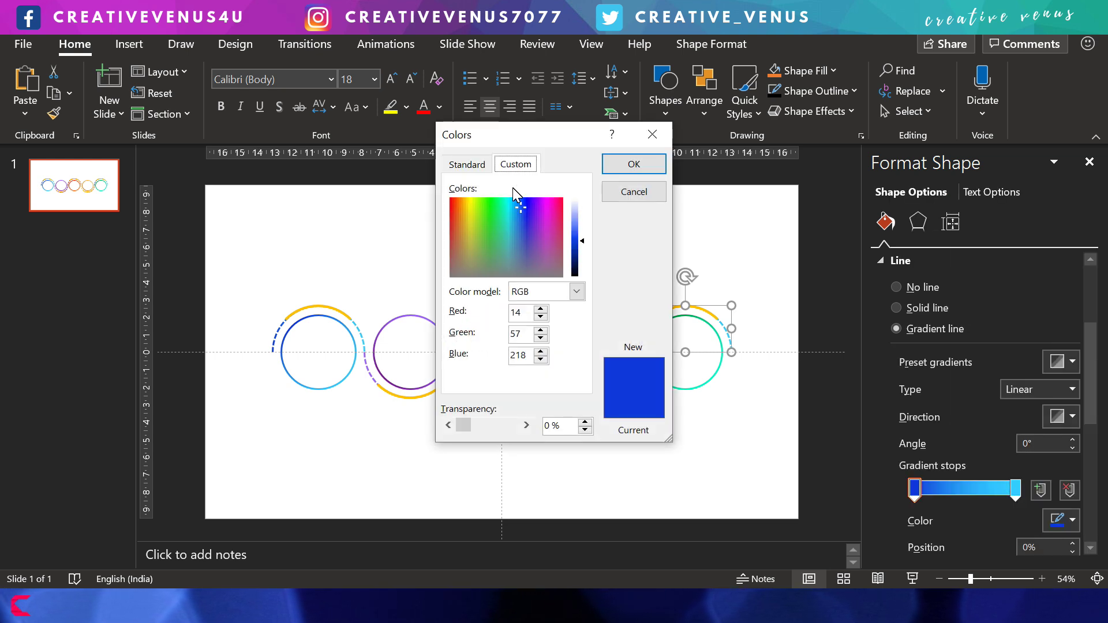
click(467, 165)
click(462, 245)
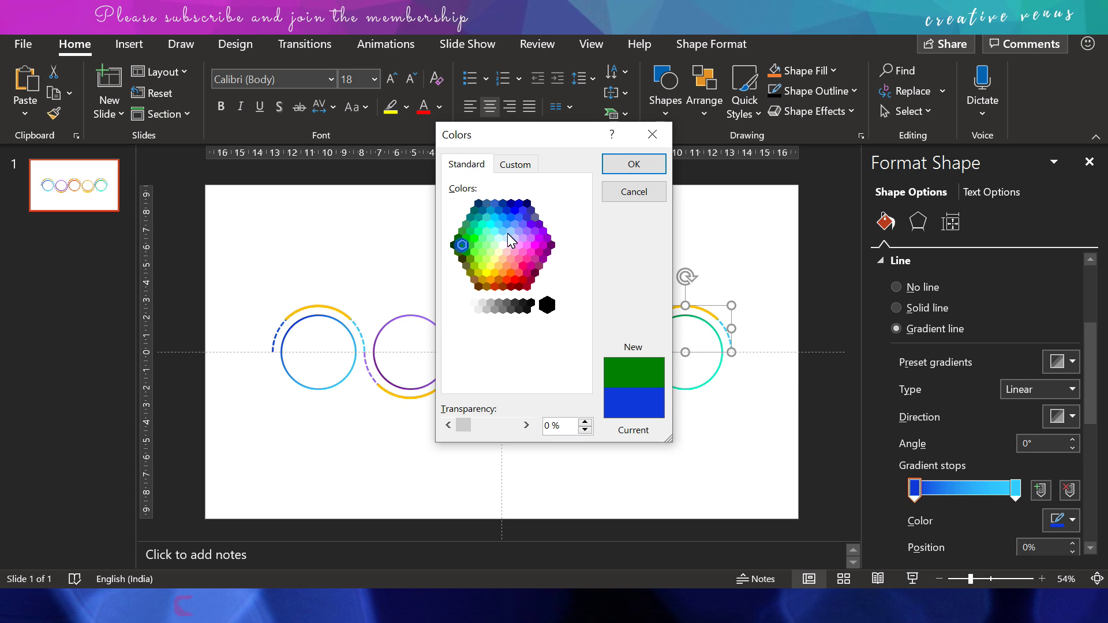
click(634, 164)
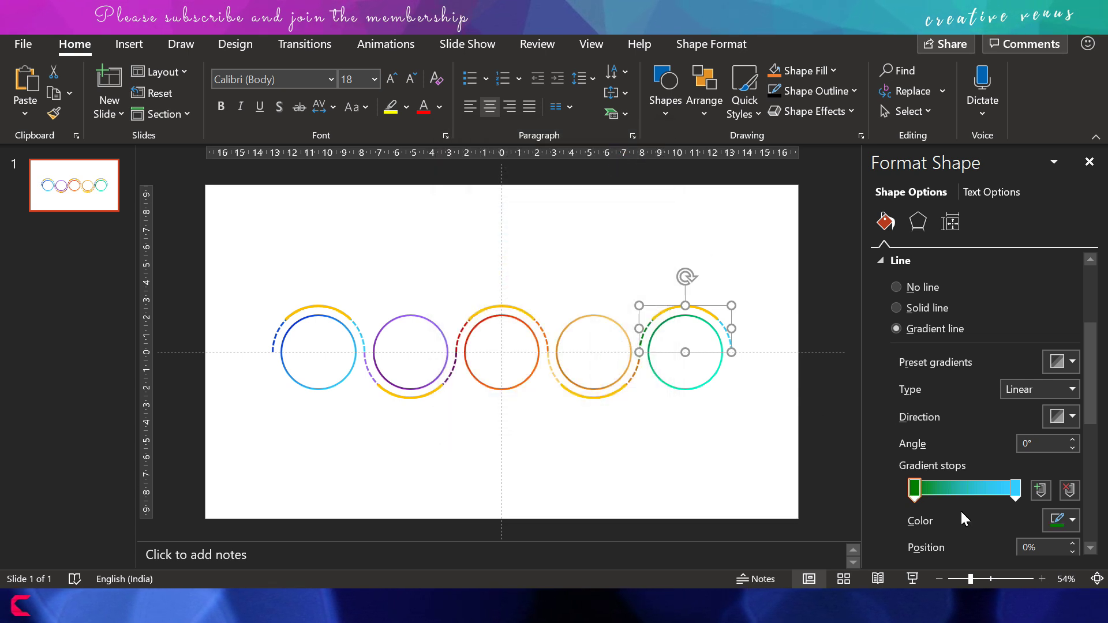
Step: Set the arc's gradient end stop to teal
click(1019, 493)
click(1061, 520)
click(1021, 474)
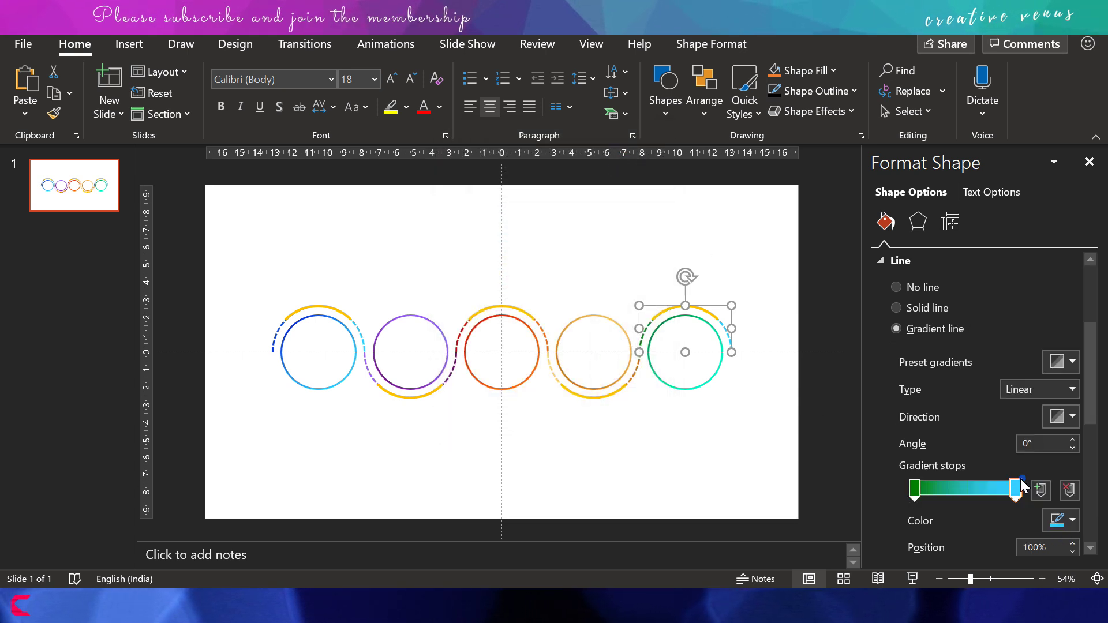
click(486, 218)
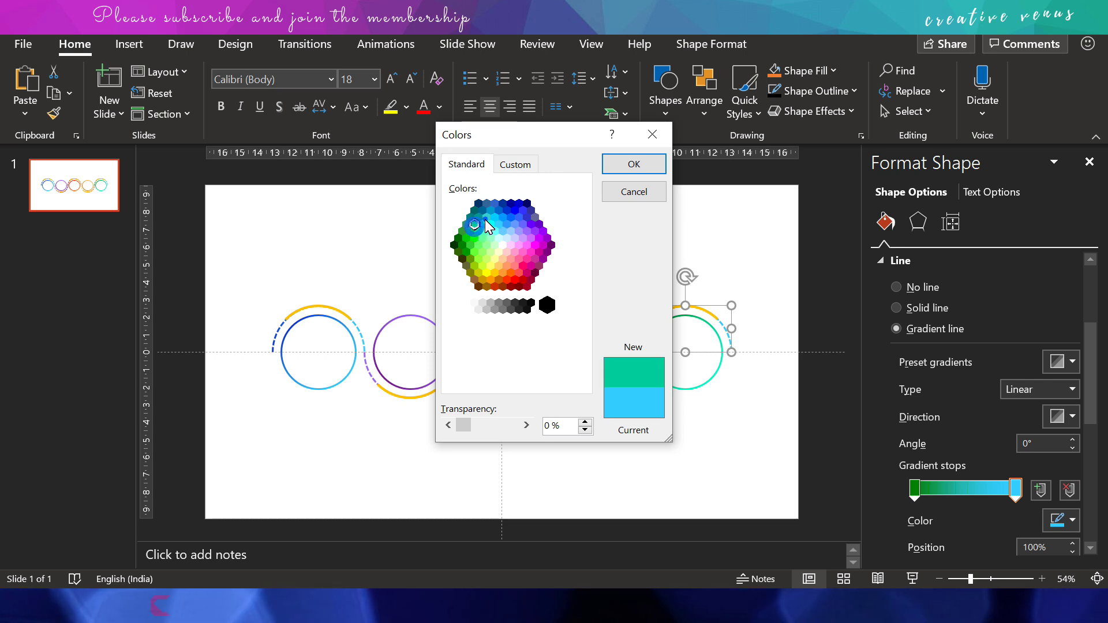
click(634, 164)
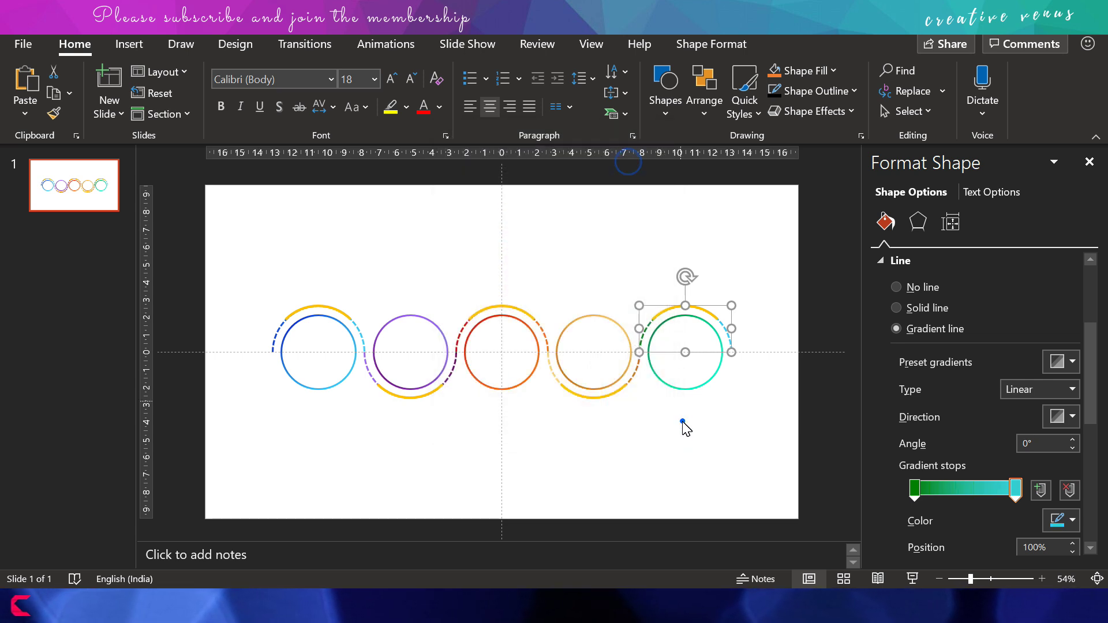
click(681, 422)
Step: Change the fifth circle's green ring gradient so its end stop is teal
click(706, 388)
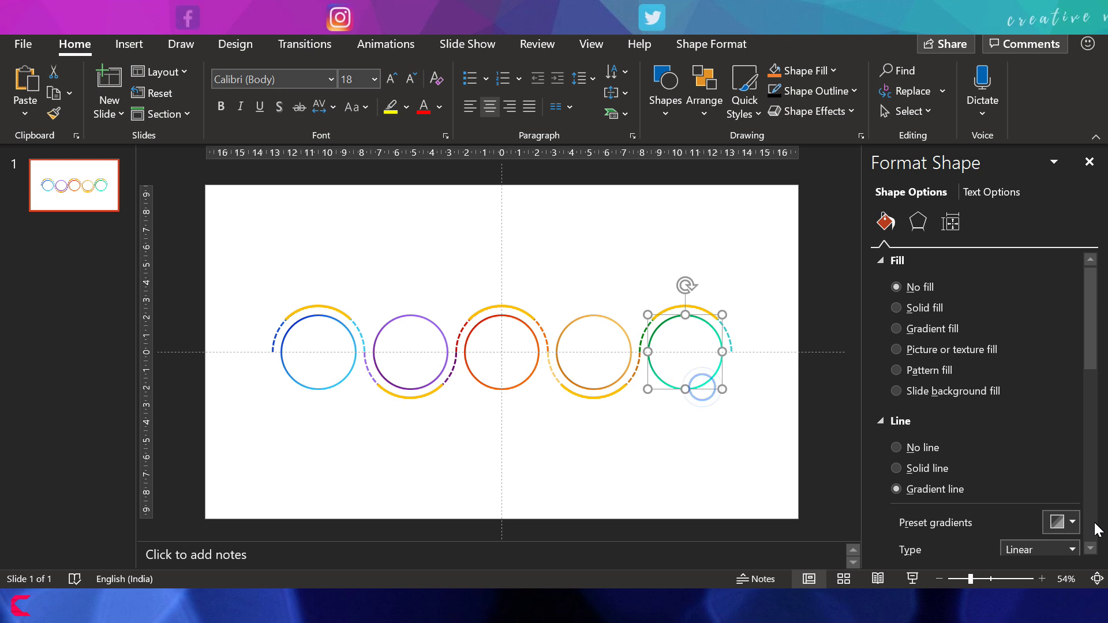
drag(1087, 350, 1067, 426)
click(1016, 336)
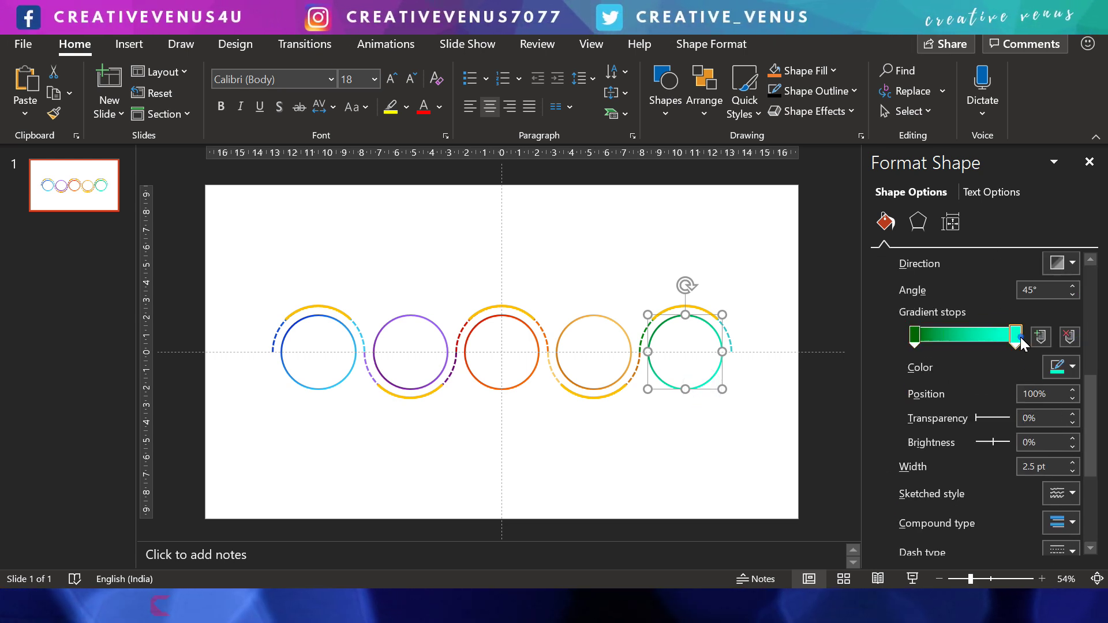
click(1064, 367)
click(1004, 325)
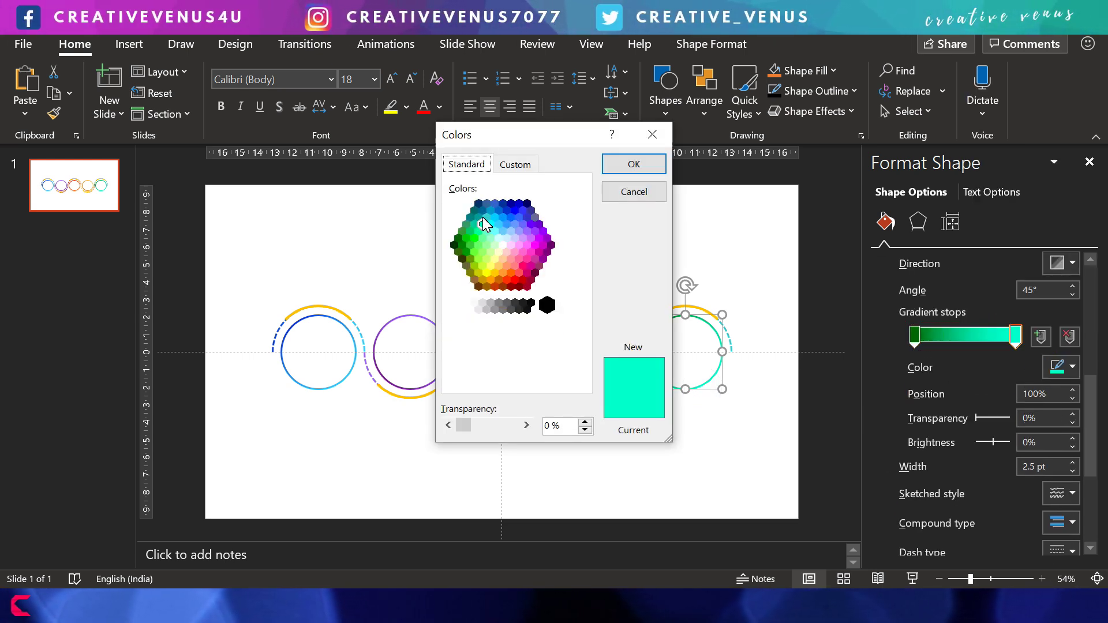
click(633, 165)
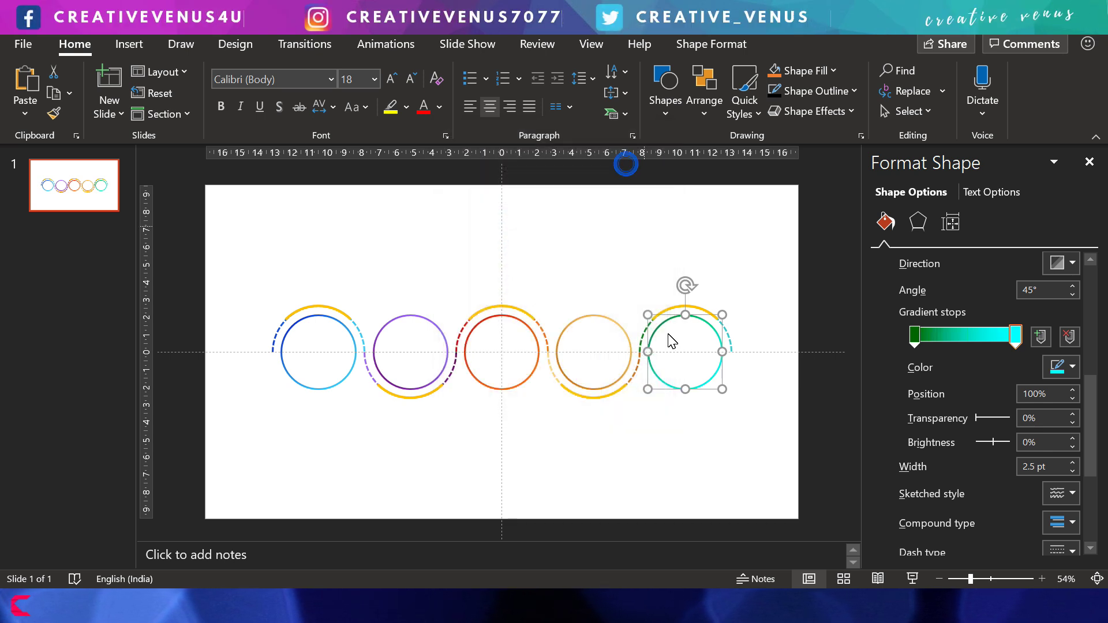
click(684, 450)
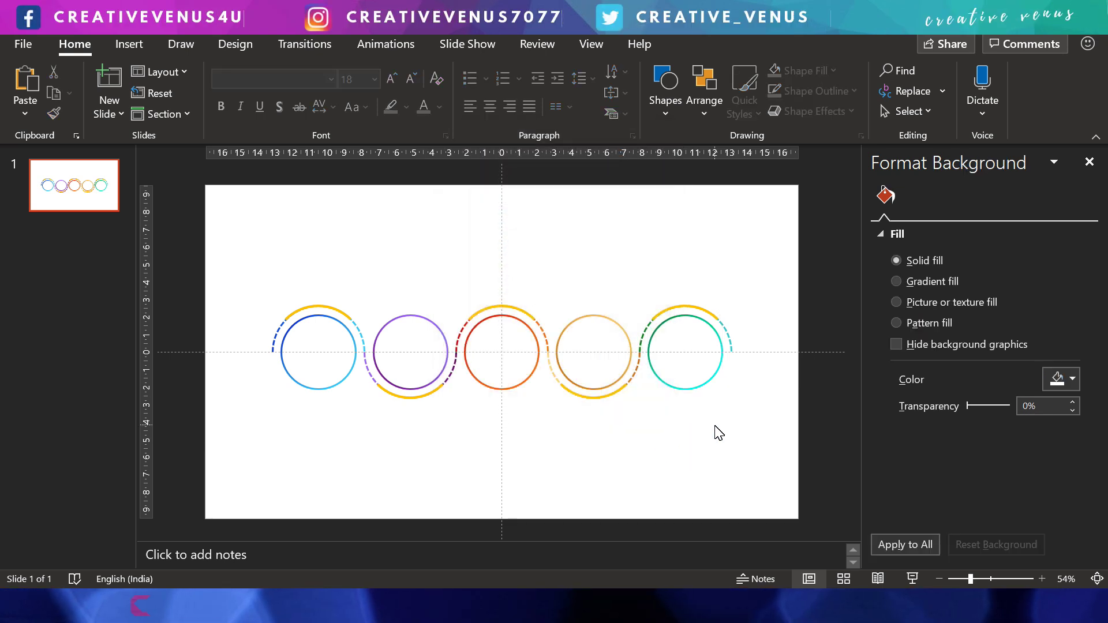
click(711, 378)
scroll(1090, 394, down, 5)
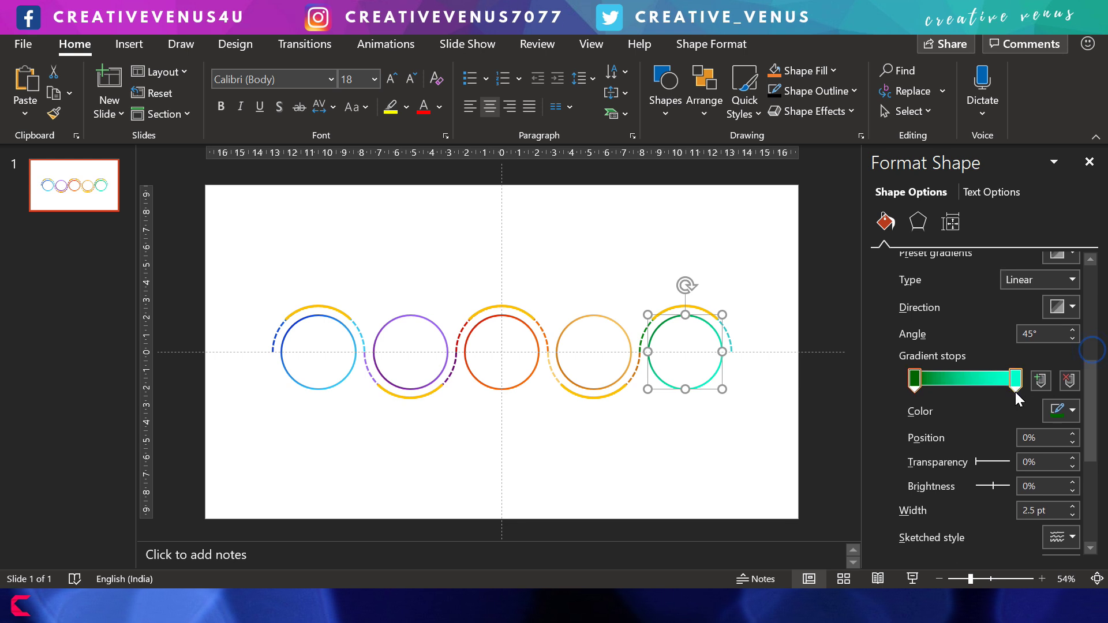
click(1067, 412)
click(999, 367)
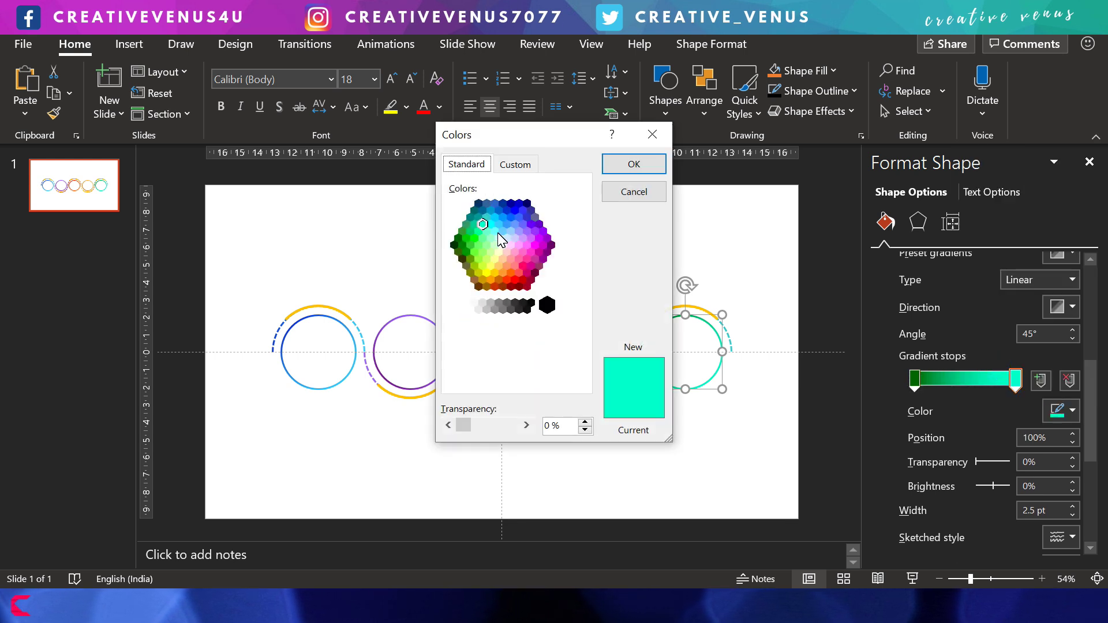
click(486, 217)
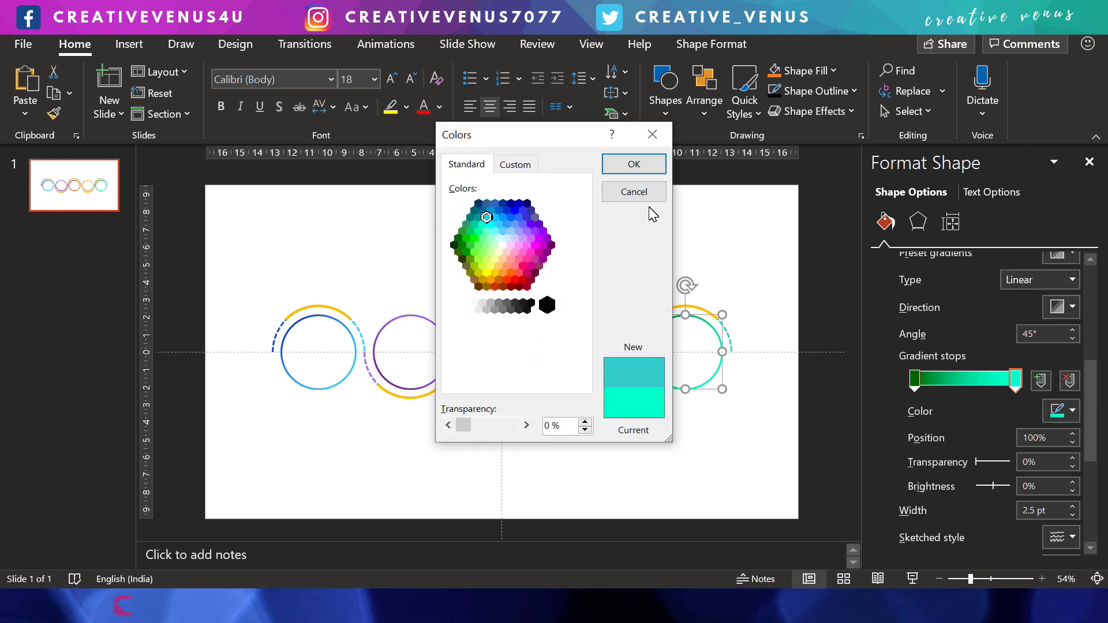
click(634, 165)
click(705, 454)
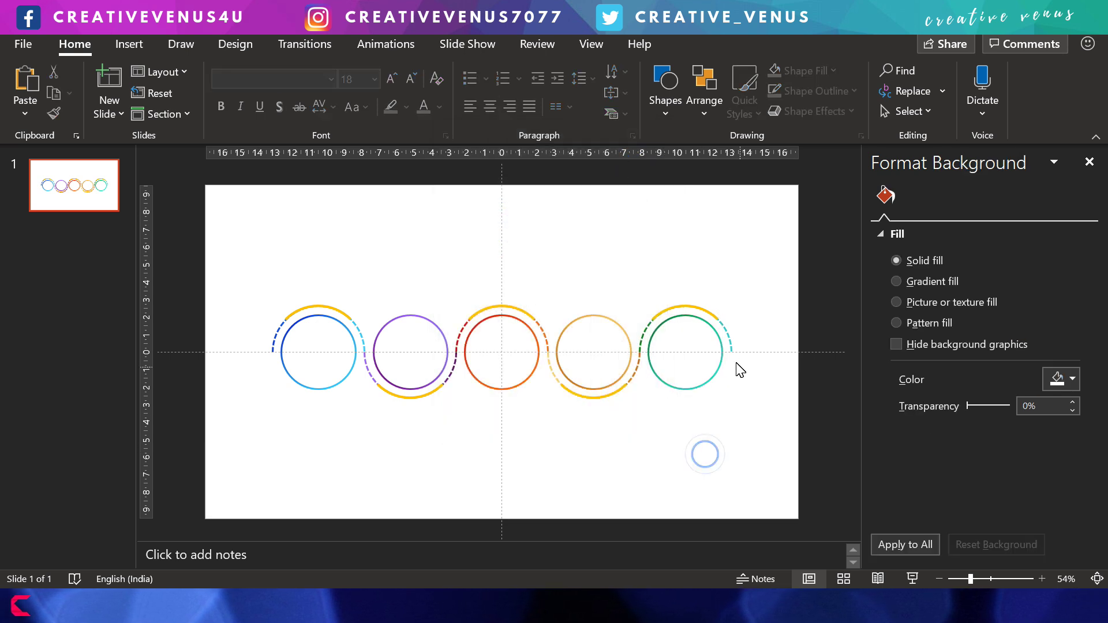
Step: Recolour the first circle's top arc with the blue sampled from its circle
click(721, 429)
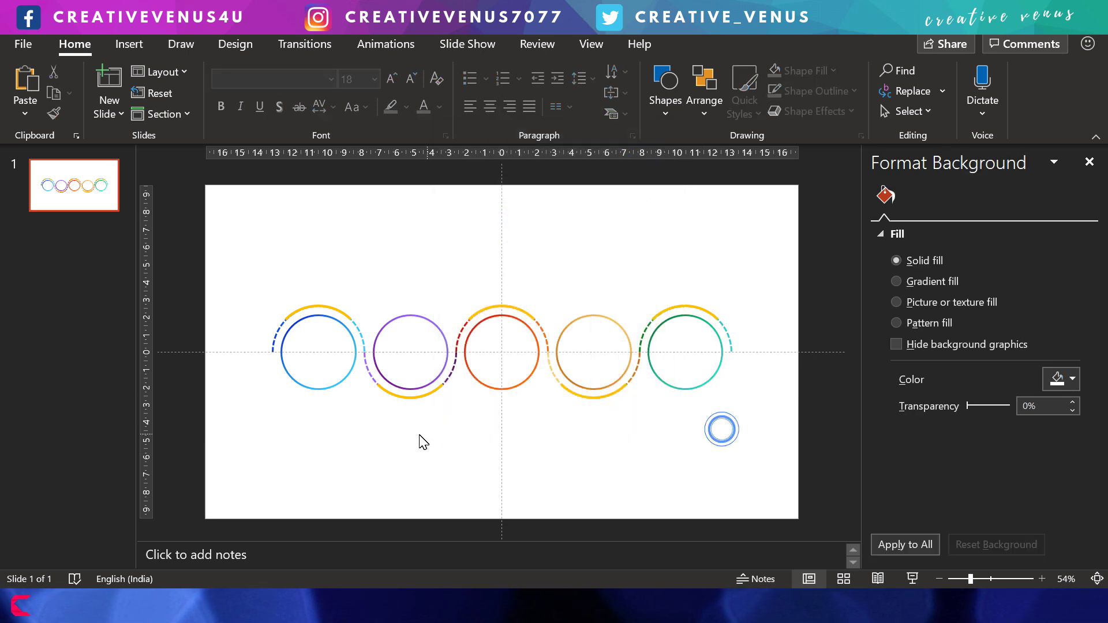
click(317, 309)
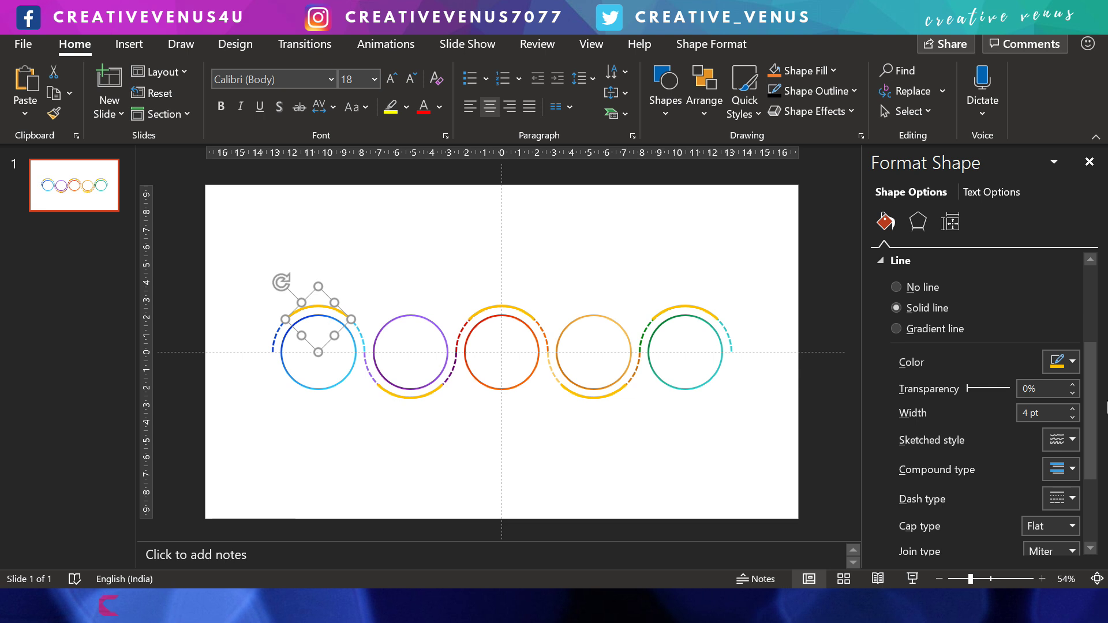
click(1071, 363)
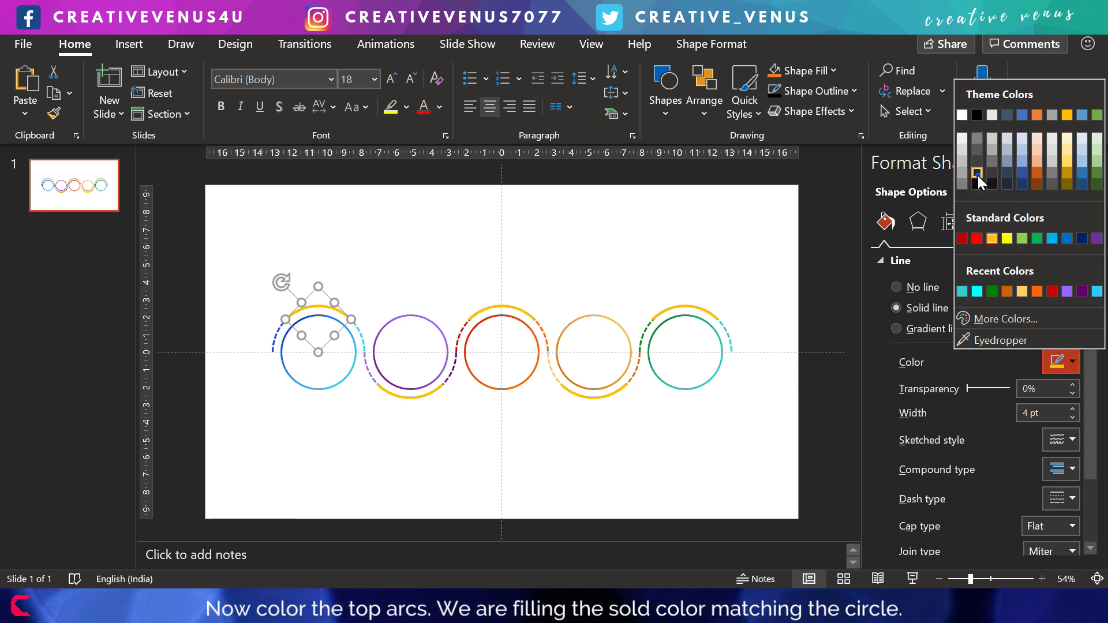
click(978, 175)
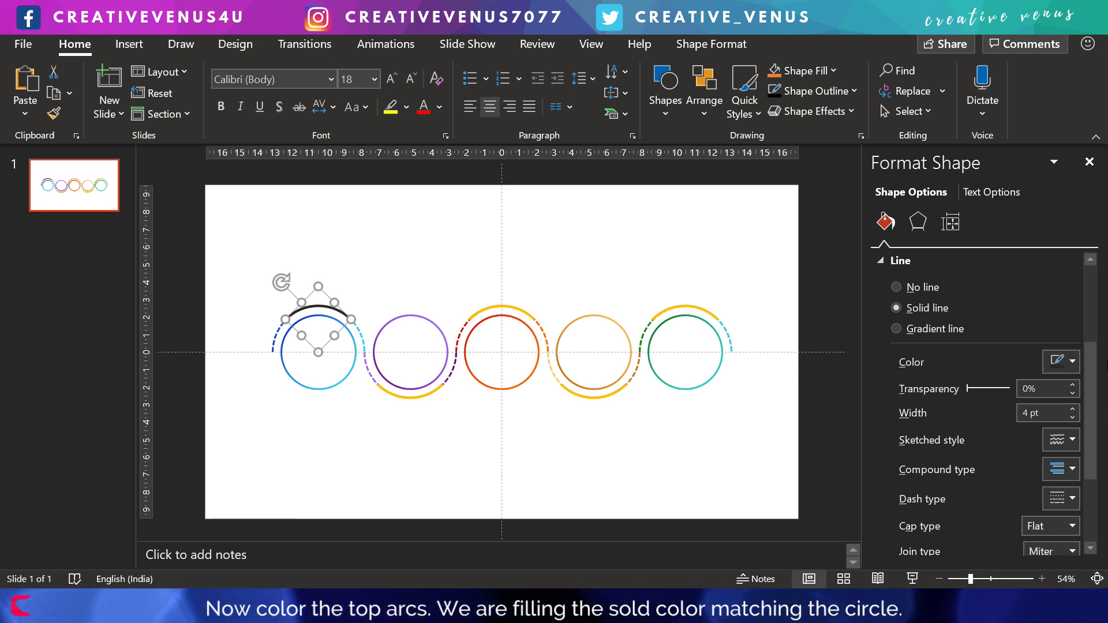
click(1073, 362)
click(1031, 341)
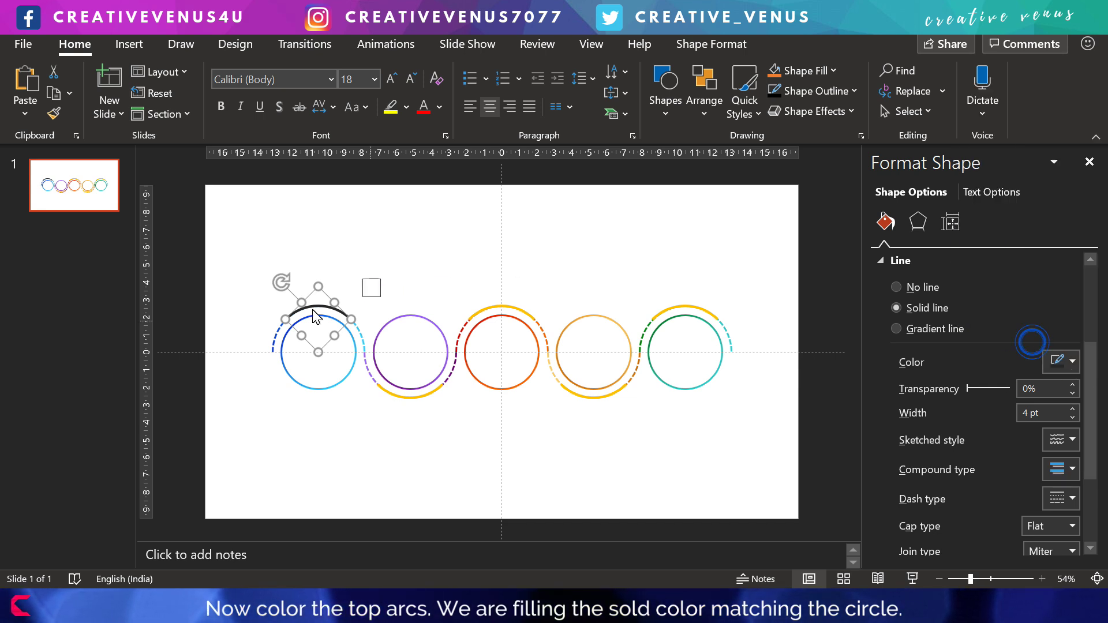
click(291, 332)
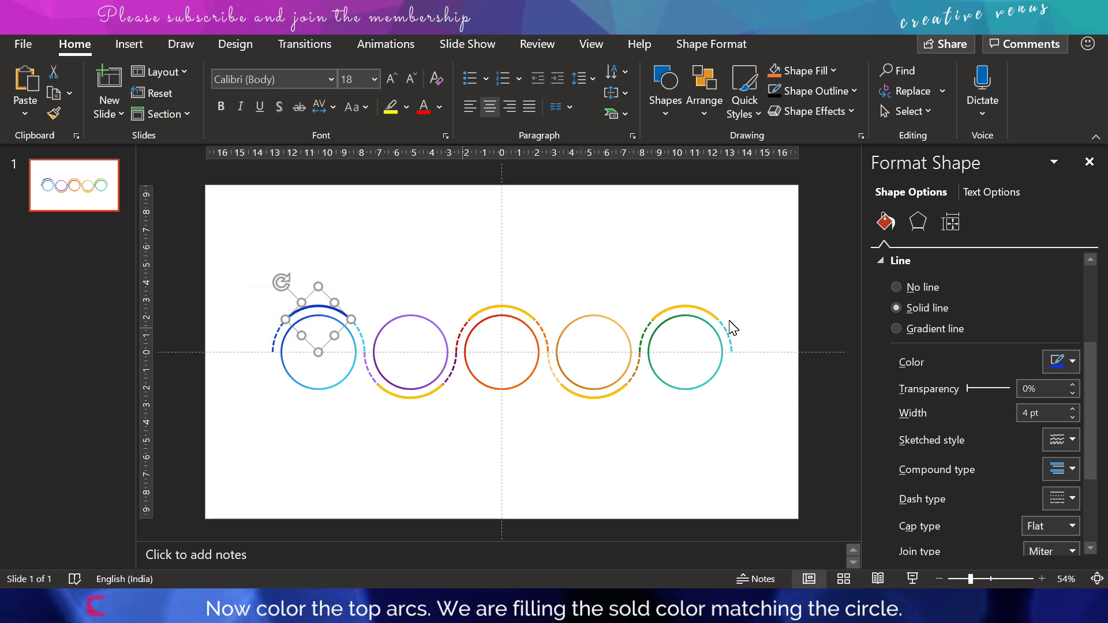
Step: Thicken all five solid arcs to a 6.25 pt line width
click(406, 399)
shift+click(315, 315)
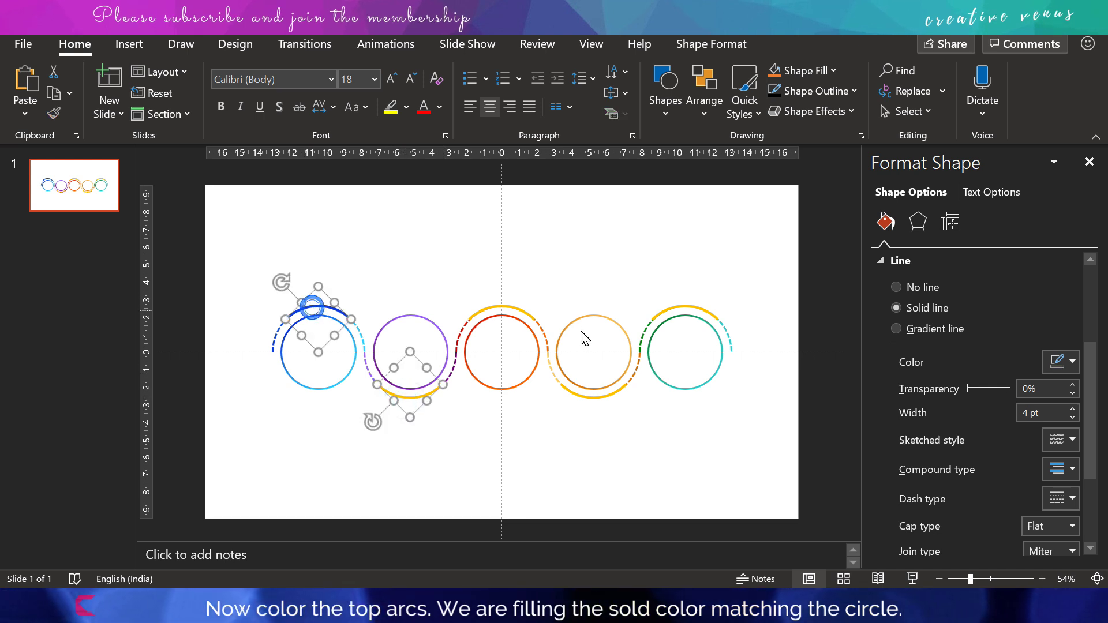
shift+click(520, 309)
shift+click(591, 398)
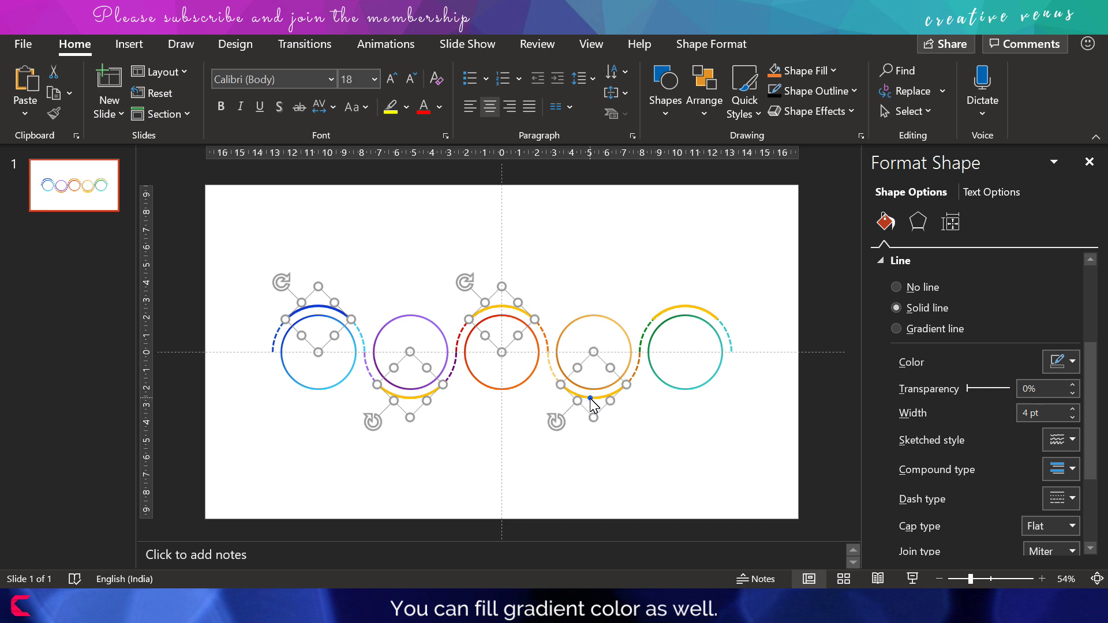
shift+click(701, 307)
click(1072, 409)
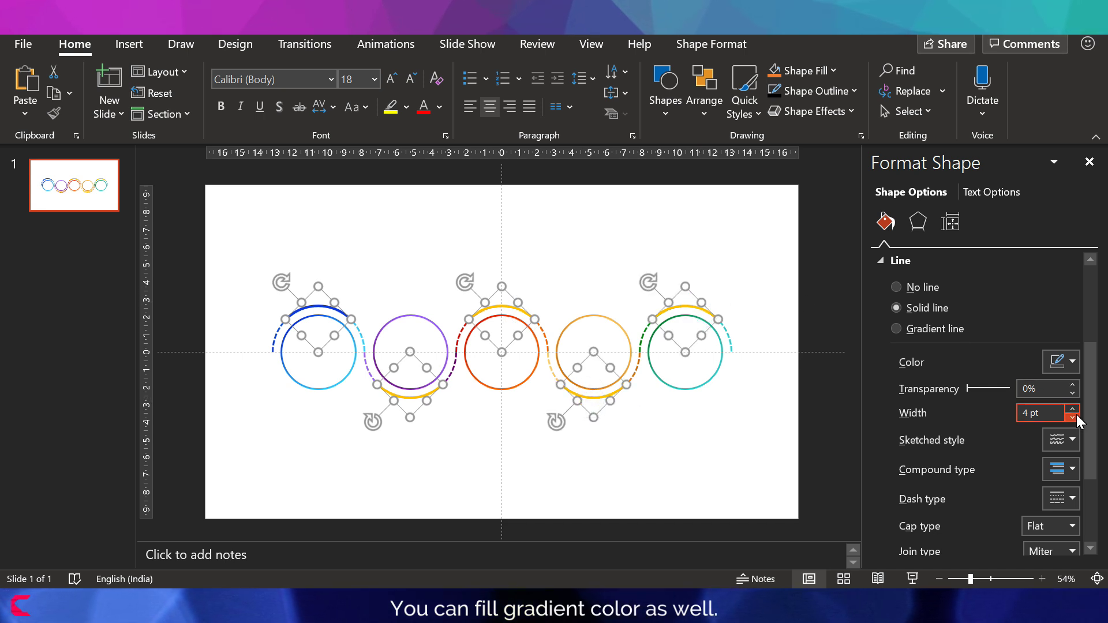
click(1072, 410)
click(1072, 409)
click(1072, 409)
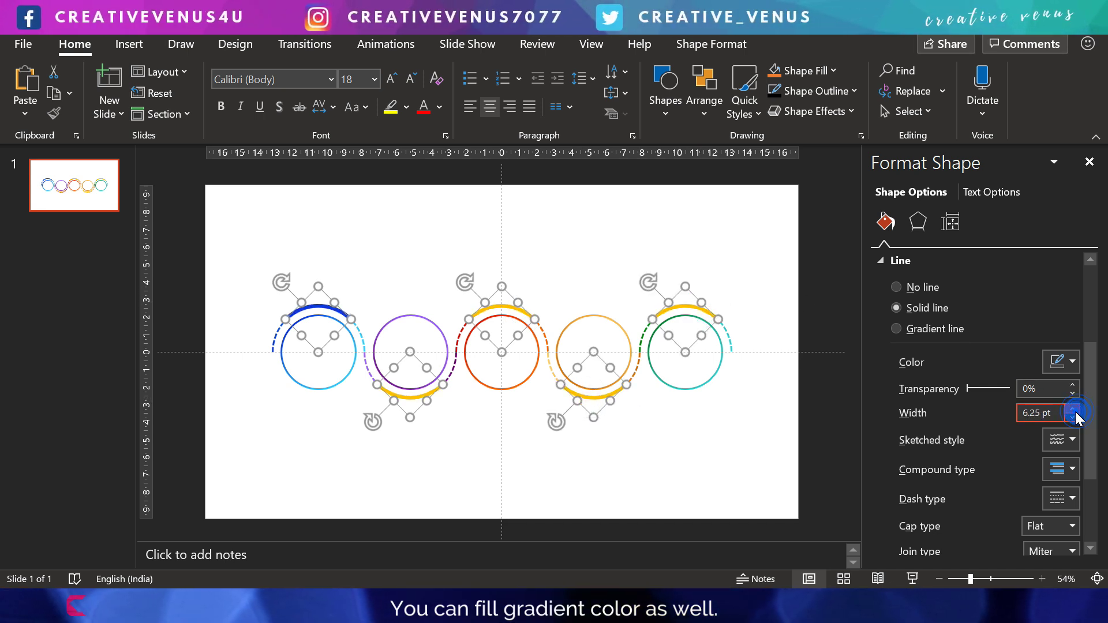
click(715, 471)
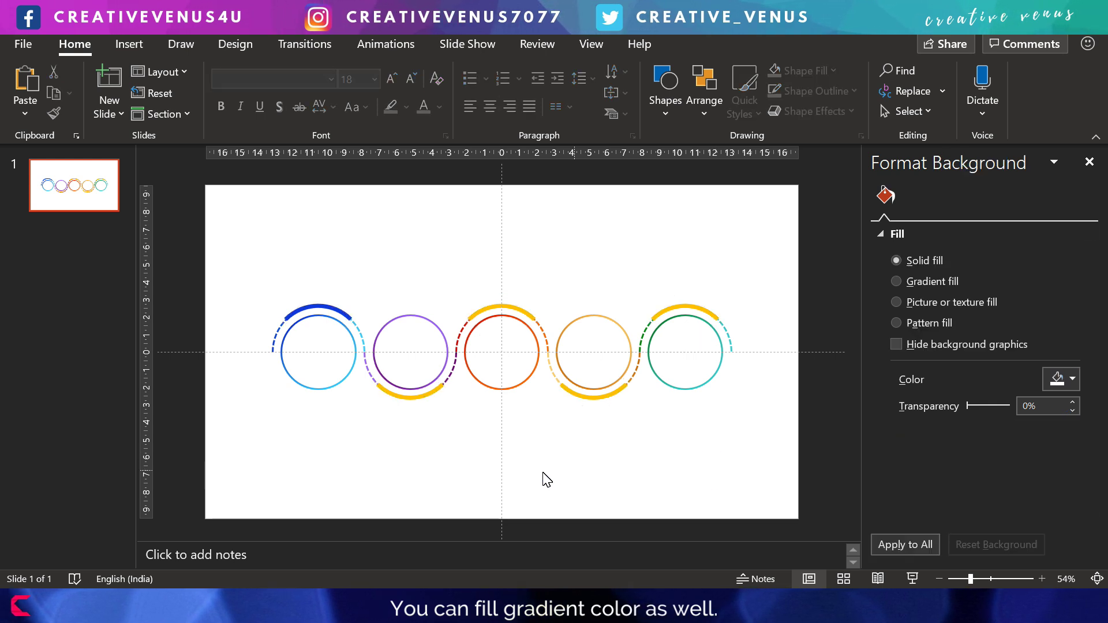
click(271, 342)
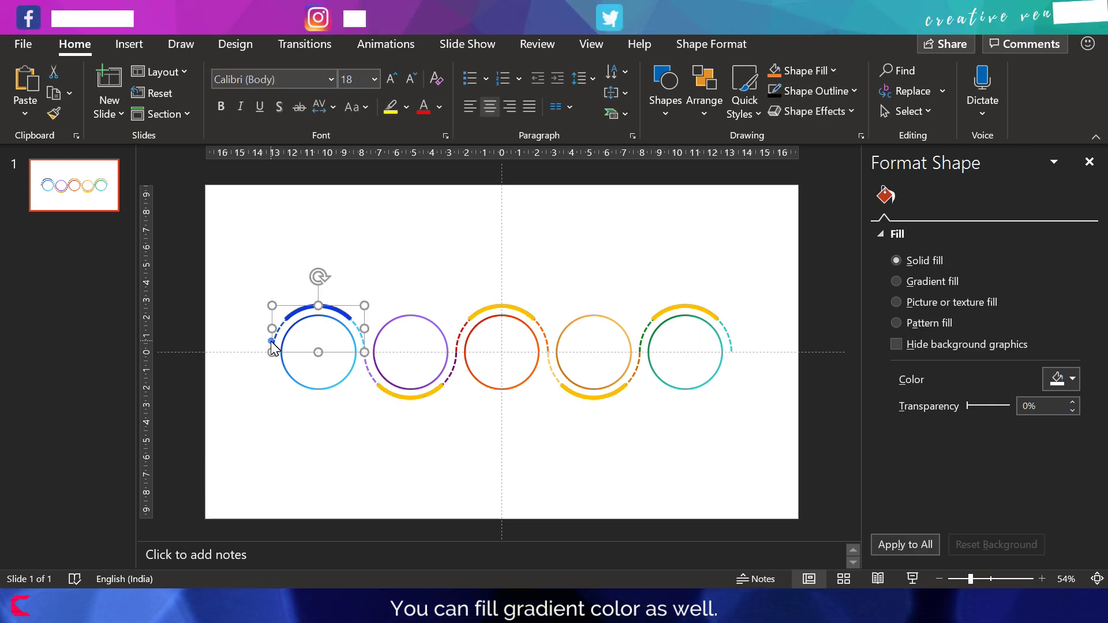
shift+click(371, 374)
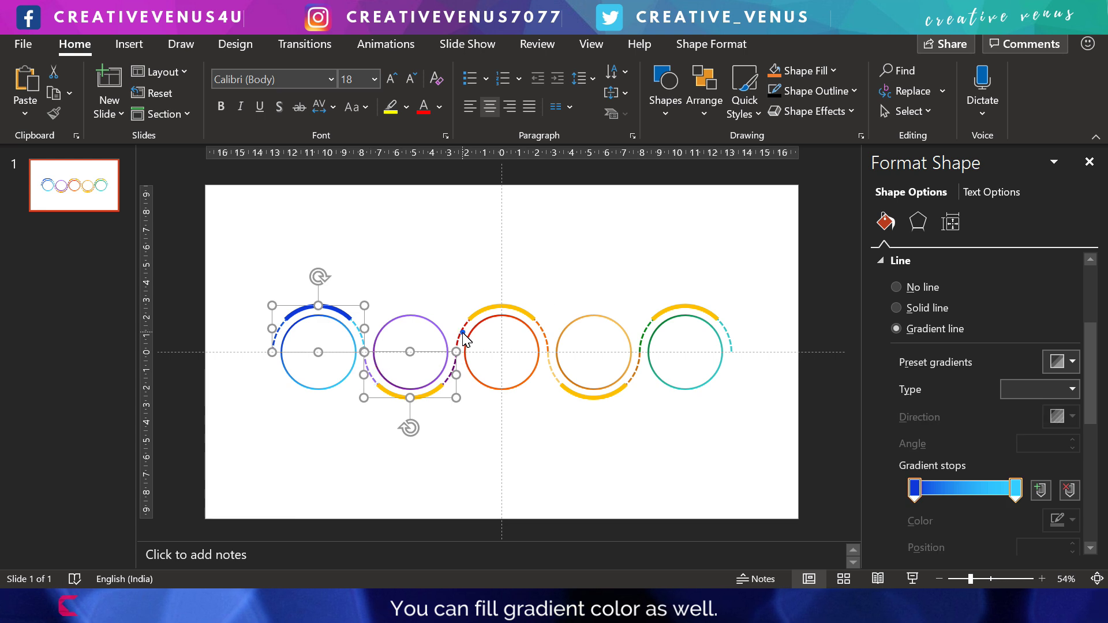
shift+click(463, 333)
shift+click(557, 374)
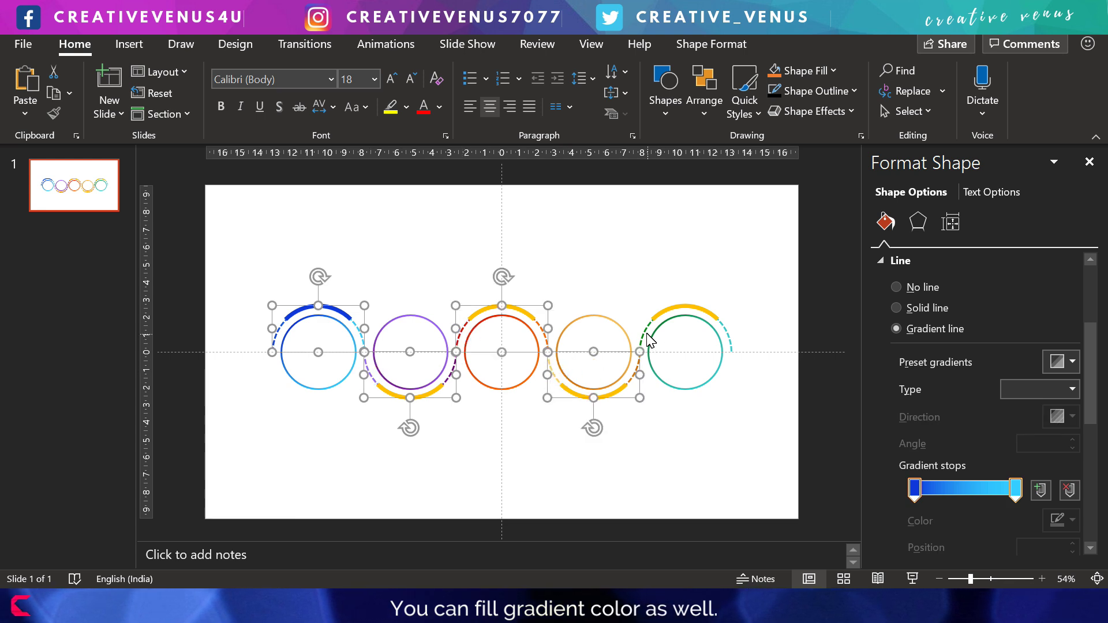
shift+click(647, 324)
drag(1092, 391, 1097, 465)
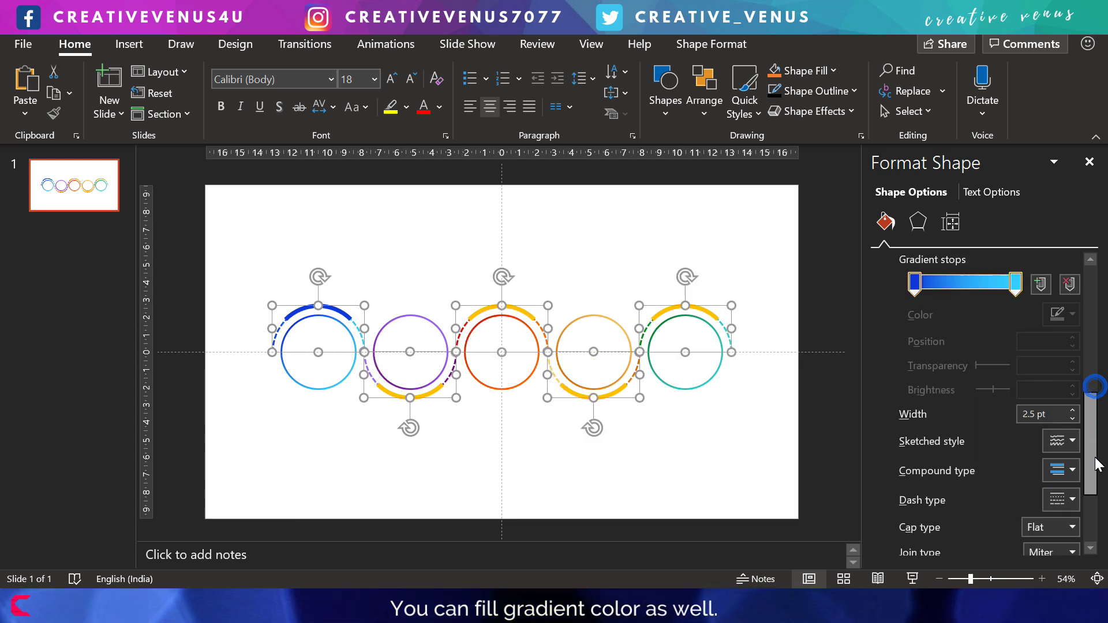
click(1058, 529)
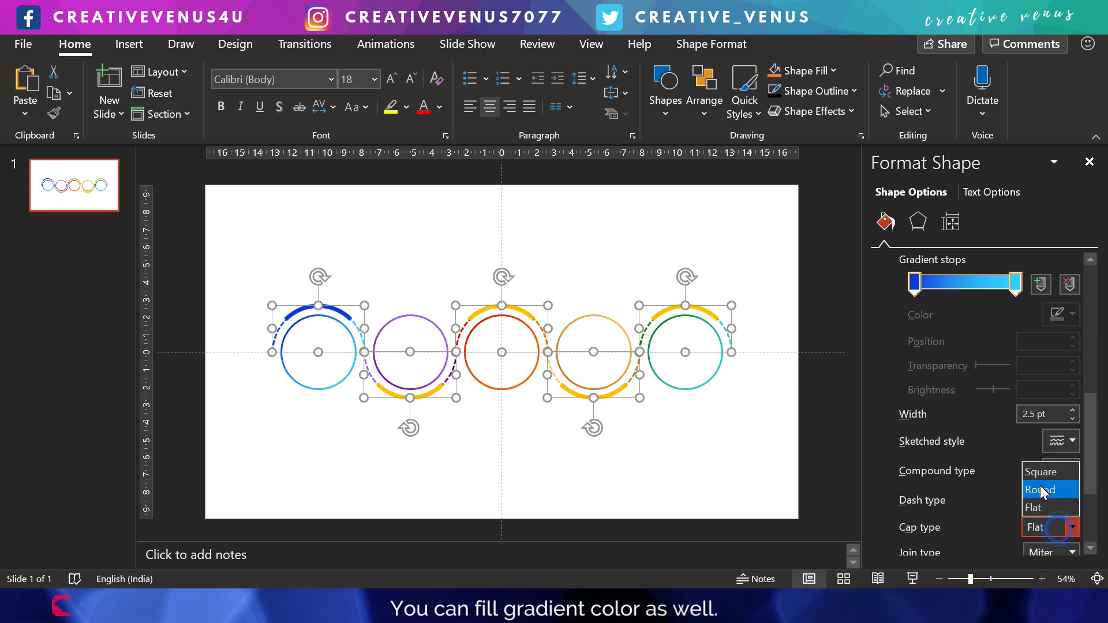
click(1041, 487)
scroll(1077, 479, down, 3)
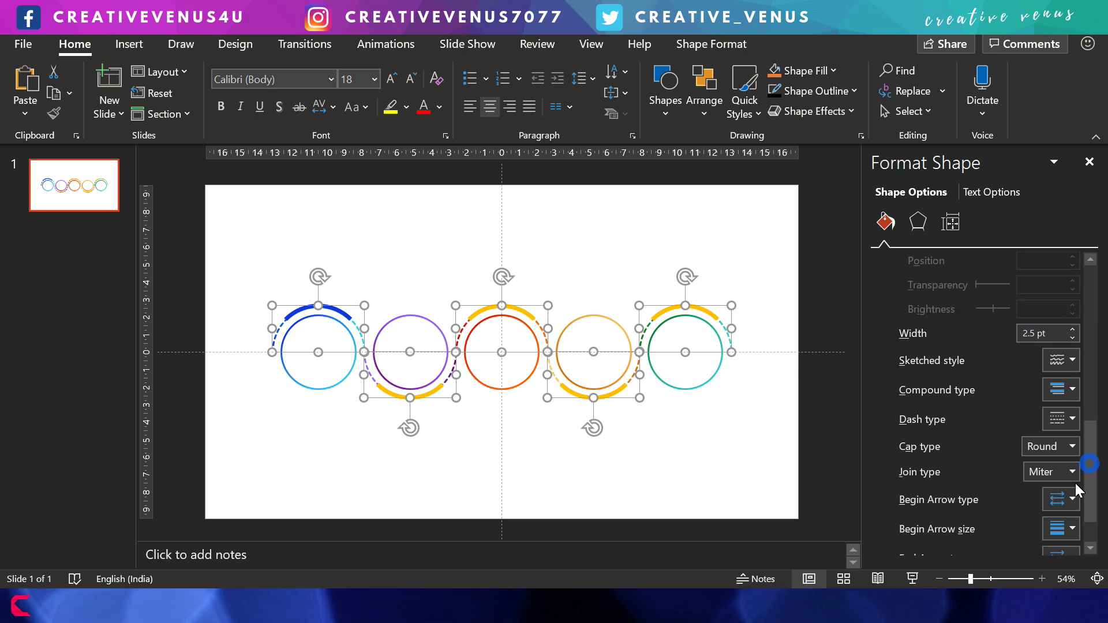
click(1063, 472)
click(1046, 492)
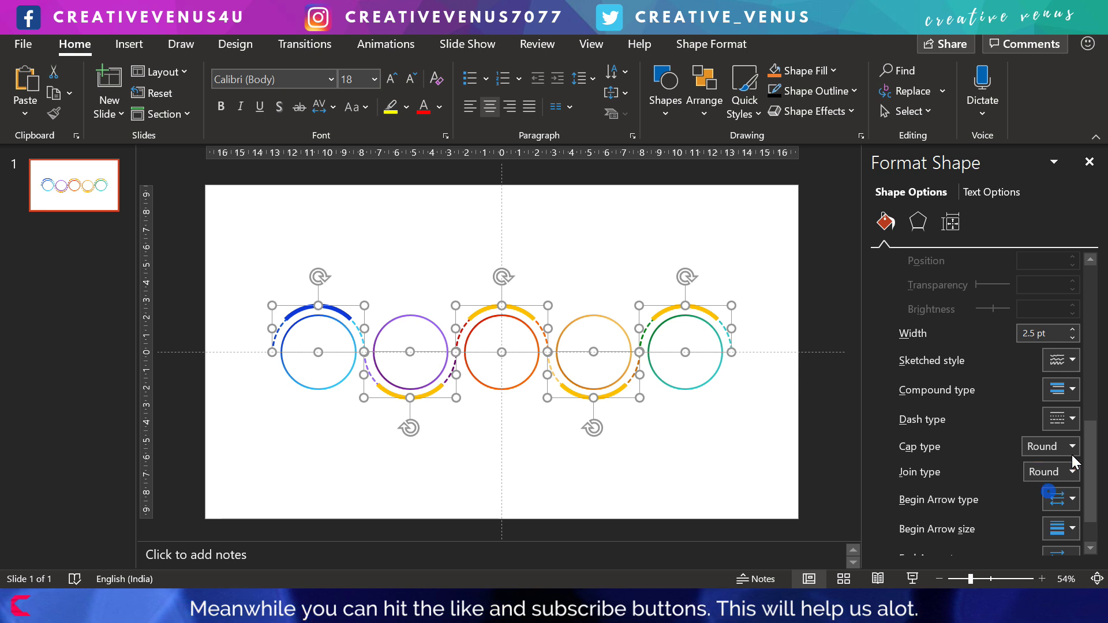
click(1070, 330)
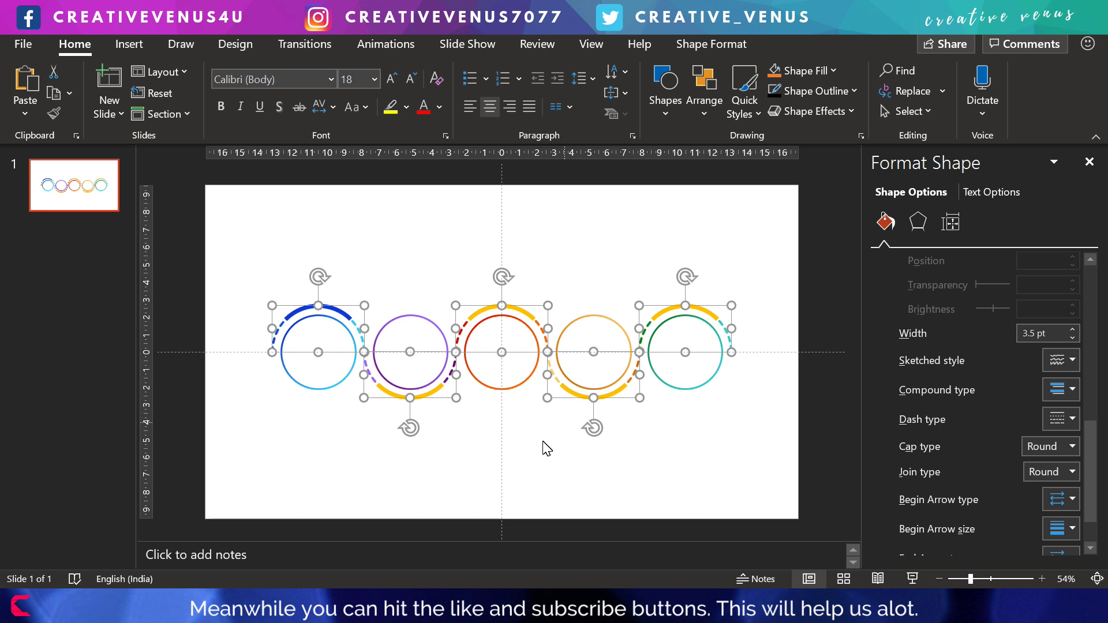
click(560, 474)
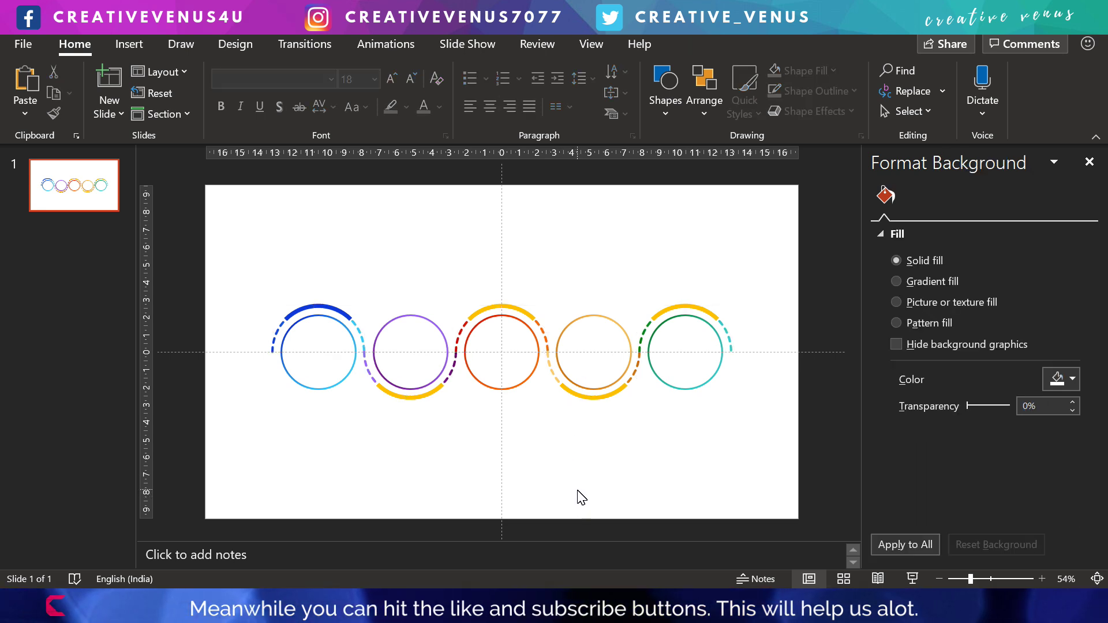
key(ctrl+a)
Step: Make the arc under the purple ring dark purple, undoing an accidental gradient line
click(613, 490)
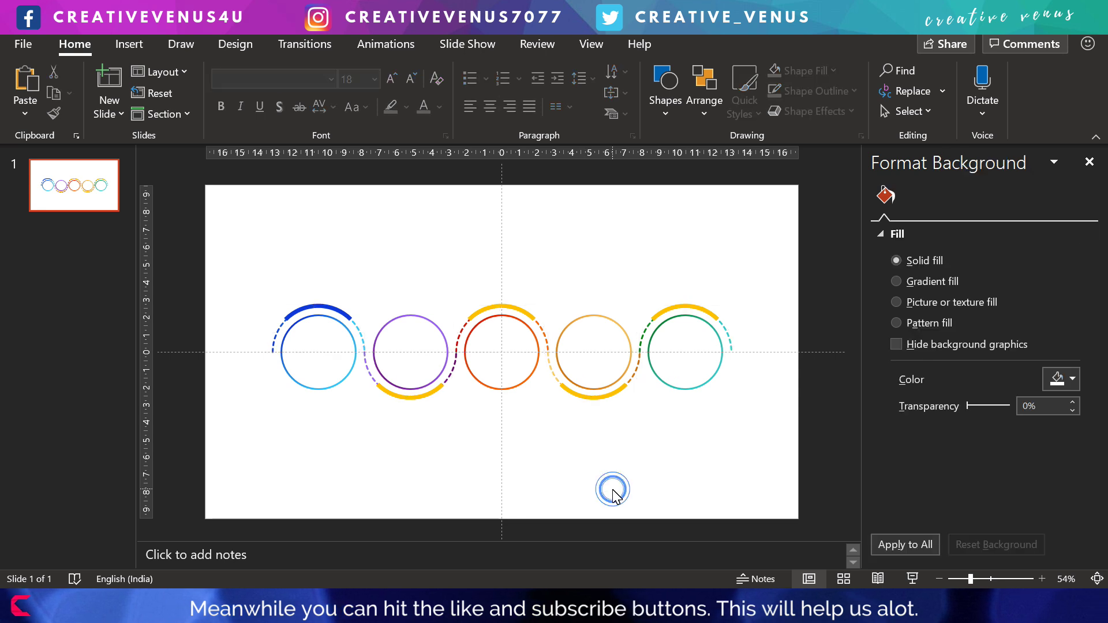
click(515, 316)
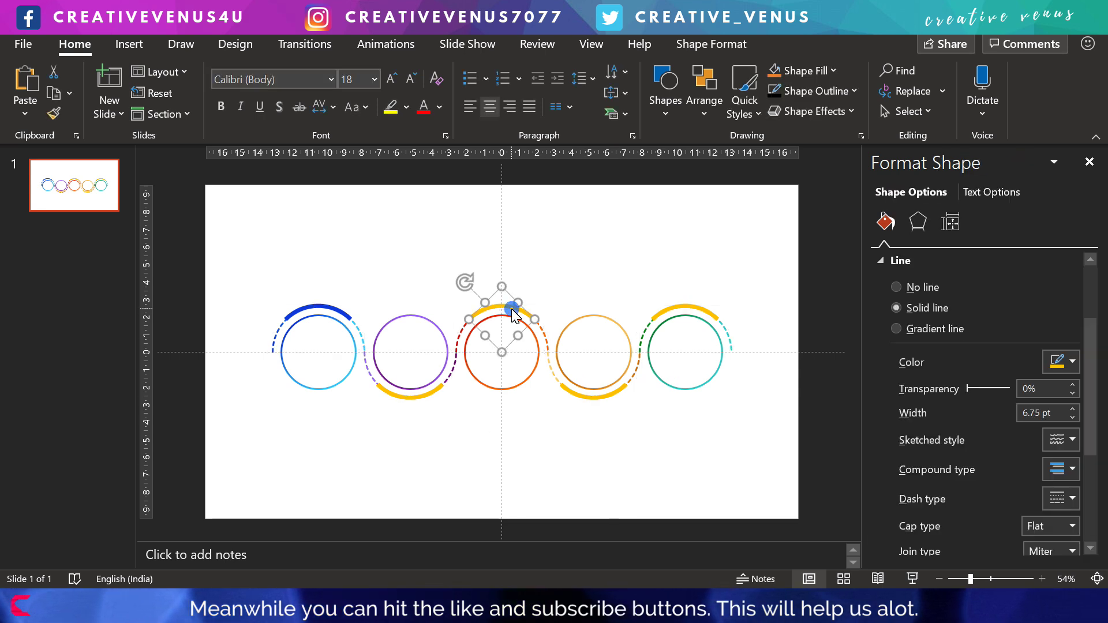
click(432, 397)
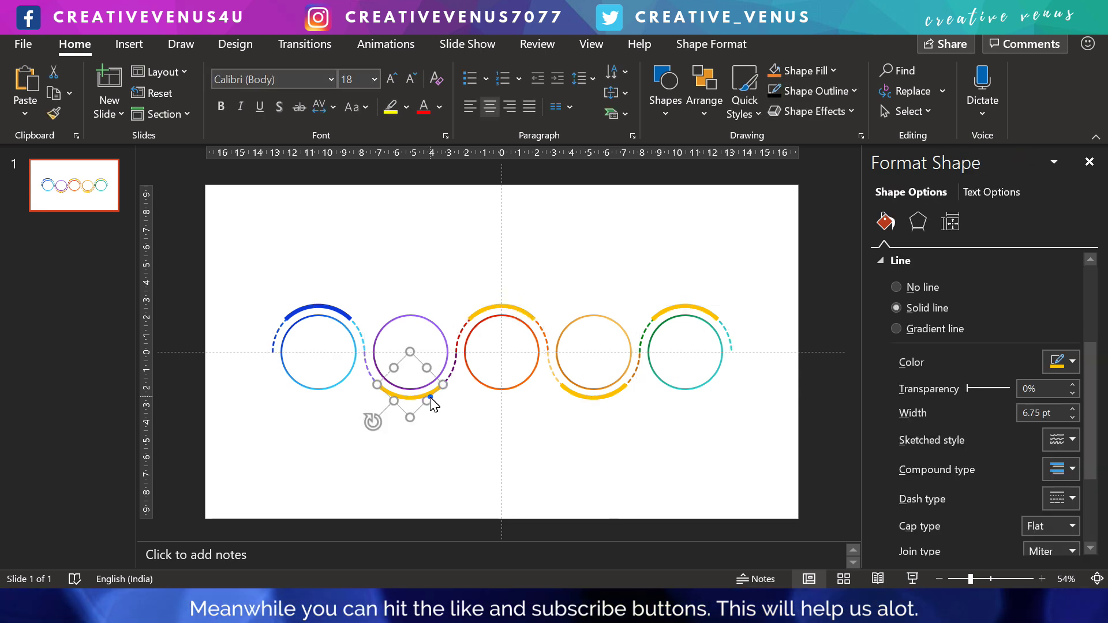
click(1070, 362)
click(326, 311)
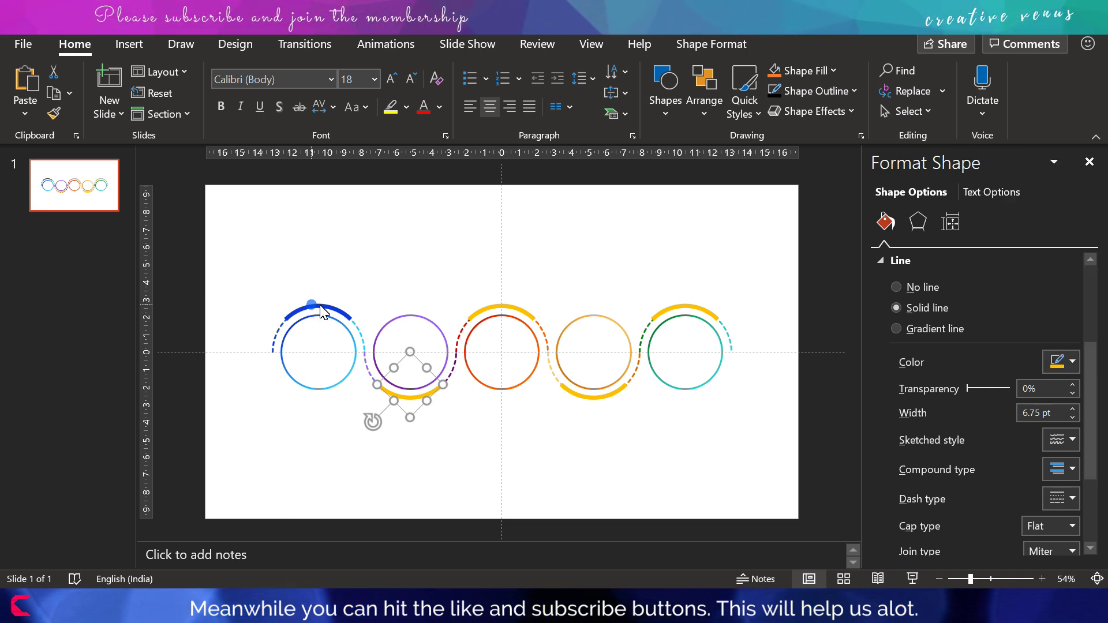
click(326, 312)
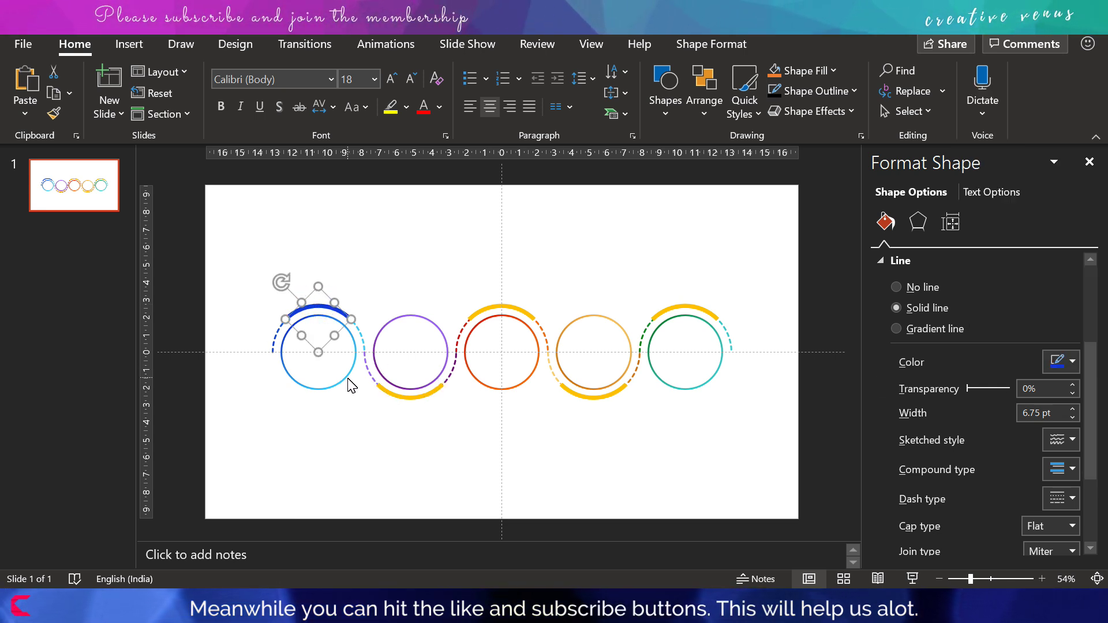
click(938, 330)
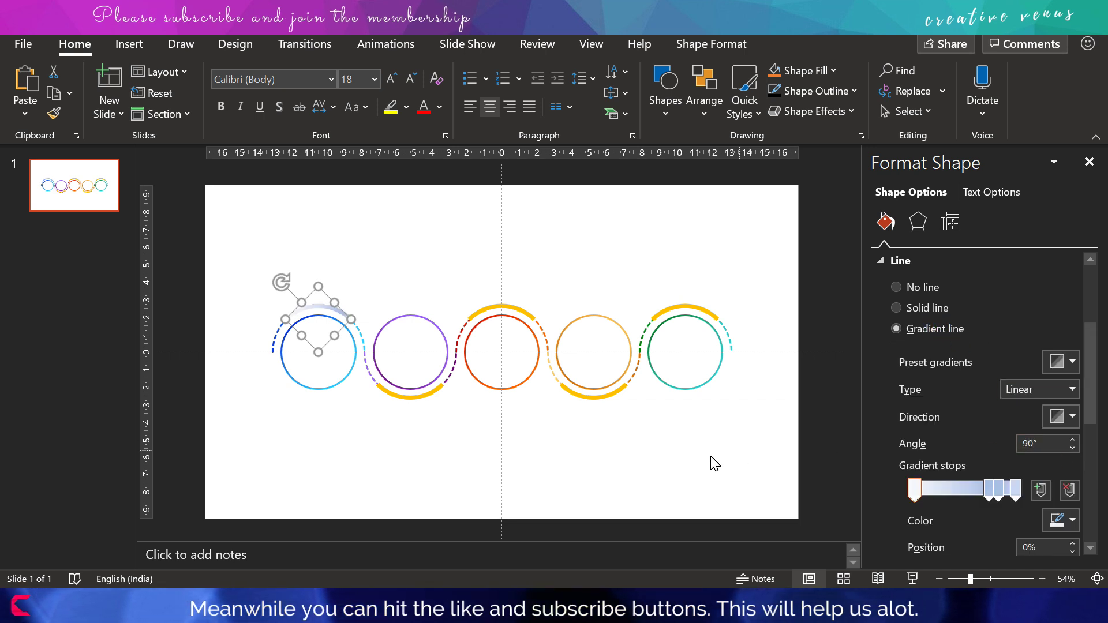
key(ctrl+z)
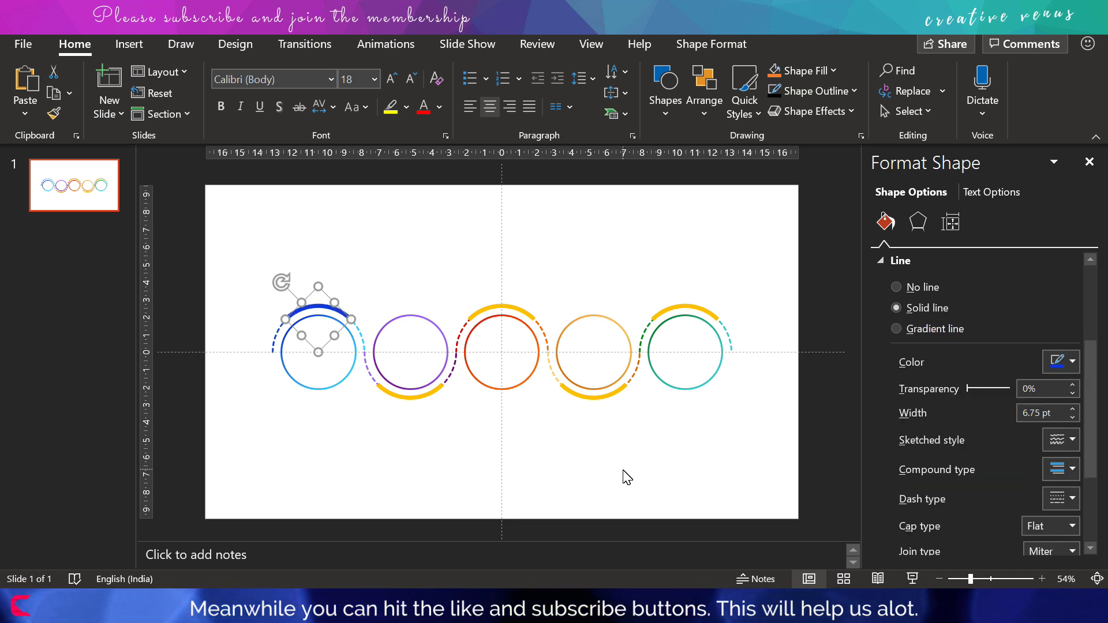
click(414, 400)
click(1071, 362)
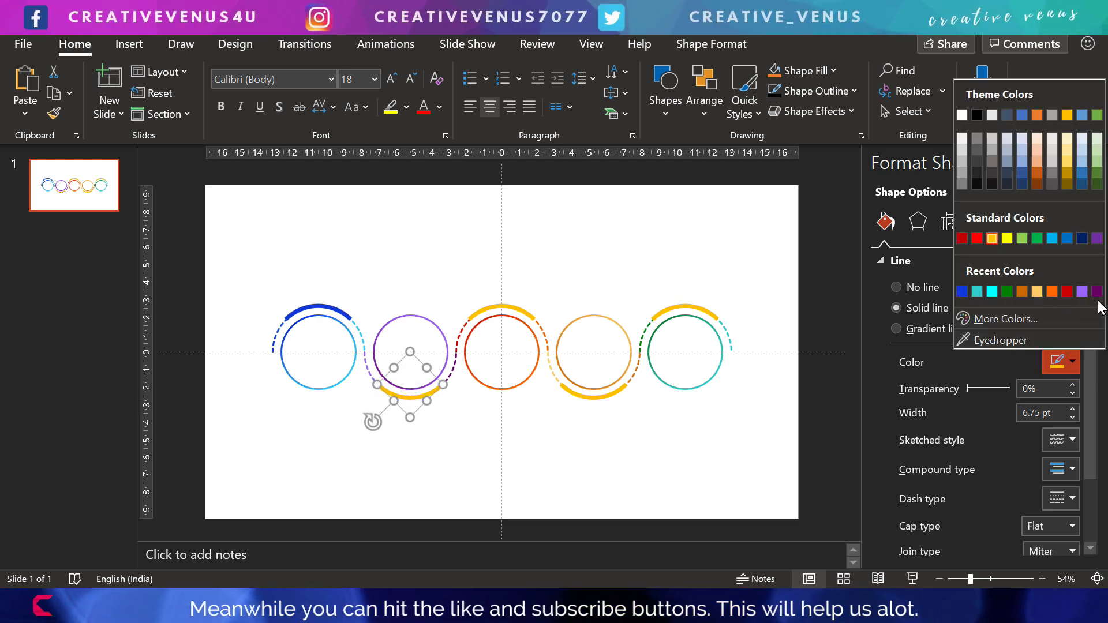
click(1097, 291)
Step: Colour the remaining arcs red, dark orange and green to match their rings
click(513, 309)
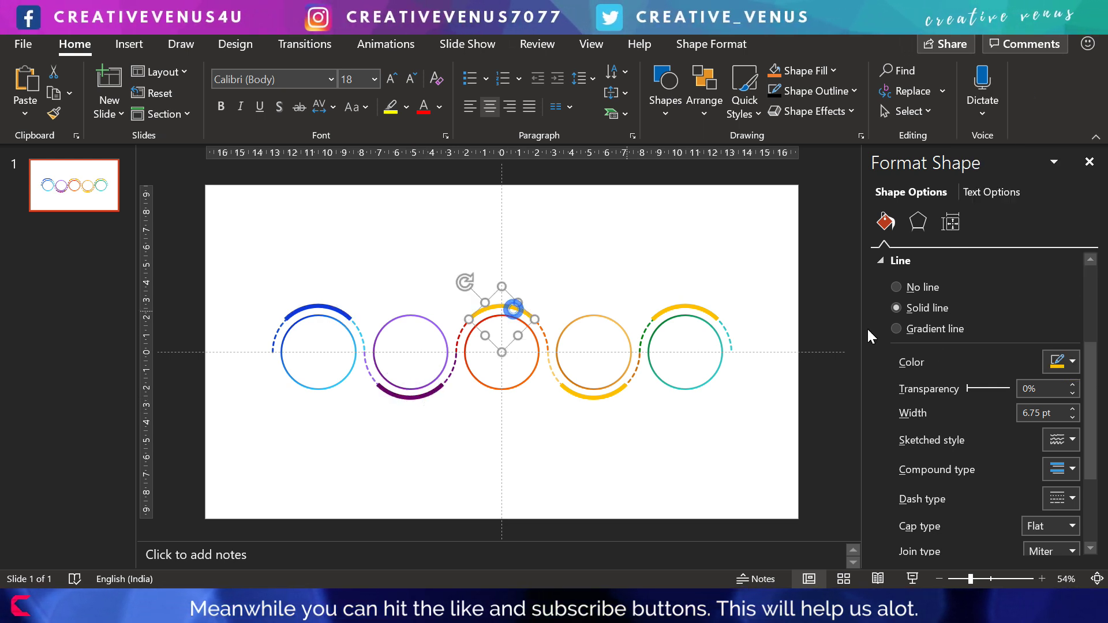
click(1071, 363)
click(1081, 293)
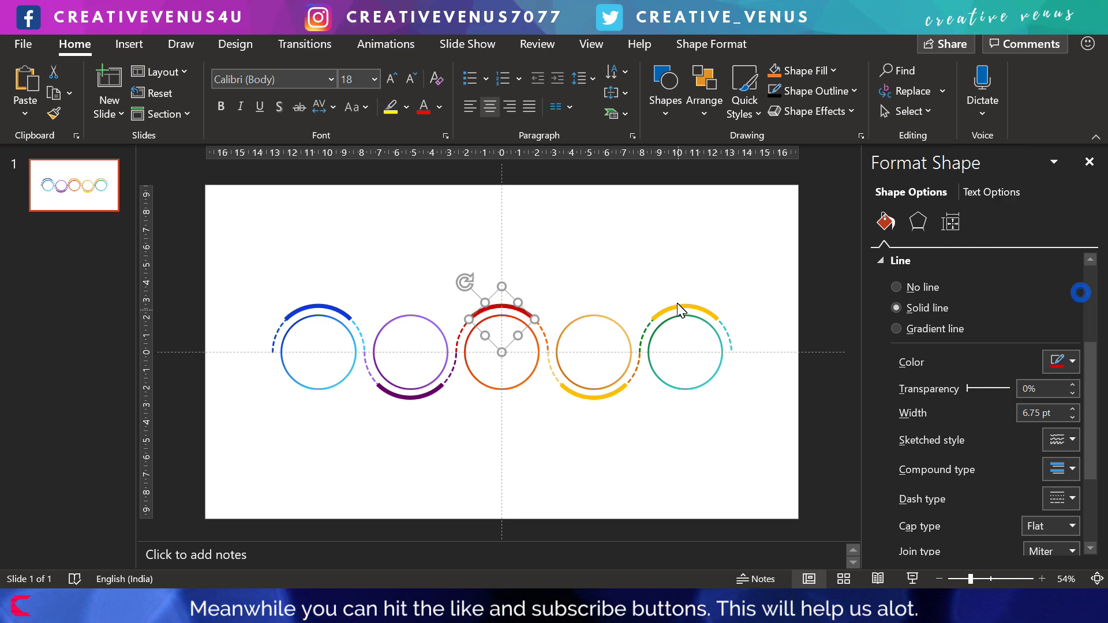
click(607, 398)
click(1069, 364)
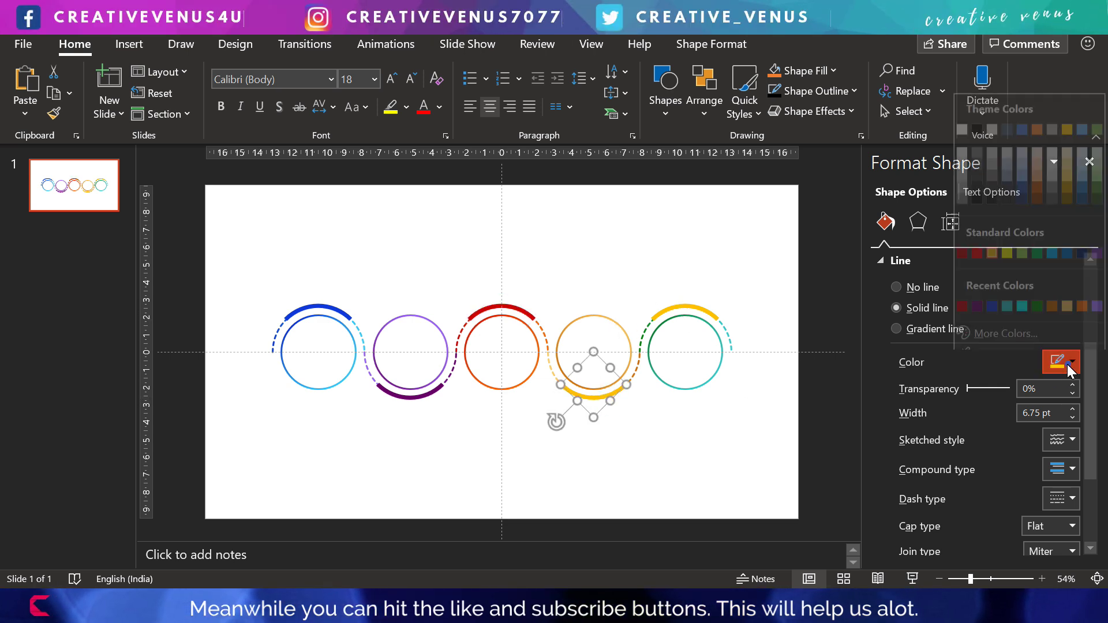
click(1054, 293)
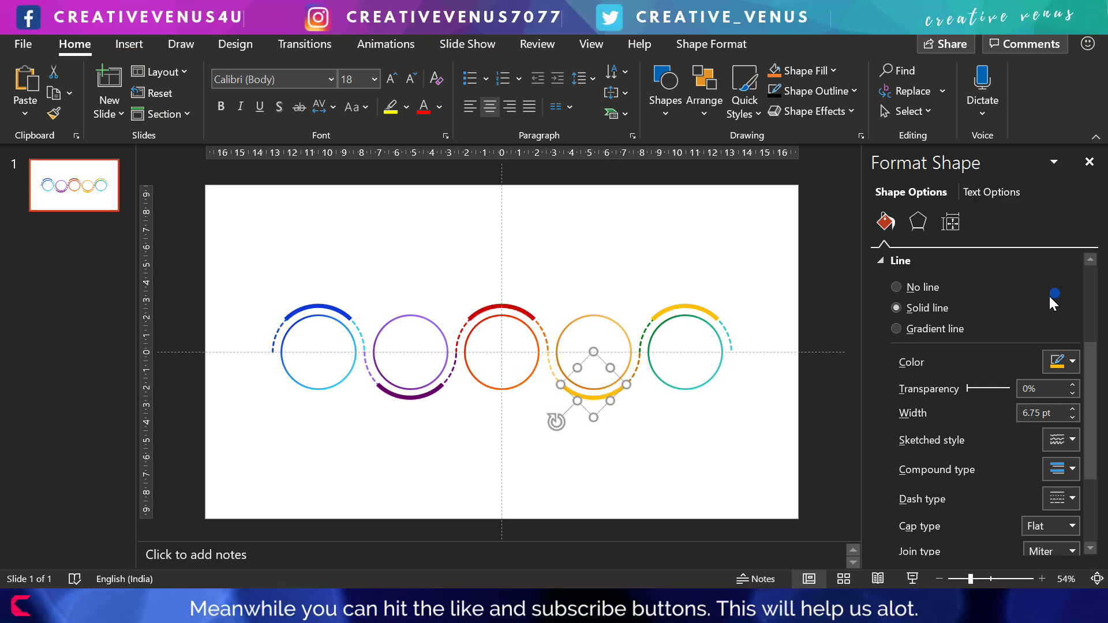
click(685, 308)
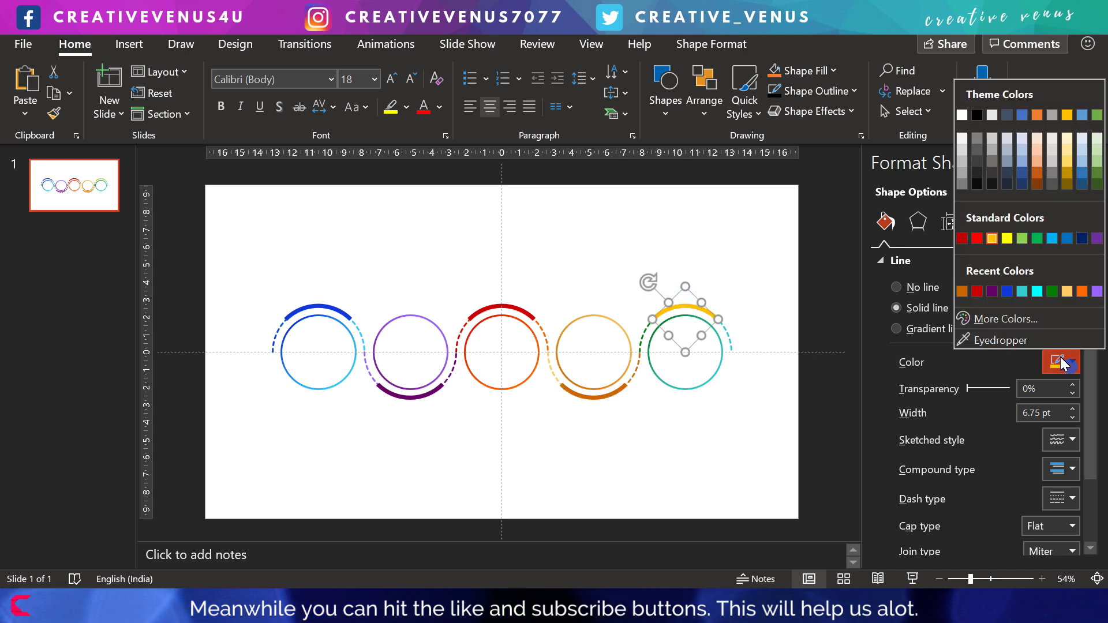
click(1052, 291)
Step: Thin the five solid arcs' line width down to 3.5 pt
click(687, 451)
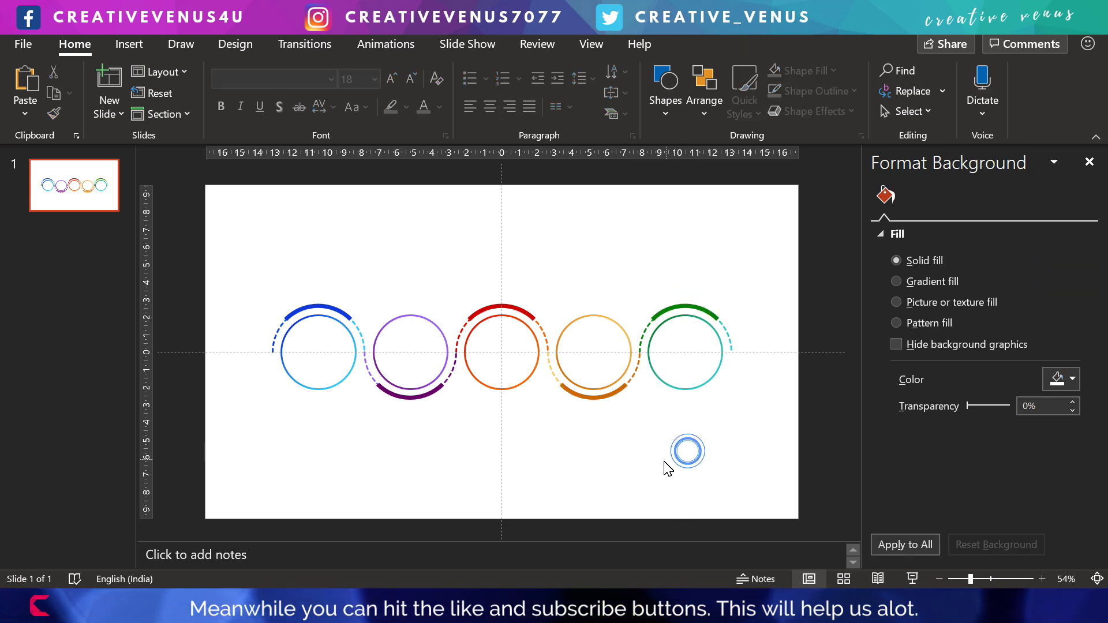
click(298, 311)
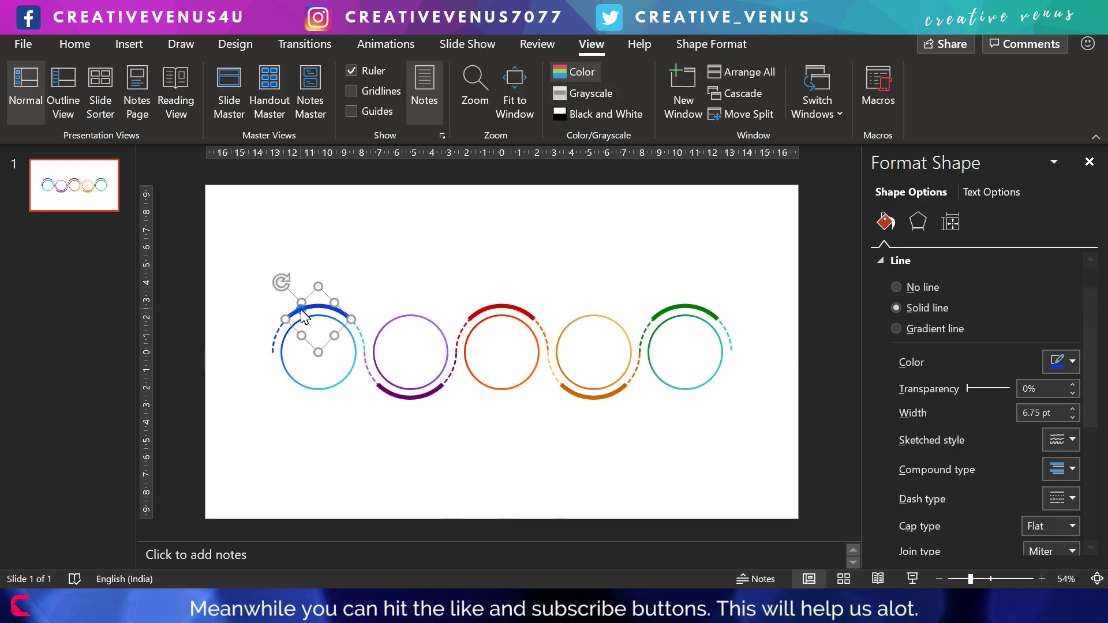
shift+click(424, 398)
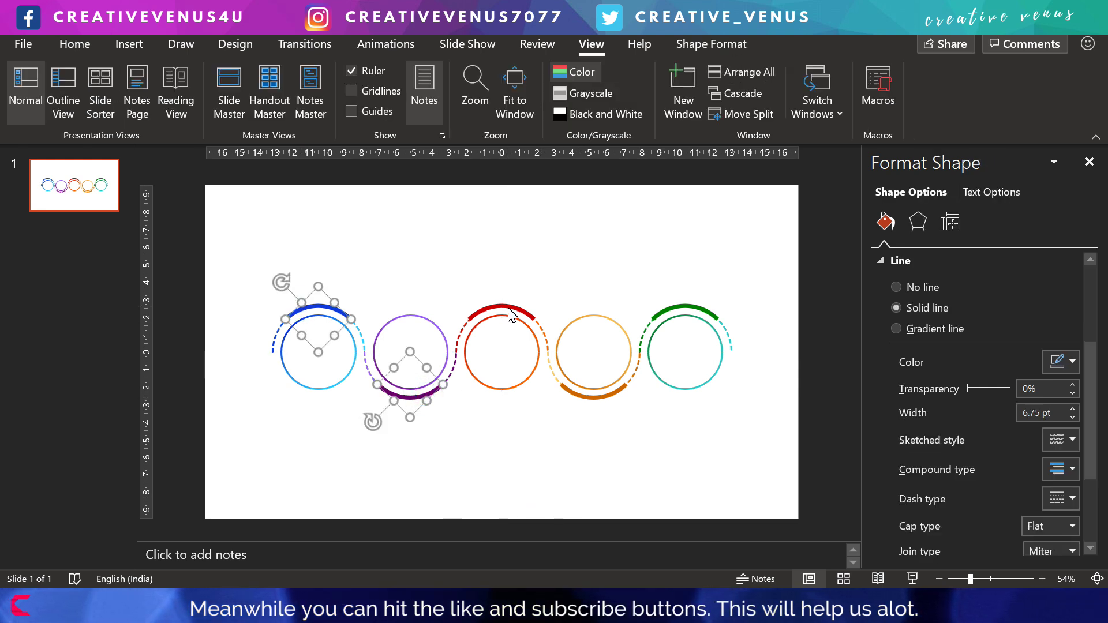
shift+click(502, 307)
shift+click(589, 398)
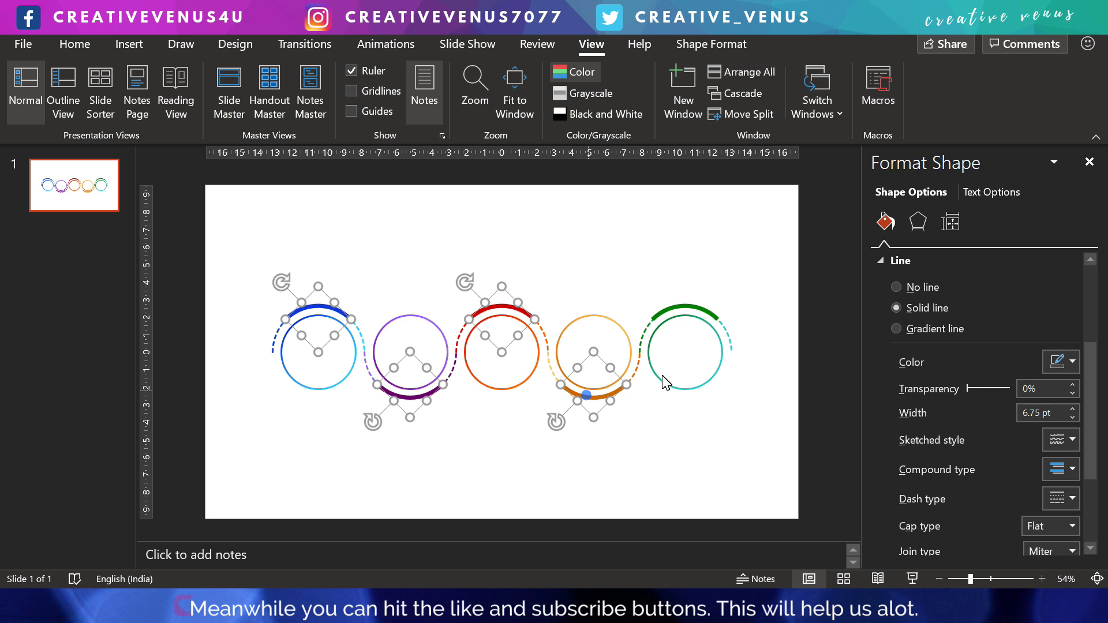
shift+click(702, 308)
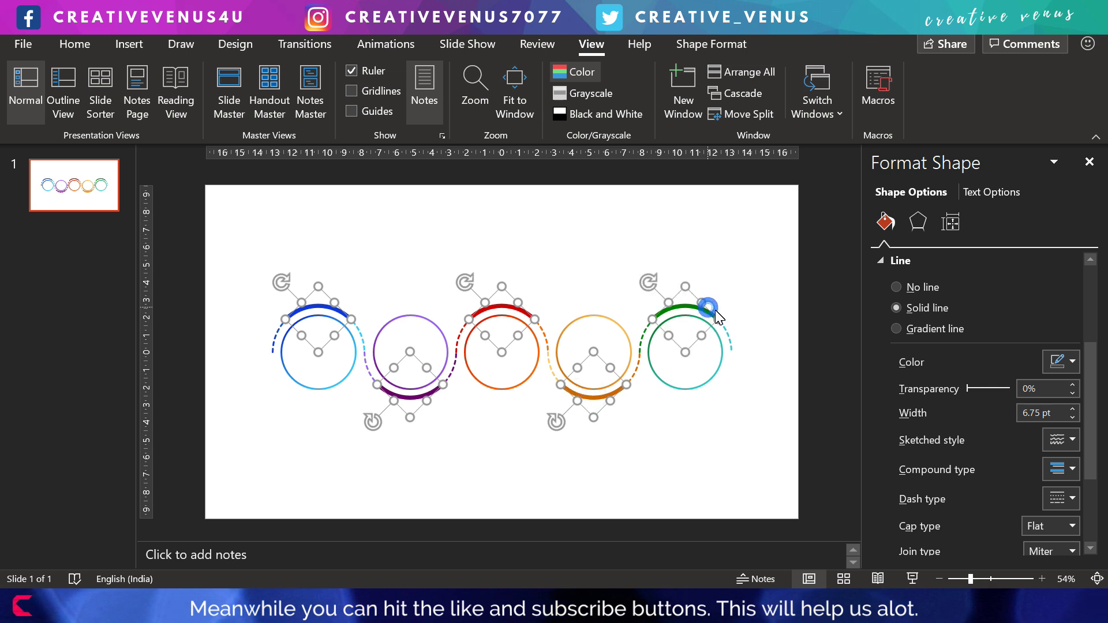
click(1072, 417)
click(1072, 417)
click(1071, 417)
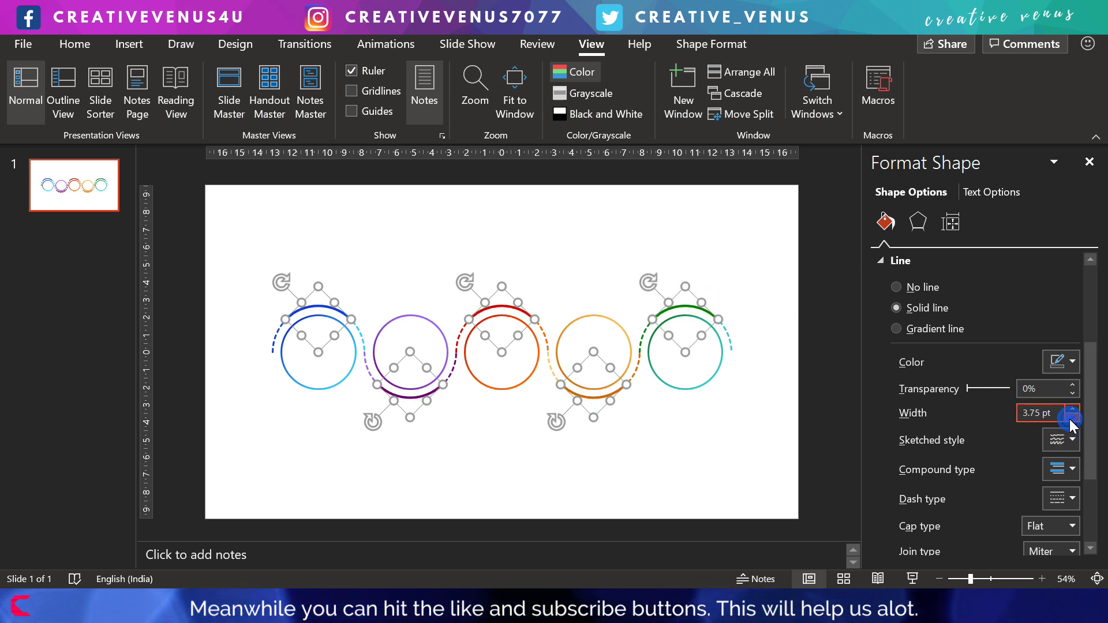
Step: Give the arcs round caps and round line joins
drag(1087, 383, 1089, 443)
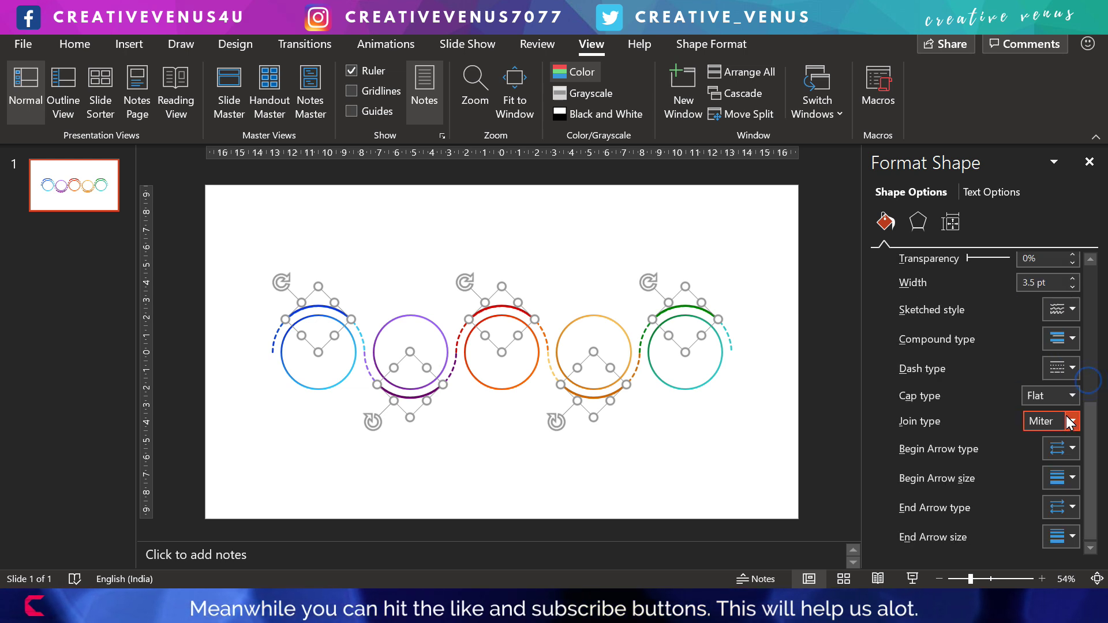
click(1071, 397)
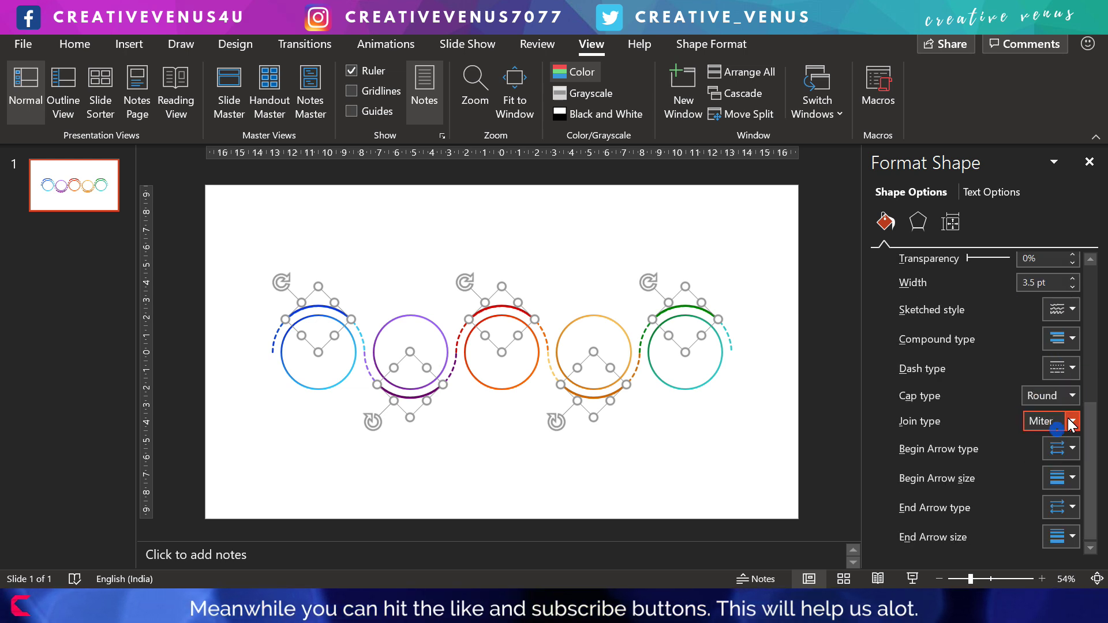
click(1069, 423)
click(1051, 441)
click(782, 460)
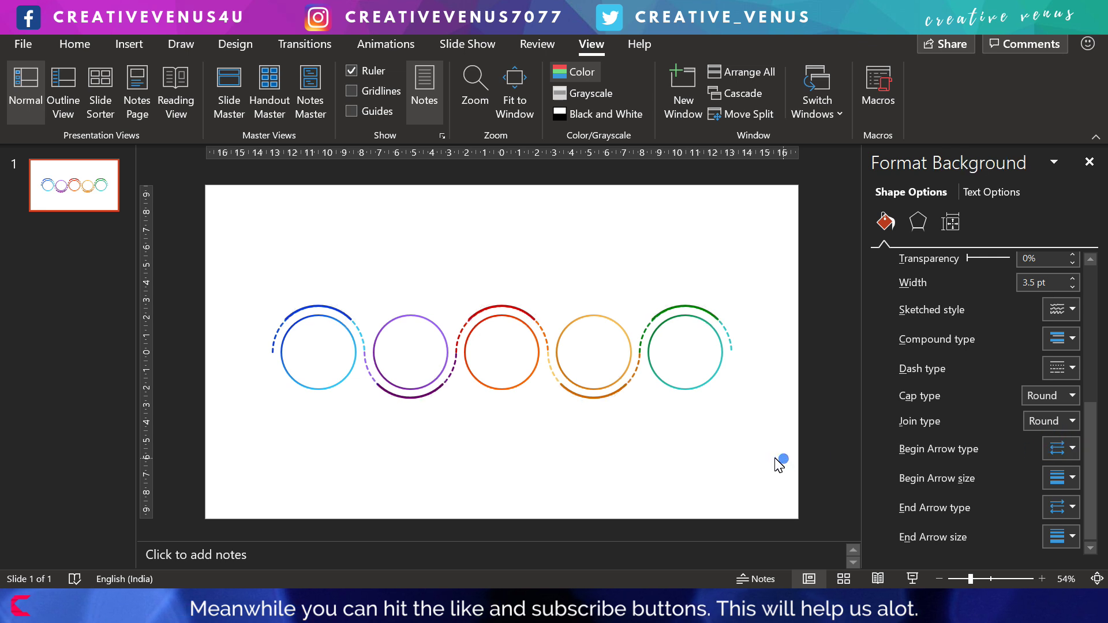
Step: Reselect the five solid arcs on the blue, purple, red, orange and green rings
click(328, 312)
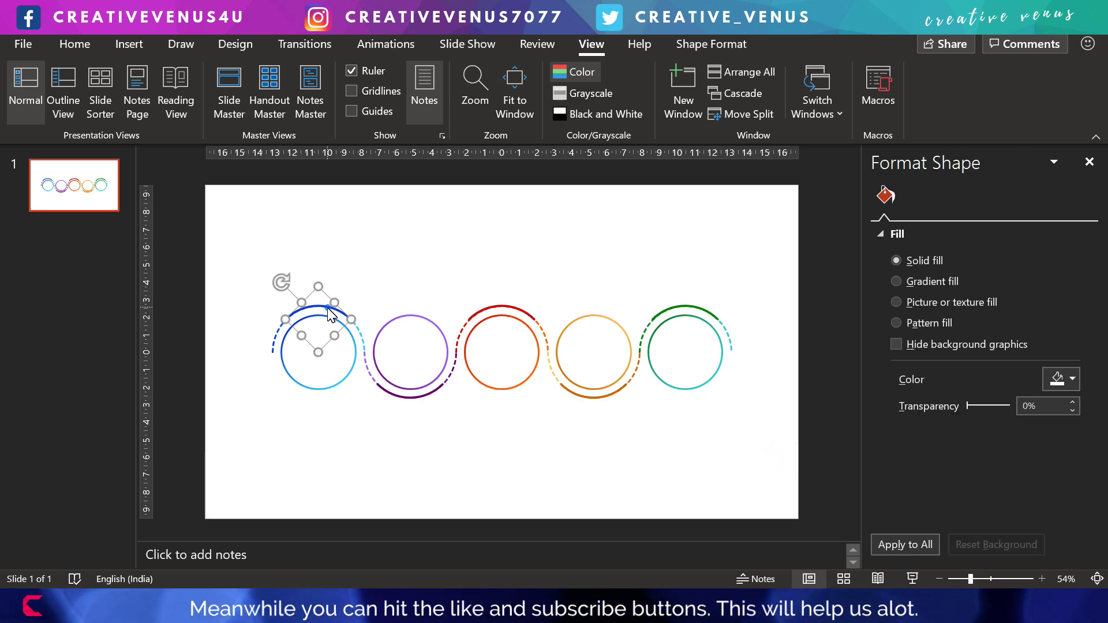
shift+click(404, 398)
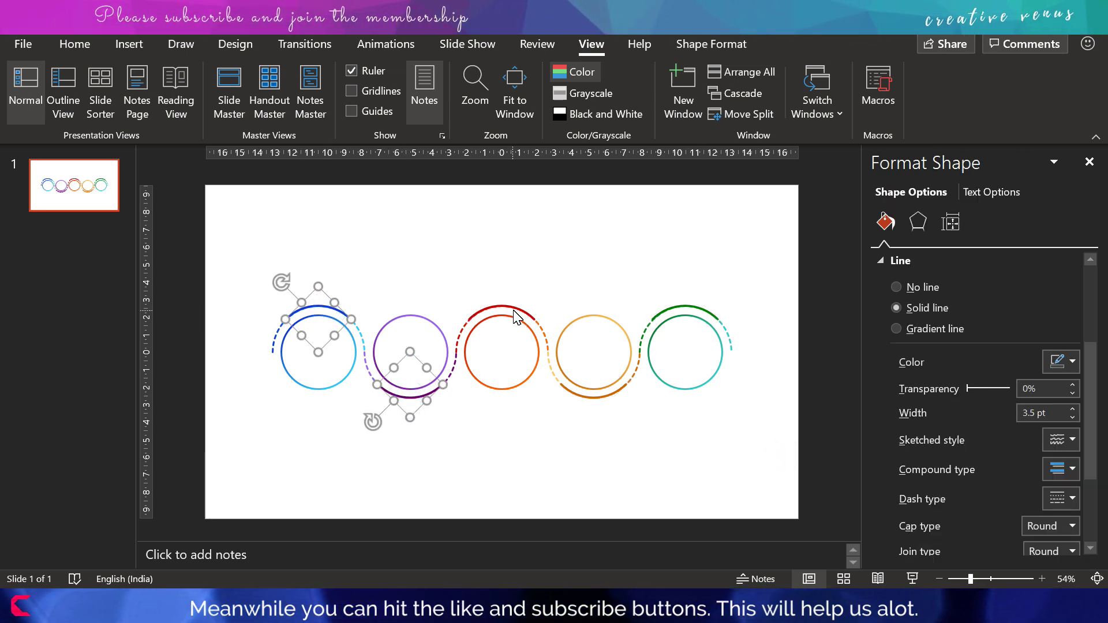
shift+click(513, 310)
shift+click(612, 398)
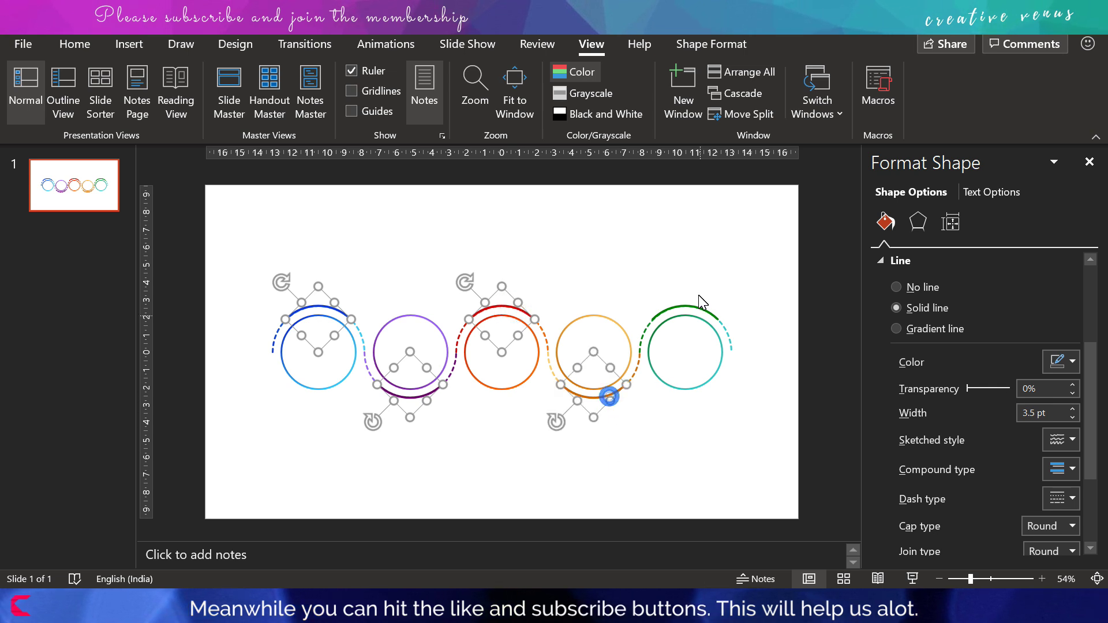
shift+click(687, 310)
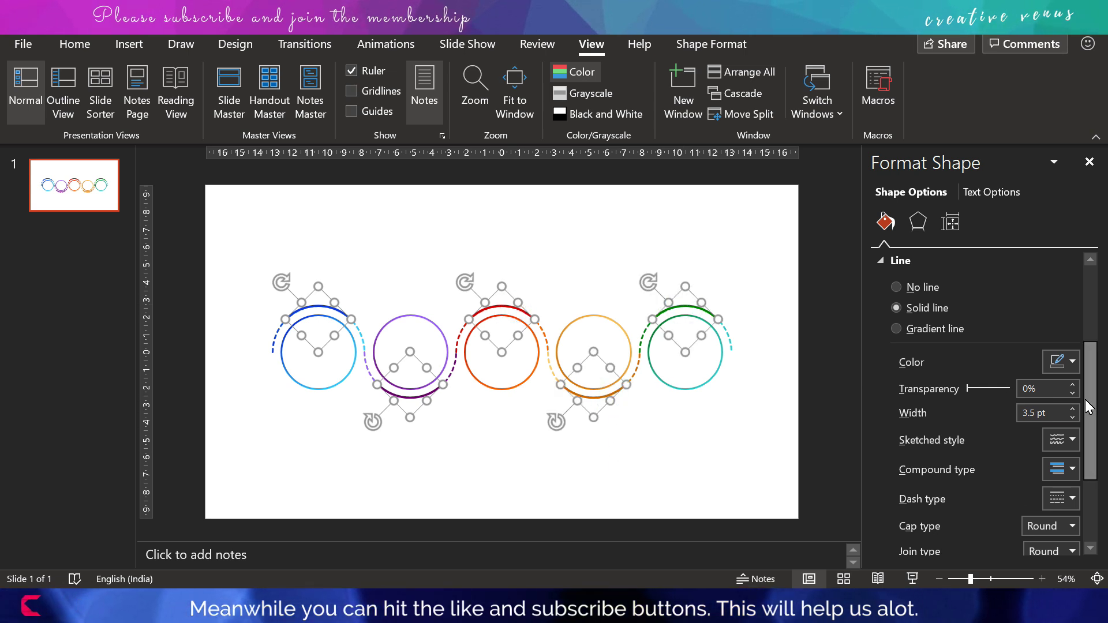
drag(1085, 400, 1085, 459)
Step: Add round dot ends to both the start and end of the five arcs
click(1069, 508)
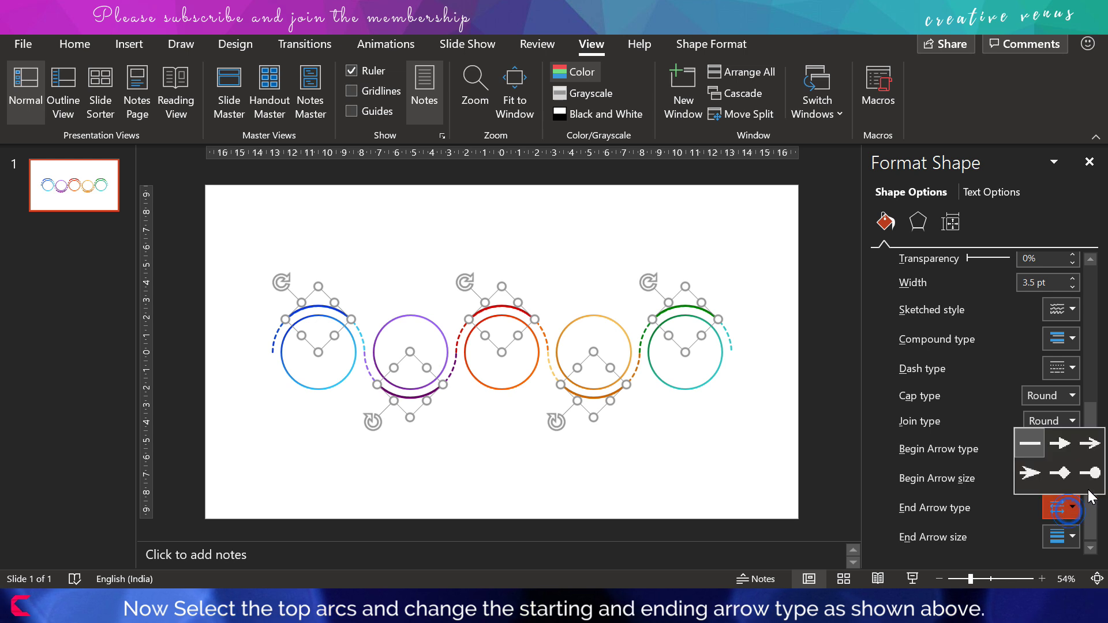
click(1089, 475)
click(1068, 457)
click(1013, 496)
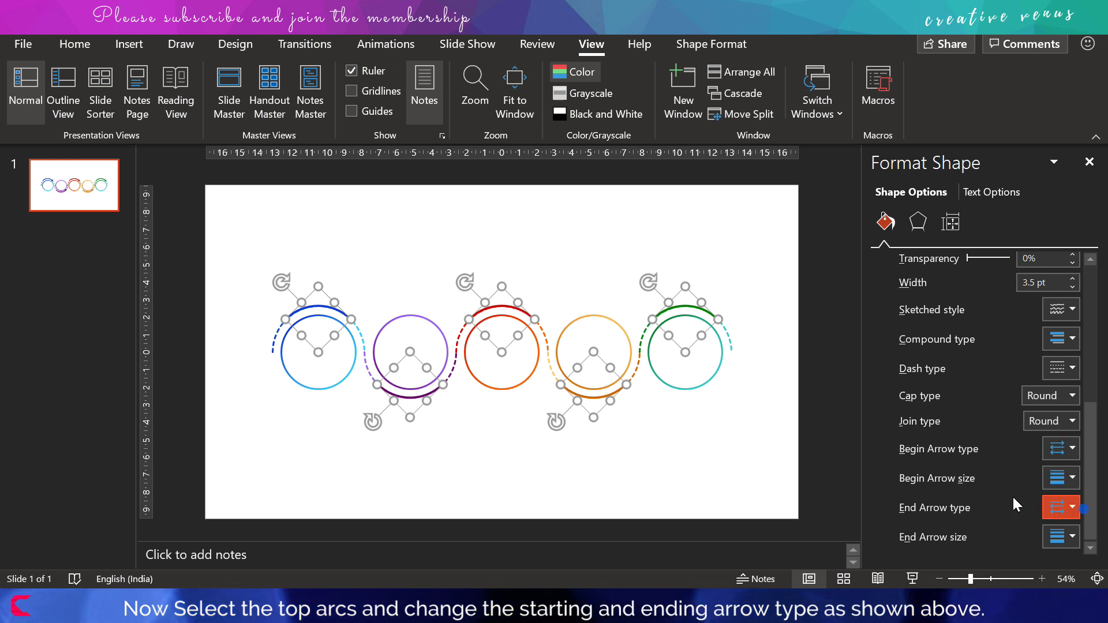
click(712, 462)
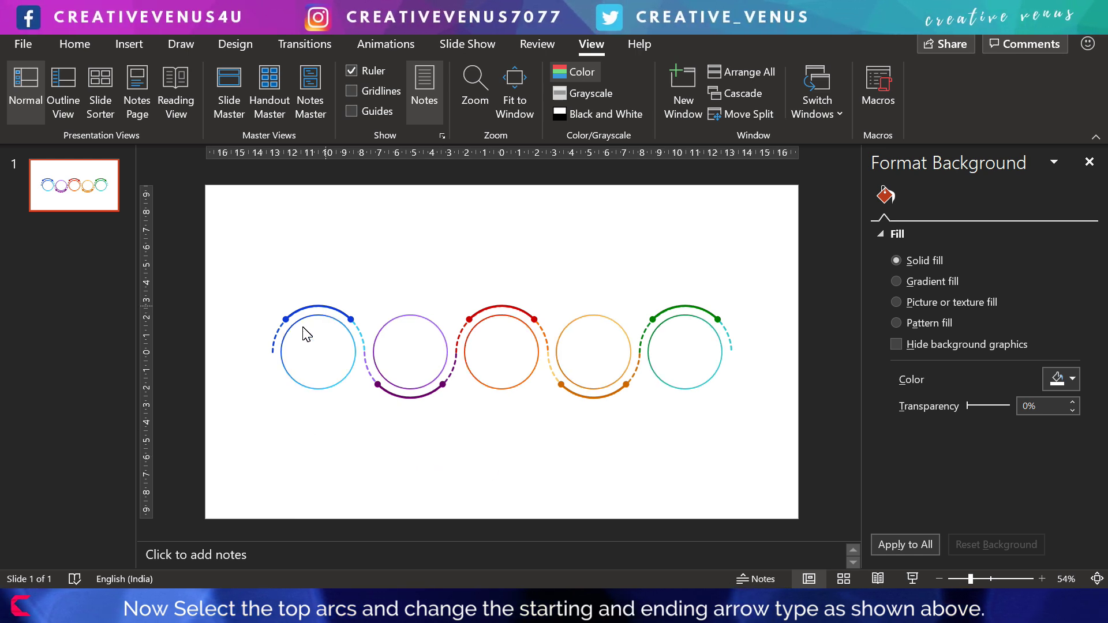
Step: Reduce the five solid arcs' line width from 3.5 pt to 2.75 pt
click(281, 347)
shift+click(370, 373)
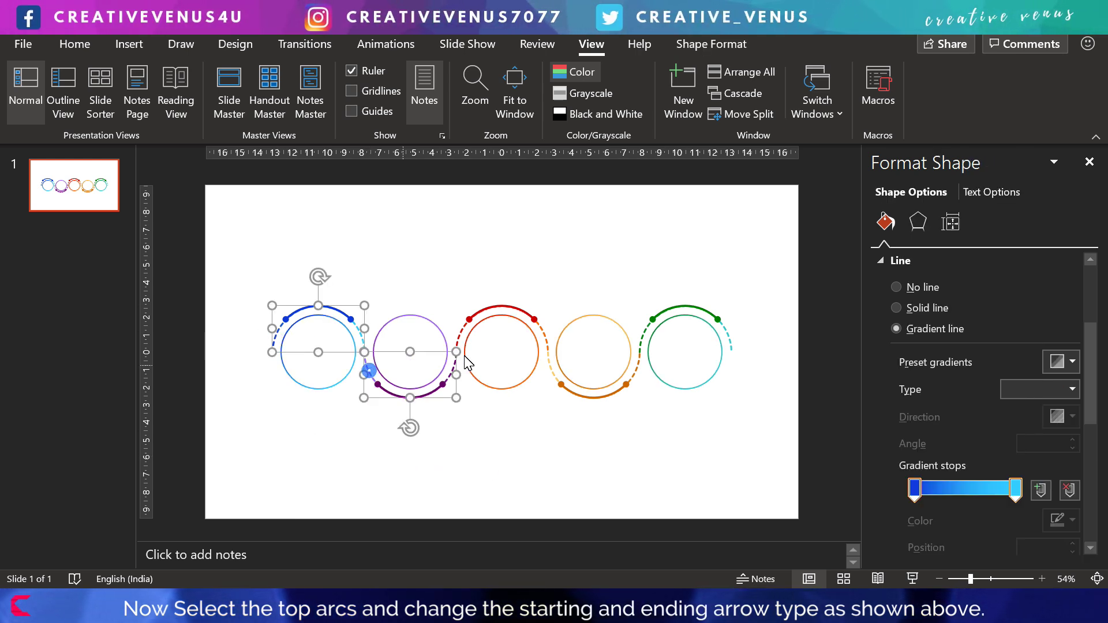
shift+click(464, 340)
shift+click(555, 378)
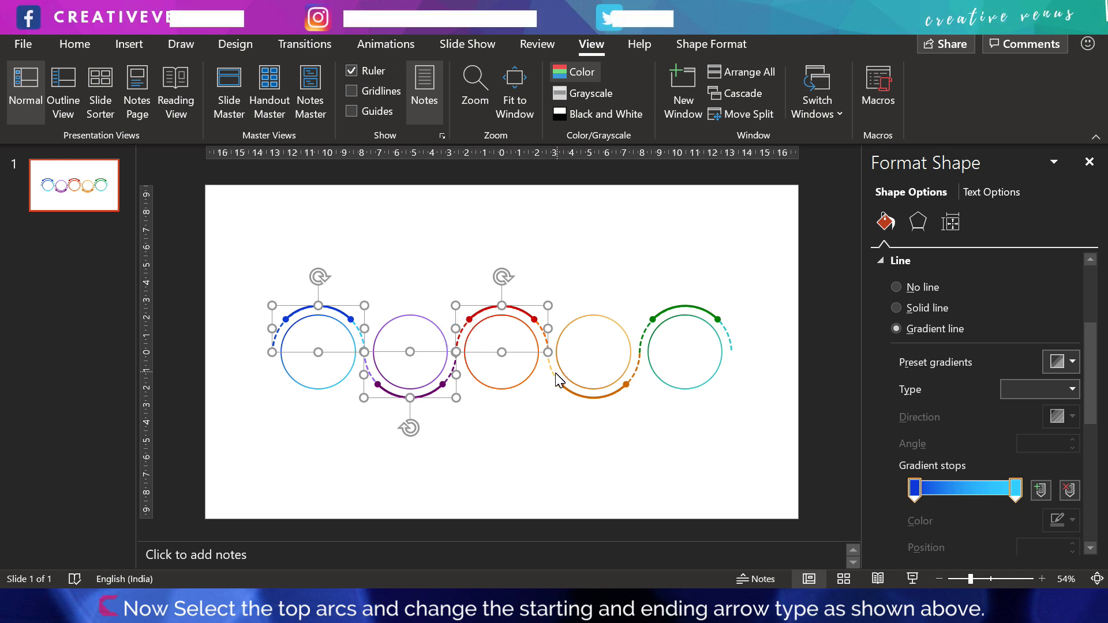
shift+click(642, 340)
drag(1090, 388, 1075, 449)
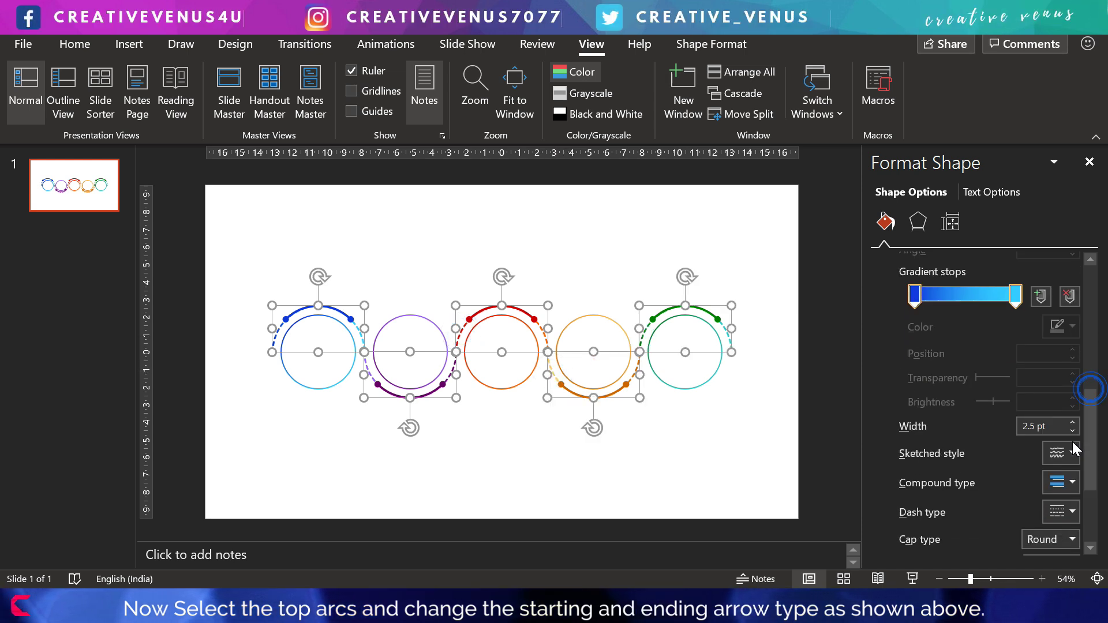
click(725, 450)
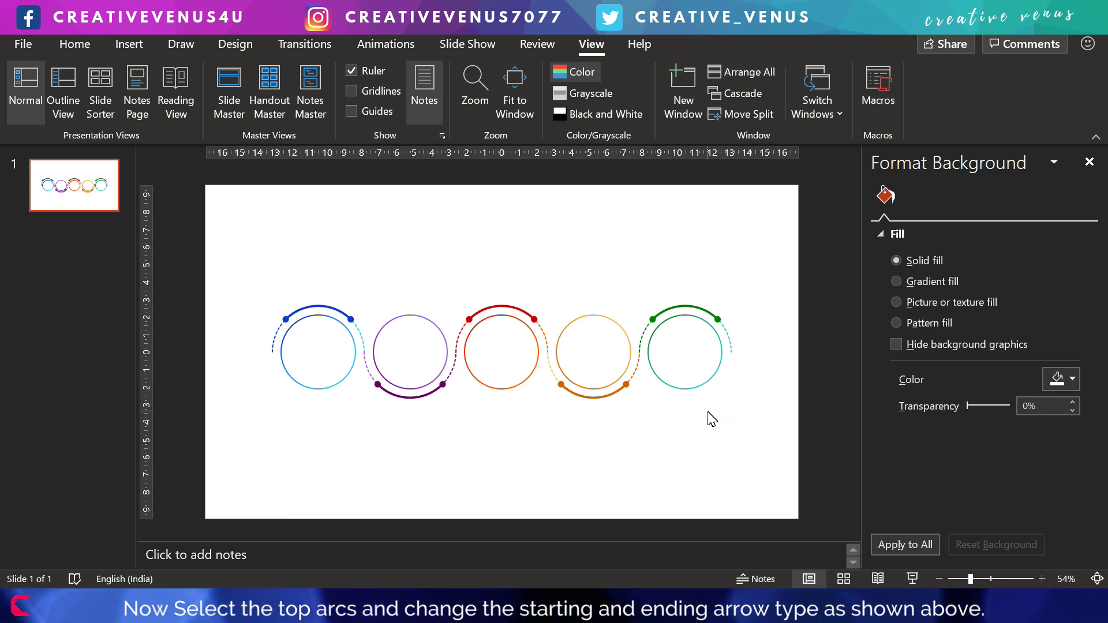
click(333, 314)
shift+click(428, 397)
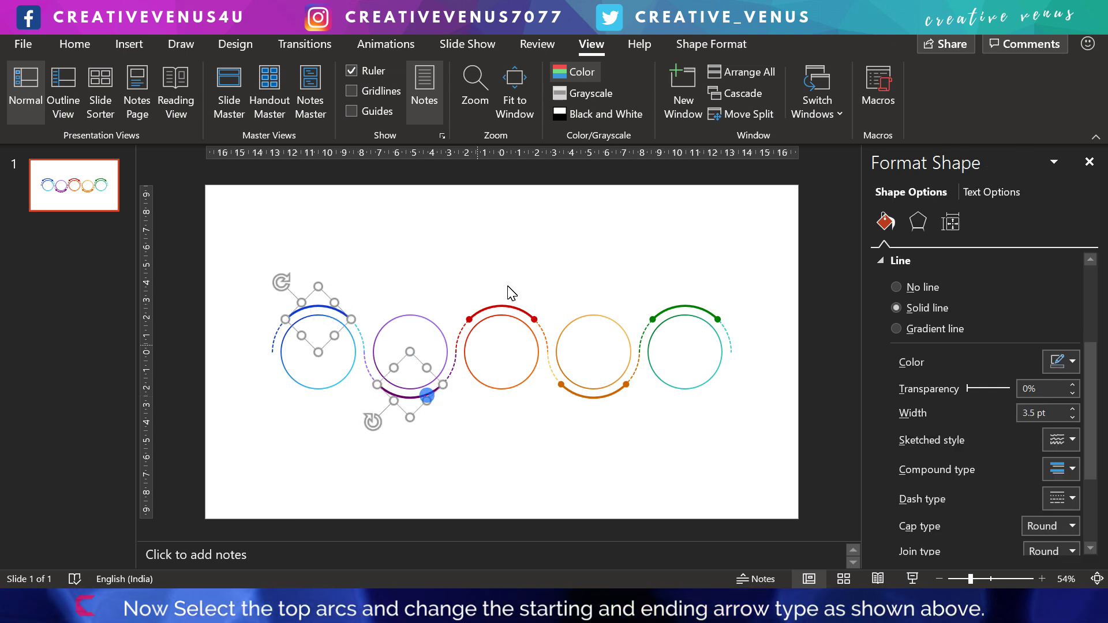
shift+click(507, 318)
shift+click(610, 396)
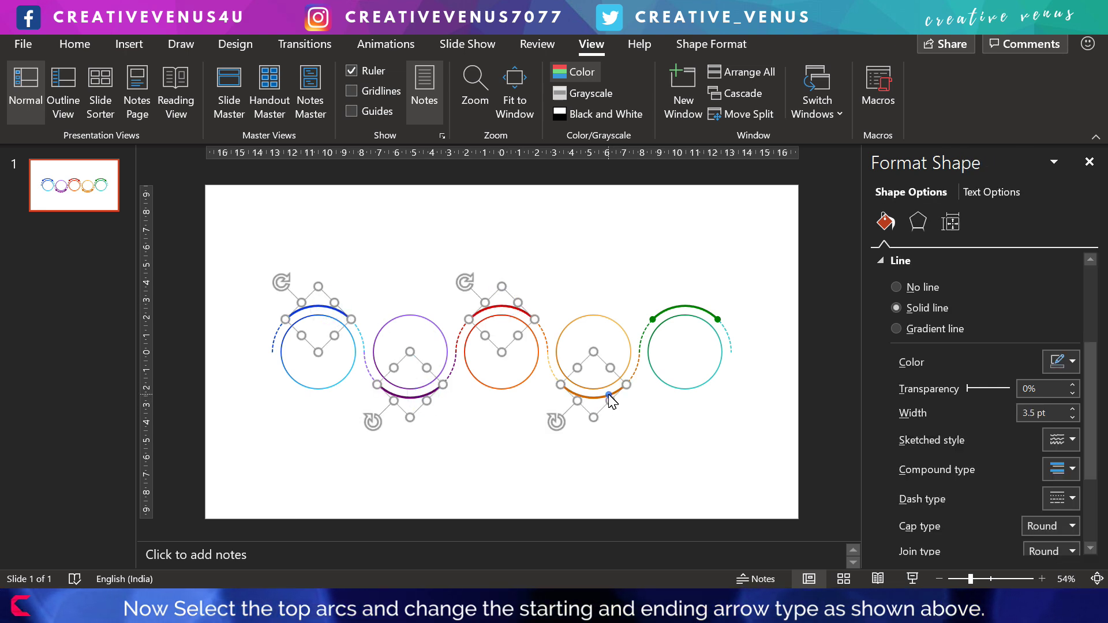
shift+click(692, 307)
click(1073, 418)
click(1074, 418)
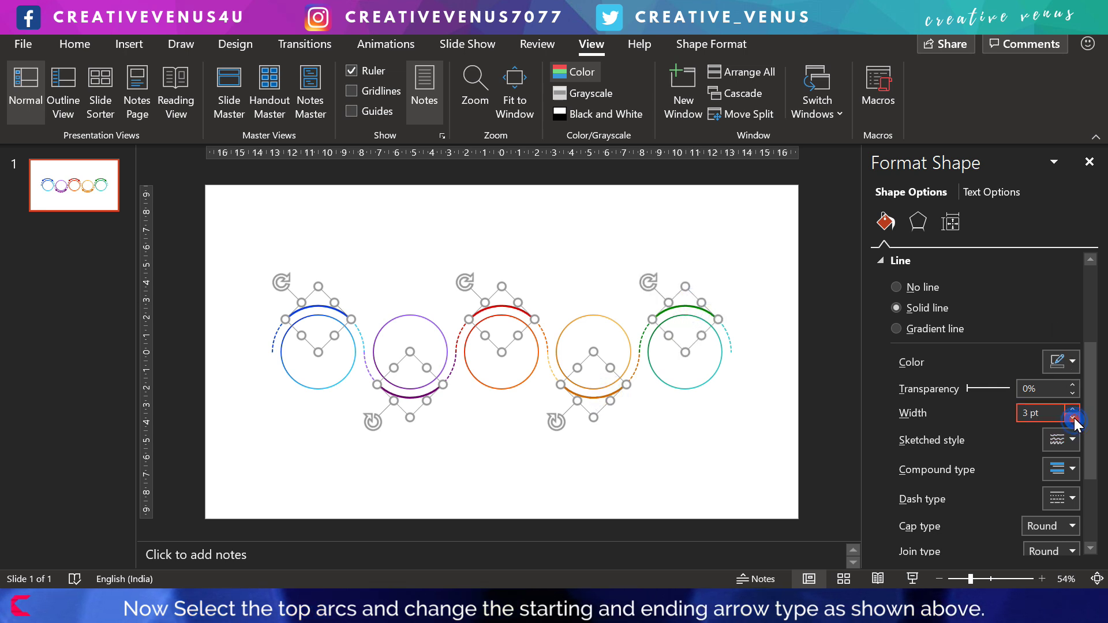
click(1074, 417)
click(694, 463)
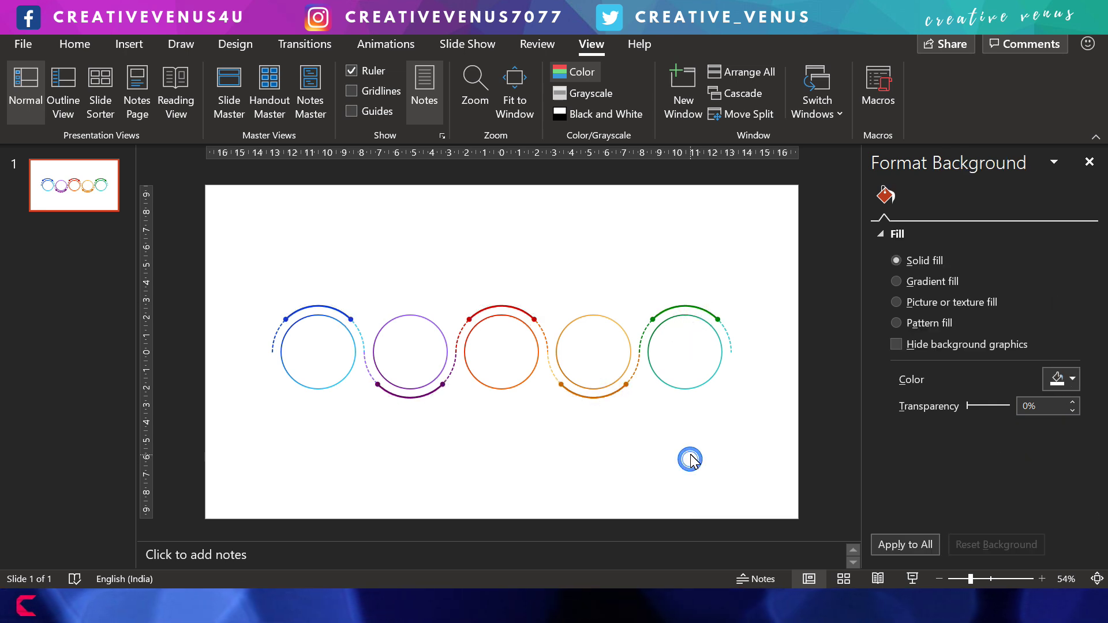
Step: Delete the left end point of the first circle's outer dashed arc using Edit Points
click(271, 345)
click(726, 44)
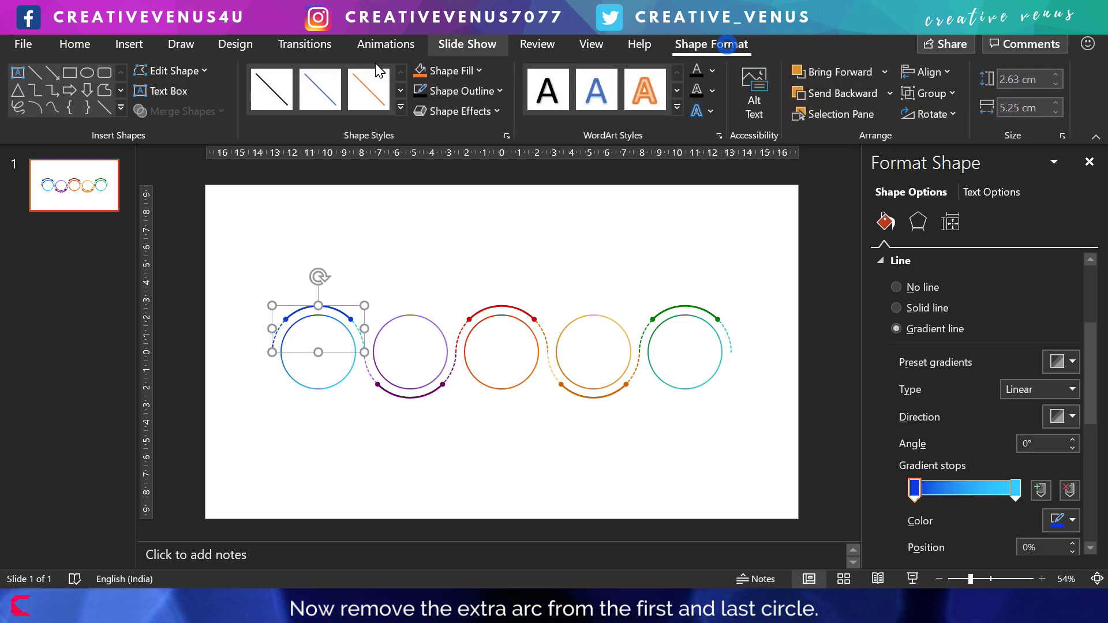
click(185, 75)
click(185, 117)
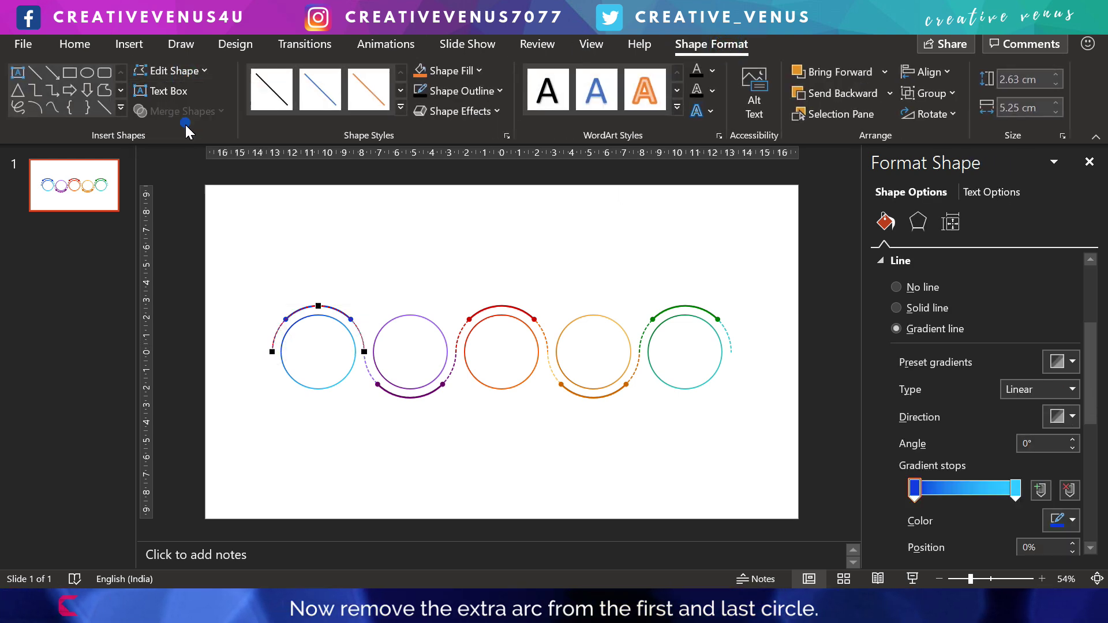
right_click(271, 352)
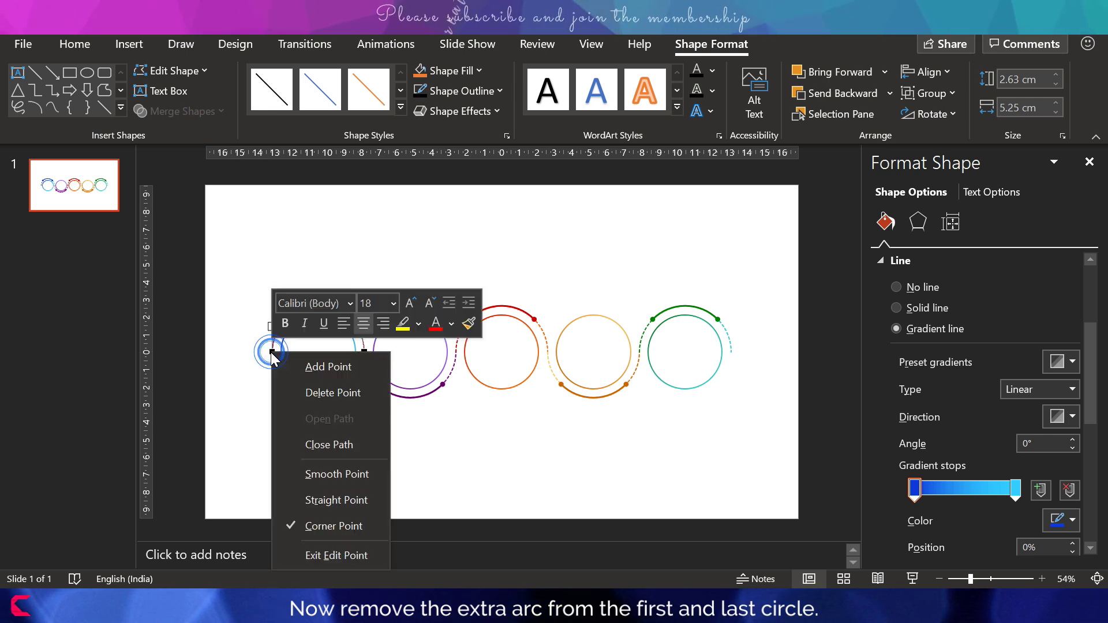
click(335, 389)
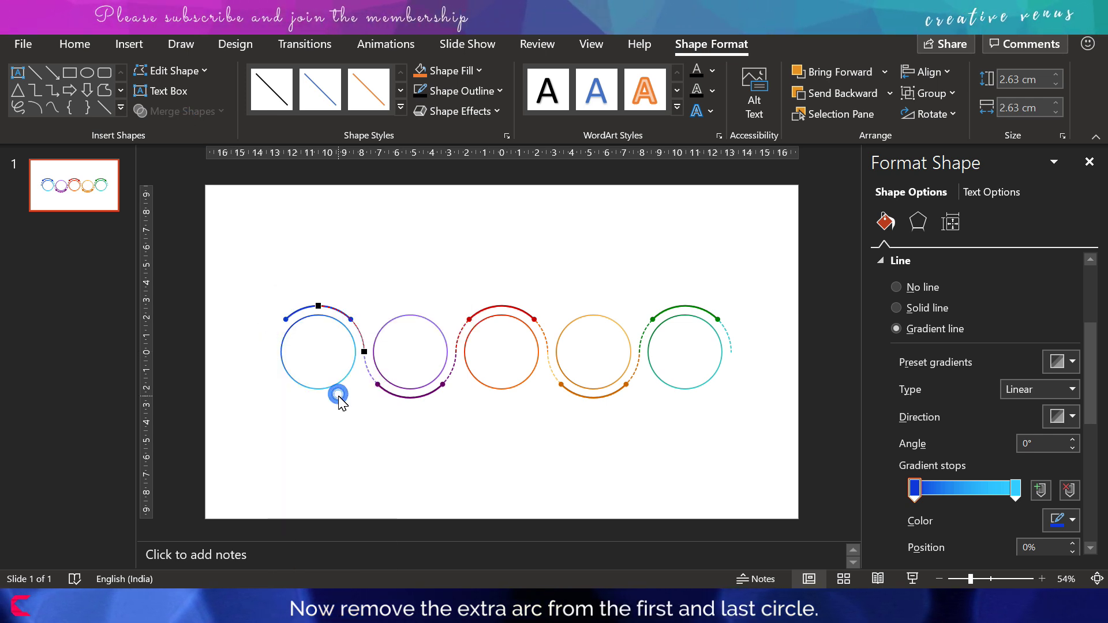
Step: Delete the right end point of the last circle's outer green dashed arc
click(729, 347)
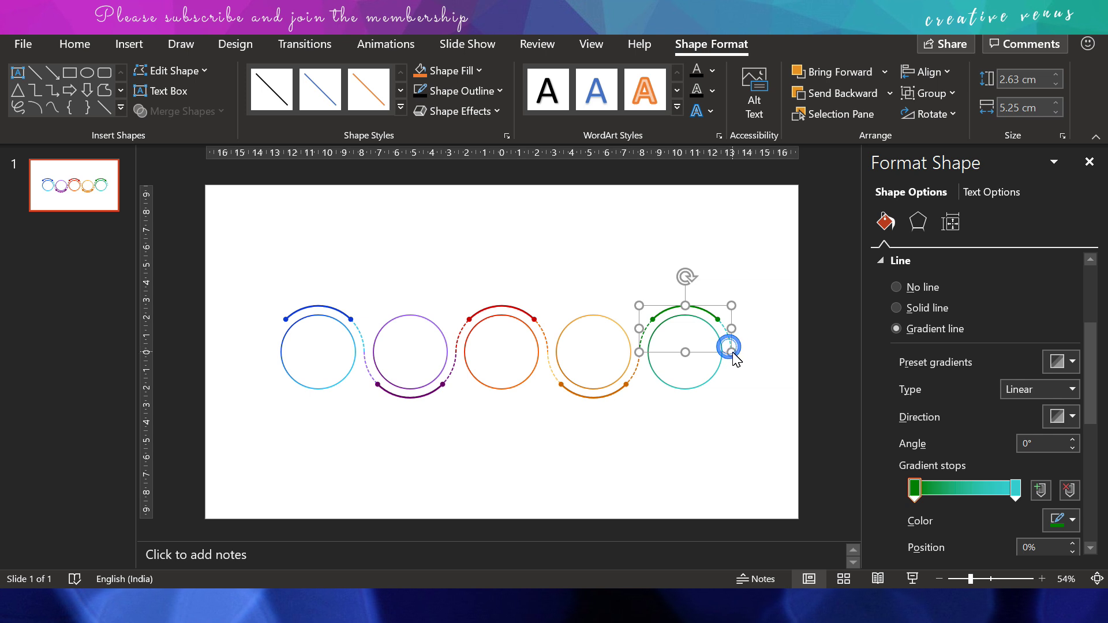
click(178, 71)
click(165, 126)
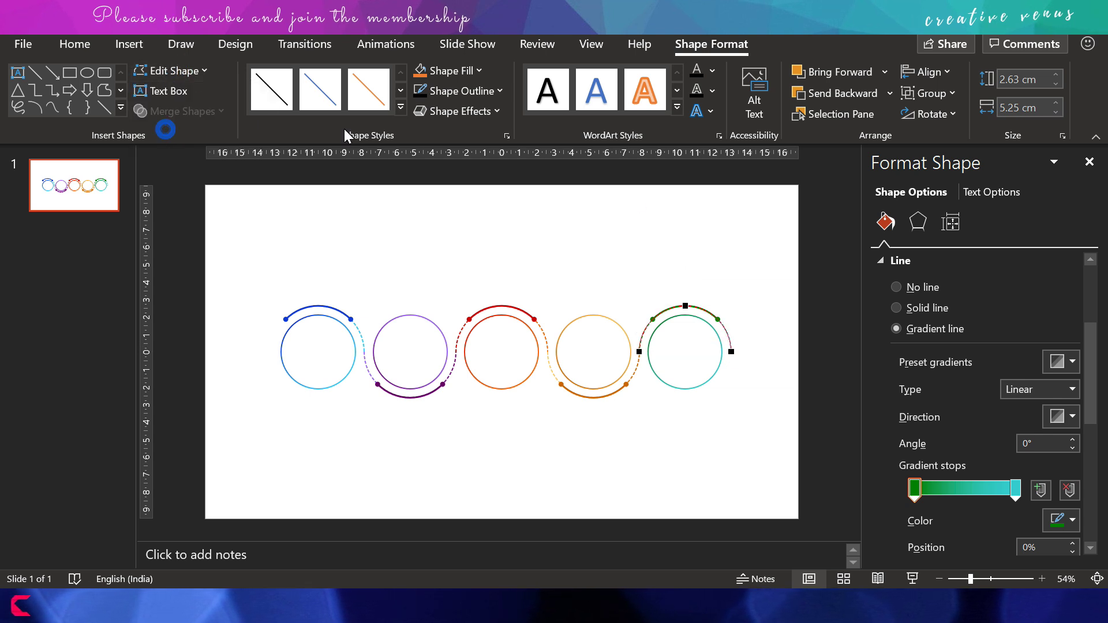
right_click(732, 352)
click(779, 390)
Step: Enlarge the letter a to 32 pt and place a copy reading 'b' in the purple circle
click(751, 407)
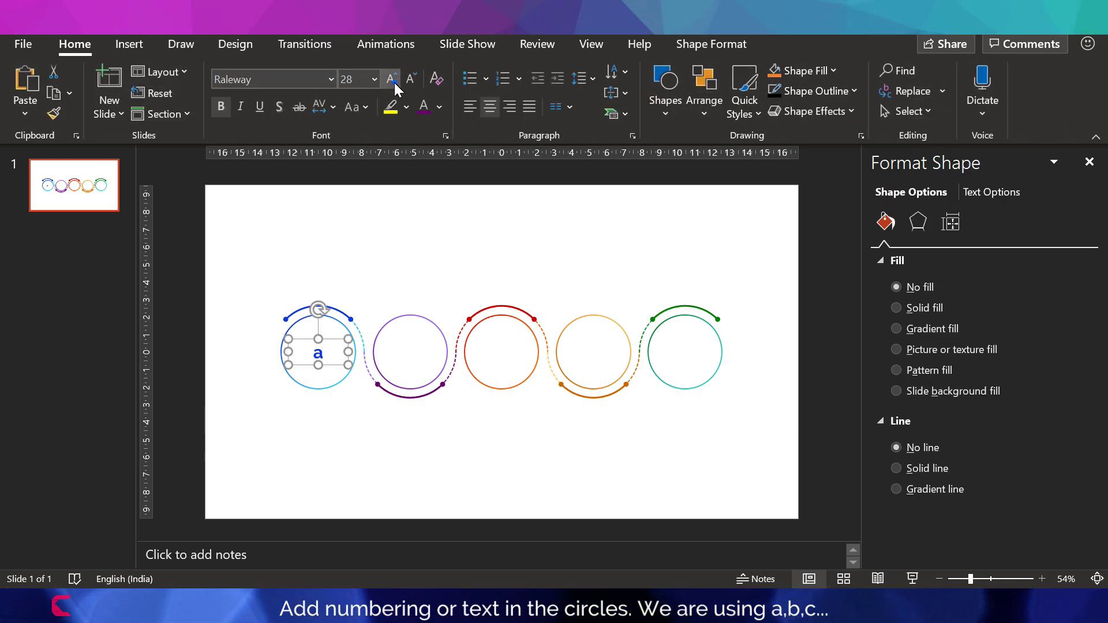
click(394, 82)
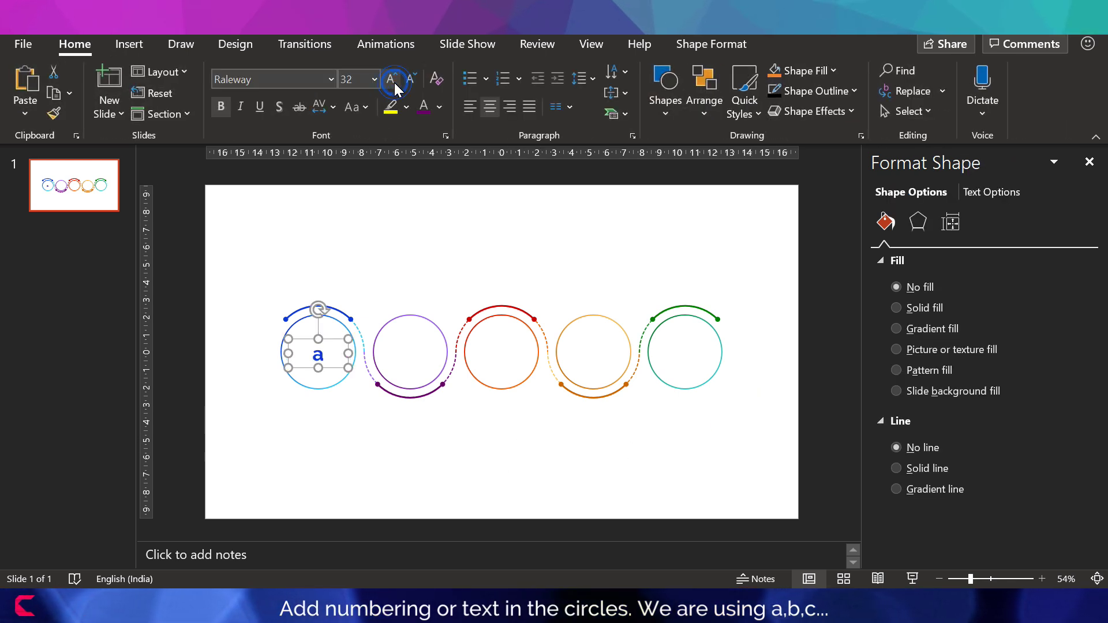
drag(329, 341, 429, 343)
click(410, 358)
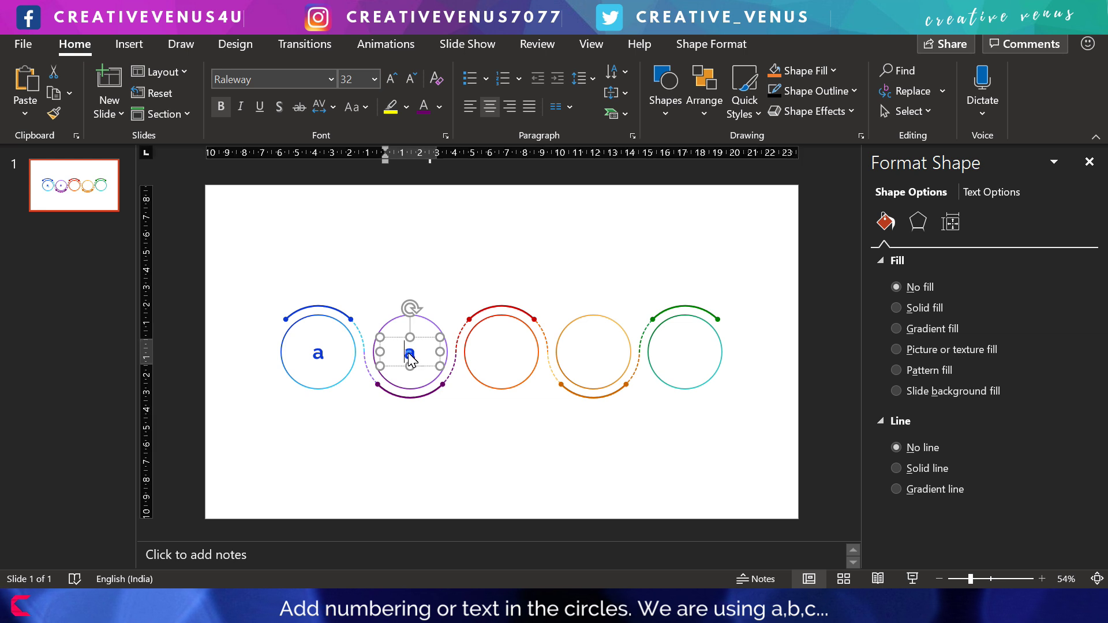
double_click(410, 358)
text(b)
Step: Duplicate the b box into the red circle and change its letter to 'c'
click(430, 346)
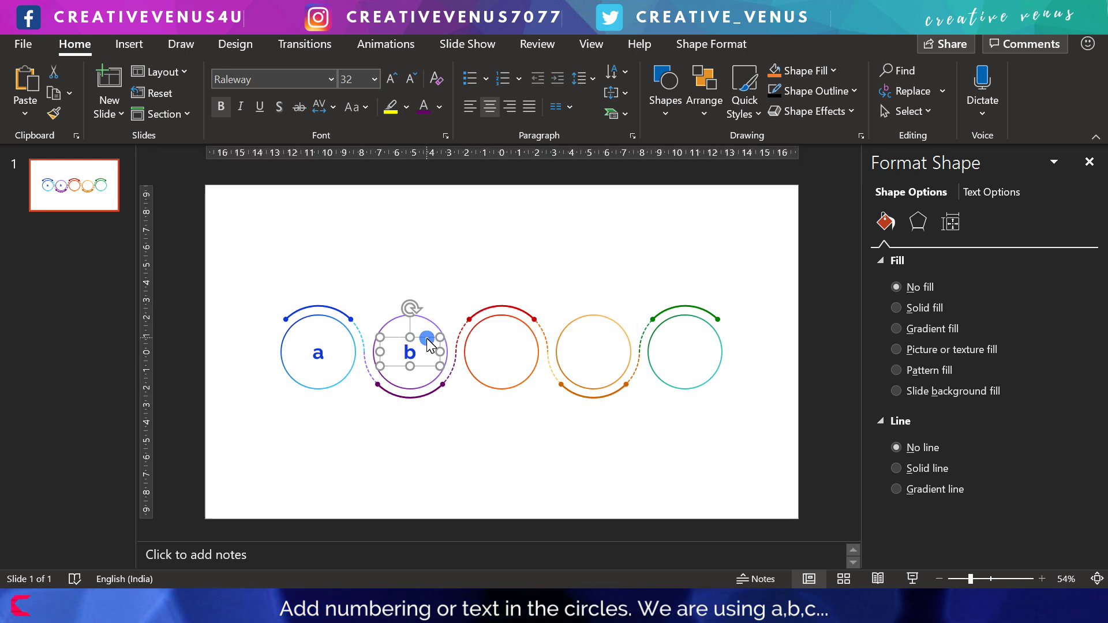
key(ctrl+c)
key(ctrl+v)
drag(436, 347, 521, 345)
double_click(502, 351)
text(c)
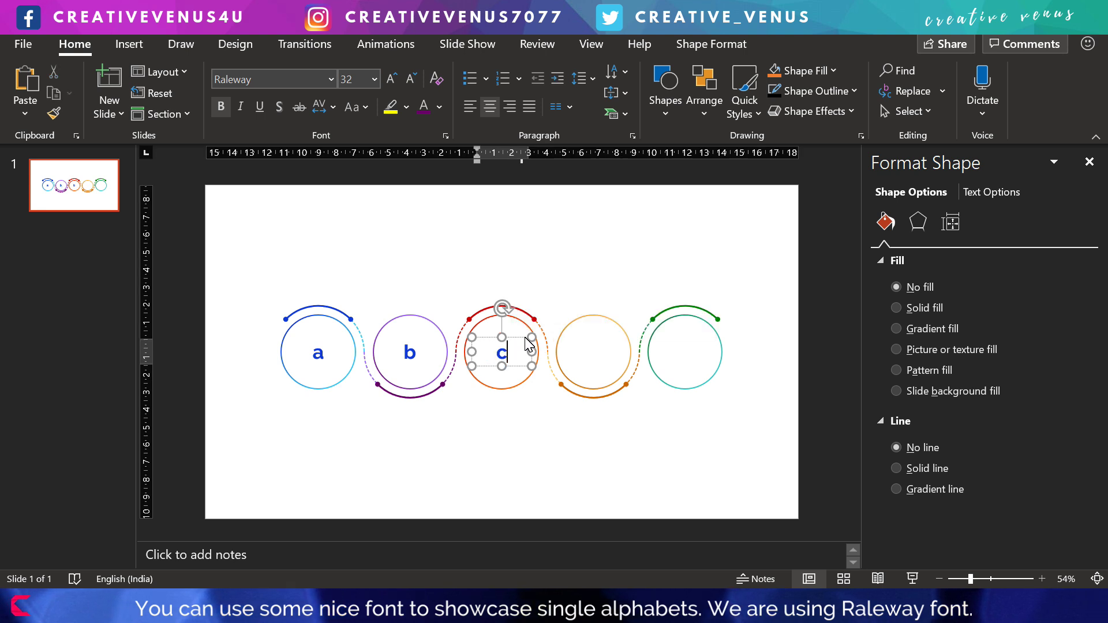
Step: Duplicate the c box into the orange circle and change its letter to 'd'
key(ctrl+c)
key(ctrl+v)
drag(519, 357, 614, 347)
double_click(615, 353)
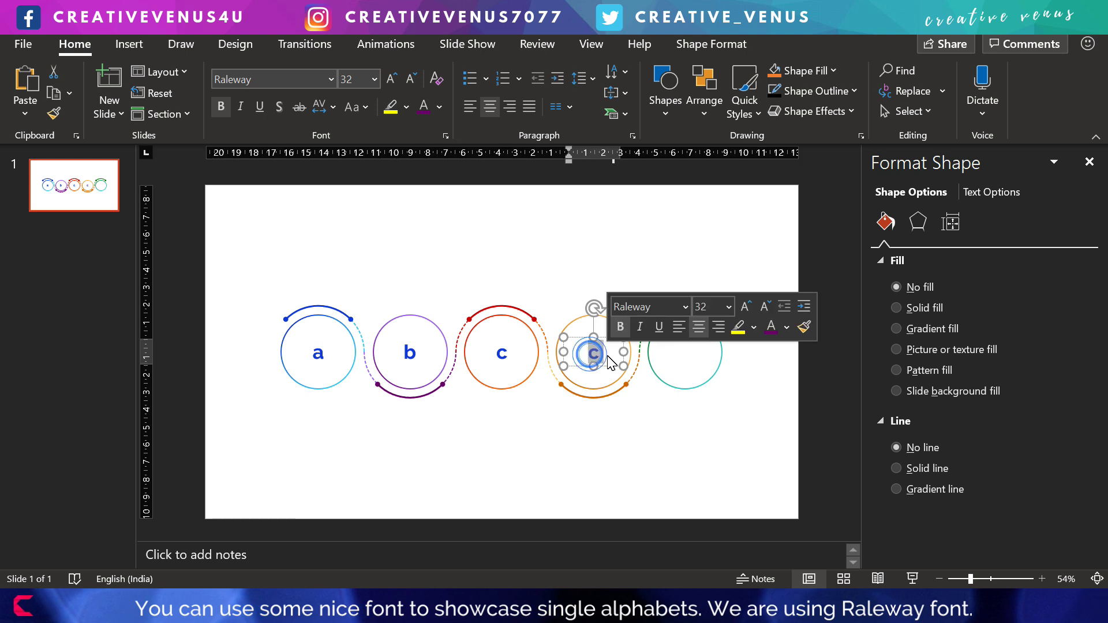
text(d)
Step: Add an 'e' copy centred in the green circle, then select the letter boxes b–e
key(Escape)
key(ctrl+c)
key(ctrl+v)
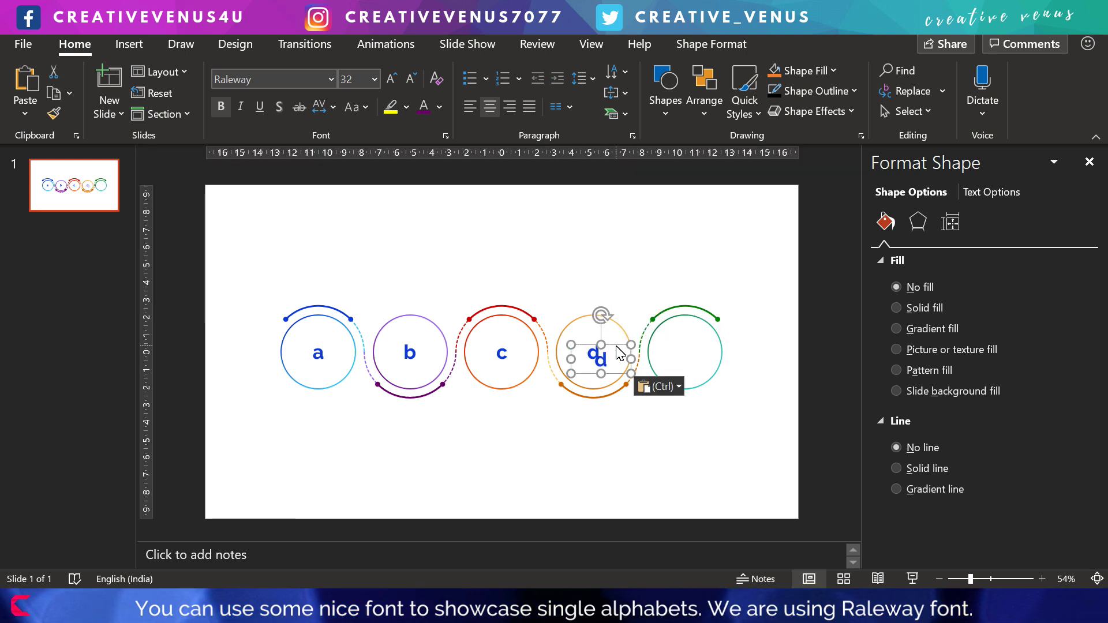
drag(613, 346, 700, 347)
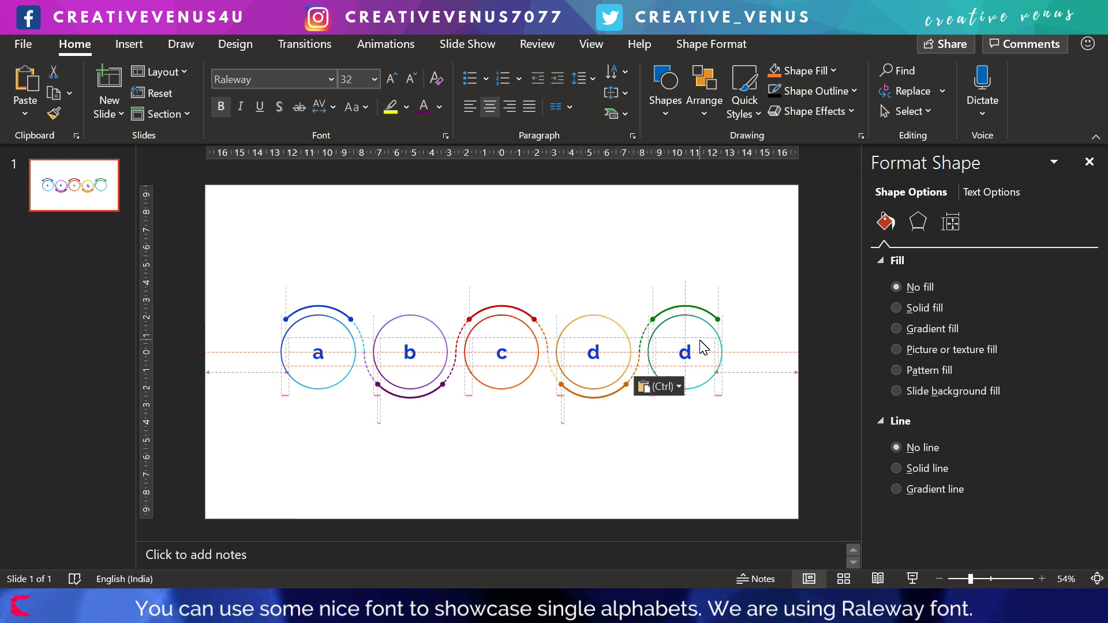
double_click(681, 355)
text(e)
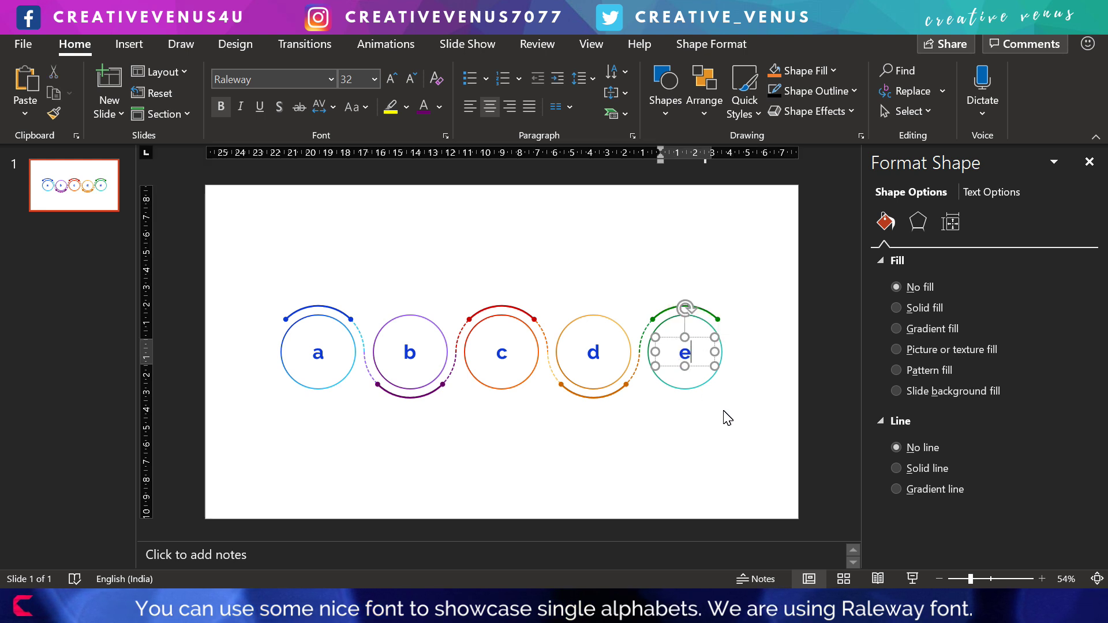
key(Escape)
drag(702, 348, 697, 346)
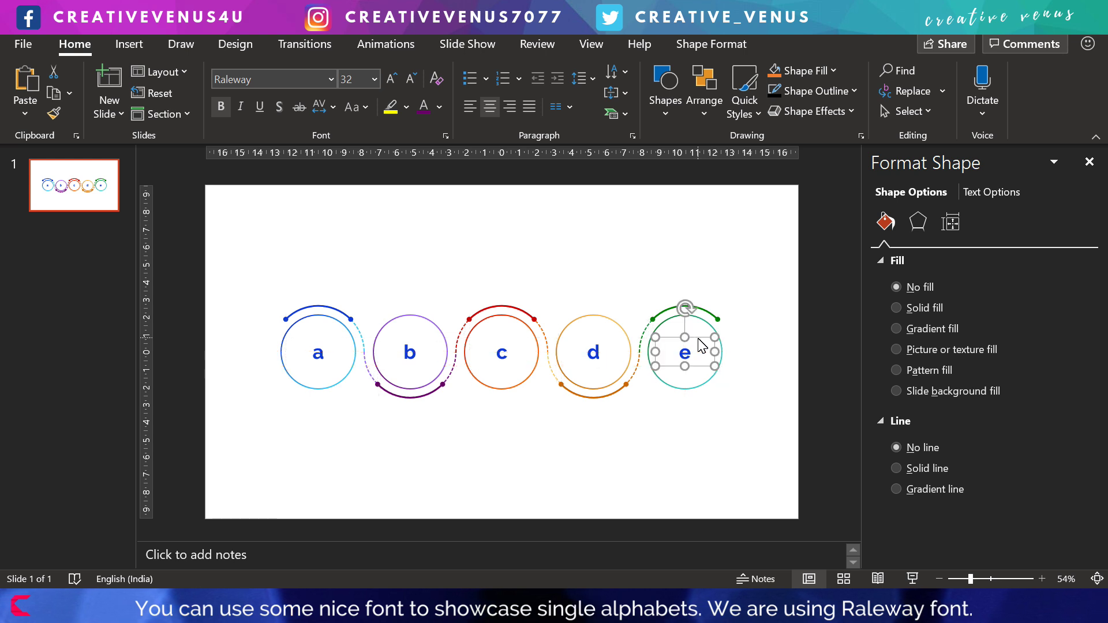
shift+click(593, 350)
shift+click(497, 361)
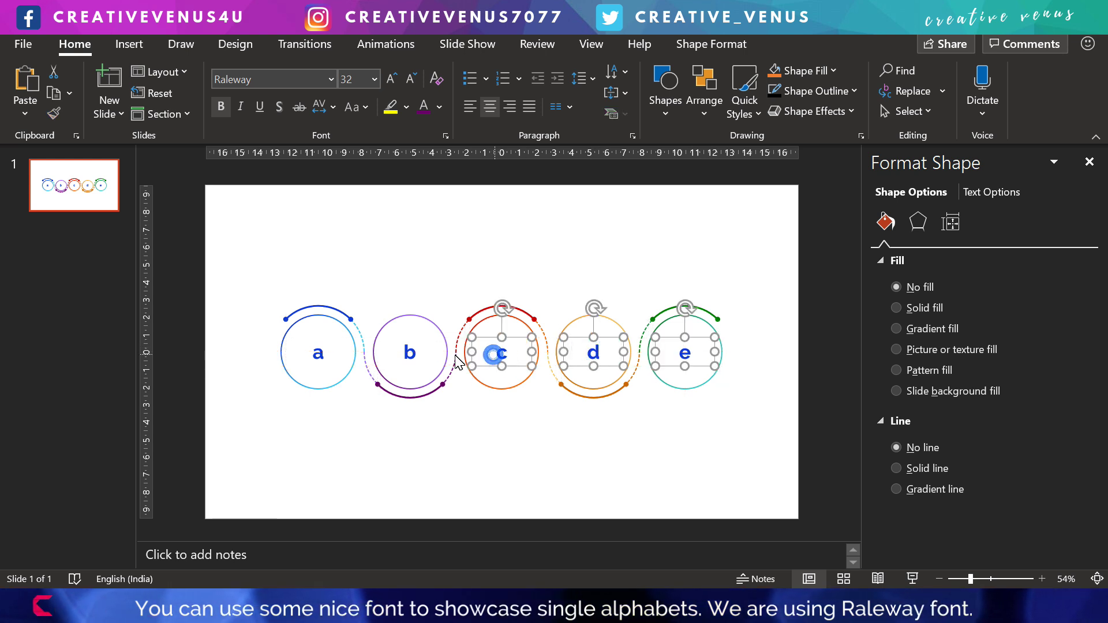
shift+click(408, 354)
Step: Align the five letter boxes a–e along their middles
shift+click(326, 355)
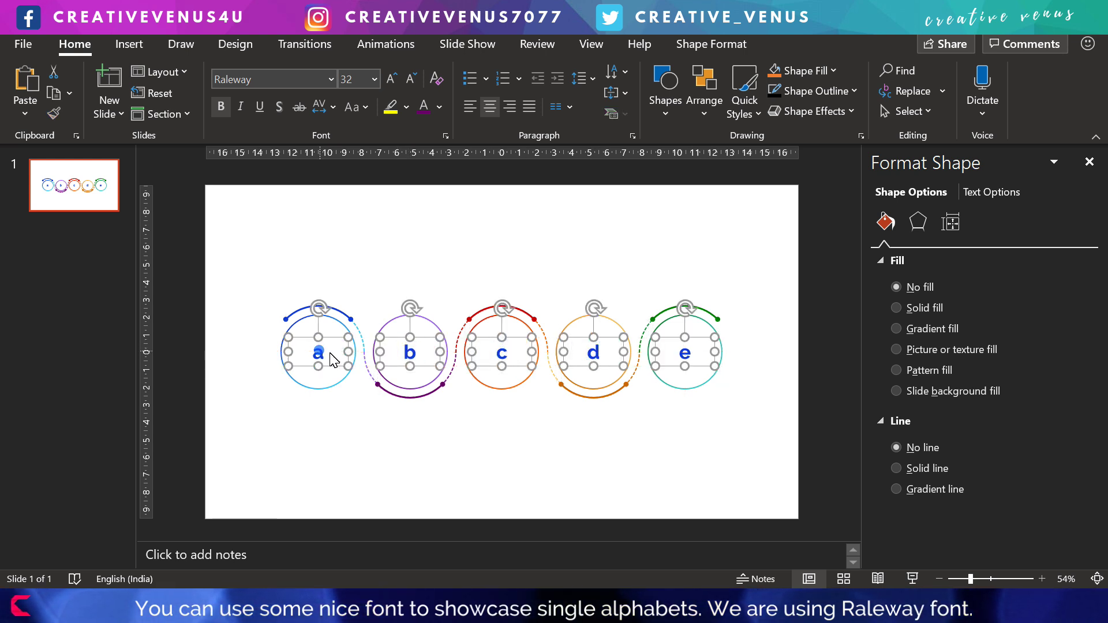
click(711, 45)
click(928, 72)
click(974, 205)
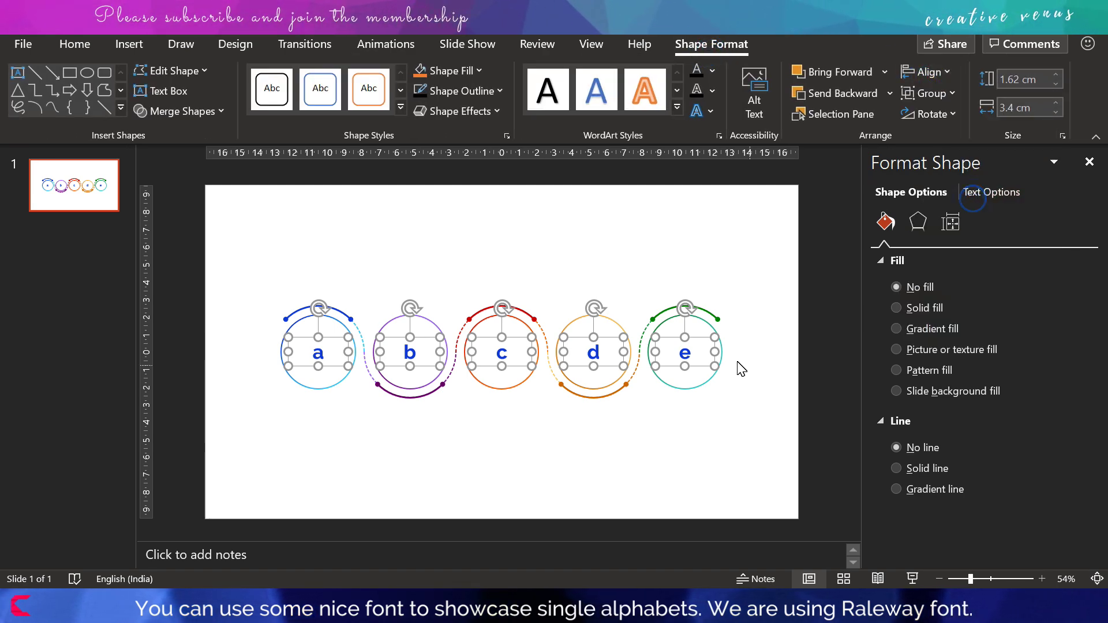
click(688, 435)
Step: Colour letter b purple and letter c the red arc's colour using the eyedropper
double_click(420, 364)
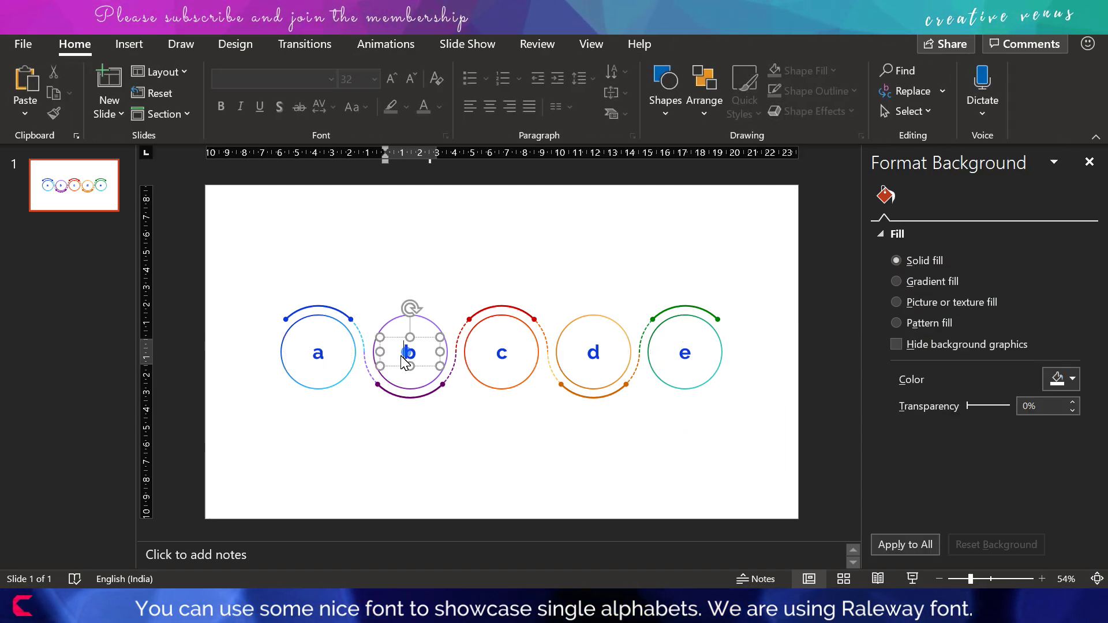
click(1001, 193)
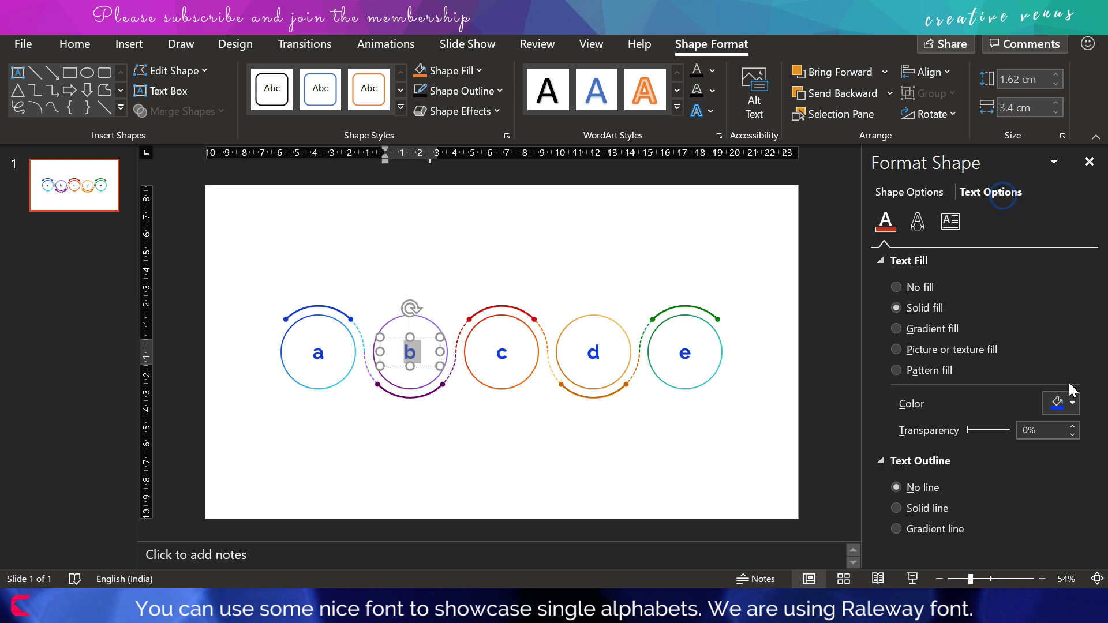
click(1072, 404)
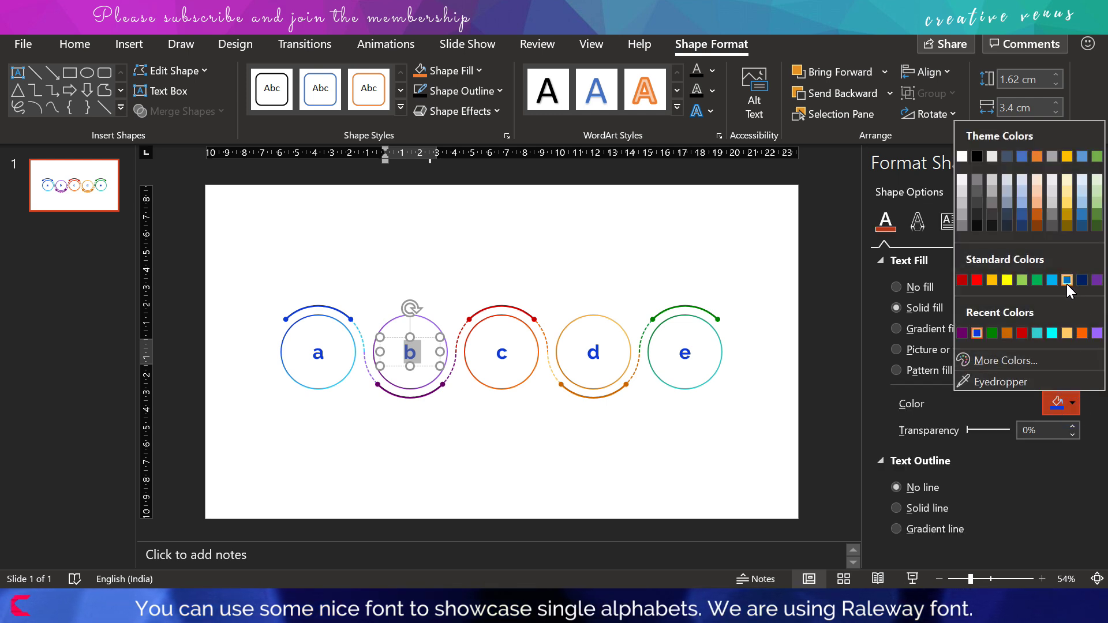
click(963, 333)
double_click(501, 354)
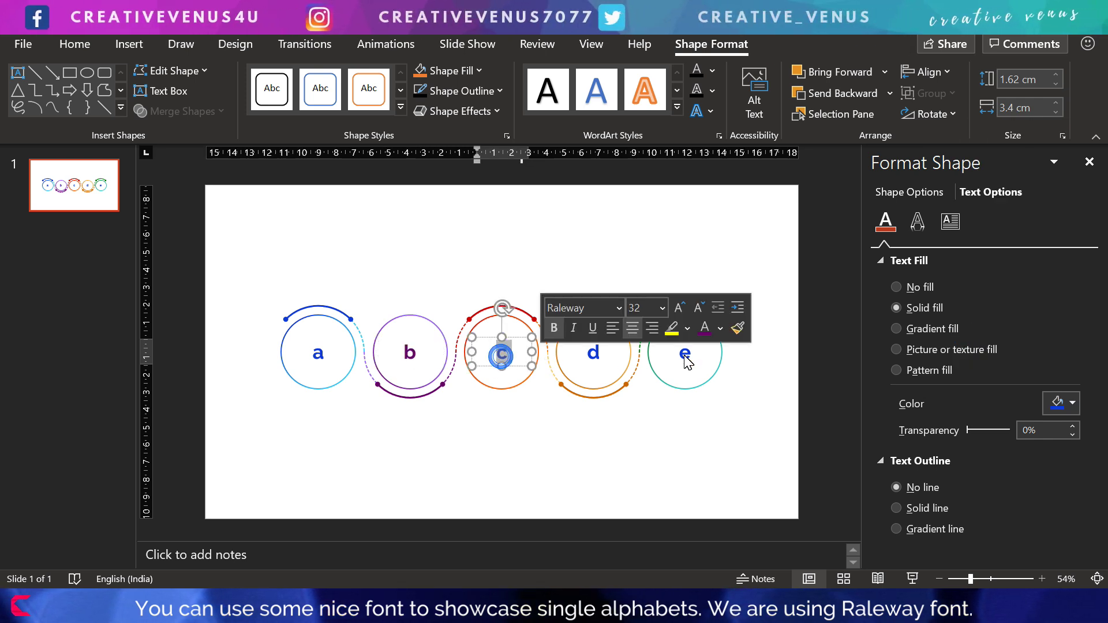
click(1048, 399)
click(1009, 377)
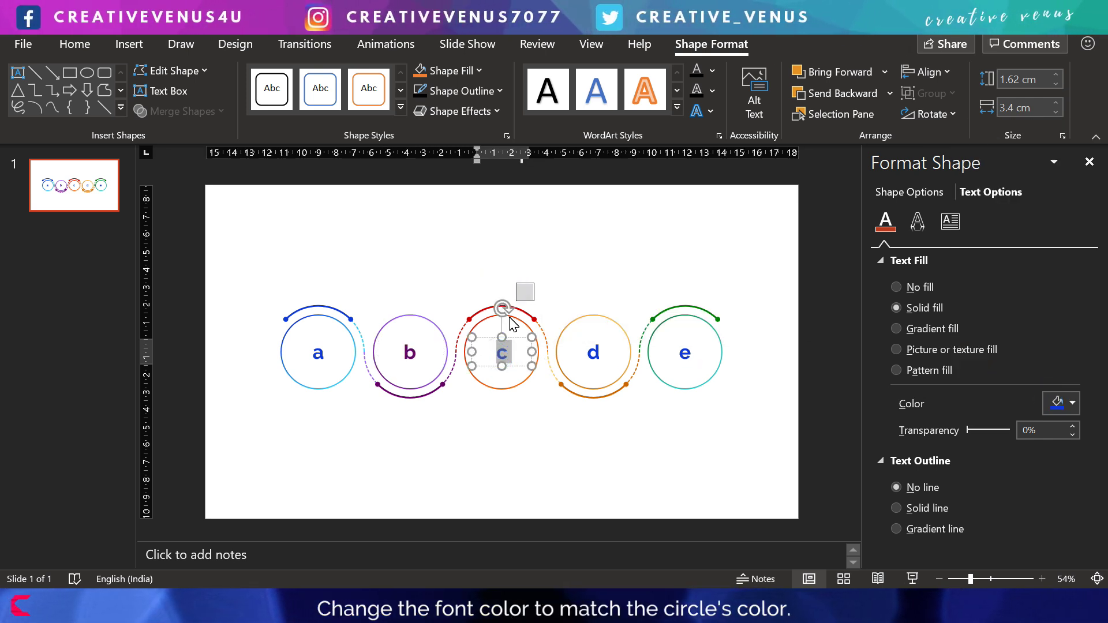
click(530, 319)
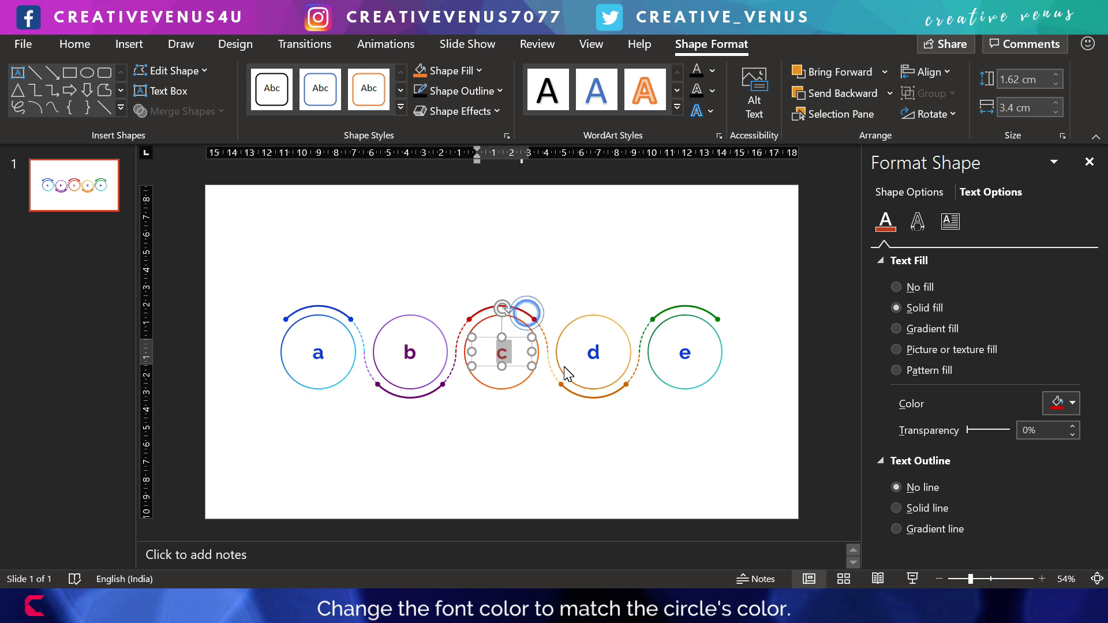
Step: Colour letter d light yellow and letter e its circle's green using the eyedropper
double_click(594, 353)
click(1057, 403)
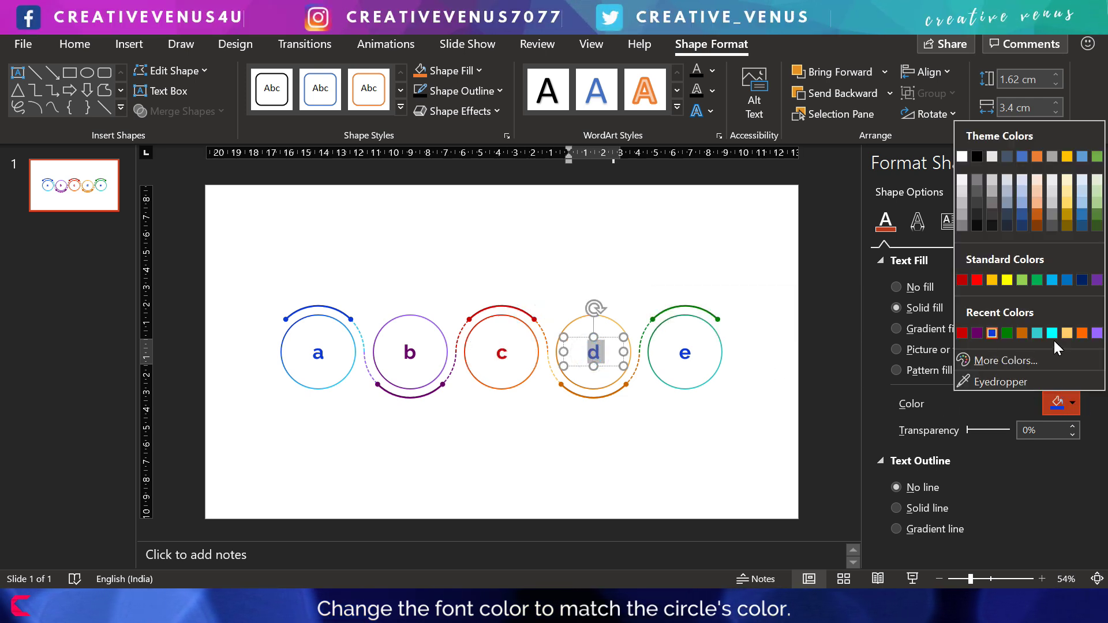
click(1067, 333)
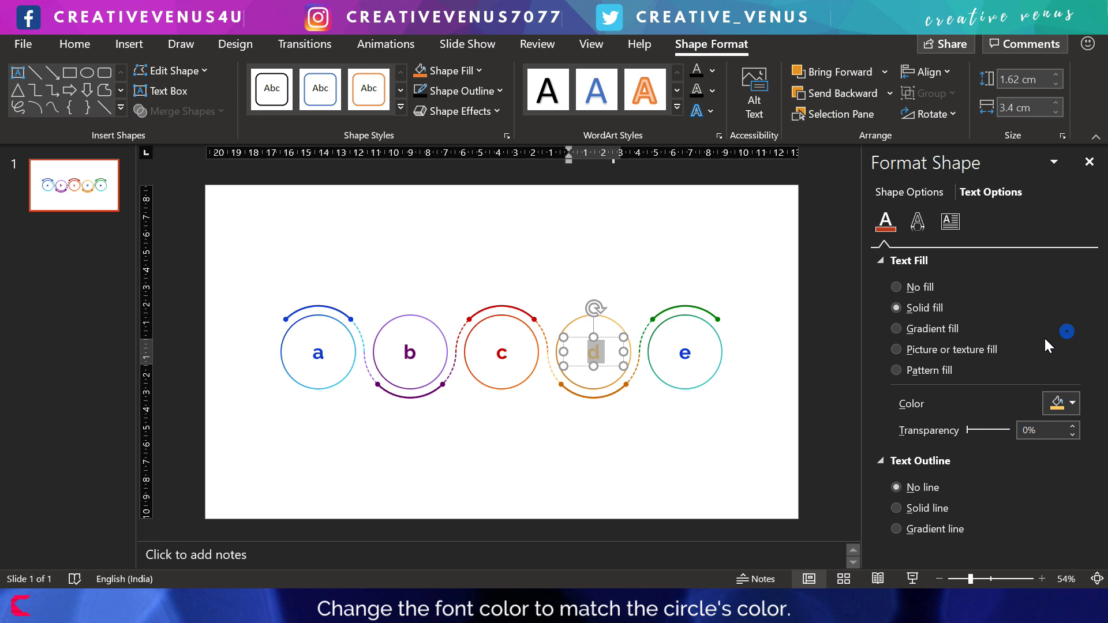
click(683, 356)
double_click(684, 357)
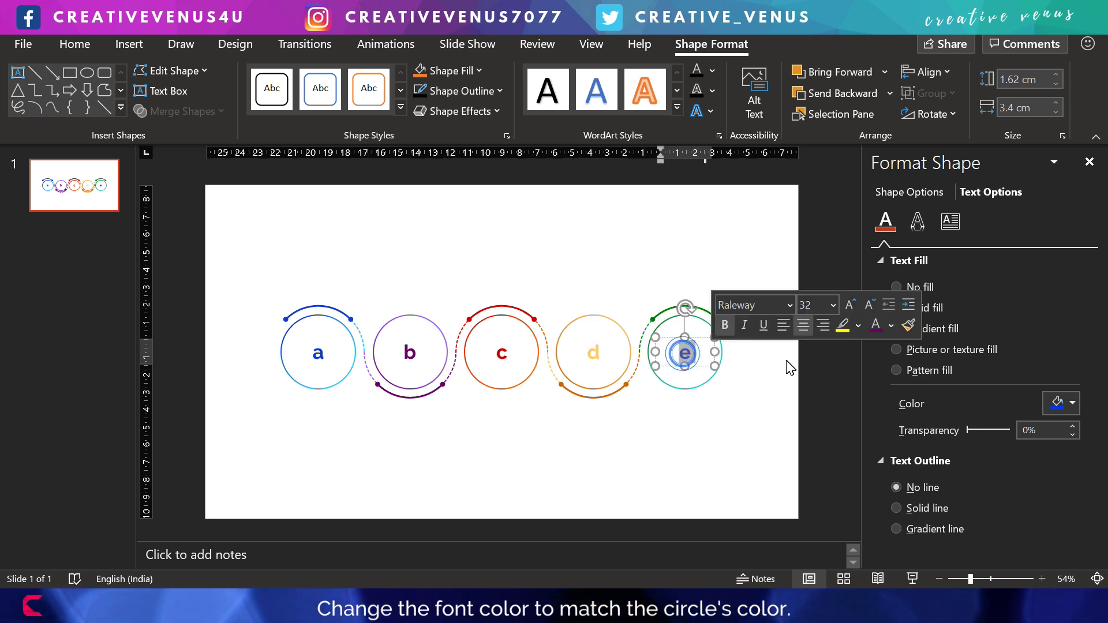
click(1058, 403)
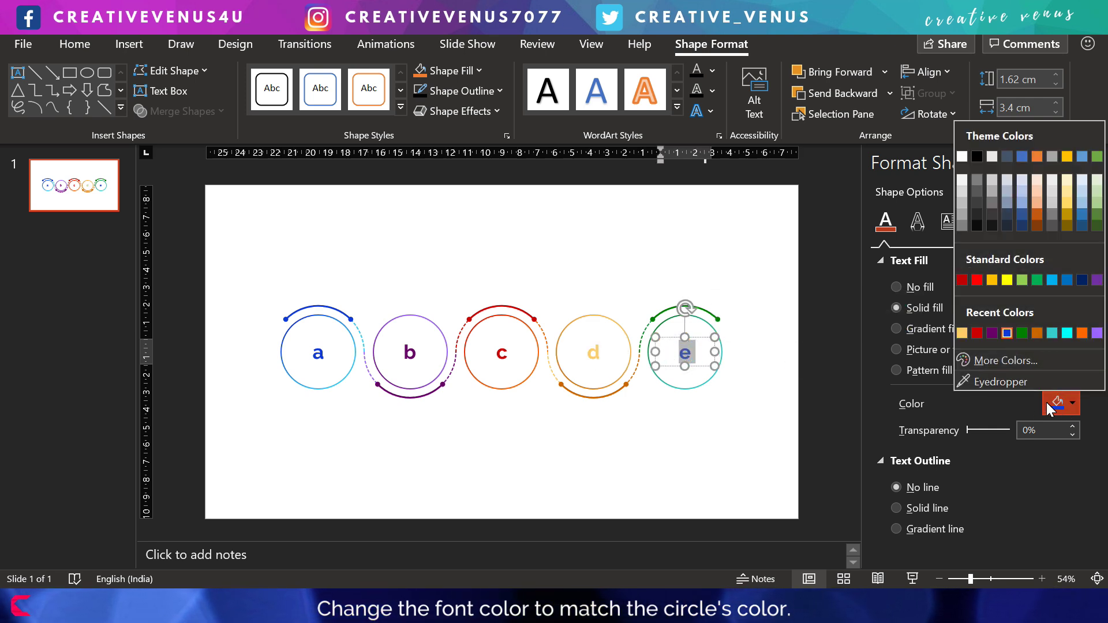
click(1007, 381)
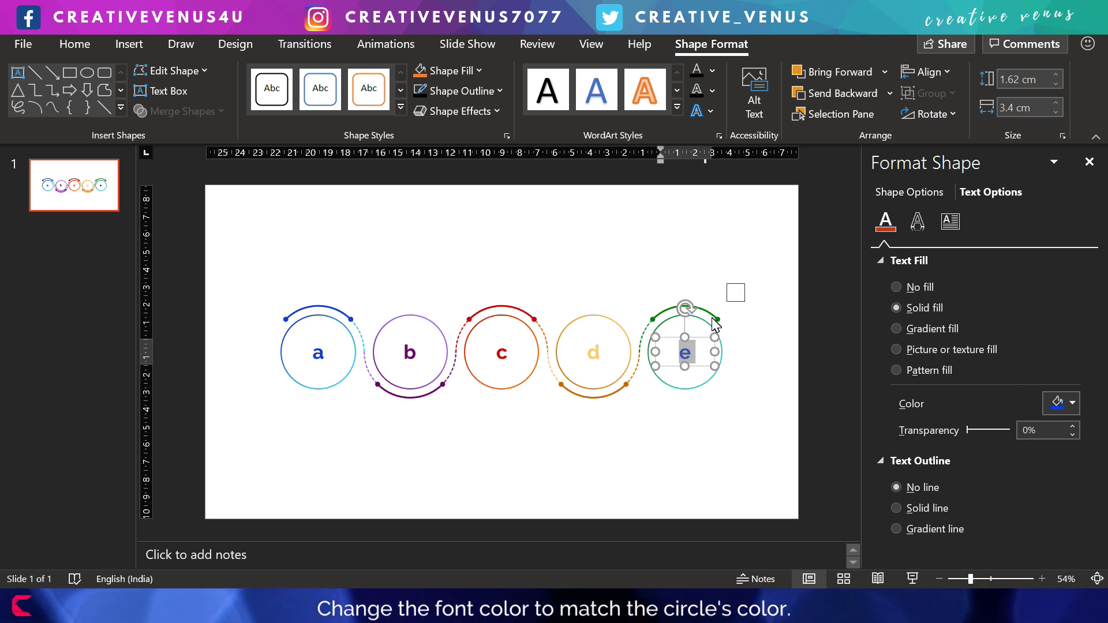
click(715, 321)
click(745, 391)
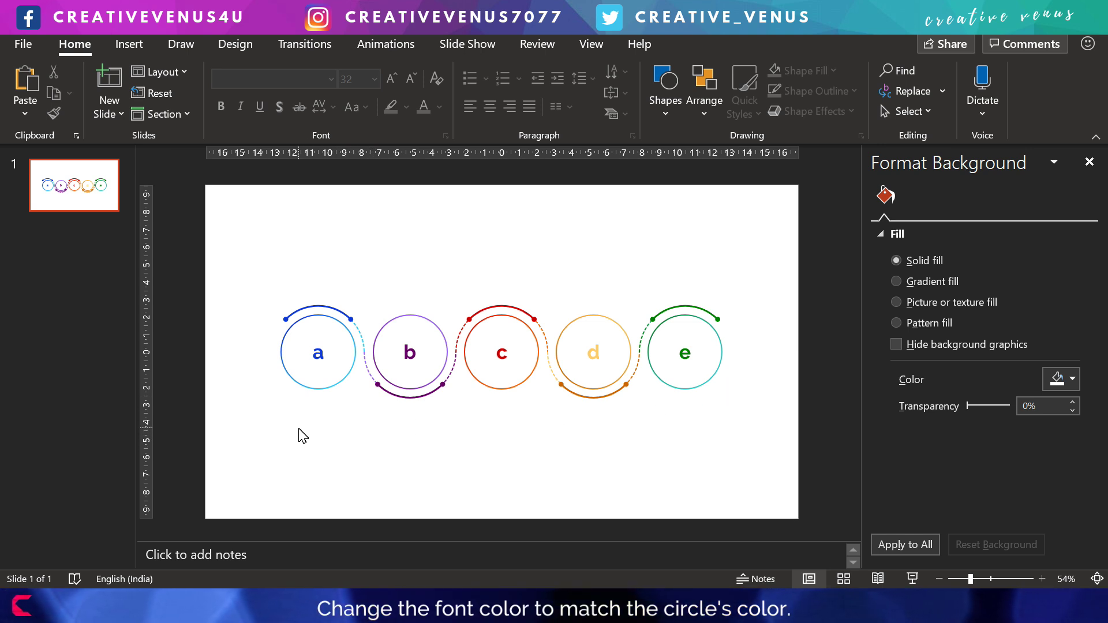
click(129, 44)
Step: Insert five built-in icons and resize them to 1.2 cm
click(325, 99)
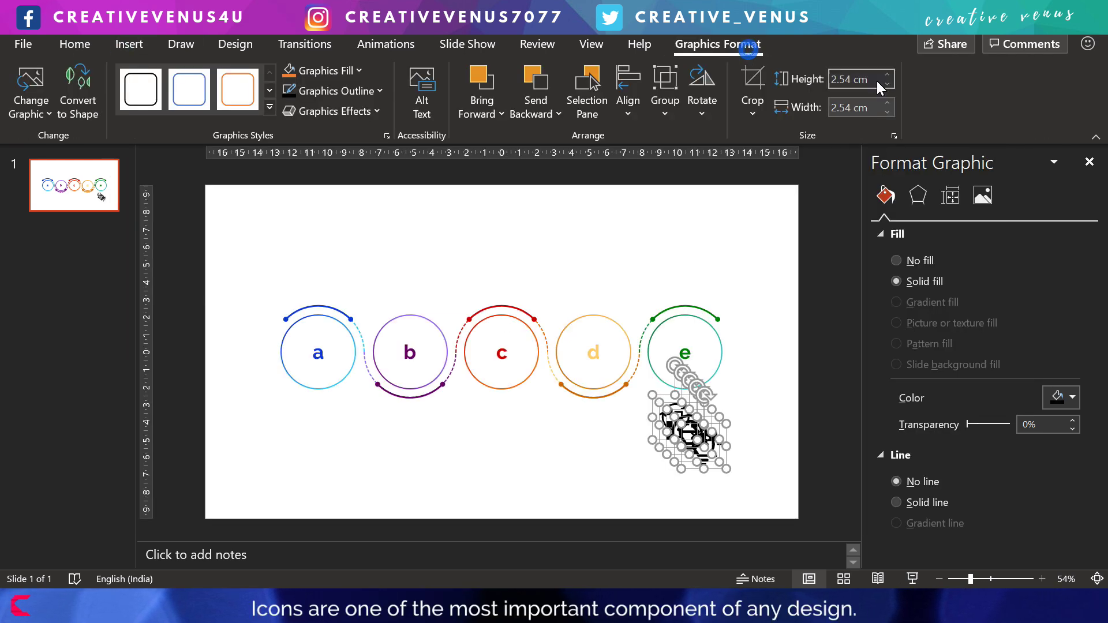
click(885, 85)
click(883, 85)
click(881, 86)
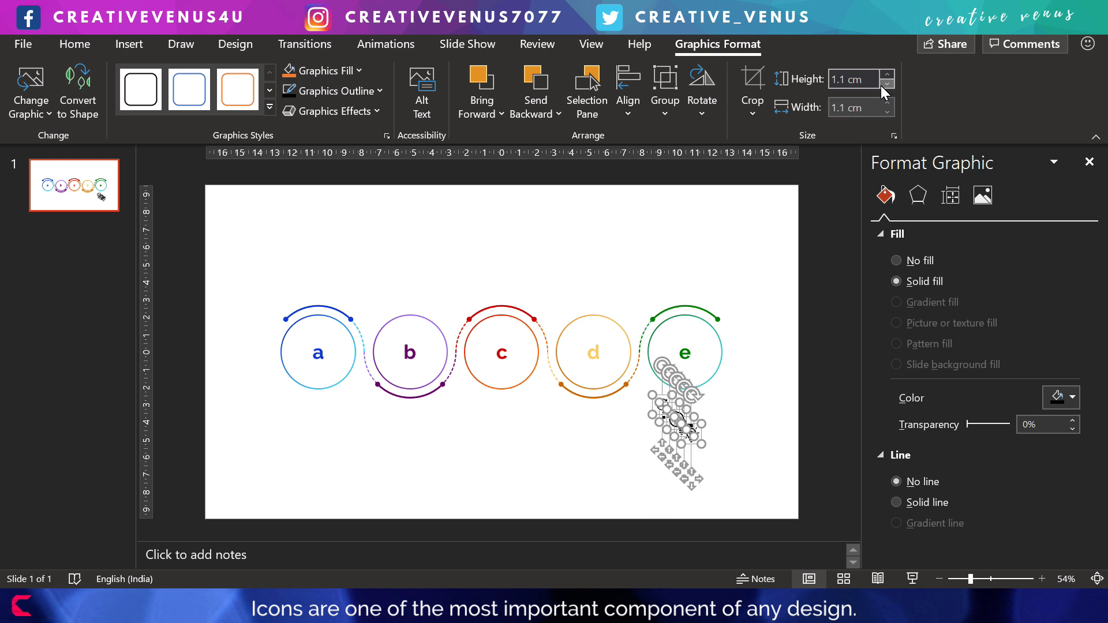
click(881, 86)
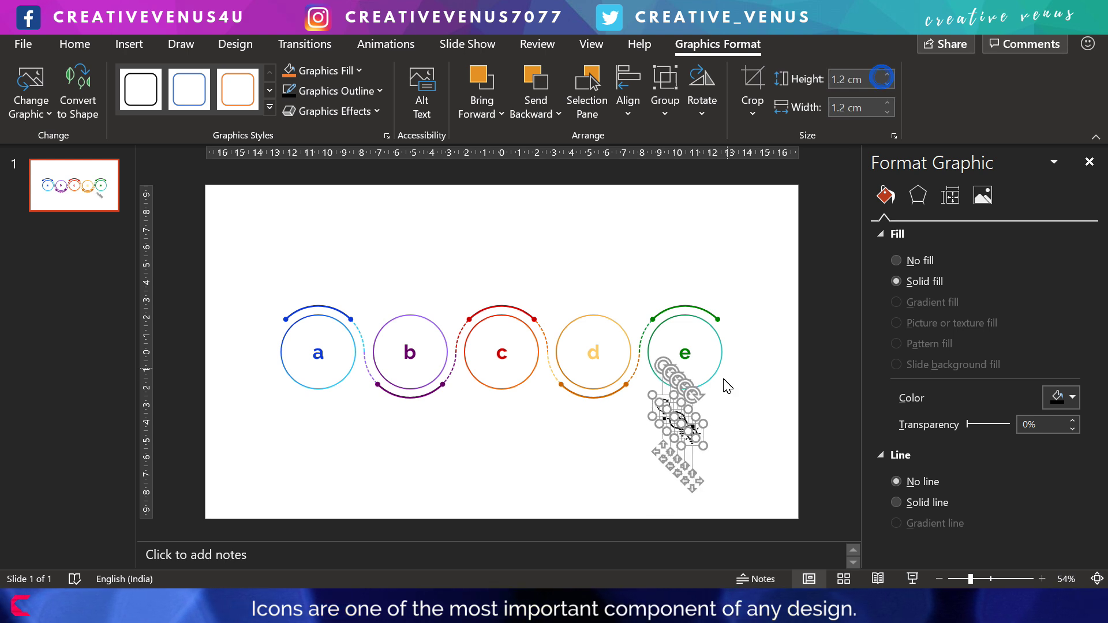
click(733, 437)
Step: Place the gear, key-bulb, arrow-circle, hierarchy and circular-arrows icons above circles a–e
drag(692, 433, 321, 301)
drag(681, 432, 413, 296)
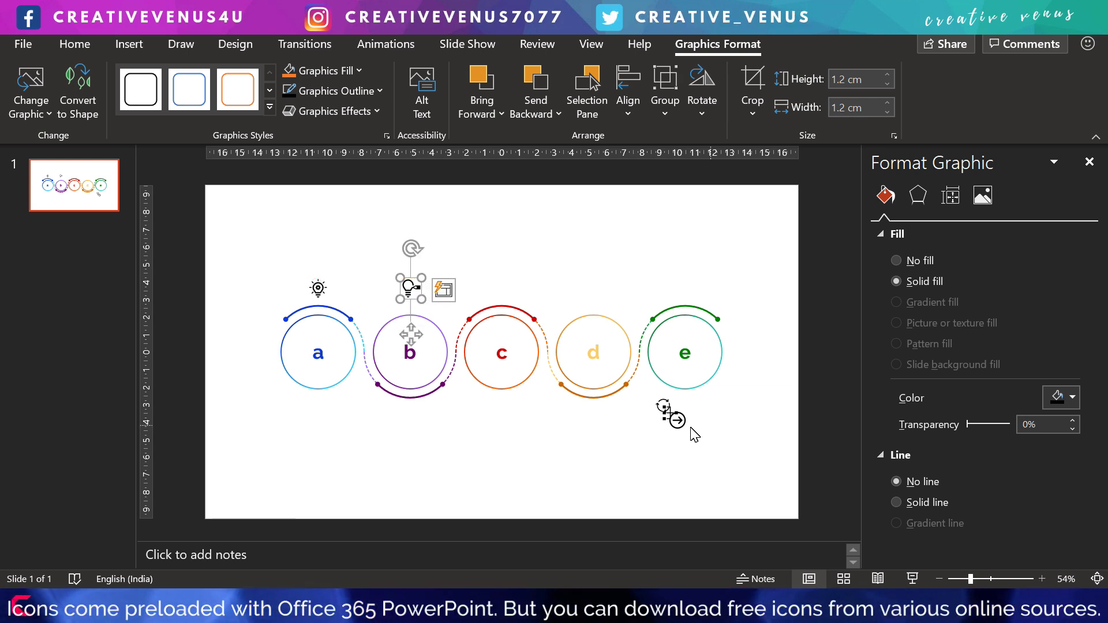
drag(681, 426, 504, 297)
drag(676, 427, 594, 300)
drag(663, 419, 686, 305)
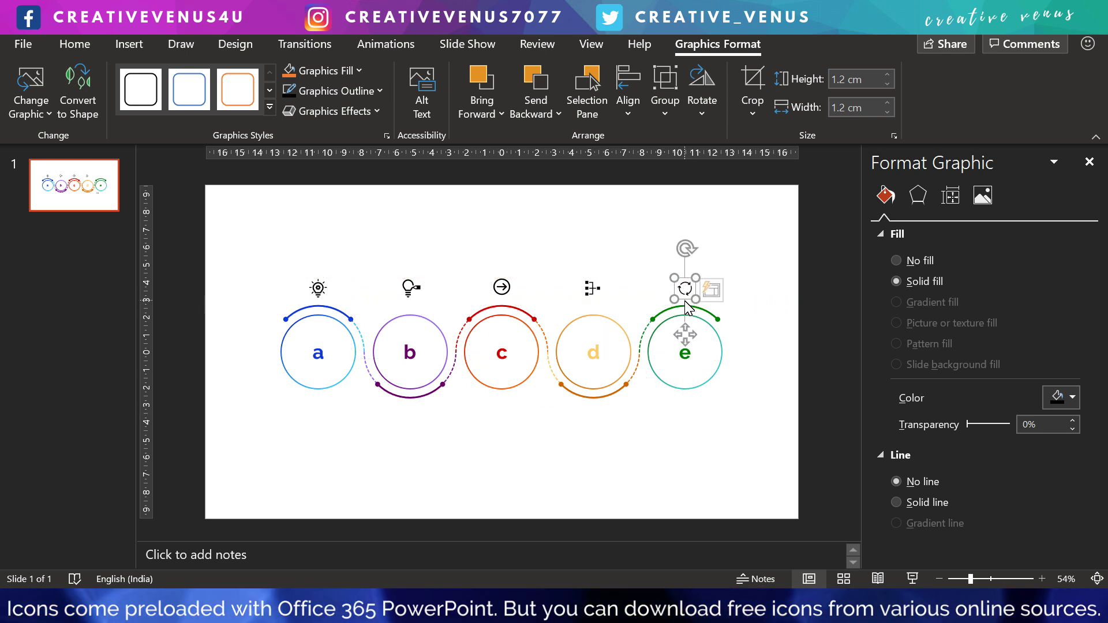
Step: Select all five icons above the circles together
shift+click(592, 291)
shift+click(502, 287)
shift+click(410, 287)
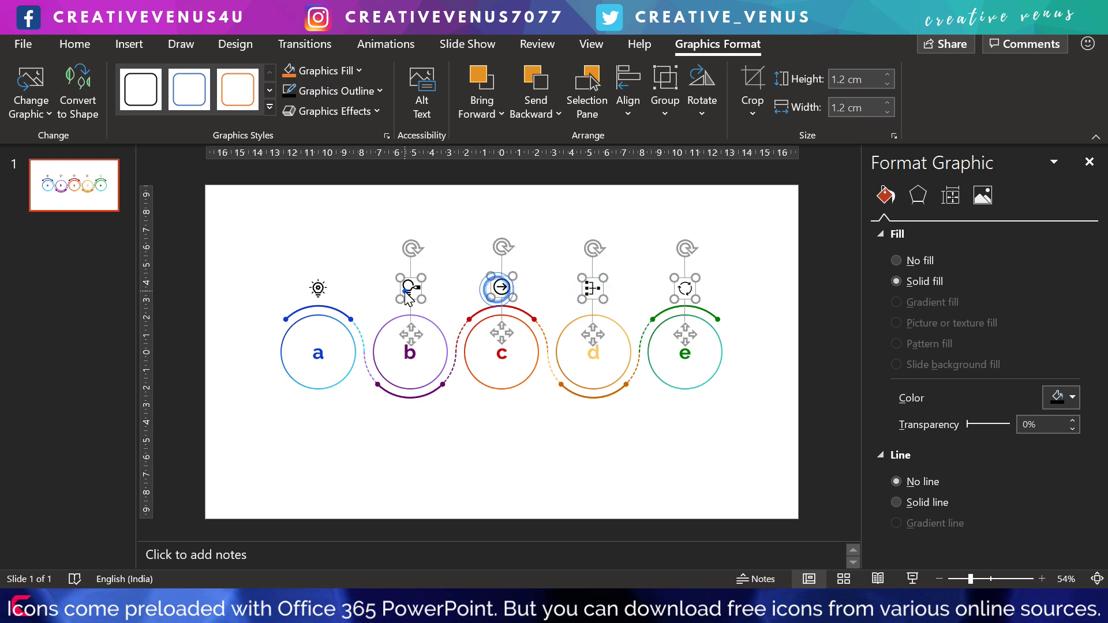
shift+click(319, 288)
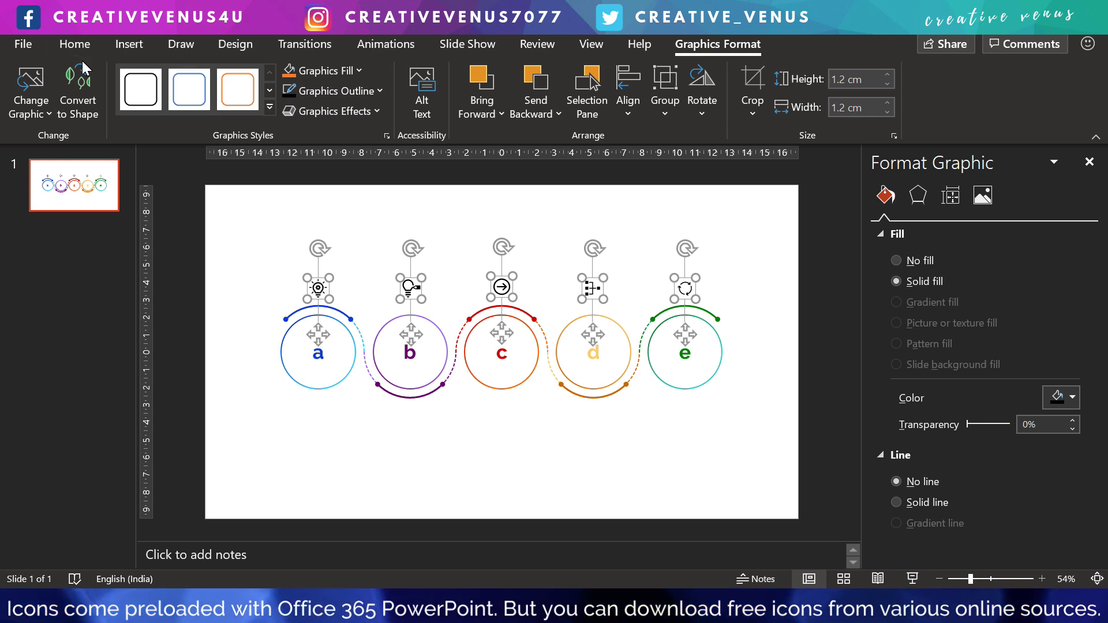
scroll(577, 71, up, 10)
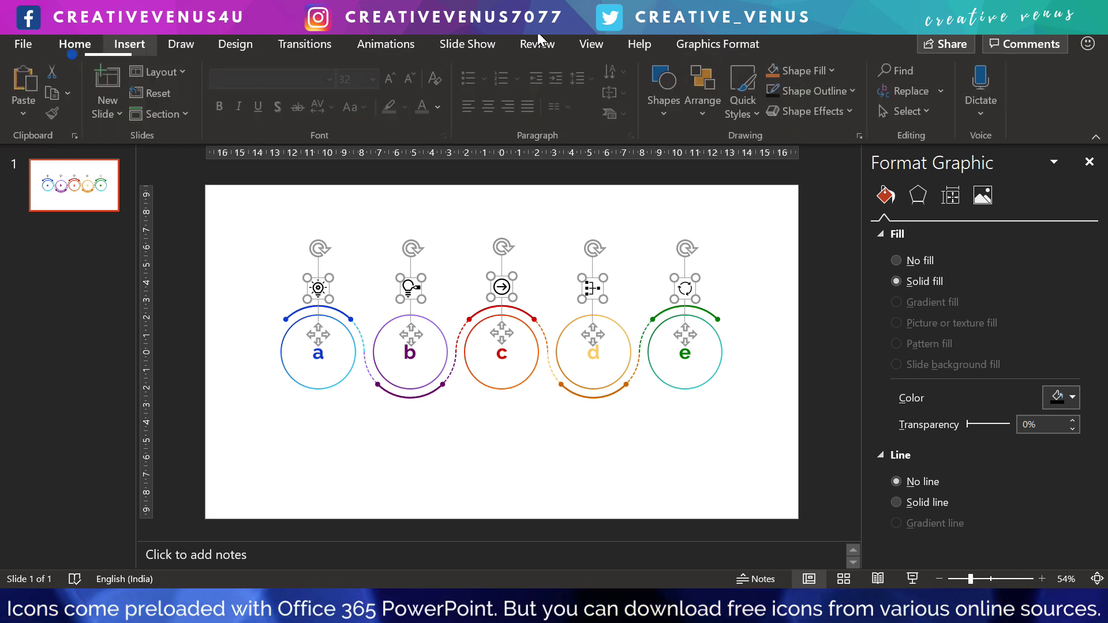
click(826, 70)
click(825, 69)
click(698, 41)
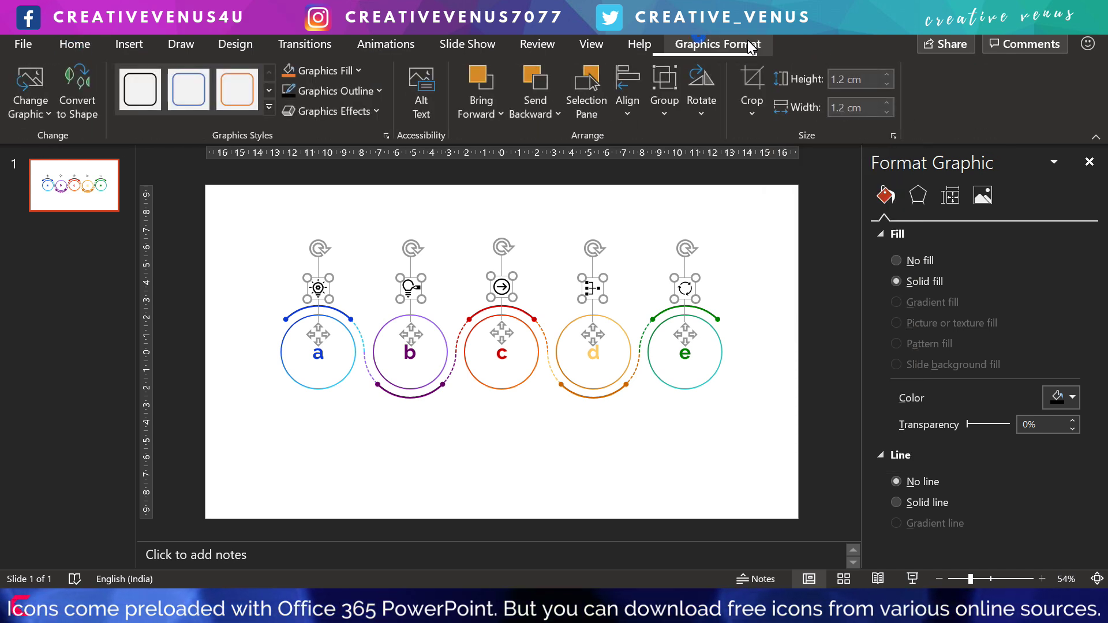
Step: Align the five icons along their middles
click(628, 98)
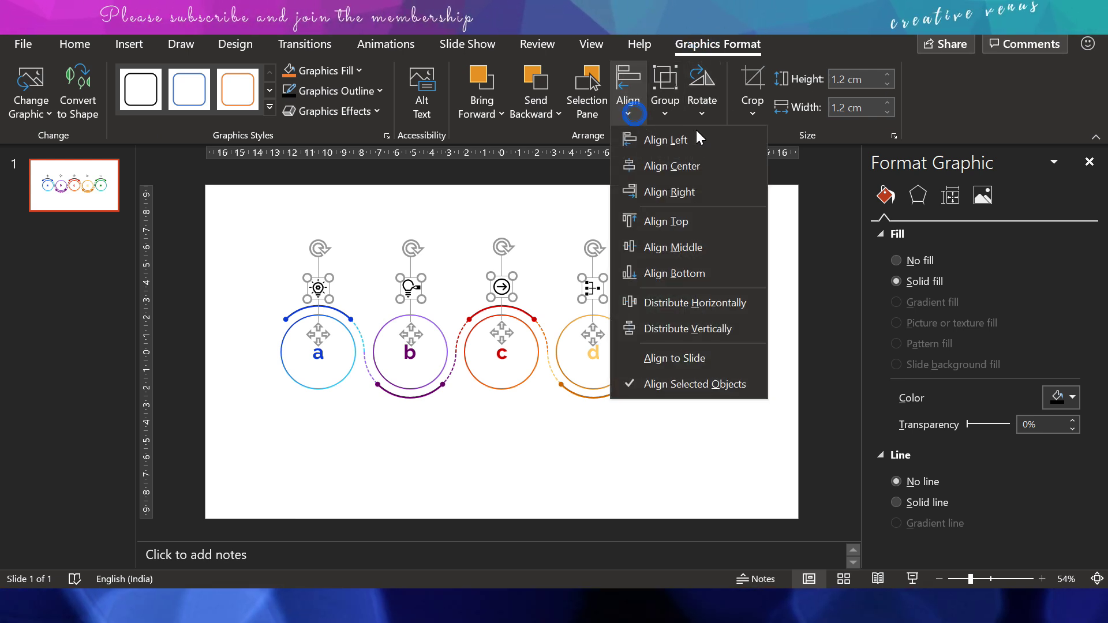
click(690, 247)
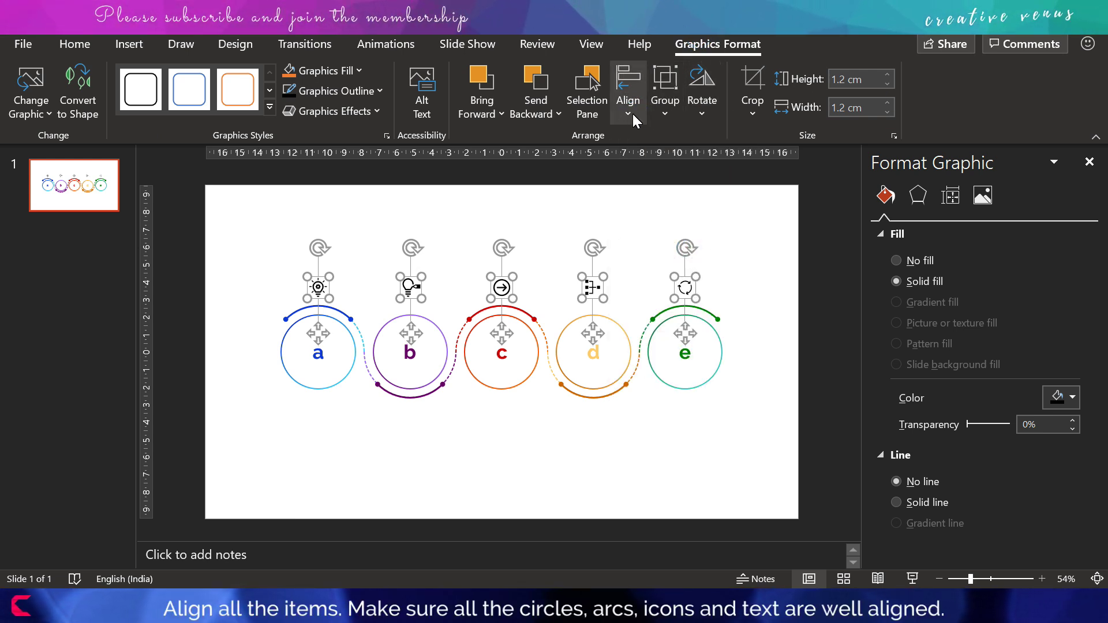
click(634, 470)
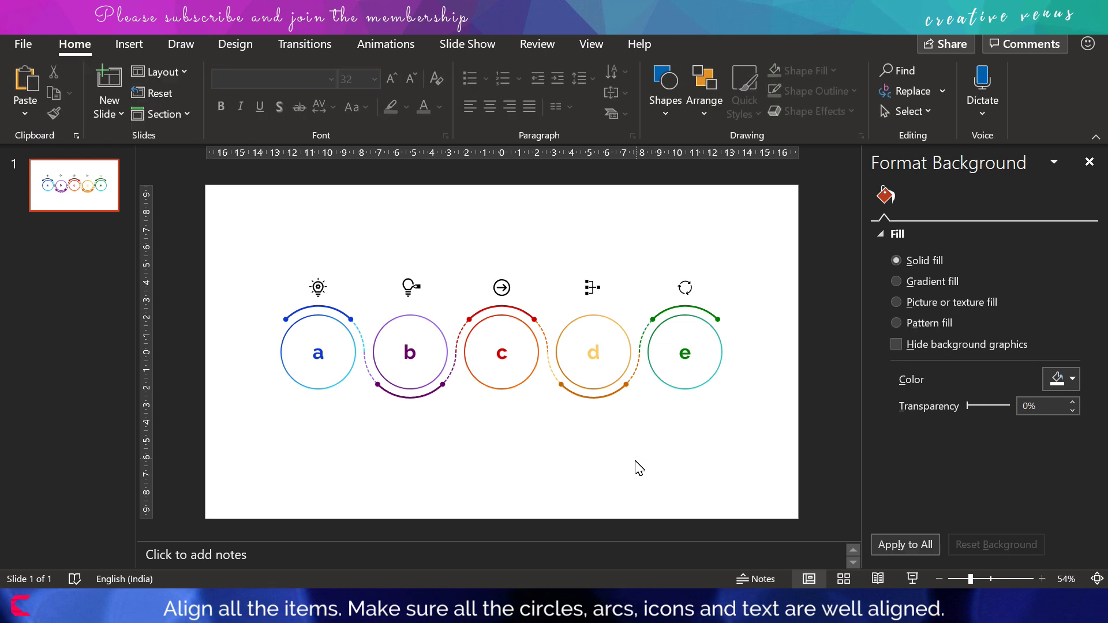
click(686, 397)
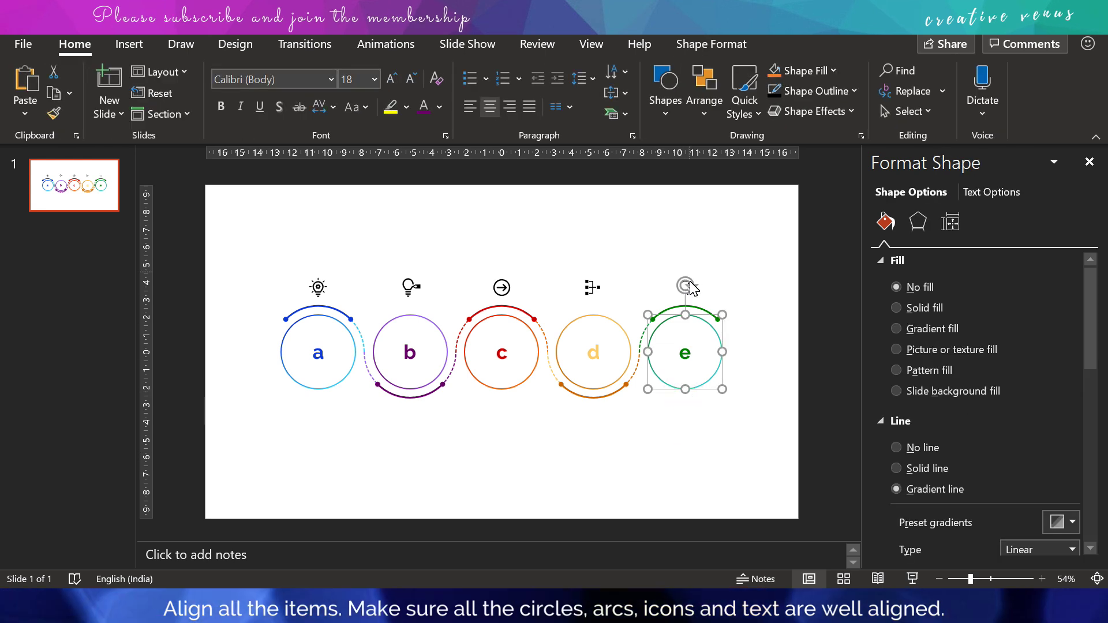
click(684, 457)
drag(750, 334, 788, 263)
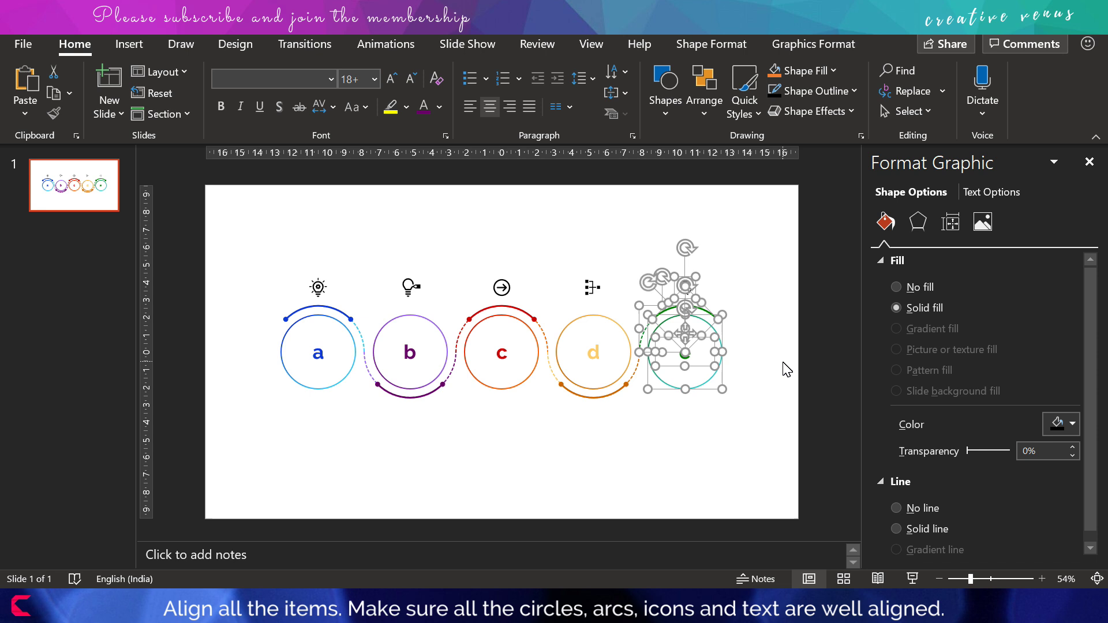
click(741, 425)
Step: Select the e icon with circle e and apply Align Center
click(698, 384)
click(744, 297)
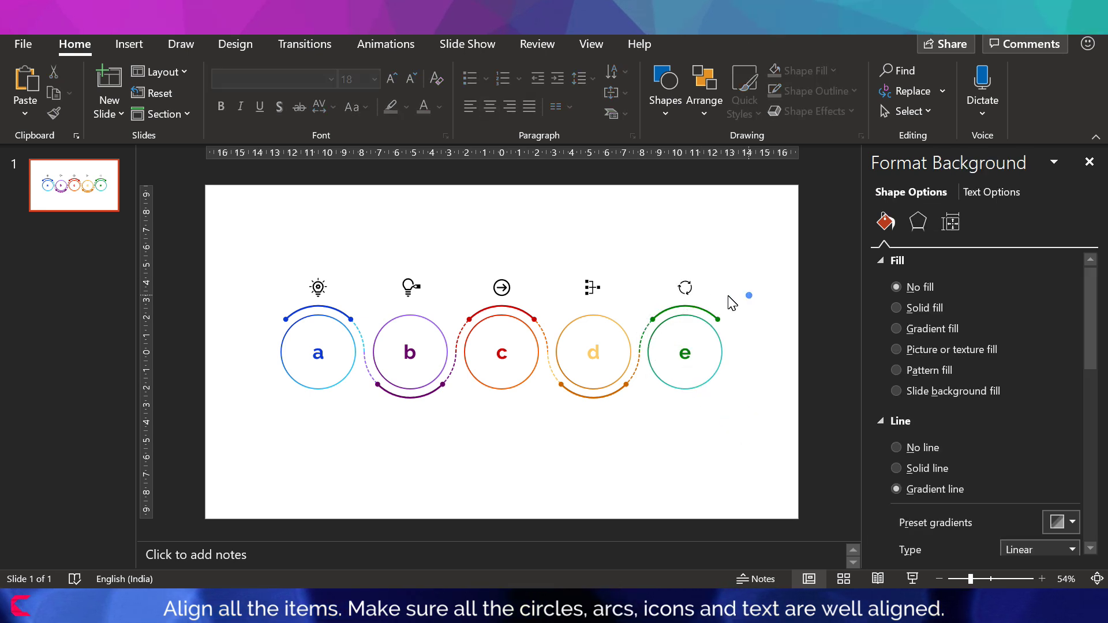
click(685, 288)
click(712, 380)
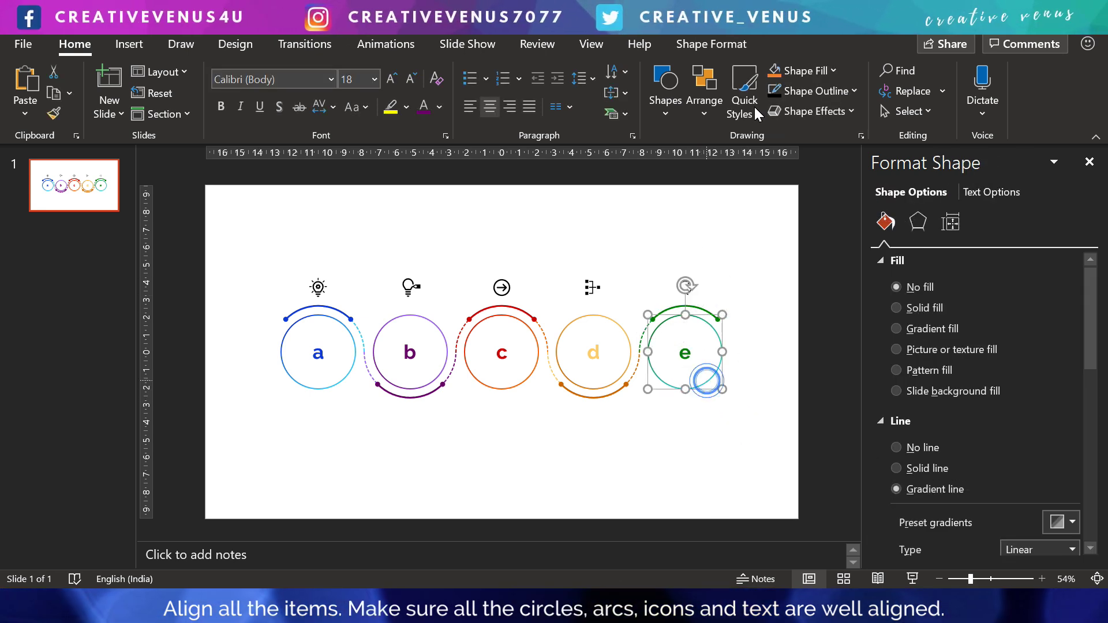
click(736, 53)
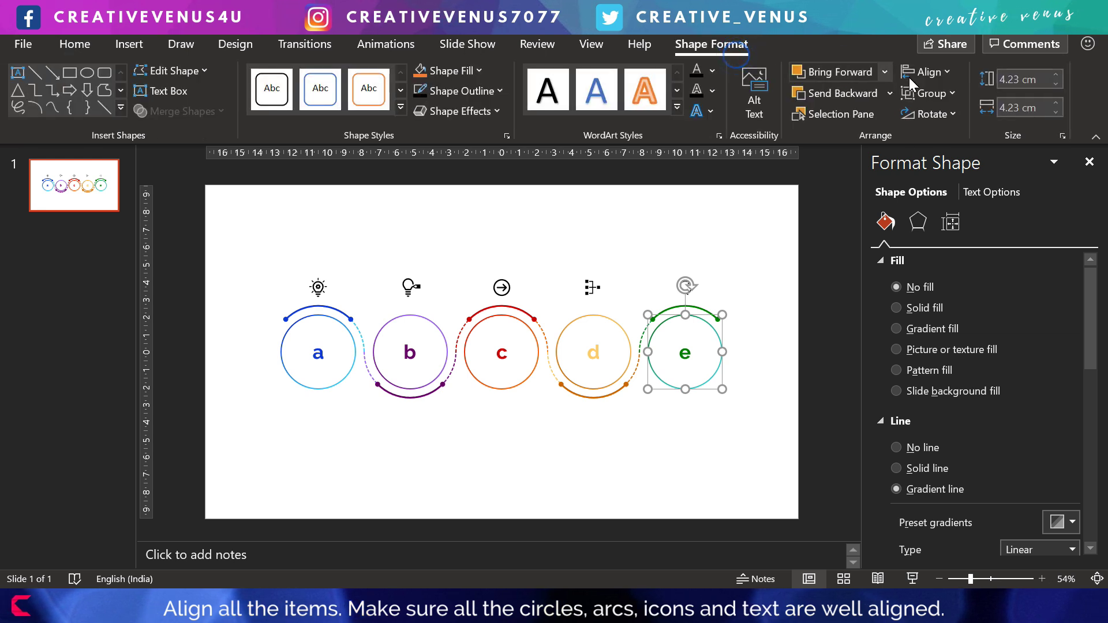
click(910, 78)
click(950, 122)
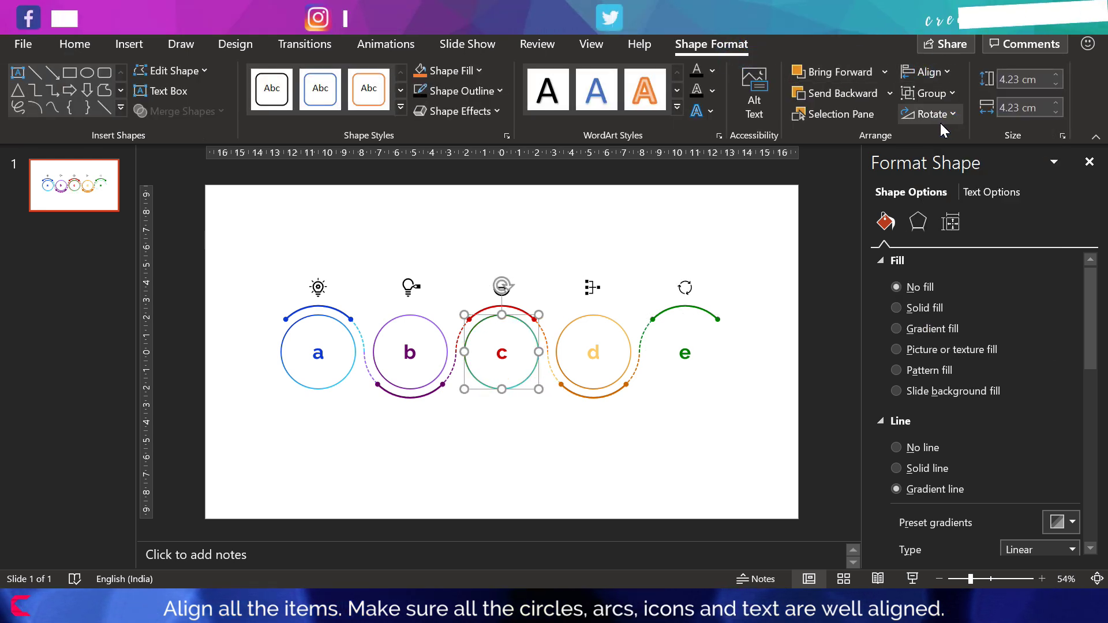
click(676, 454)
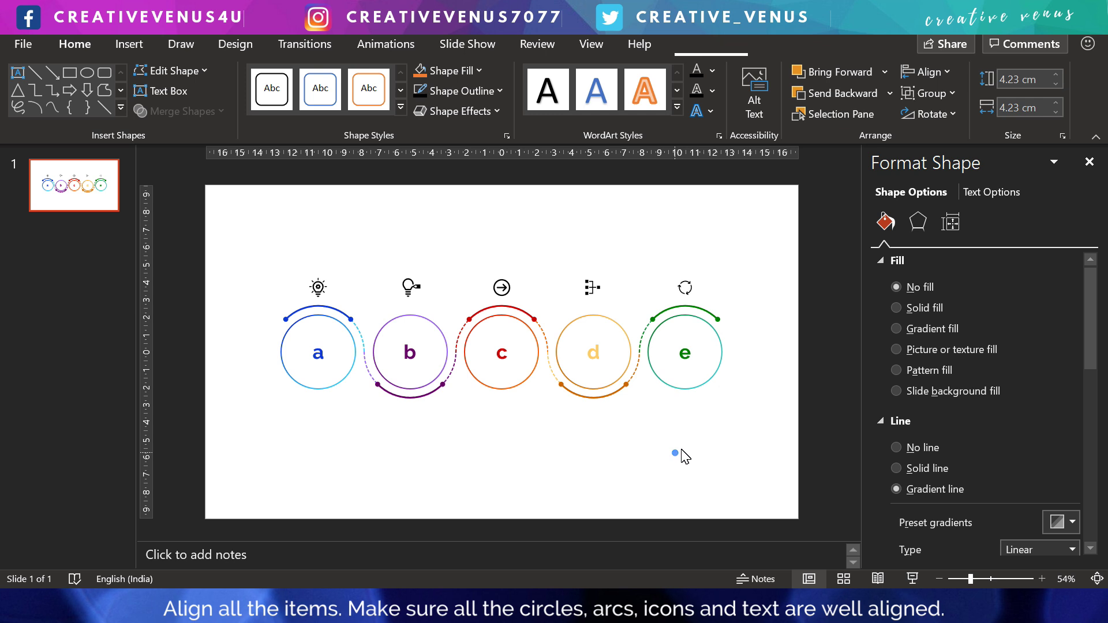
Step: Reselect the e icon and circle e and centre the icon horizontally over it
click(705, 385)
click(697, 464)
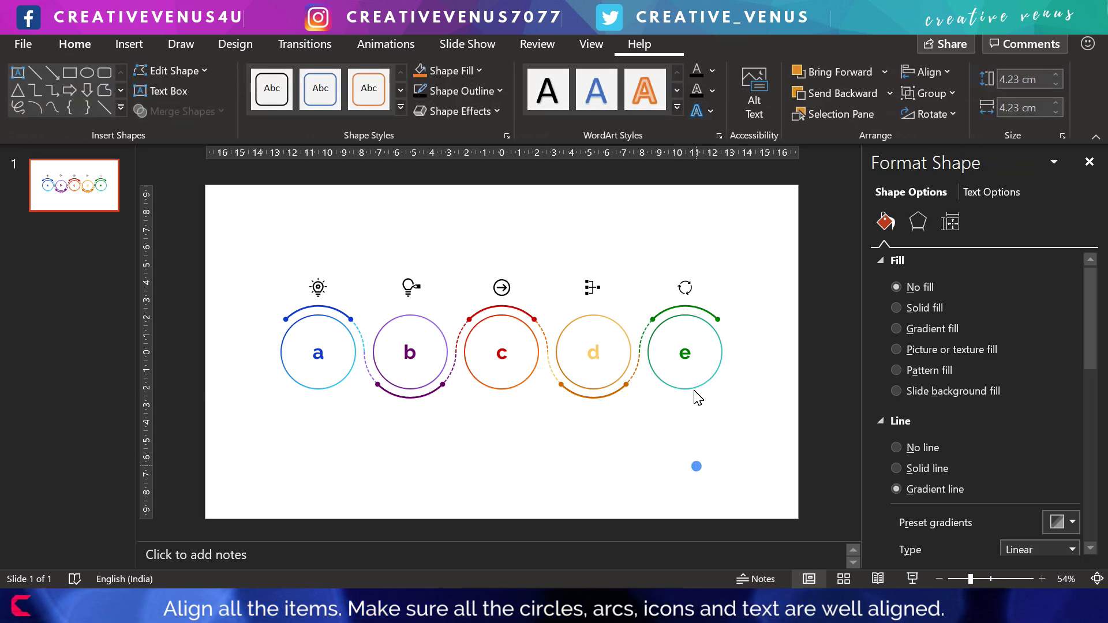
click(687, 289)
click(721, 369)
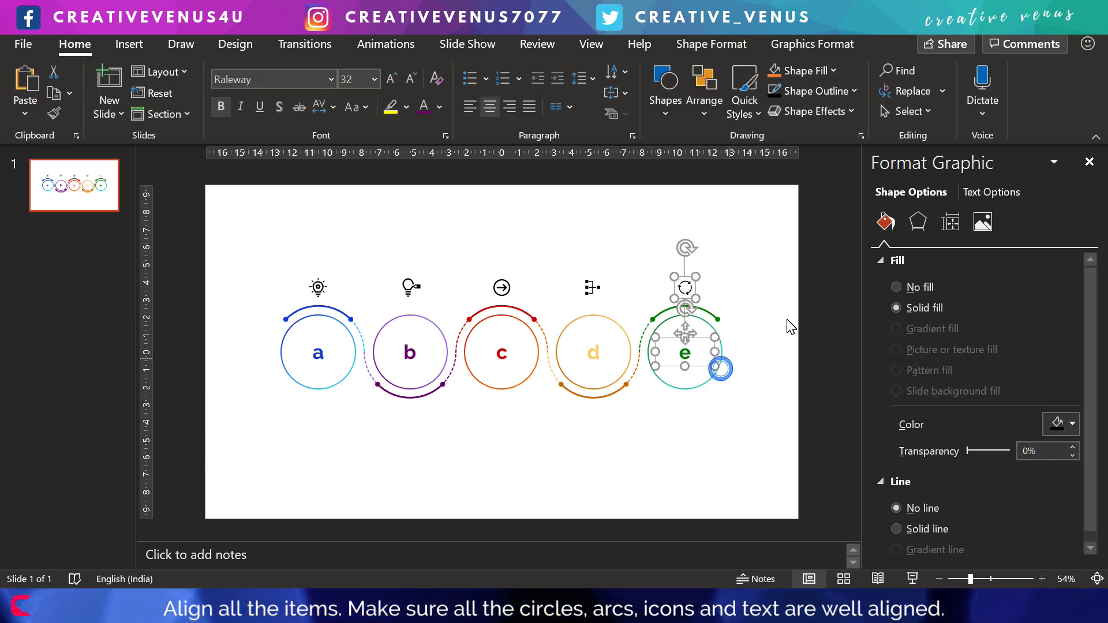
click(716, 390)
click(698, 290)
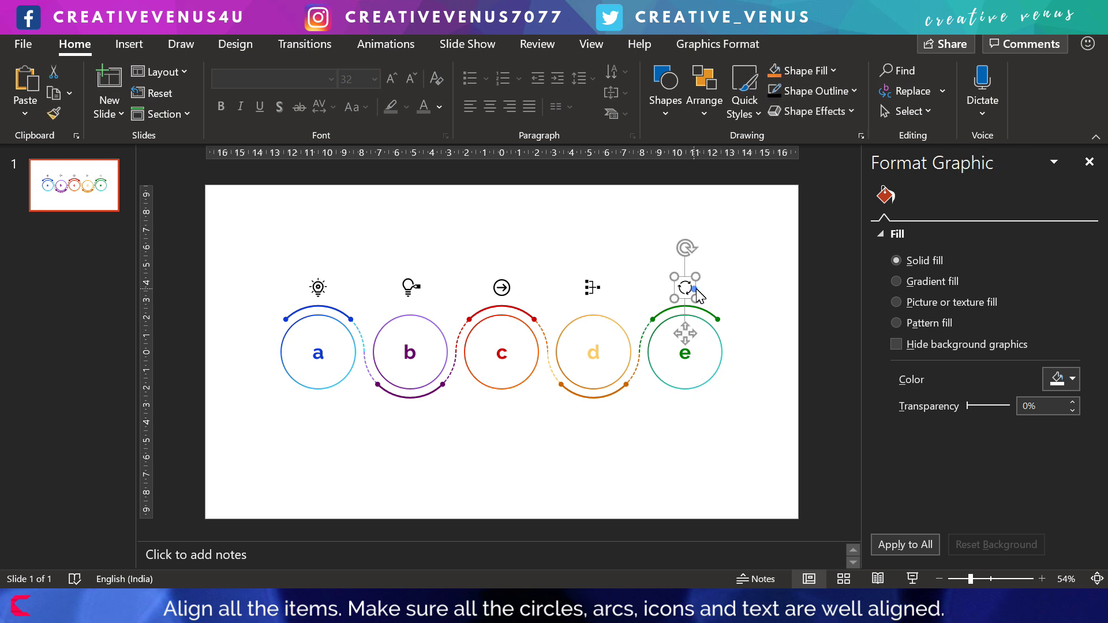
shift+click(702, 391)
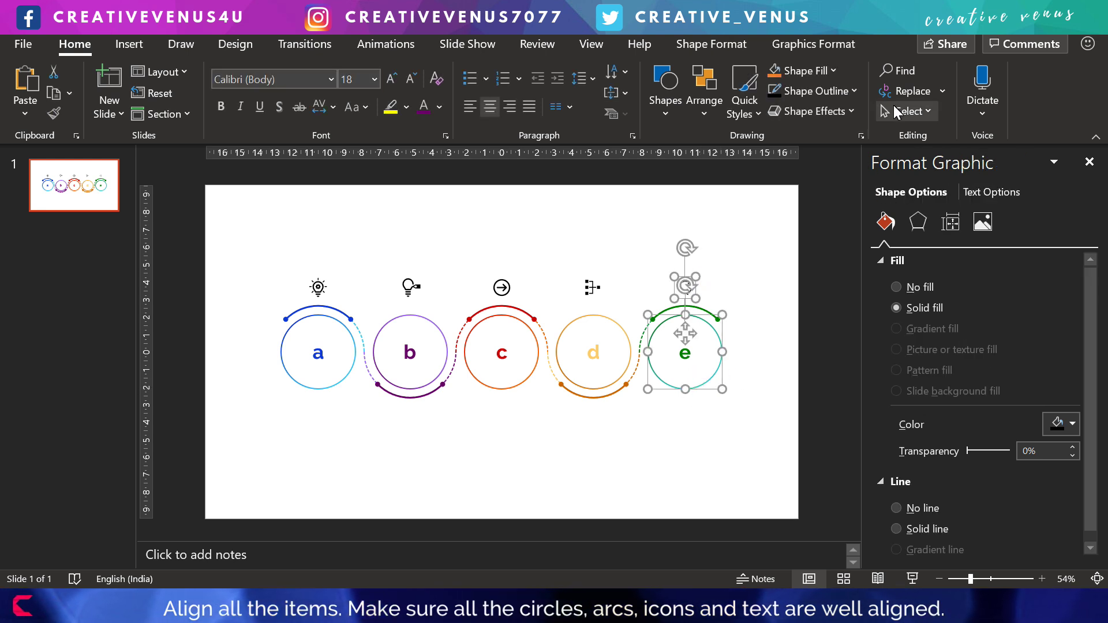
click(817, 45)
click(640, 114)
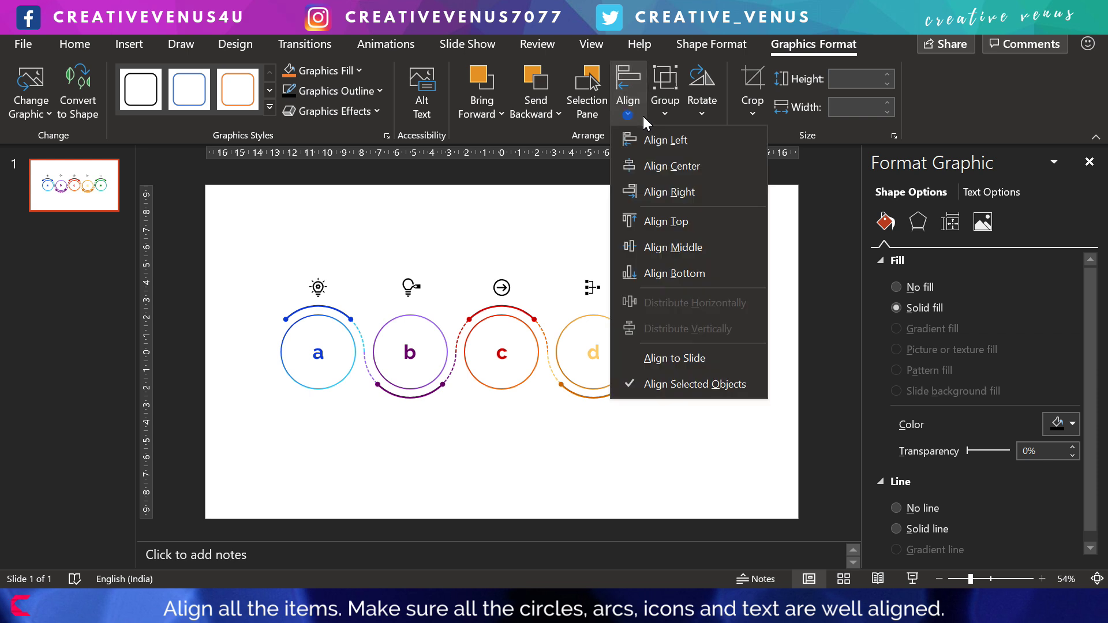
click(667, 173)
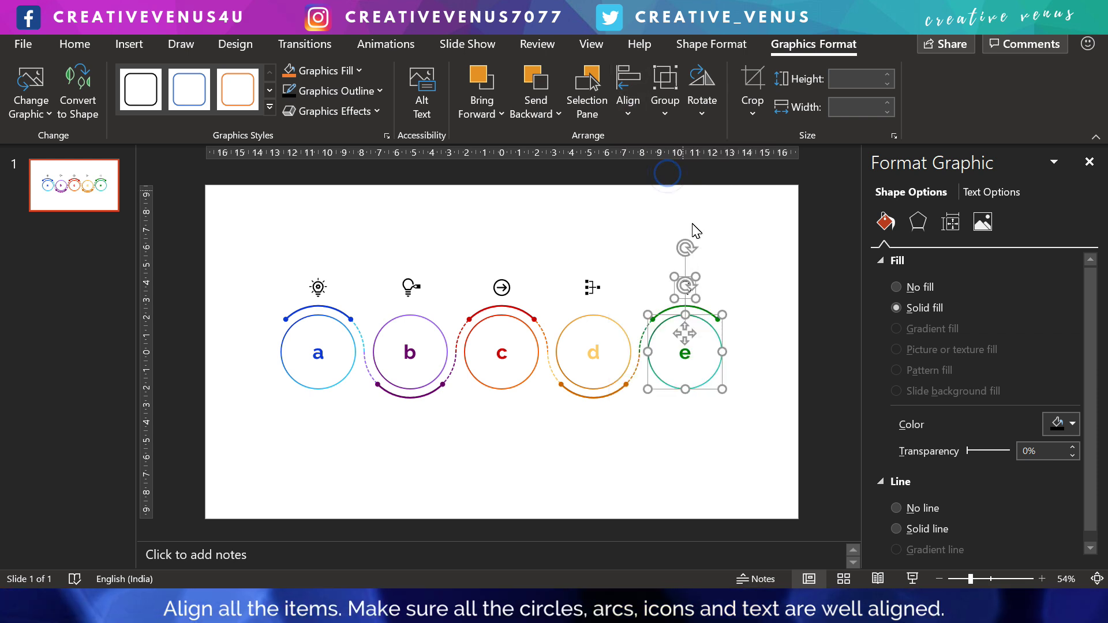
click(696, 453)
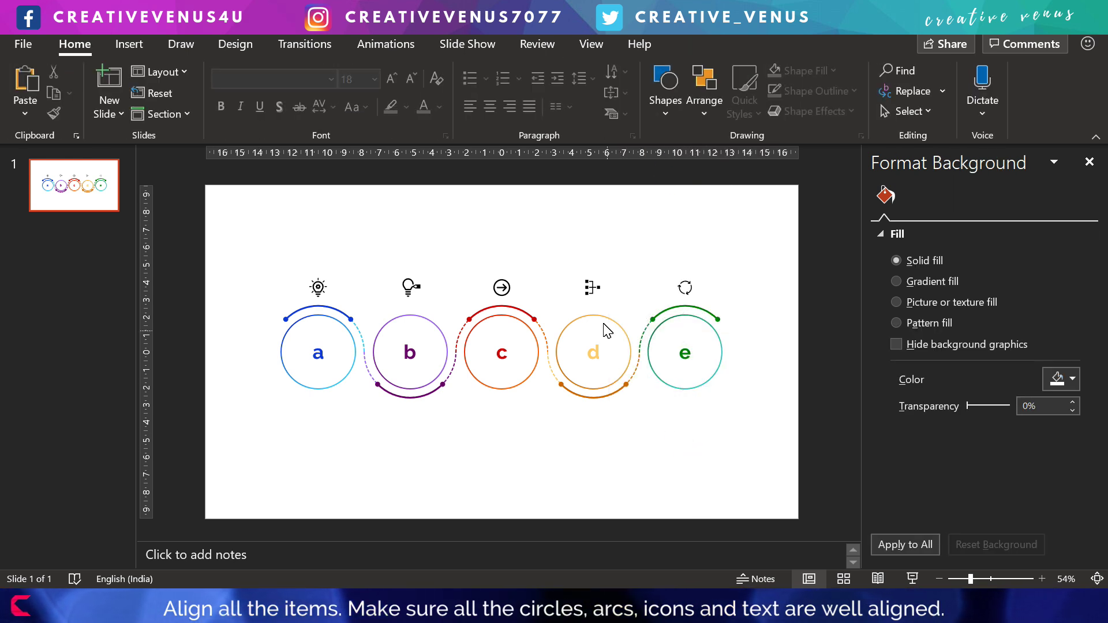
Step: Centre the d and c icons horizontally over their circles
click(595, 291)
shift+click(626, 329)
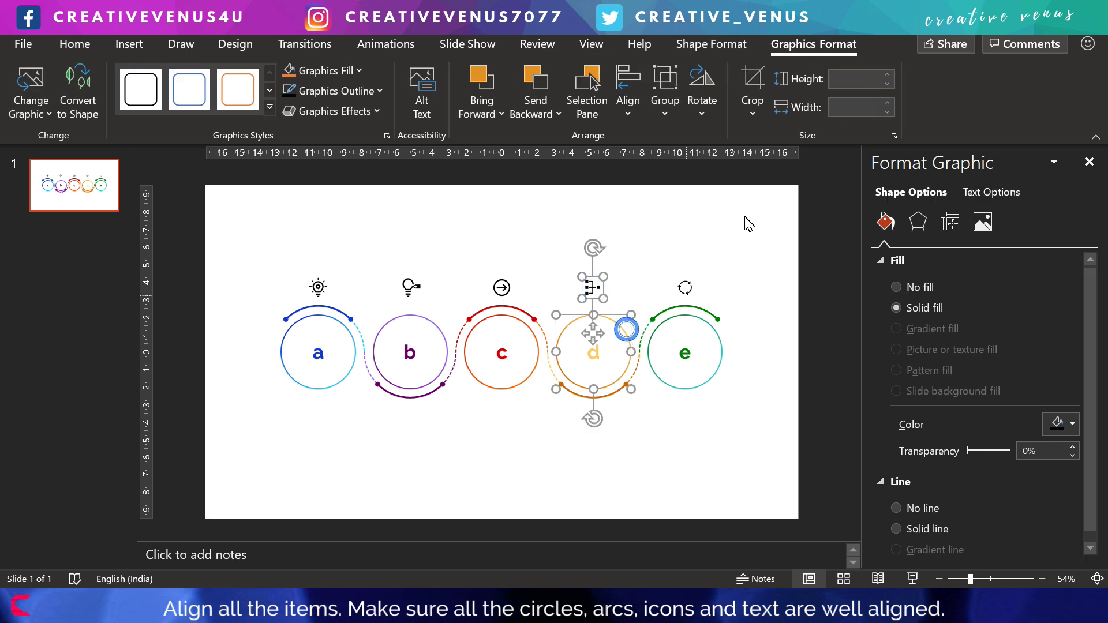
click(631, 113)
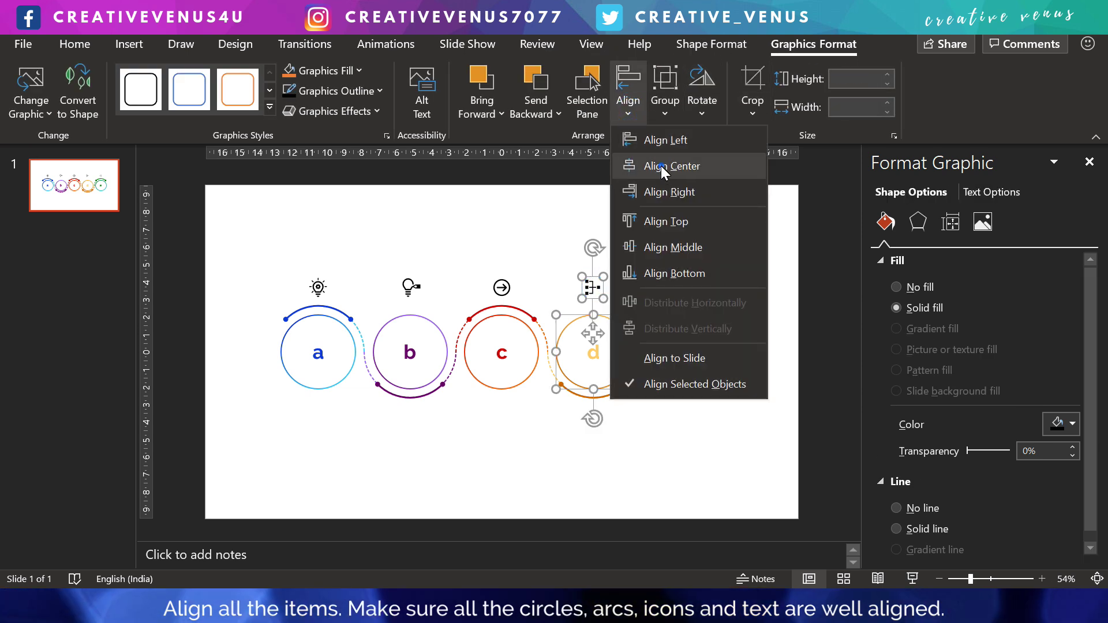
click(660, 165)
click(505, 291)
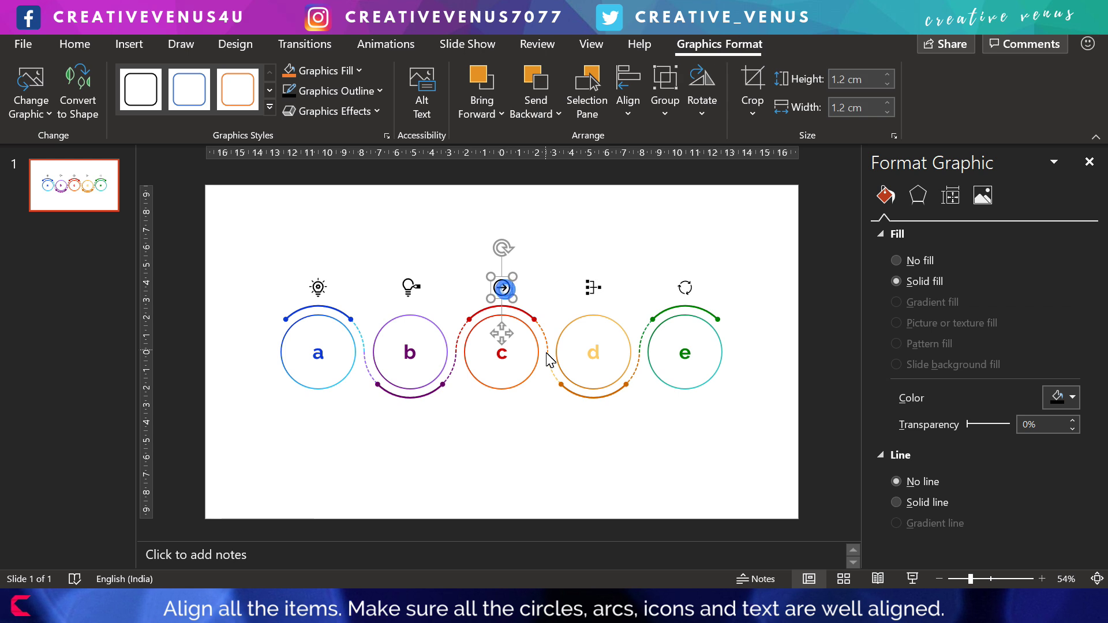
shift+click(538, 345)
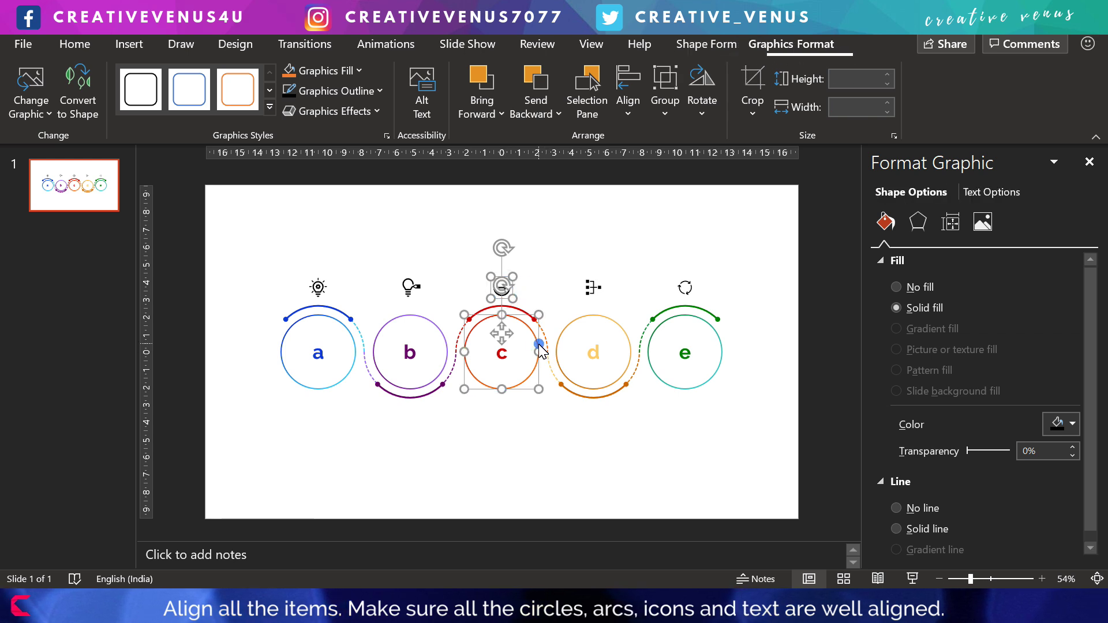
click(620, 109)
click(667, 167)
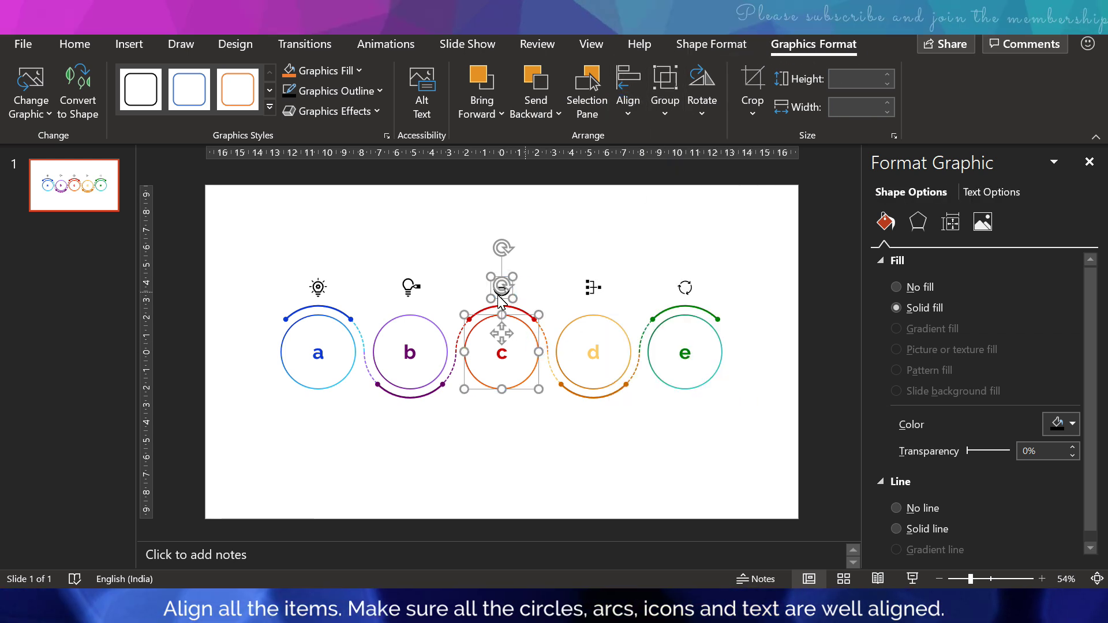
Step: Centre the b icon horizontally over circle b
click(410, 288)
shift+click(443, 333)
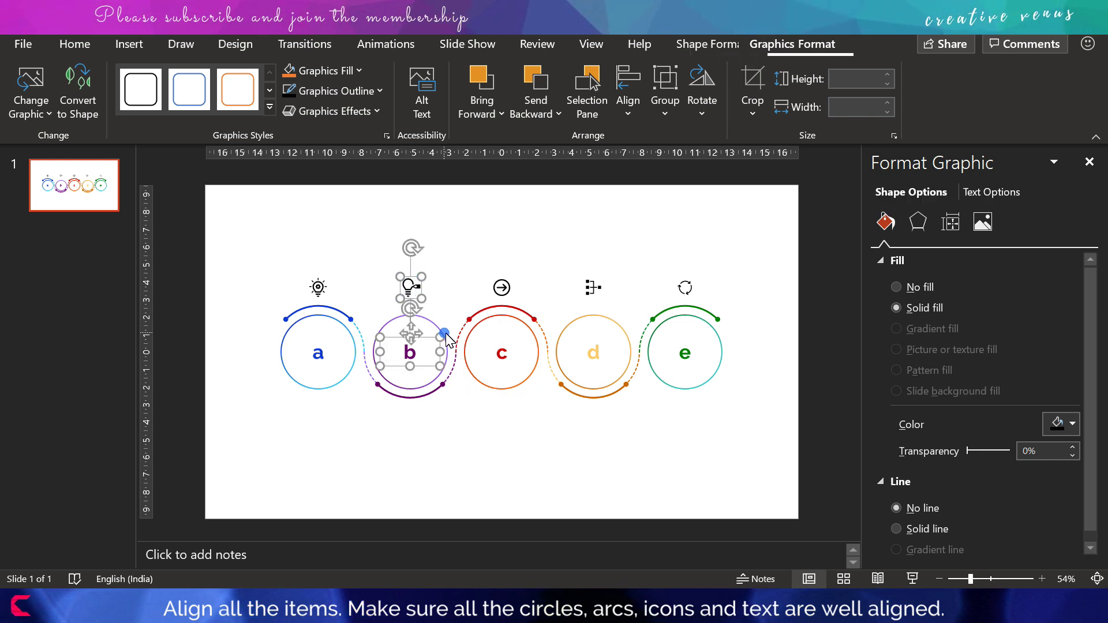
click(427, 318)
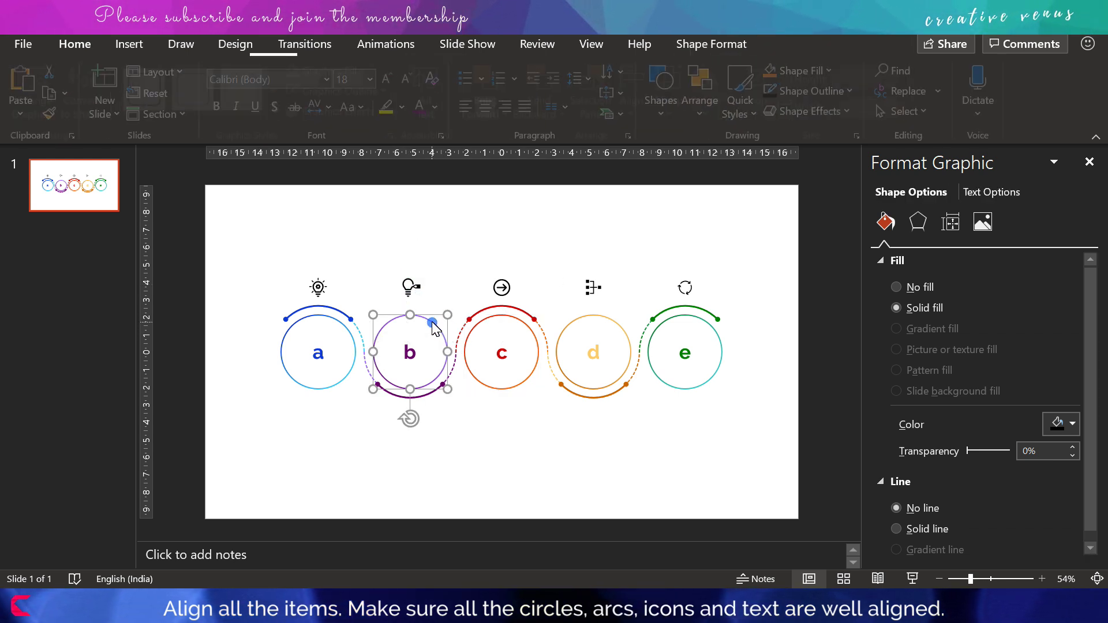
shift+click(414, 285)
click(808, 45)
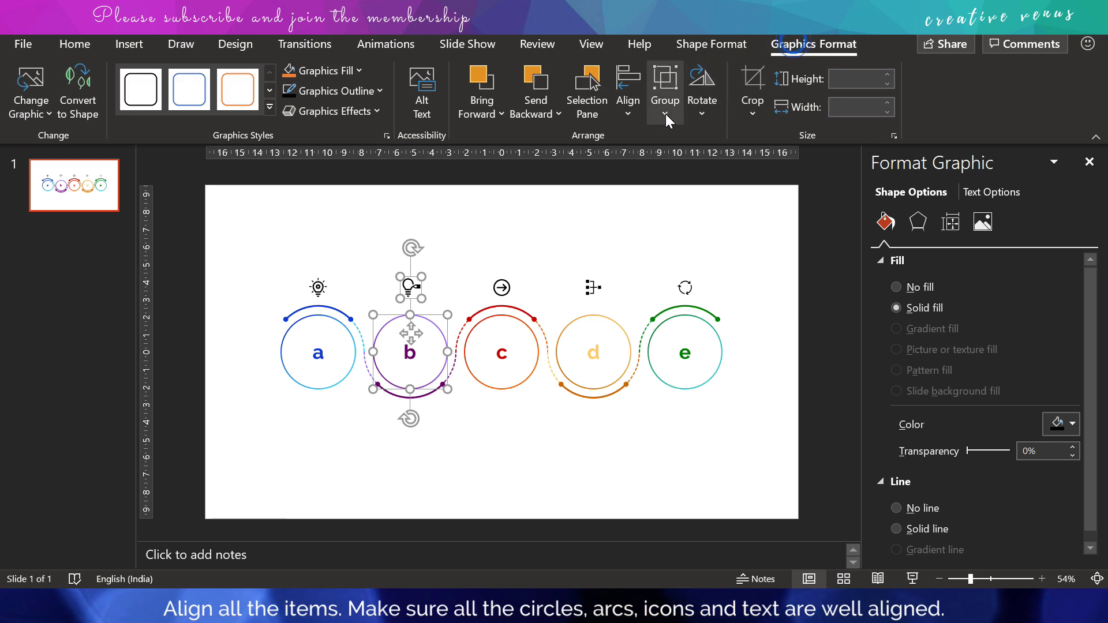
click(621, 110)
click(662, 170)
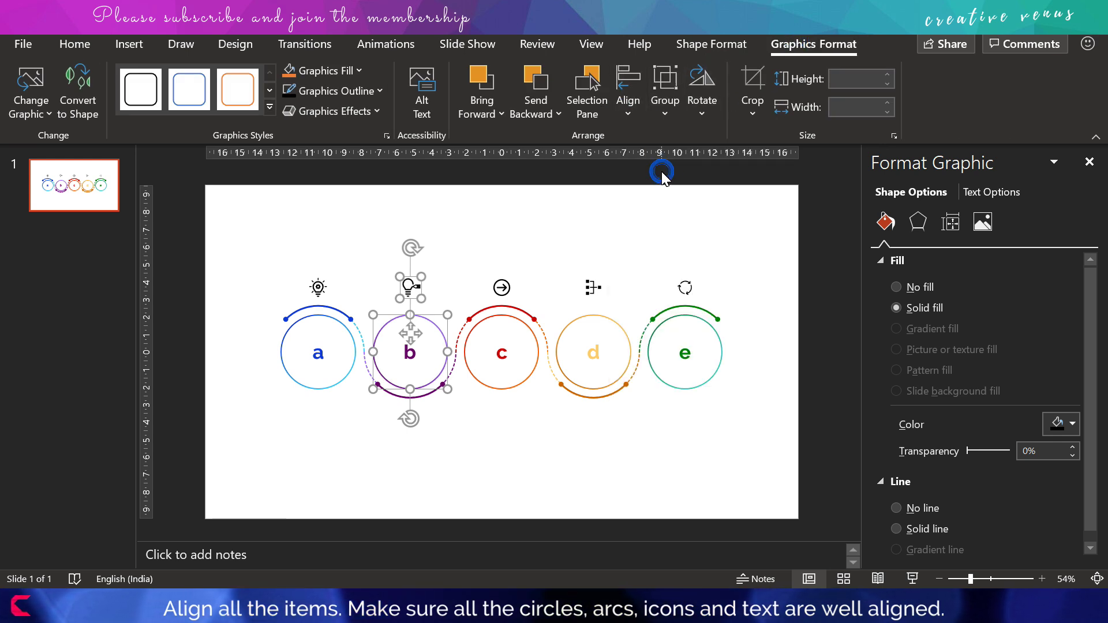
Step: Centre the a icon over circle a, then marquee-select all five icons
click(319, 289)
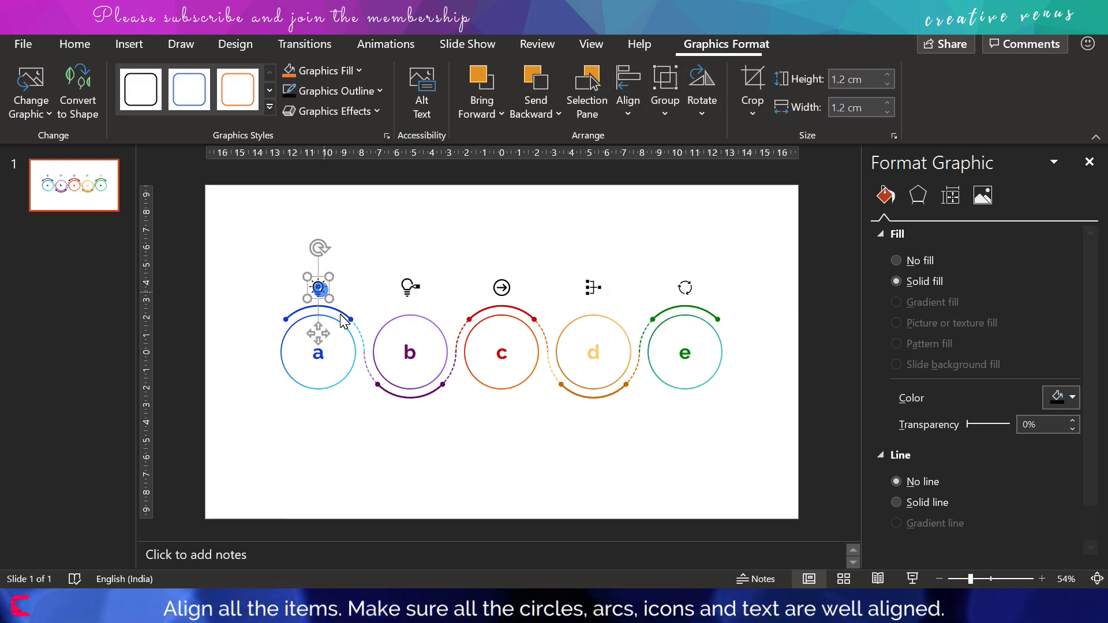
shift+click(354, 346)
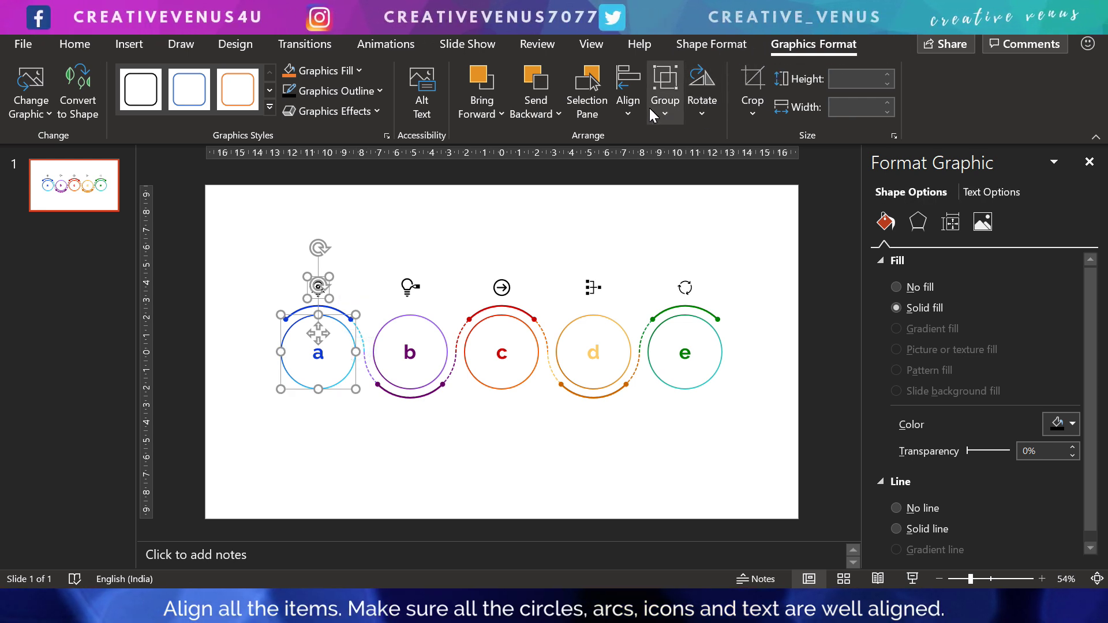
click(628, 92)
click(683, 168)
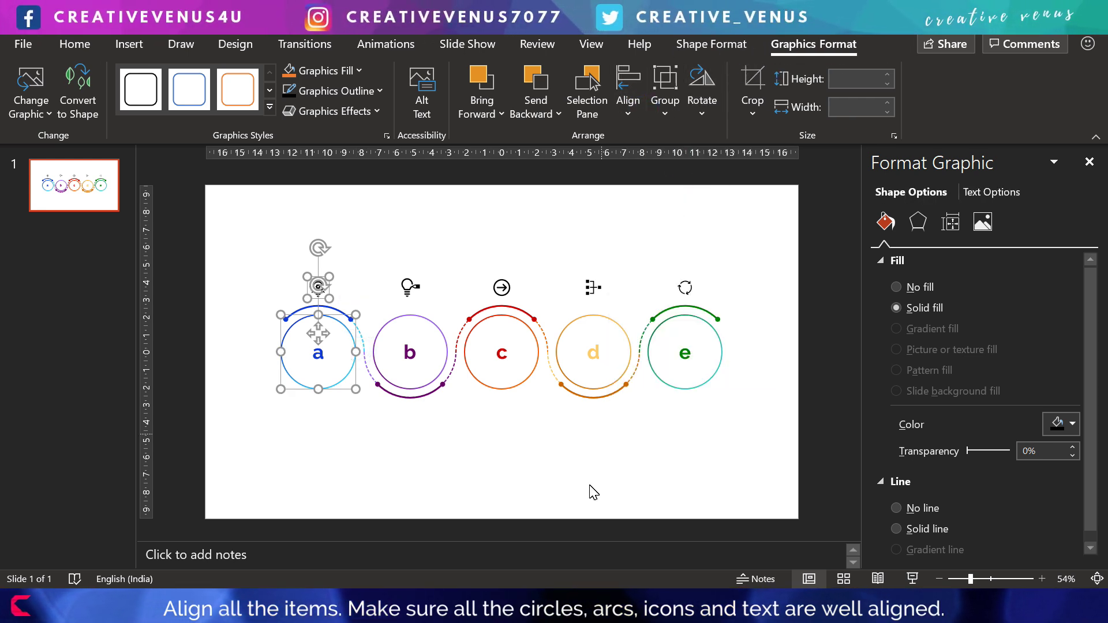
click(586, 517)
drag(760, 311, 249, 234)
Step: Recolour the five icons from black to a darker grey theme shade
click(1058, 397)
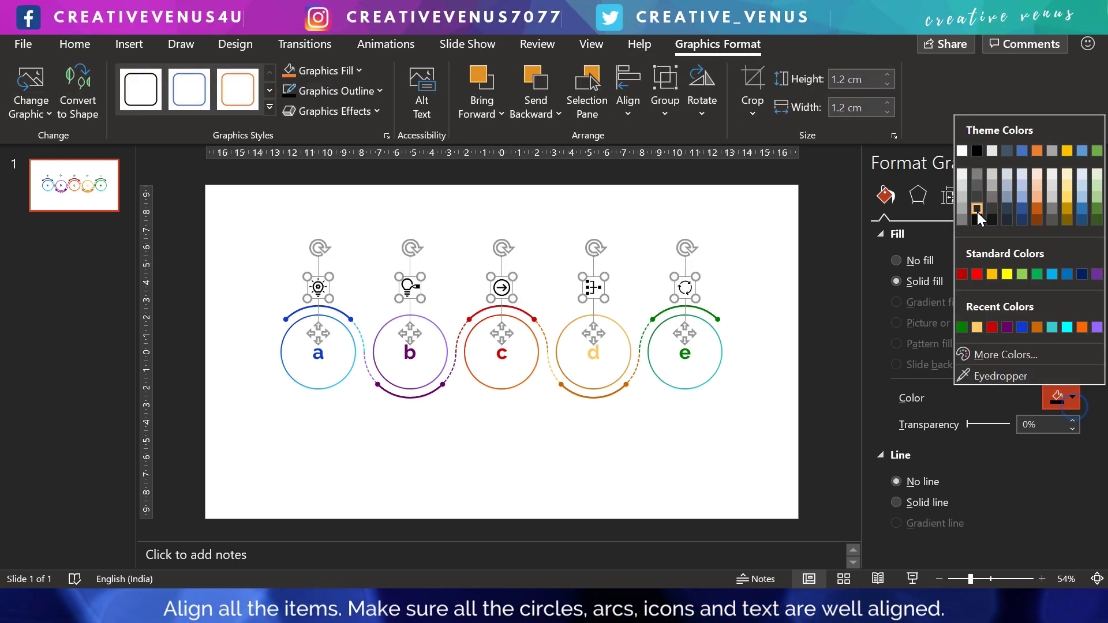
click(966, 212)
click(1058, 397)
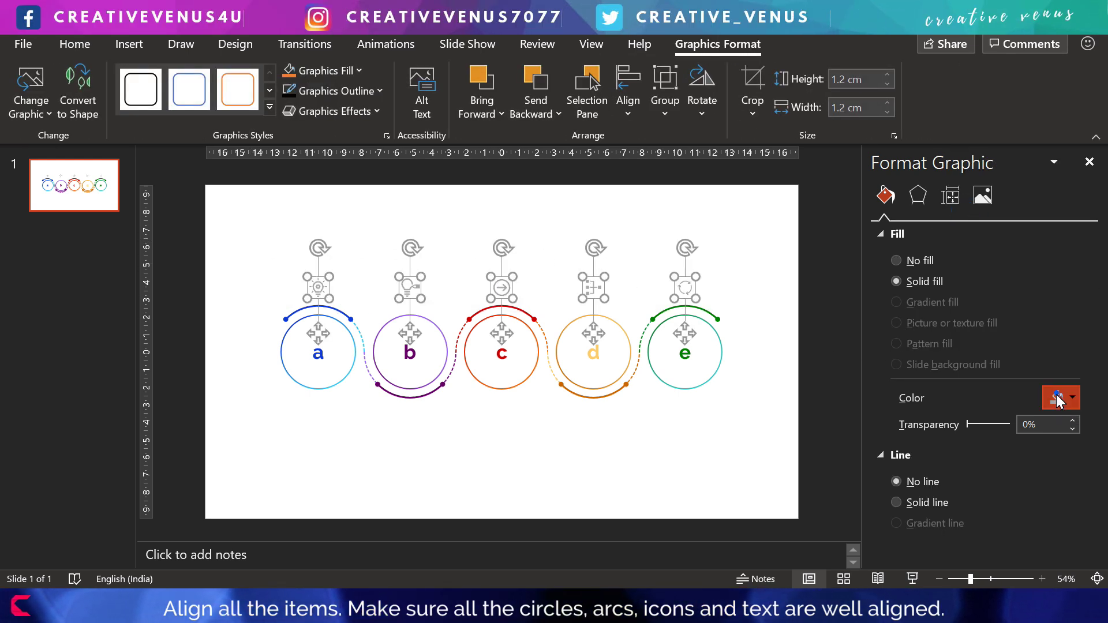
click(1004, 197)
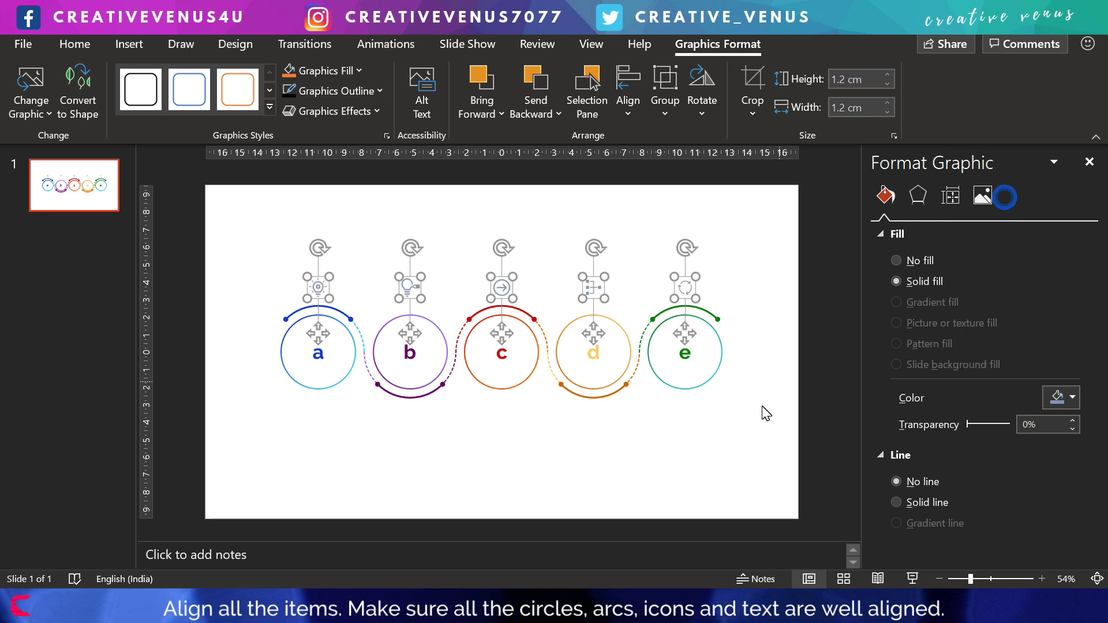
click(1050, 397)
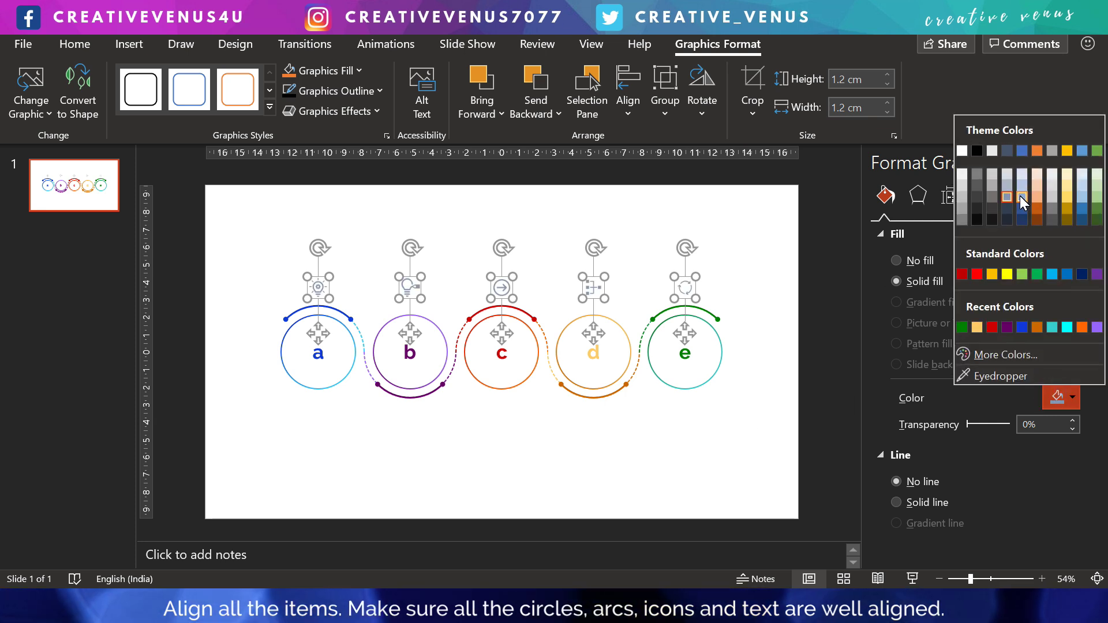
click(977, 187)
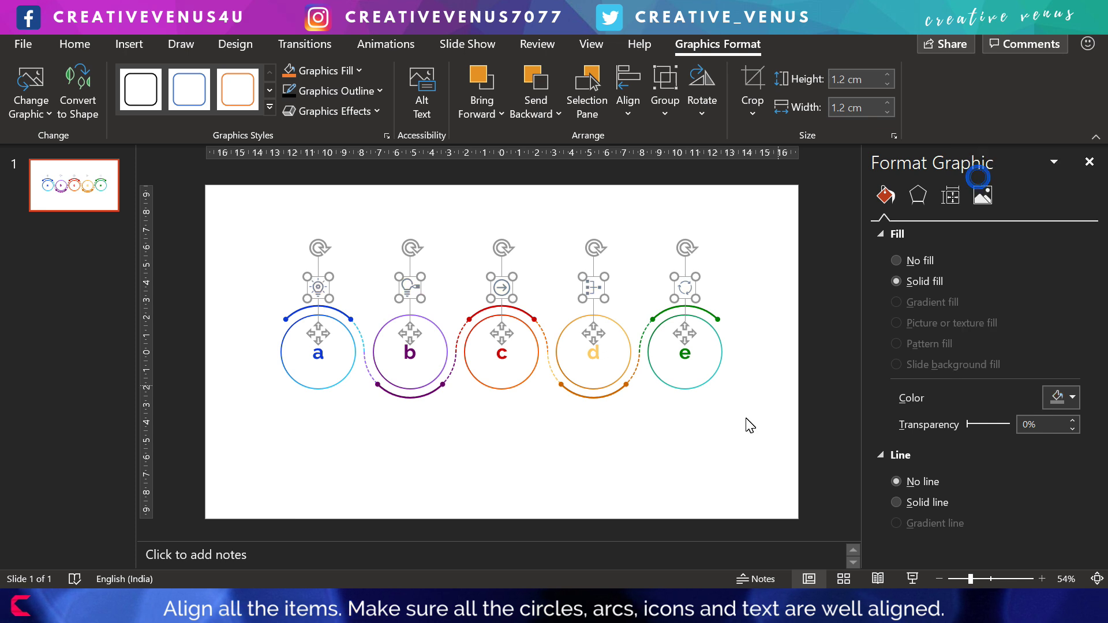
click(702, 433)
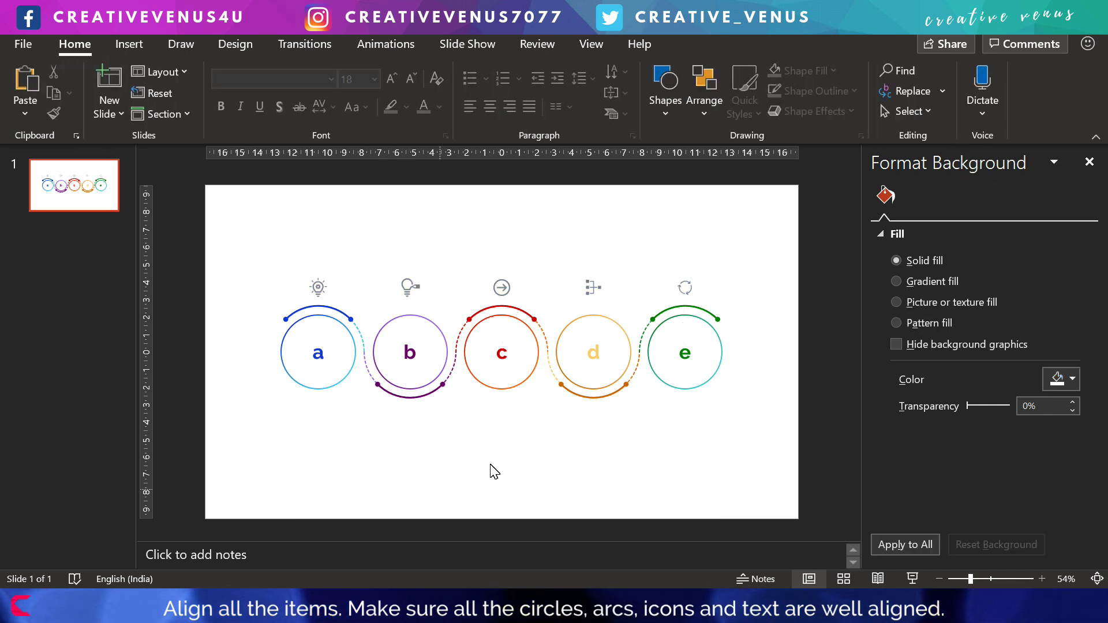
Step: Draw an empty text box just beneath circle a
click(138, 44)
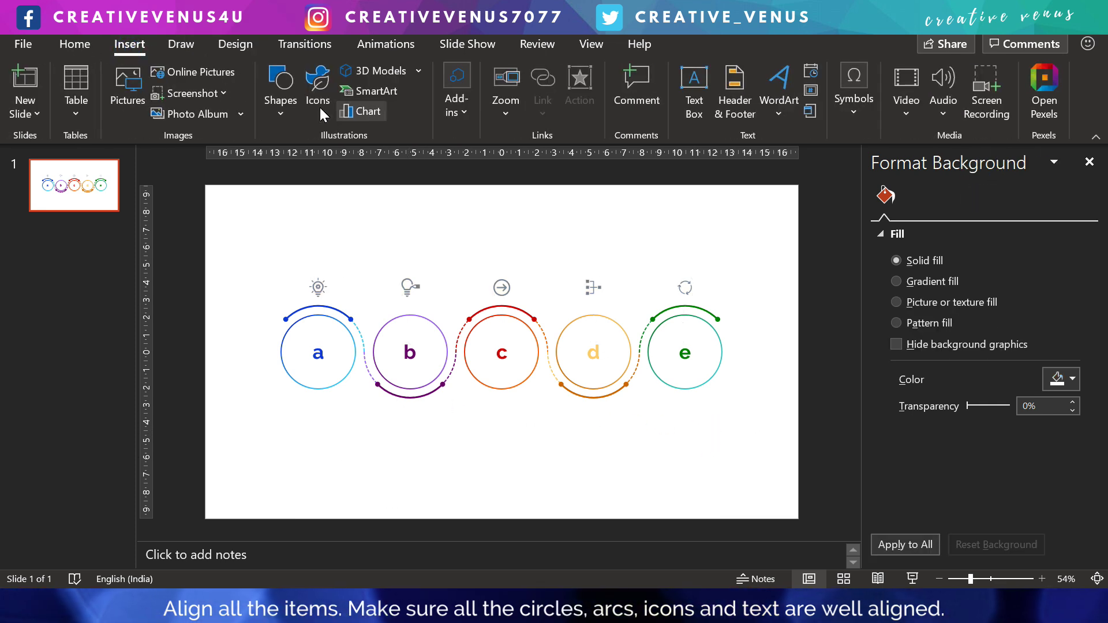
click(279, 112)
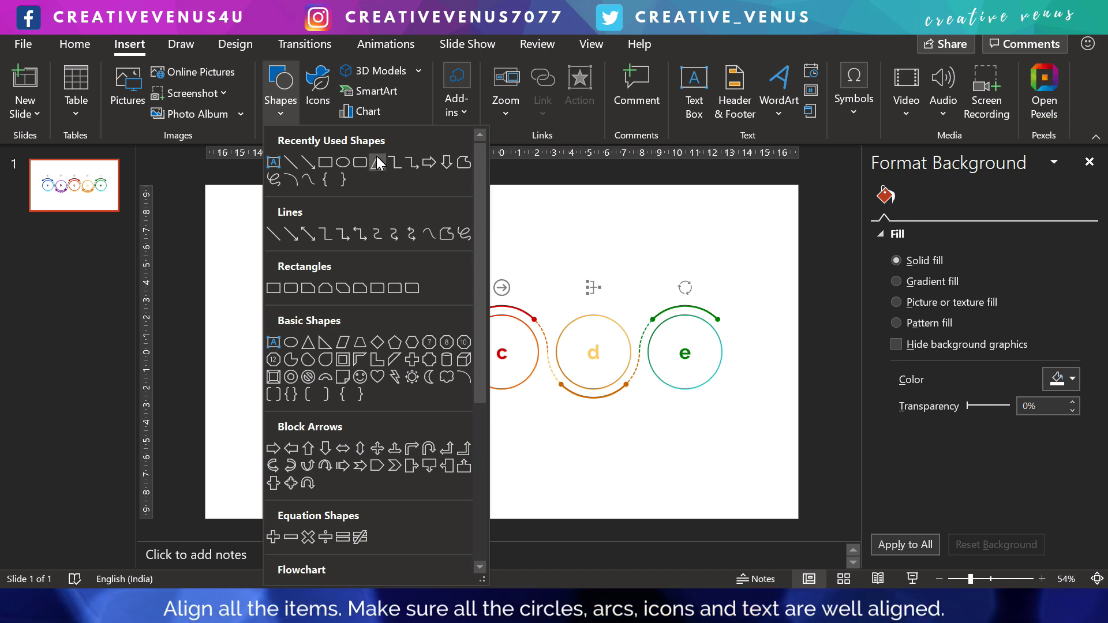
click(694, 115)
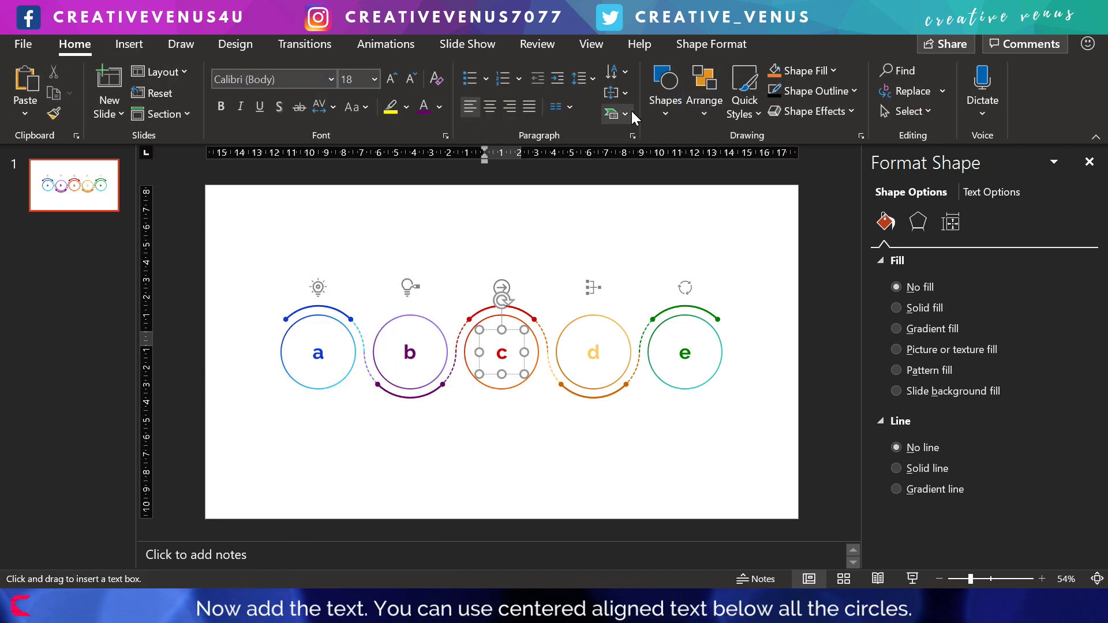
click(139, 46)
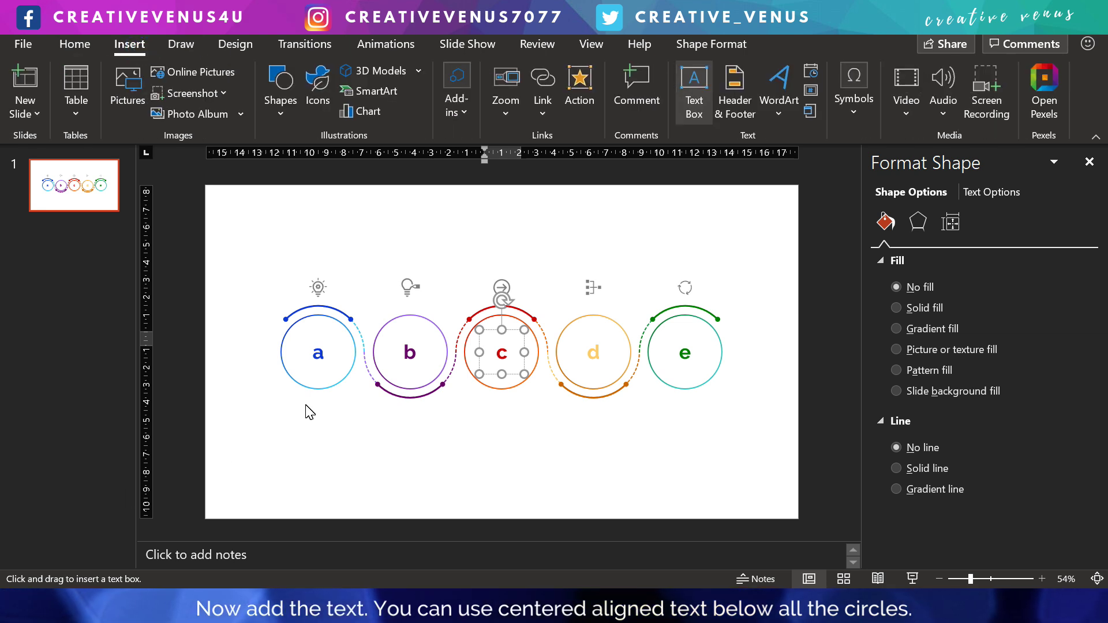
drag(283, 407, 354, 426)
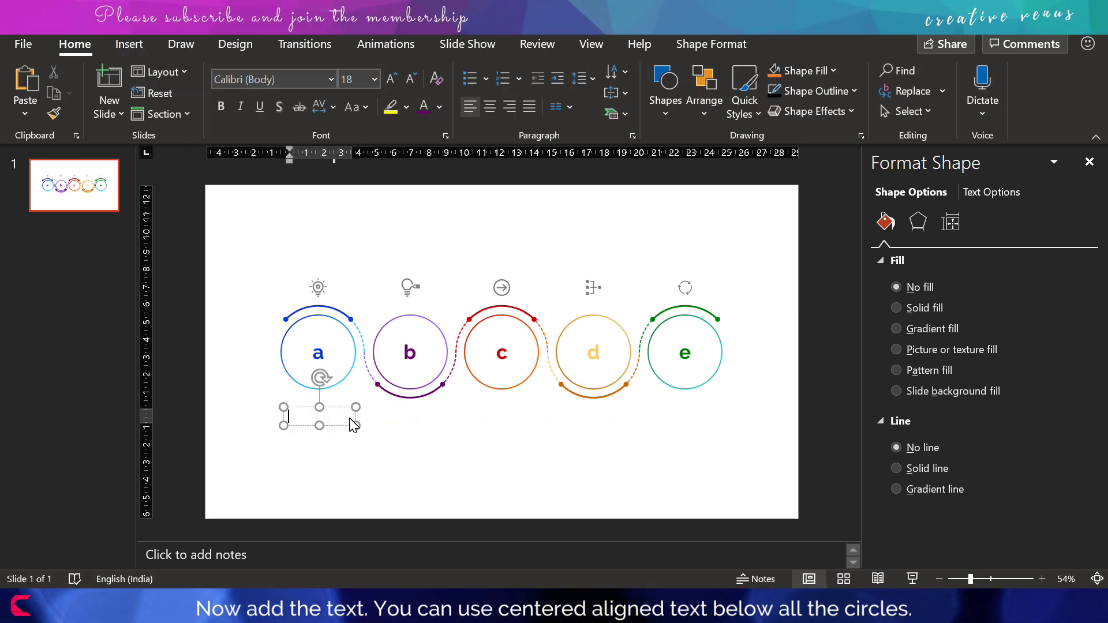
Step: Type 'Heading' and format it as grey, centred, bold 14 pt text
text(Heading)
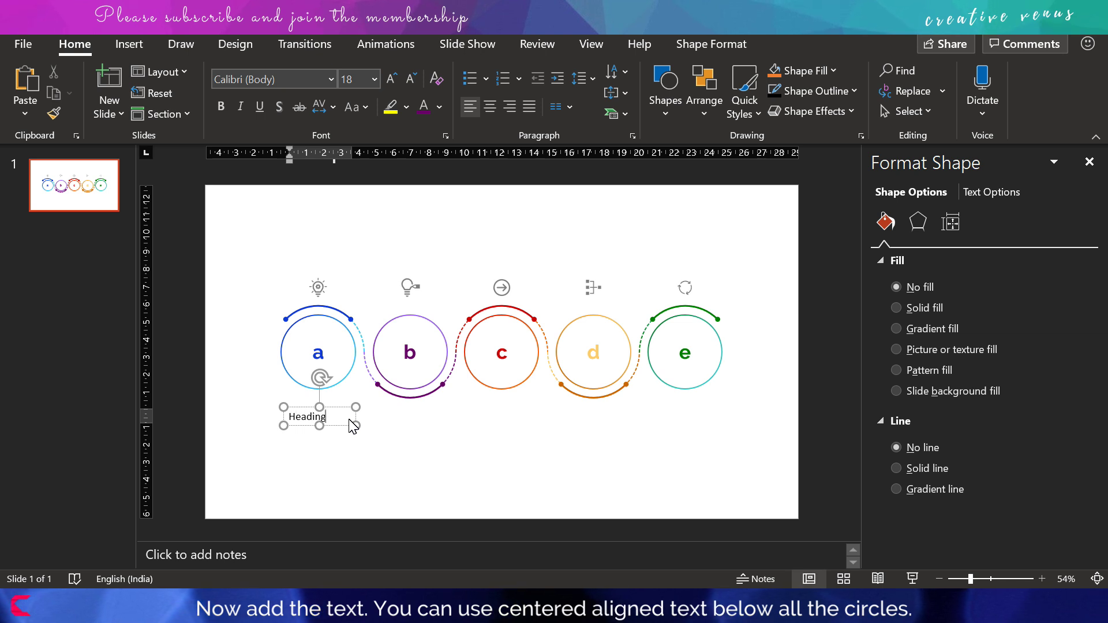
key(ctrl+a)
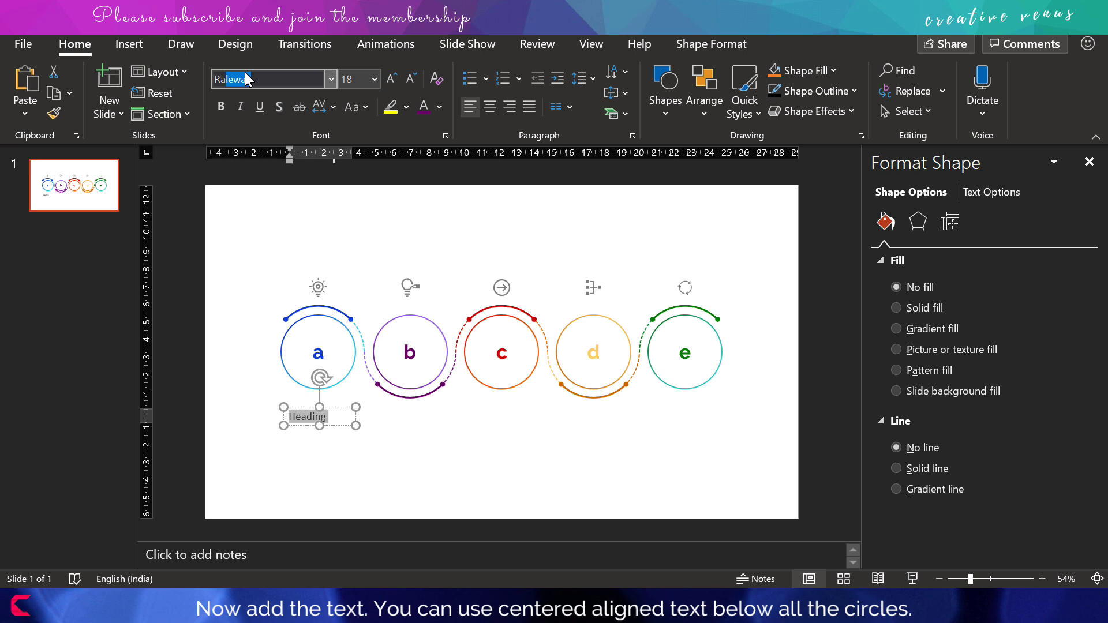
click(440, 108)
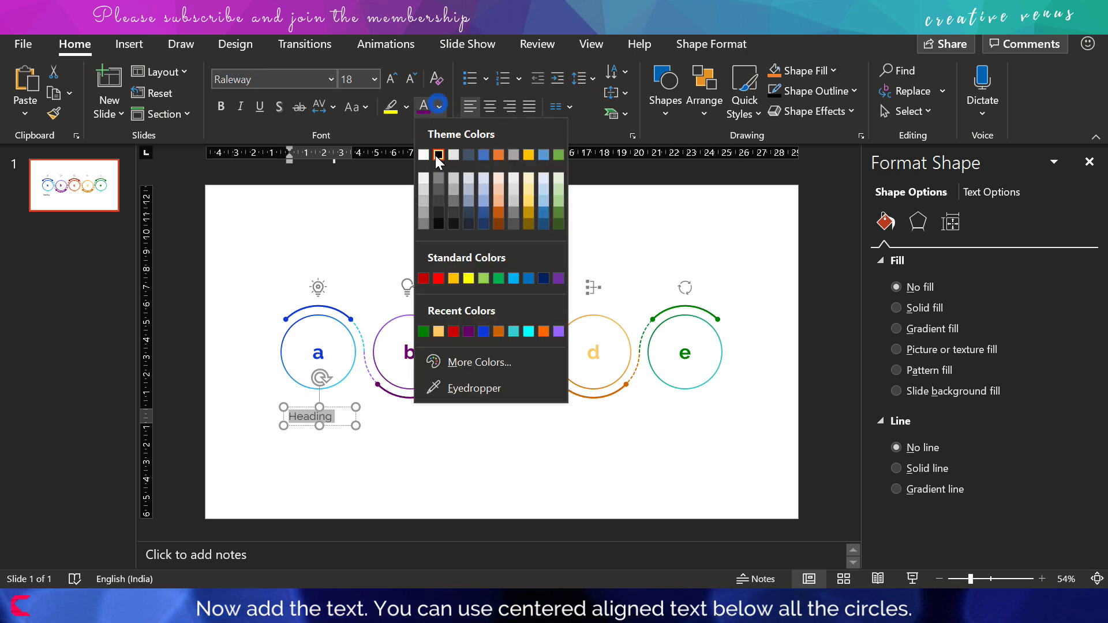
click(437, 200)
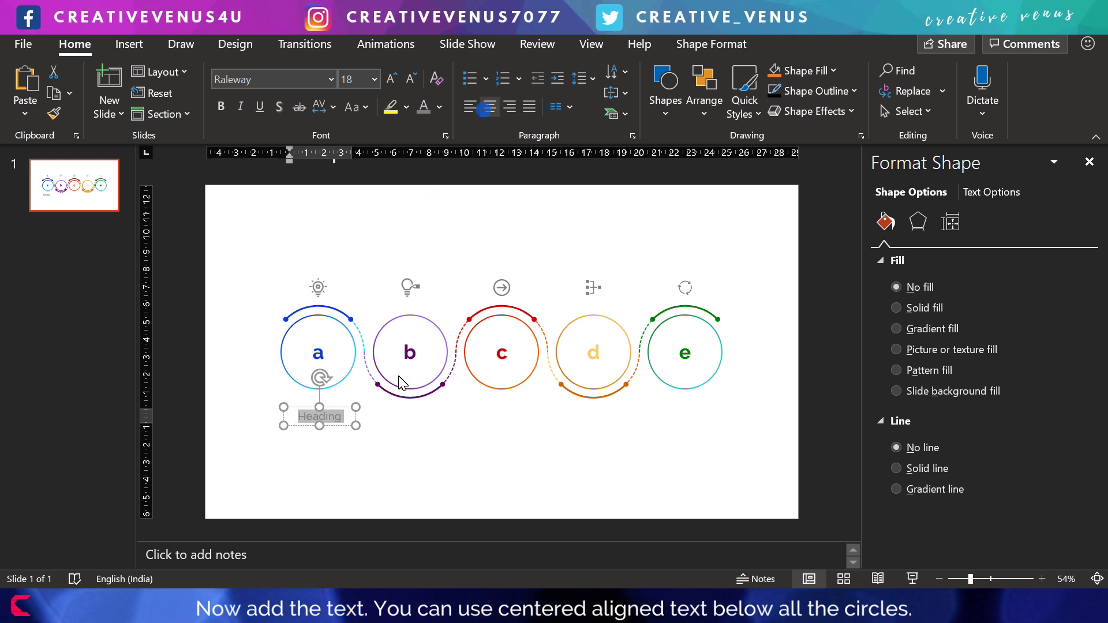
click(489, 108)
click(411, 82)
click(411, 82)
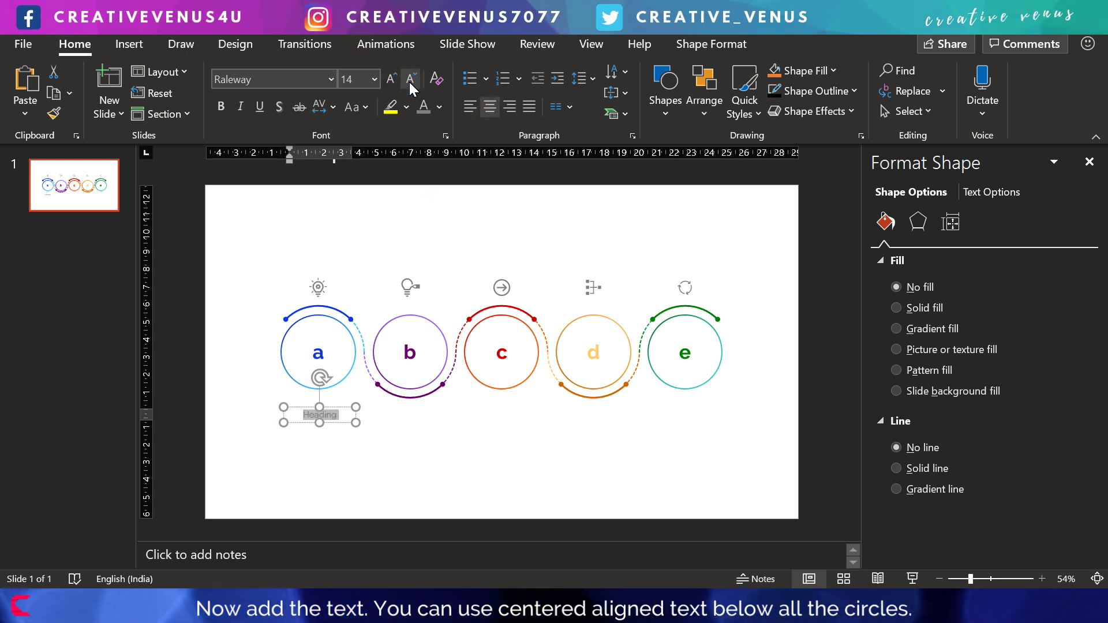
key(ctrl+b)
Step: Centre the Heading box under circle a and paste a duplicate of it
click(341, 424)
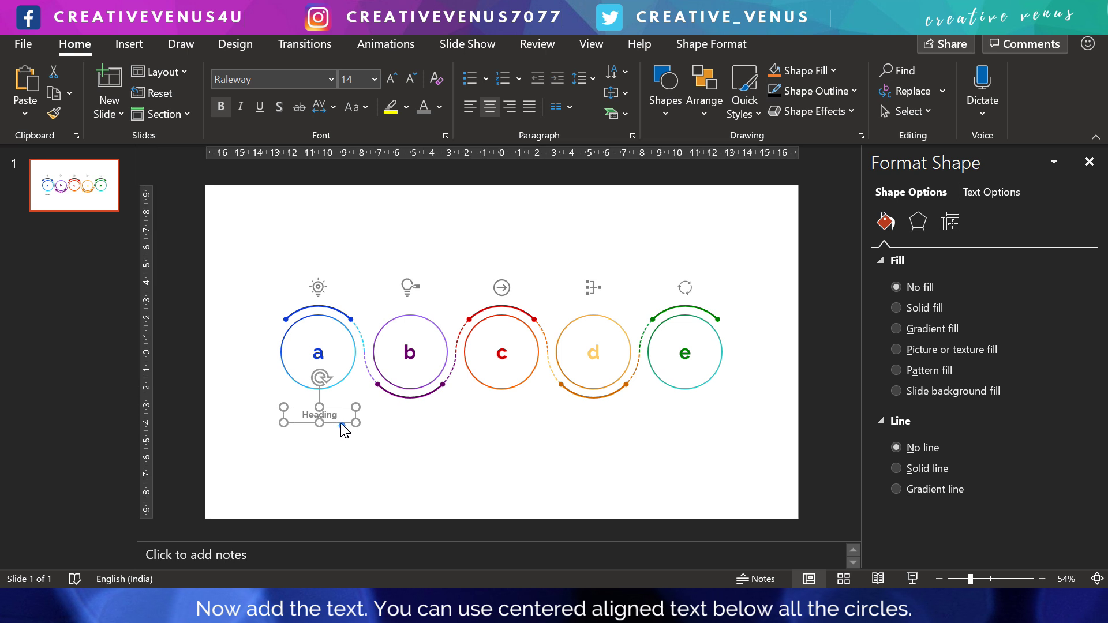
drag(345, 430, 343, 426)
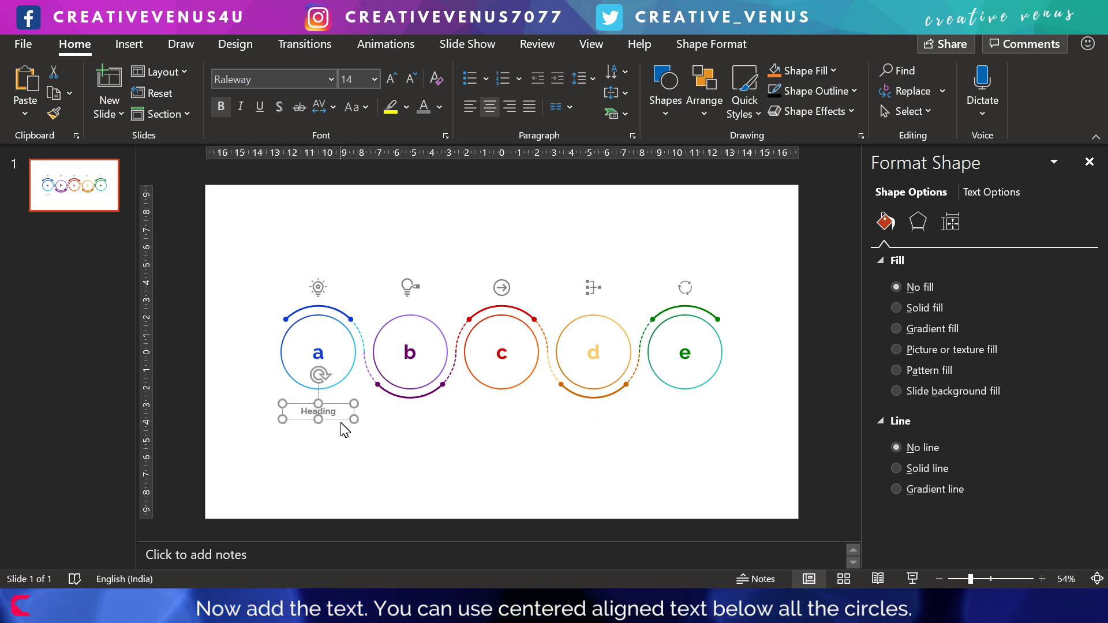
key(ctrl+v)
Step: Place the copy below the Heading and replace its text with a =lorem(1) placeholder paragraph
drag(346, 437, 336, 438)
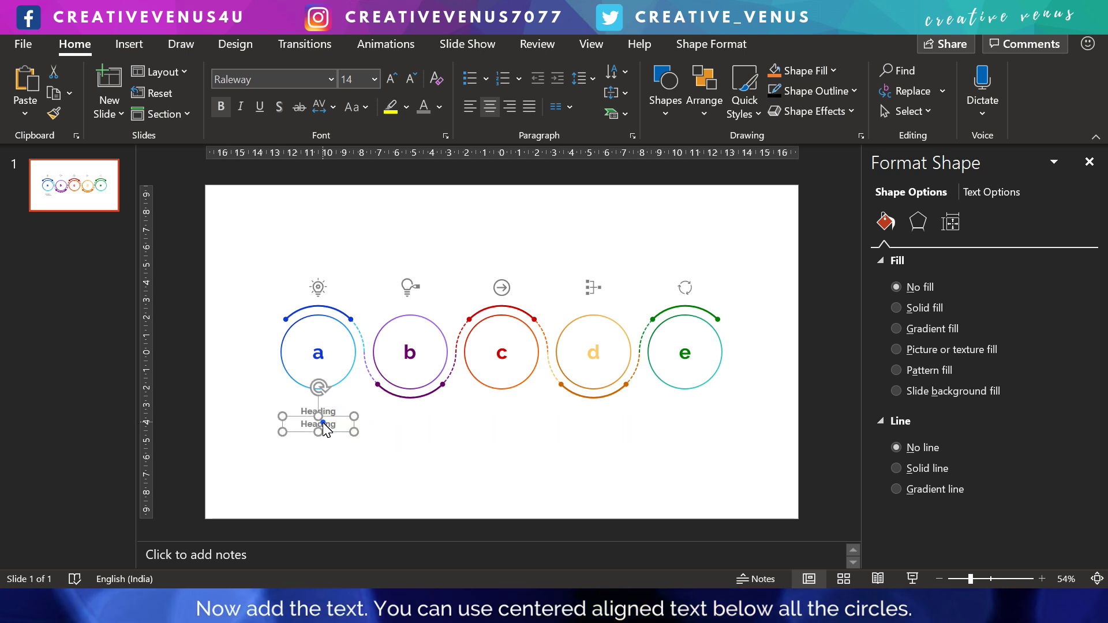
double_click(323, 425)
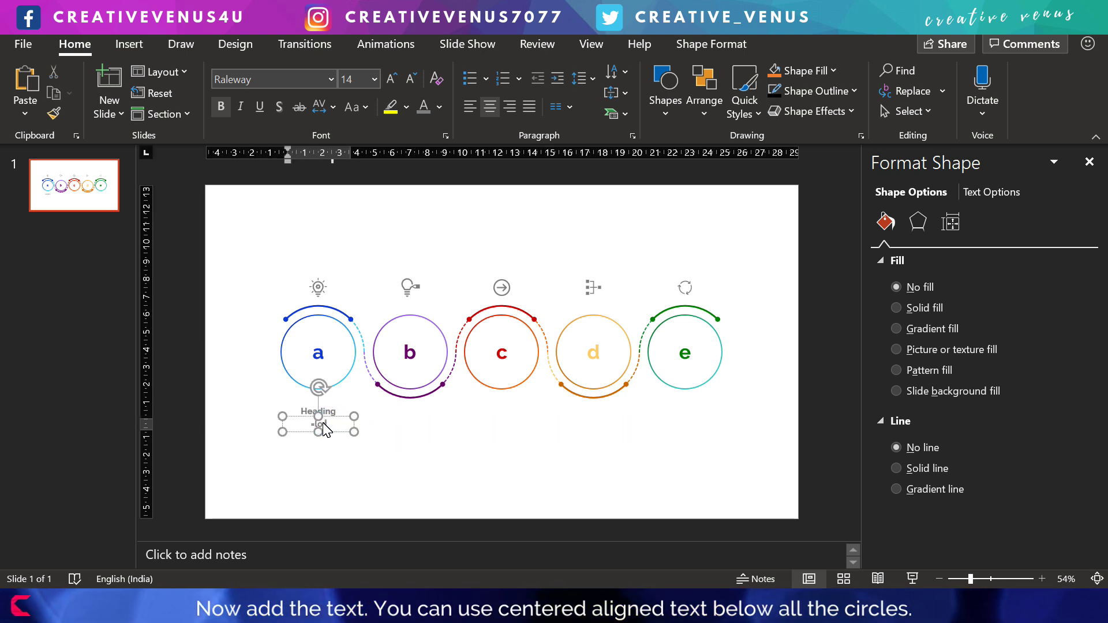
text(=lorem(1))
key(Return)
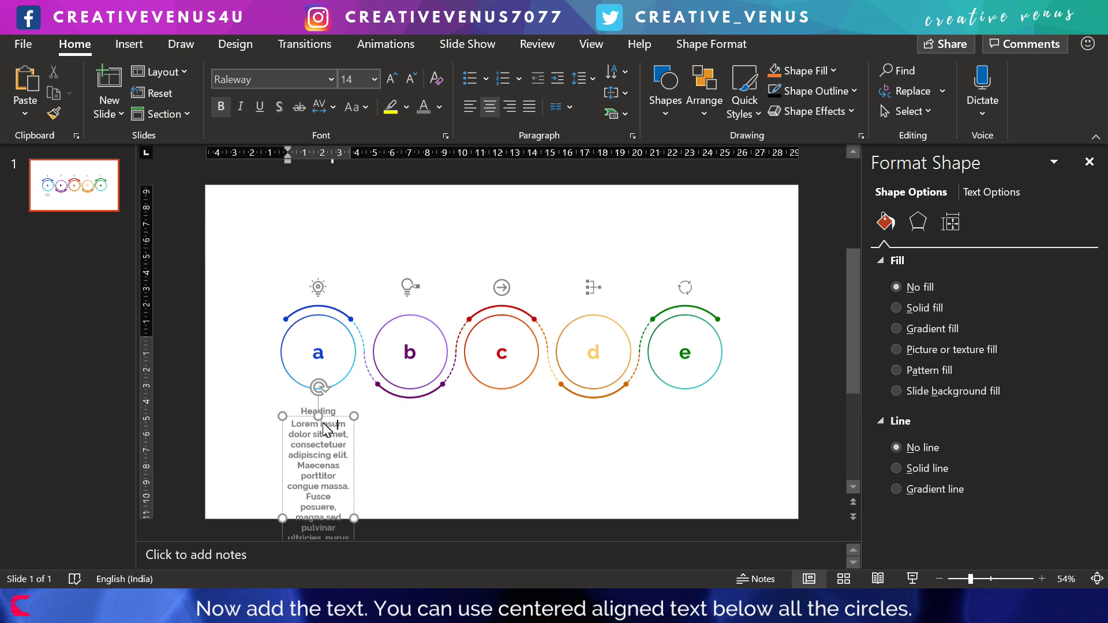
Step: Remove bold from the body text and shrink it to size 10
key(ctrl+a)
key(ctrl+b)
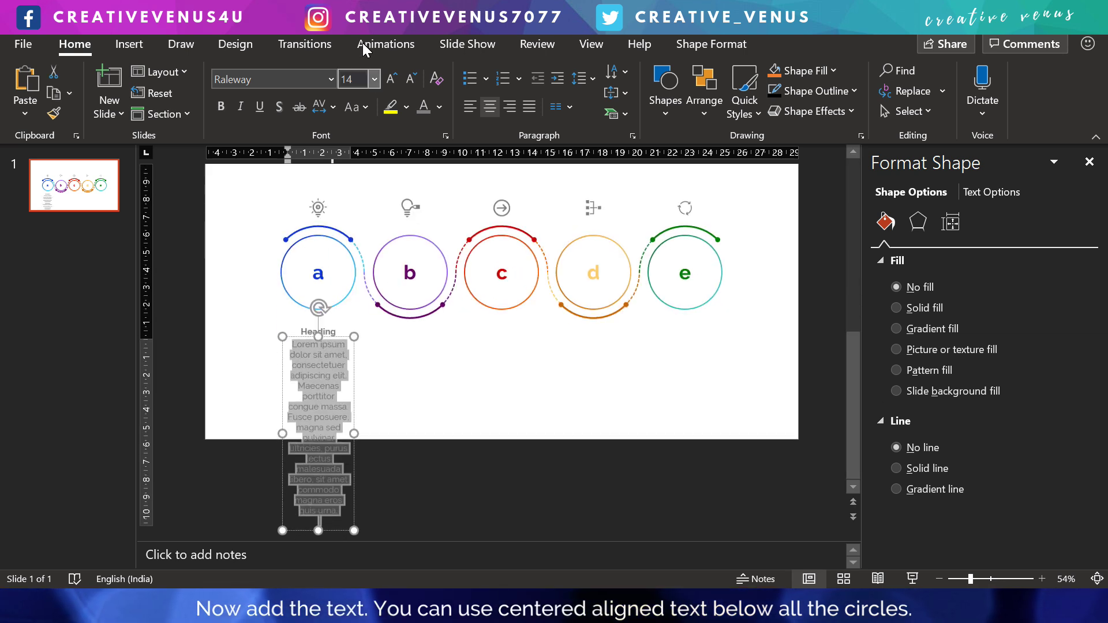
click(408, 79)
click(408, 79)
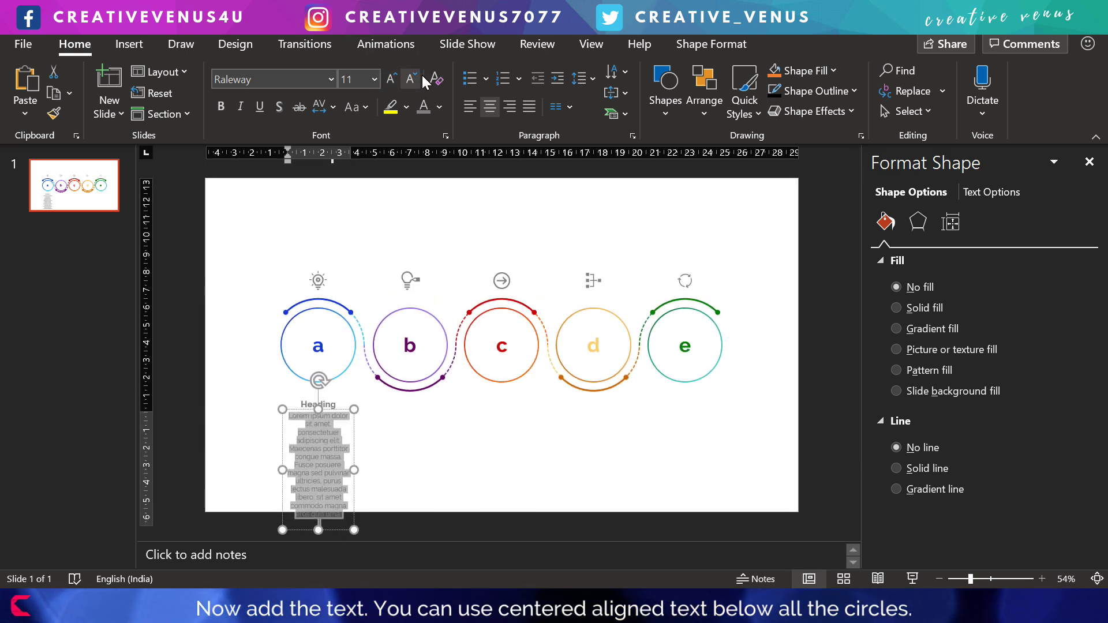
click(412, 81)
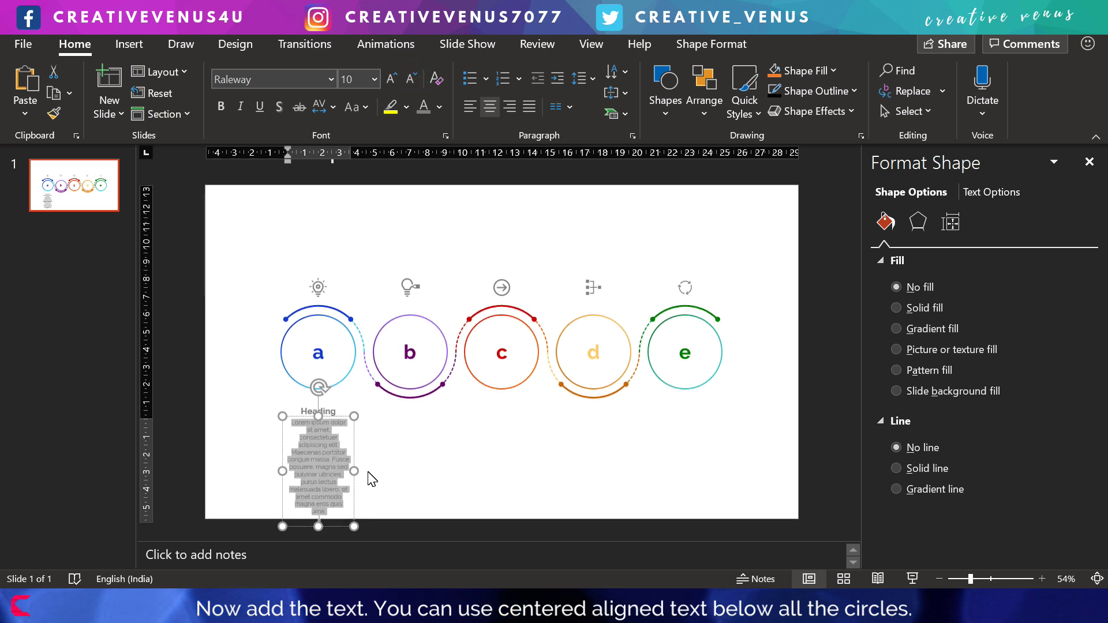
Step: Trim the paragraph to end at 'congue massa', widen its box and position it below the Heading
click(319, 482)
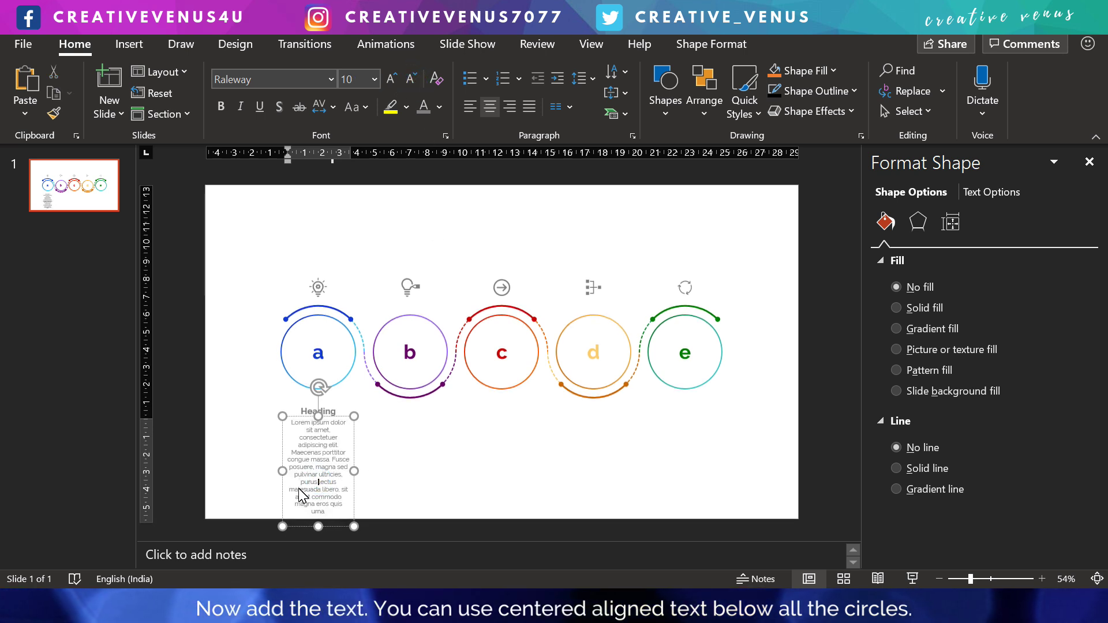
drag(299, 488, 401, 546)
key(BackSpace)
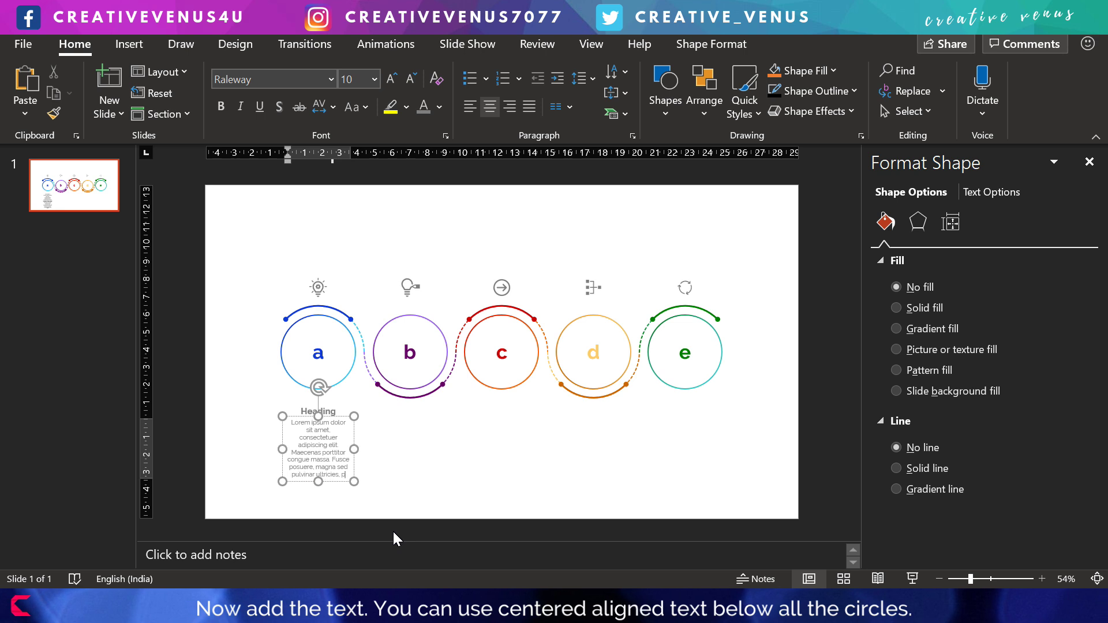
key(BackSpace)
key(BackSpace)
key(BackSpace)
key(BackSpace)
key(BackSpace)
key(BackSpace)
key(BackSpace)
key(BackSpace)
key(BackSpace)
key(BackSpace)
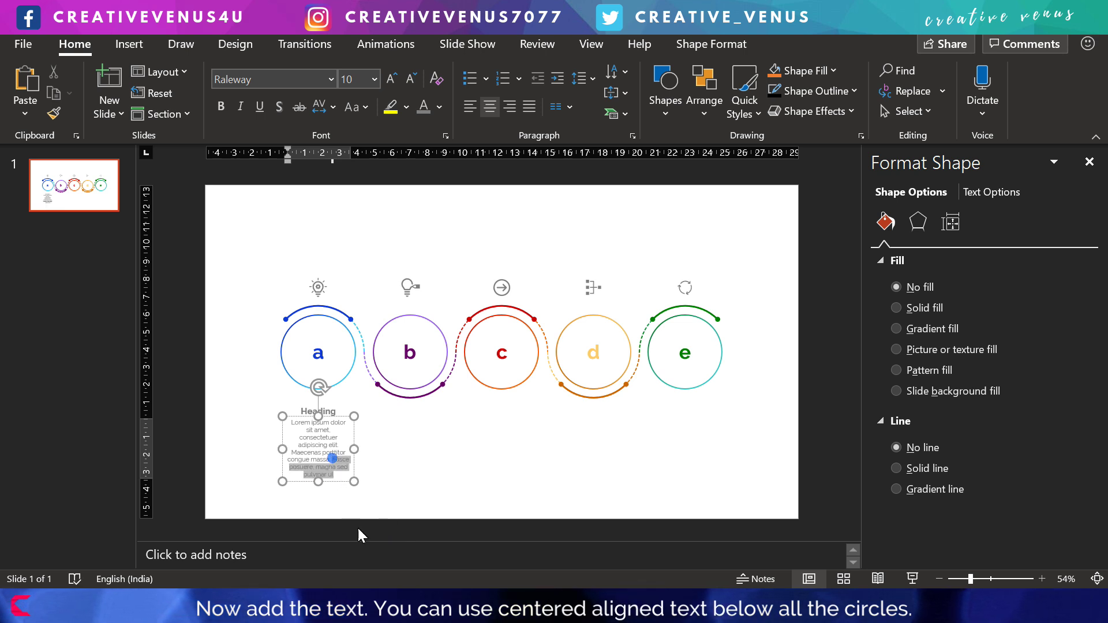
key(BackSpace)
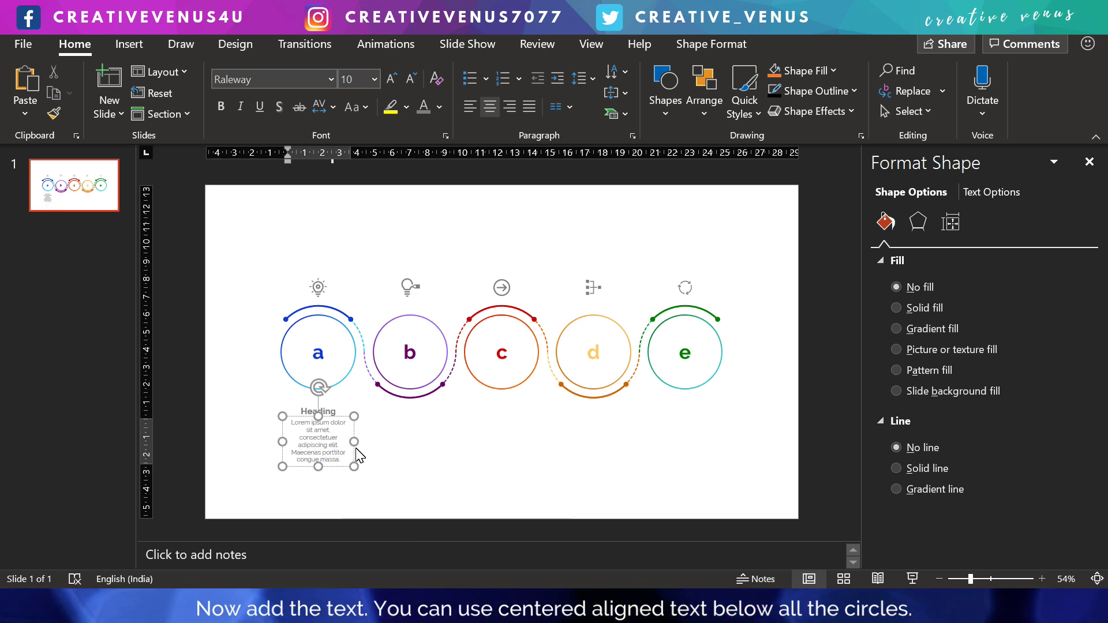
mouse_move(354, 441)
mouse_down()
mouse_move(364, 438)
mouse_move(347, 457)
mouse_up()
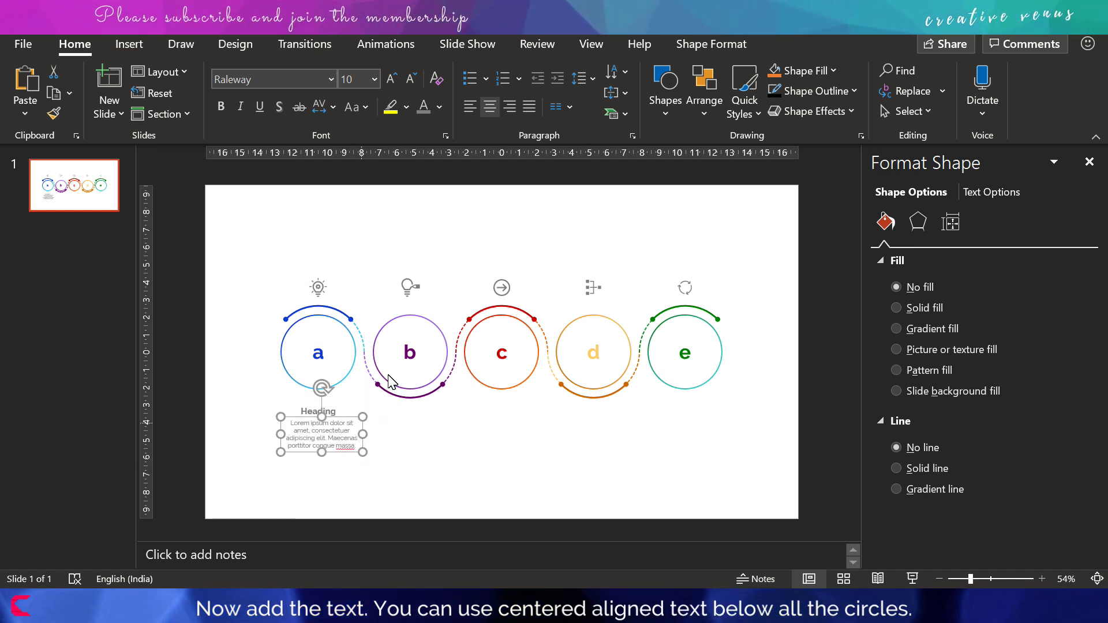
drag(345, 456, 344, 455)
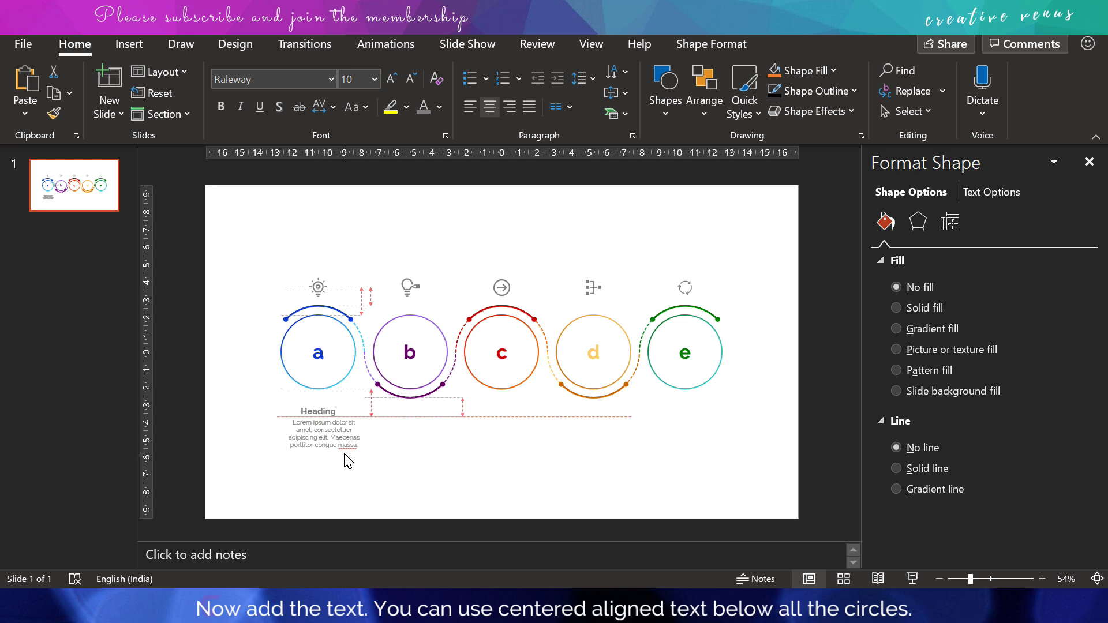
Step: Align the centres of the Heading and body text boxes
shift+click(334, 415)
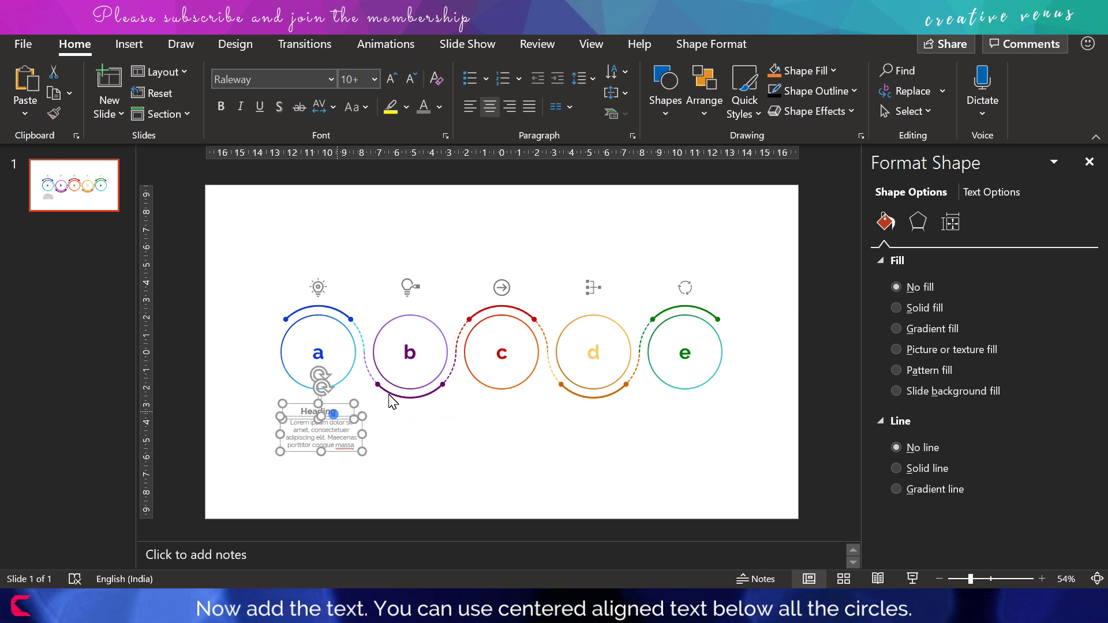
click(712, 41)
click(926, 72)
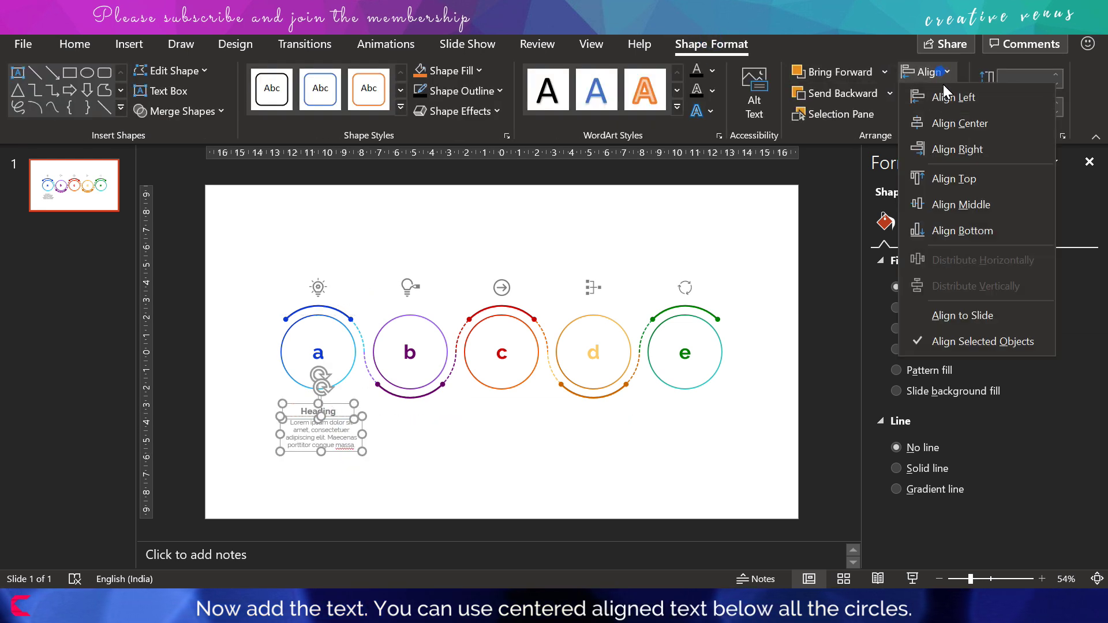
click(953, 120)
click(420, 488)
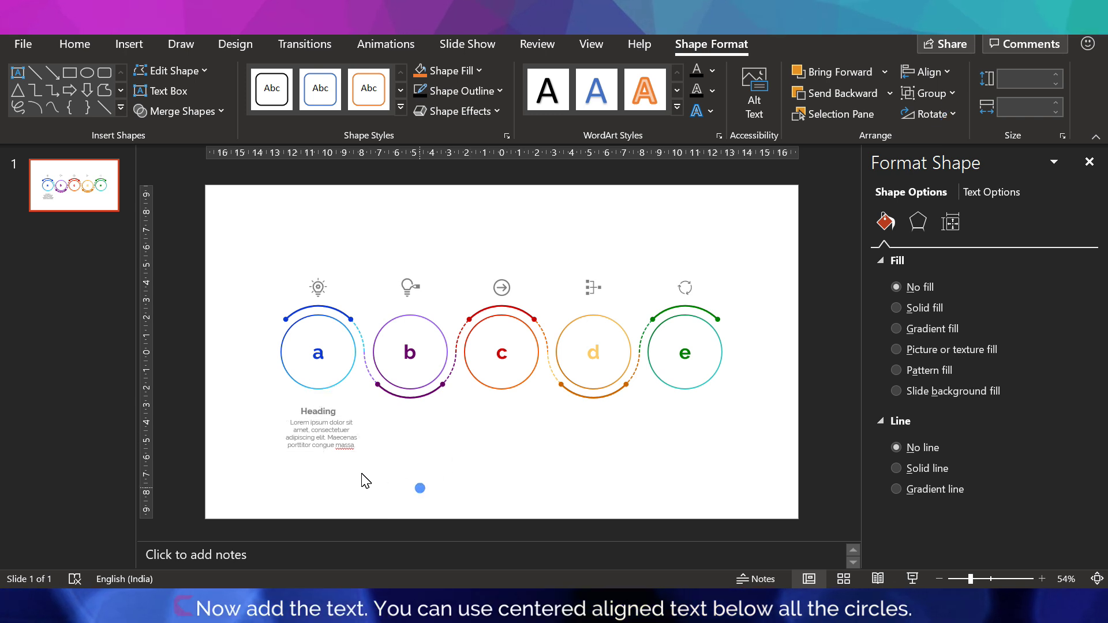
Step: Nudge the body text box slightly lower, leaving a small gap under the Heading
drag(341, 464, 338, 465)
click(346, 475)
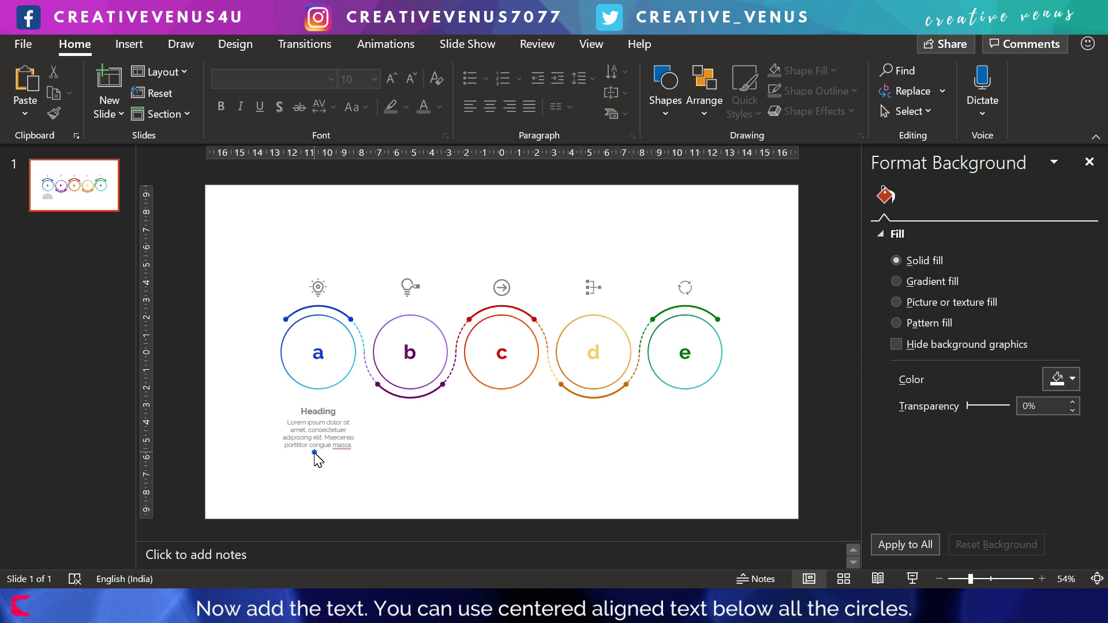
click(315, 453)
click(75, 44)
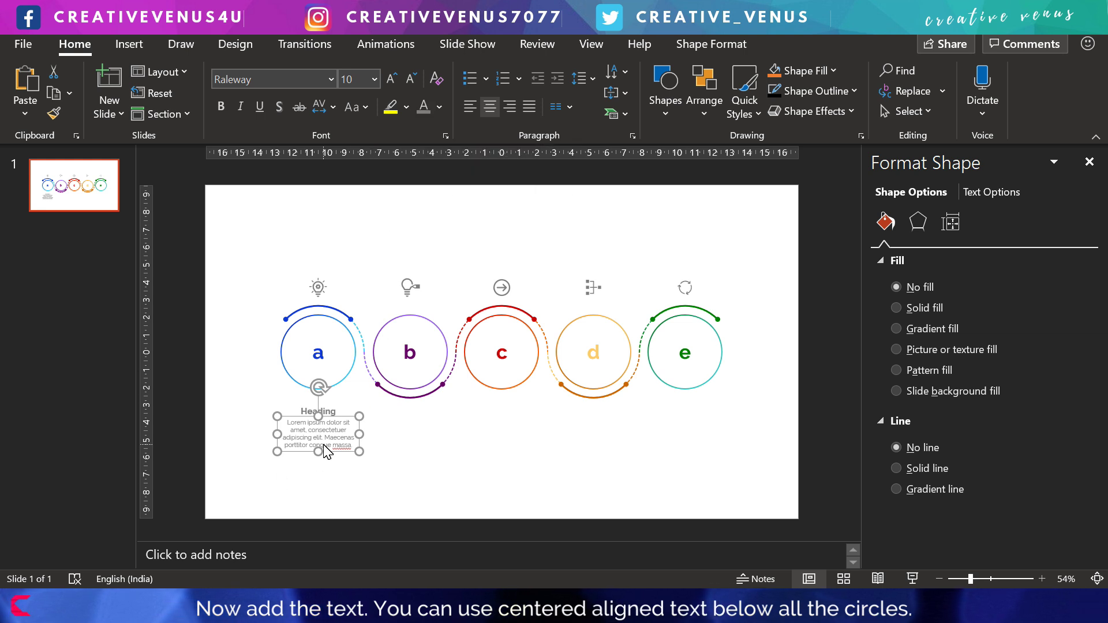
click(310, 490)
drag(254, 482, 378, 394)
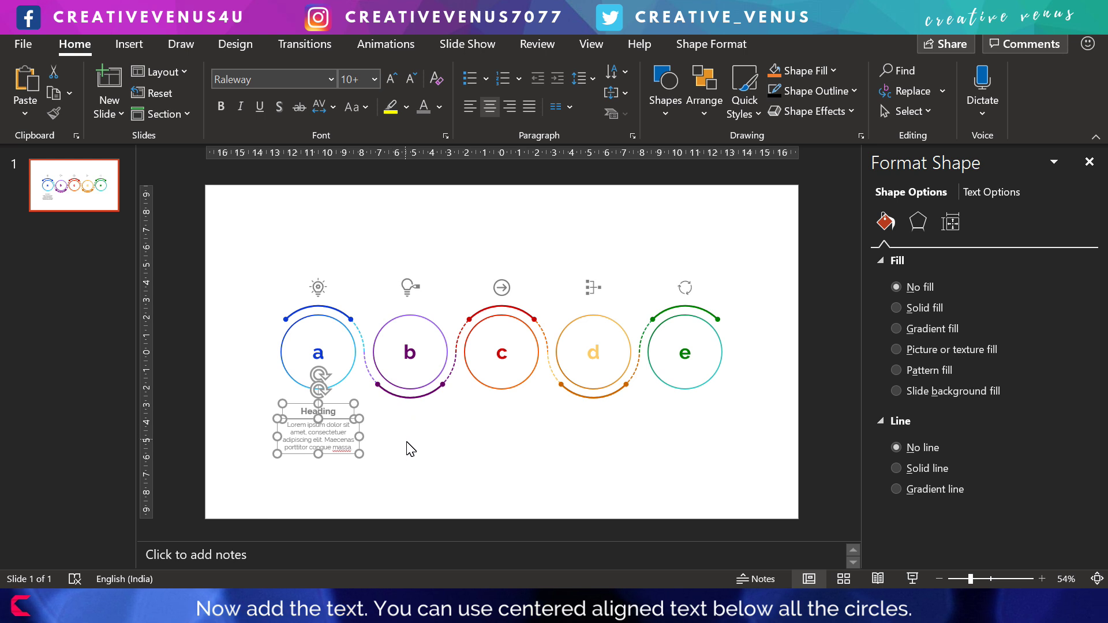
click(409, 448)
Step: Eyedrop circle a's blue onto its Heading text, then select the Heading and body text together
click(344, 413)
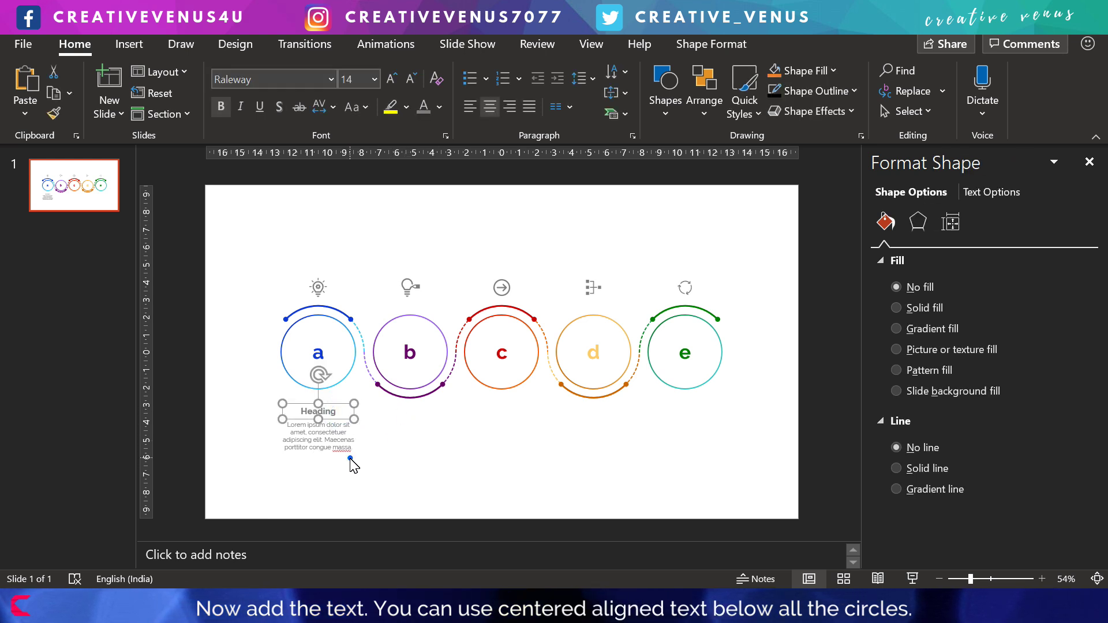
click(350, 458)
click(352, 415)
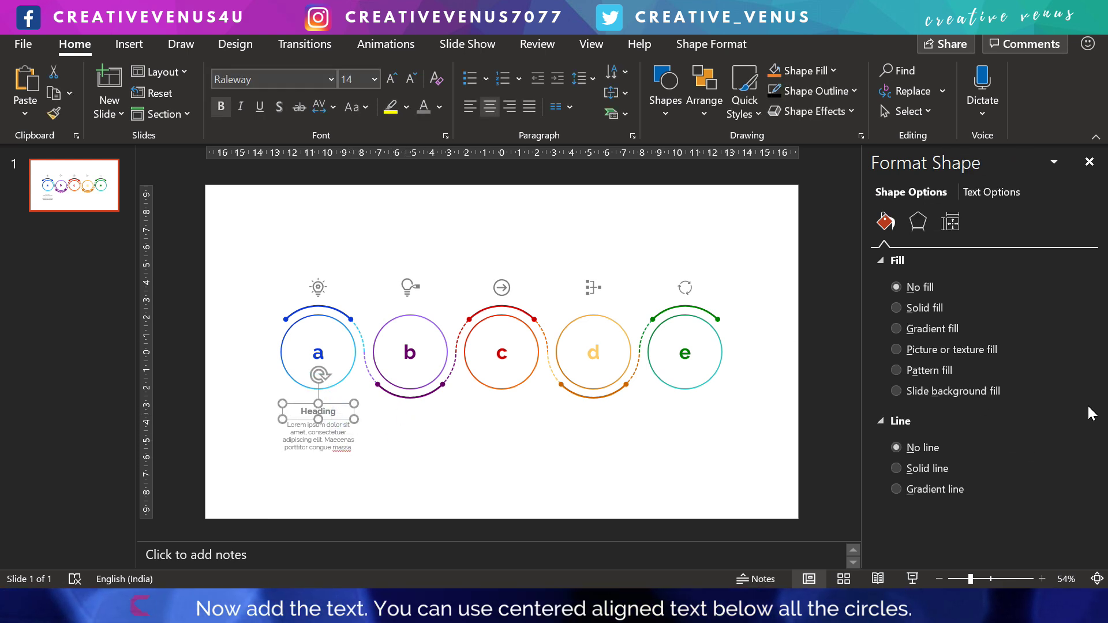
click(992, 190)
click(1068, 405)
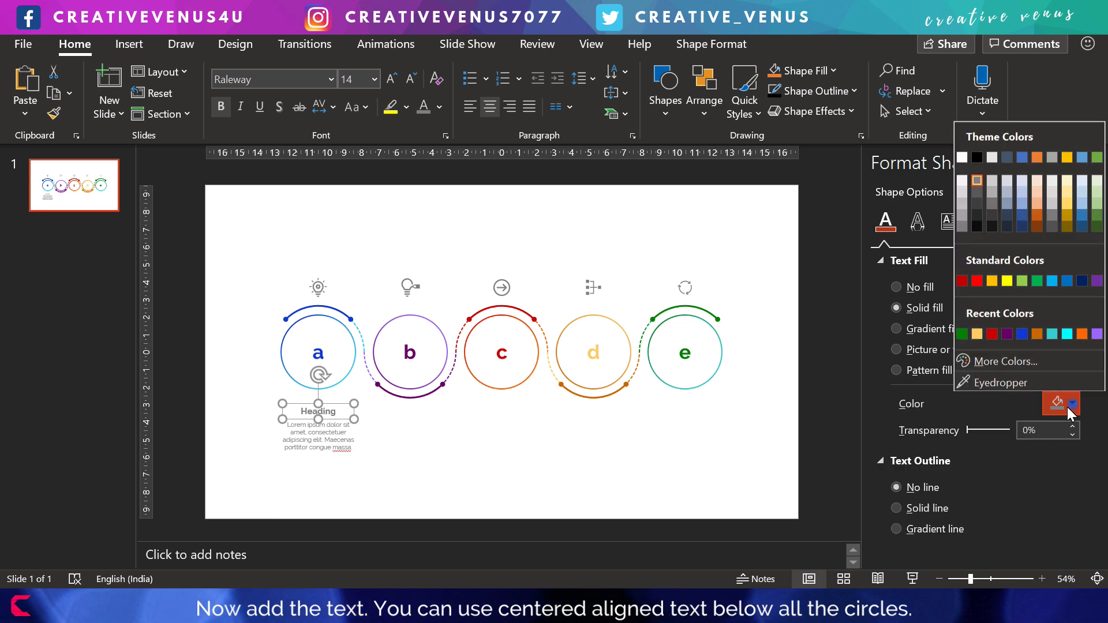
click(1020, 380)
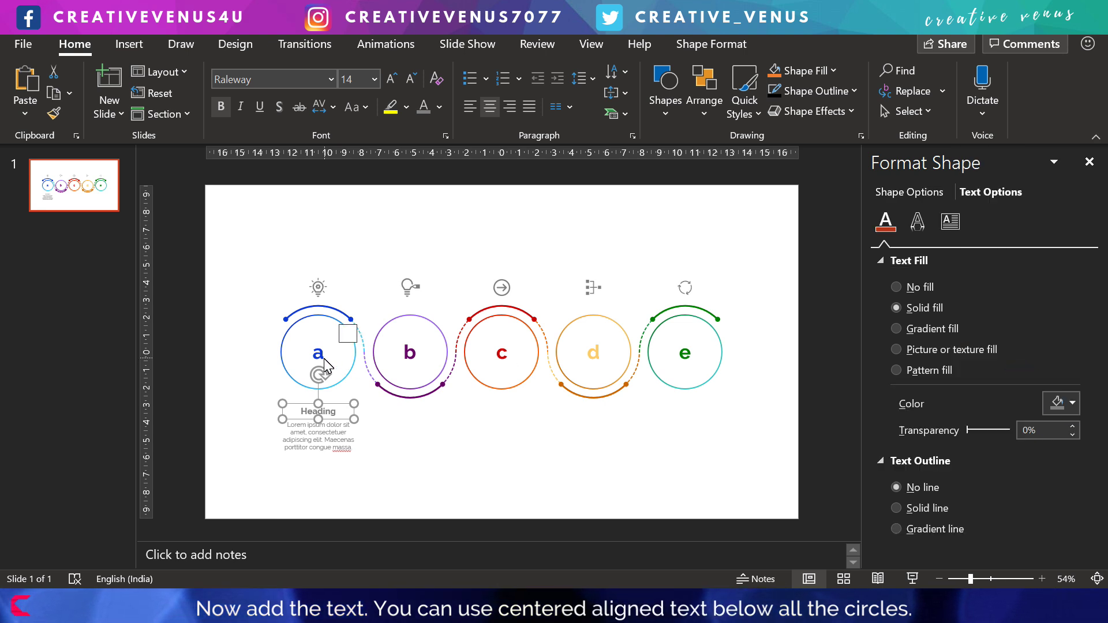
click(323, 362)
click(386, 480)
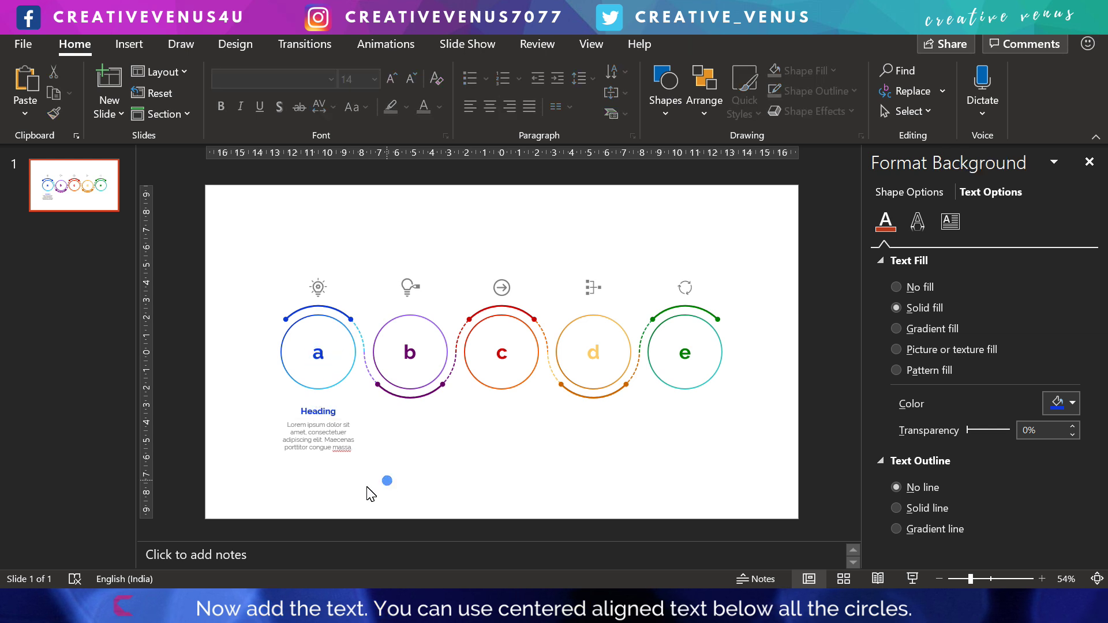
drag(247, 479, 379, 404)
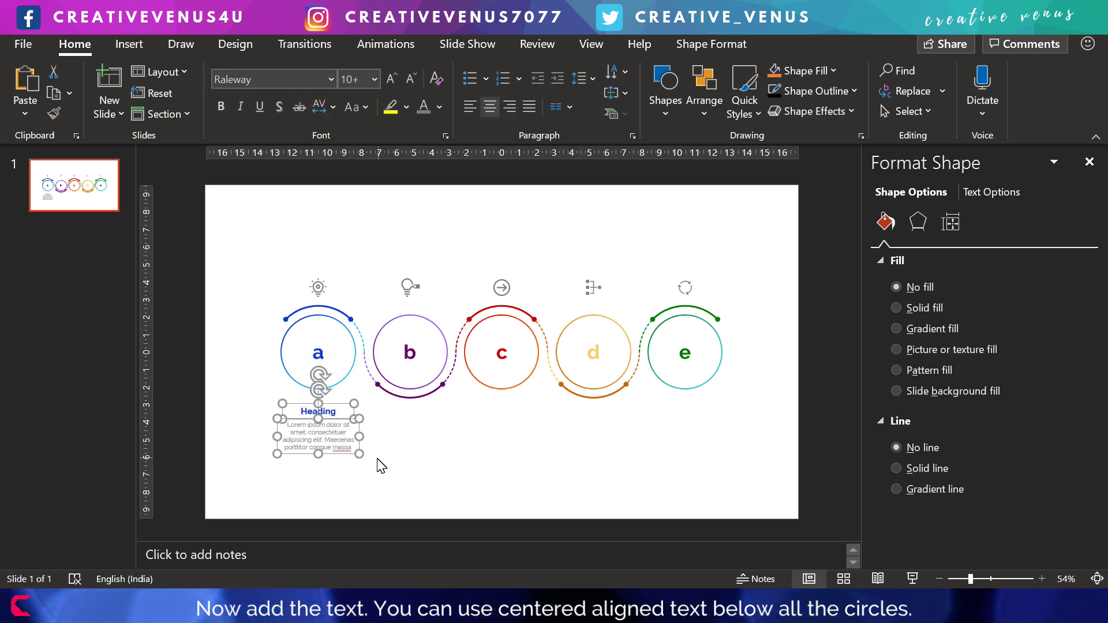
Step: Duplicate the Heading and body text and place the copy under circle b
key(ctrl+c)
key(ctrl+v)
drag(346, 470, 437, 464)
scroll(663, 430, up, 4)
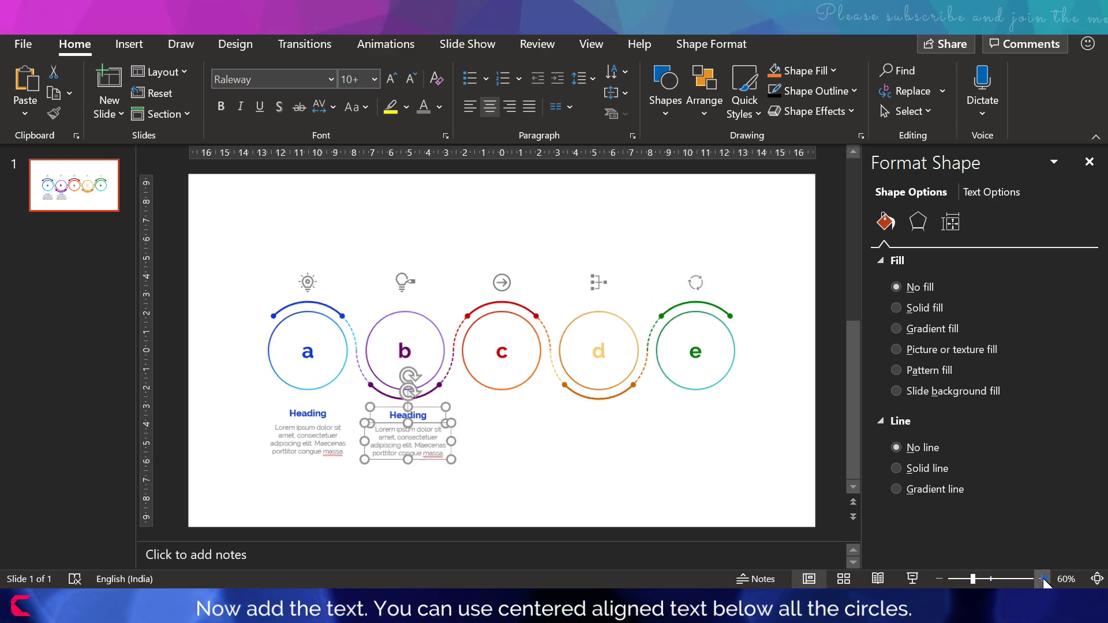
scroll(605, 436, up, 2)
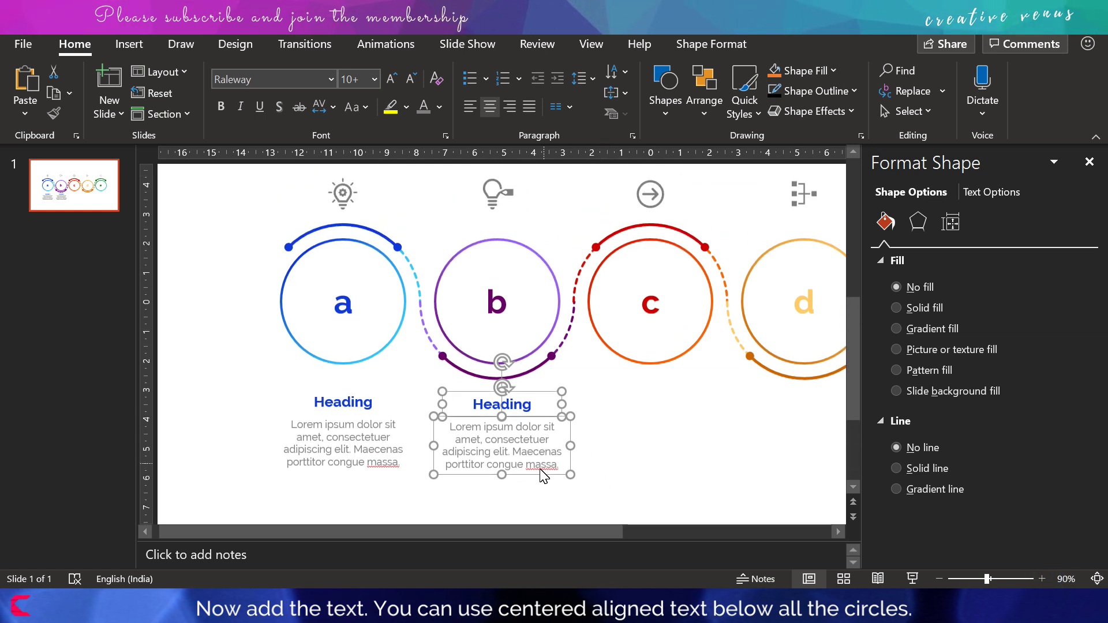
click(541, 487)
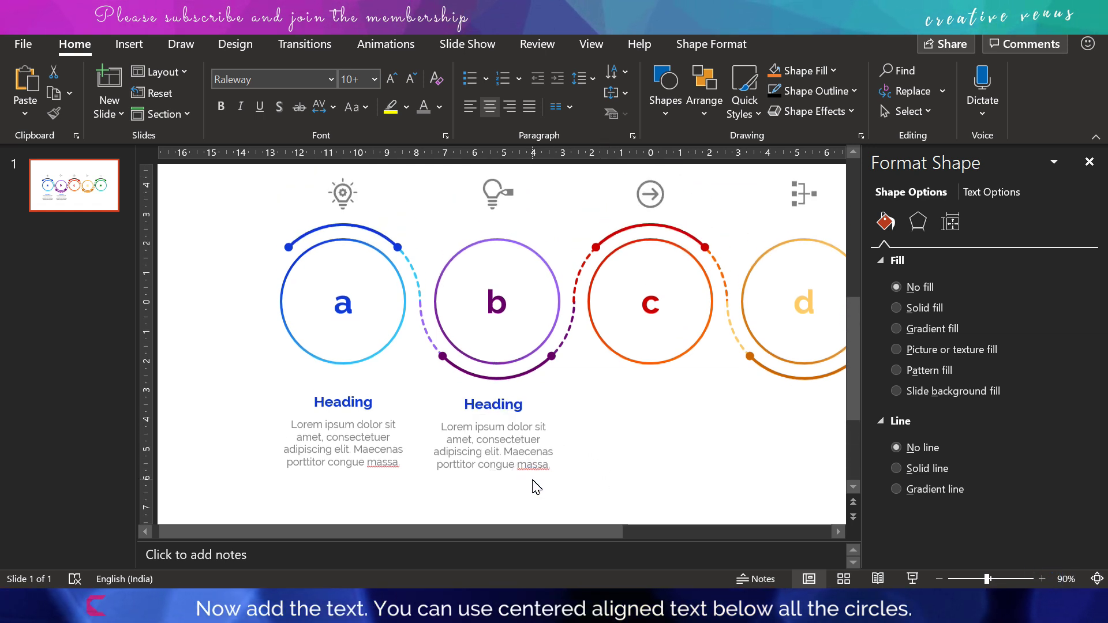
drag(540, 486, 554, 494)
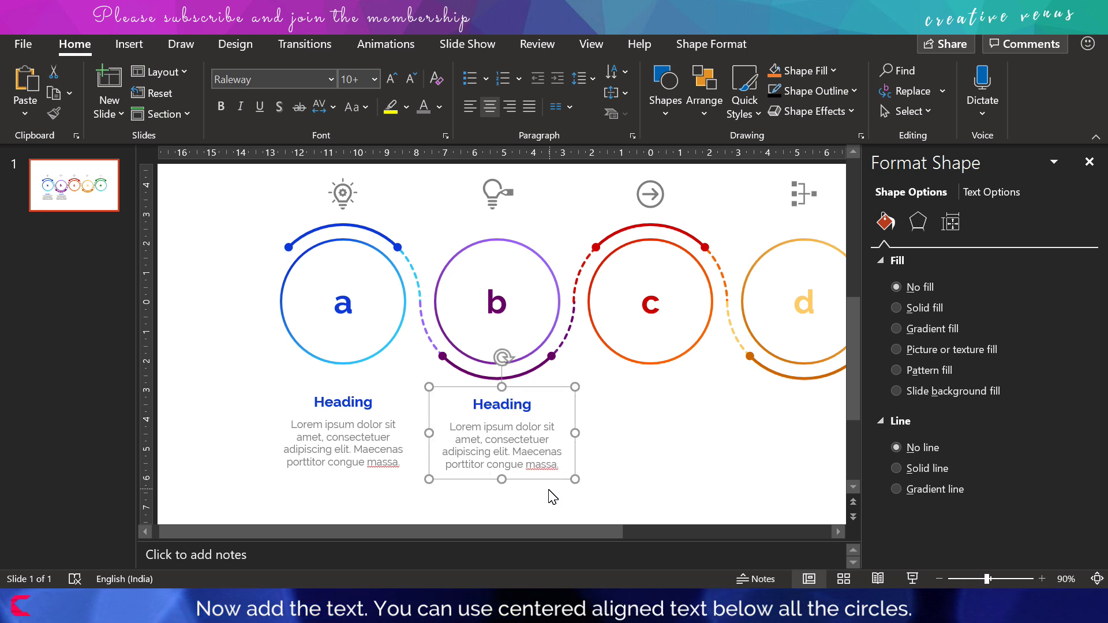
drag(539, 487, 532, 478)
Step: Align the copied text block's centre with circle b, adjusting and re-aligning it
click(536, 484)
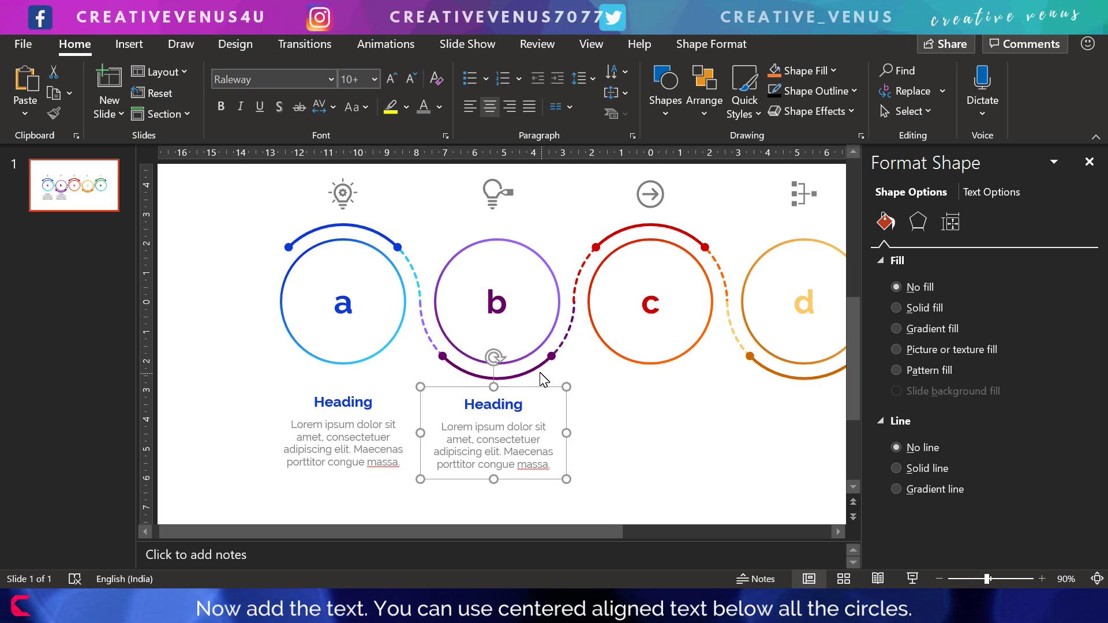
shift+click(524, 356)
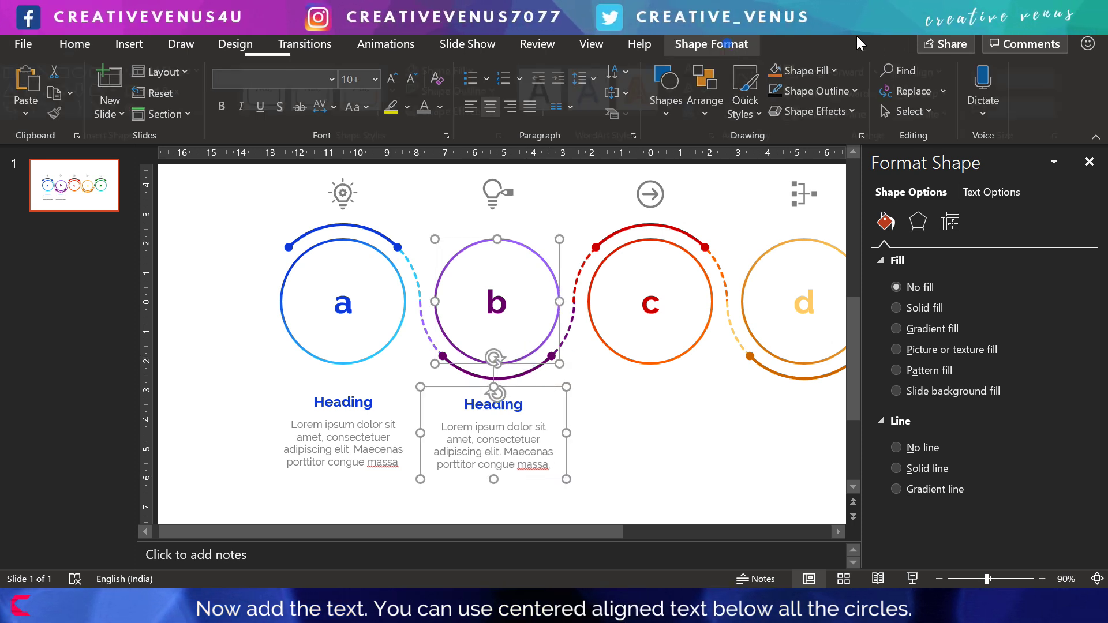
click(712, 44)
click(924, 72)
click(947, 119)
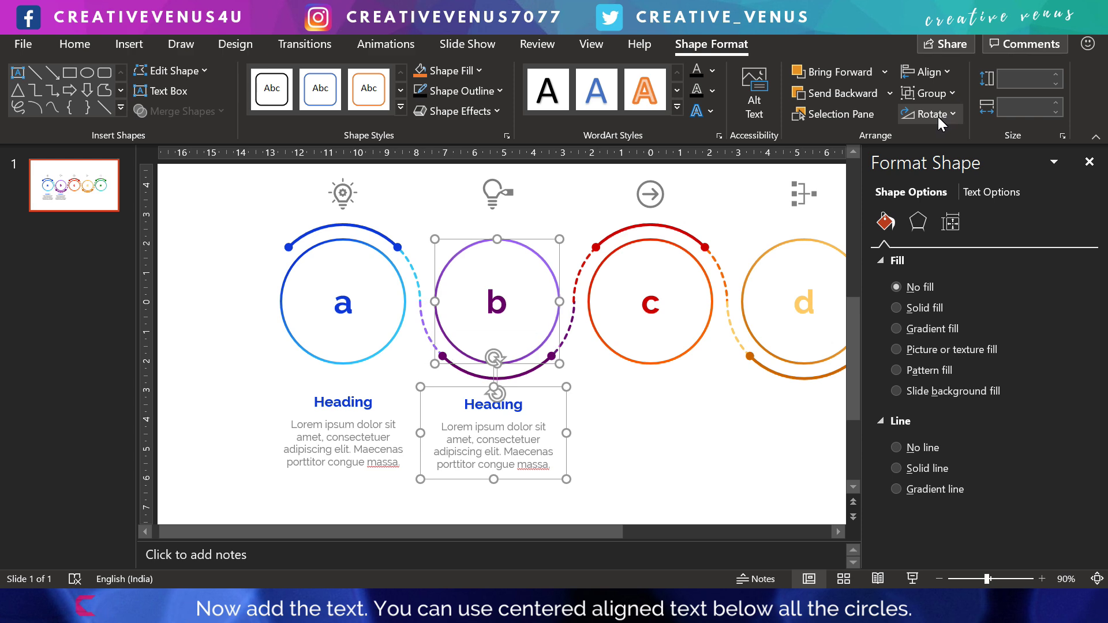
click(624, 452)
drag(538, 482, 557, 463)
shift+click(543, 354)
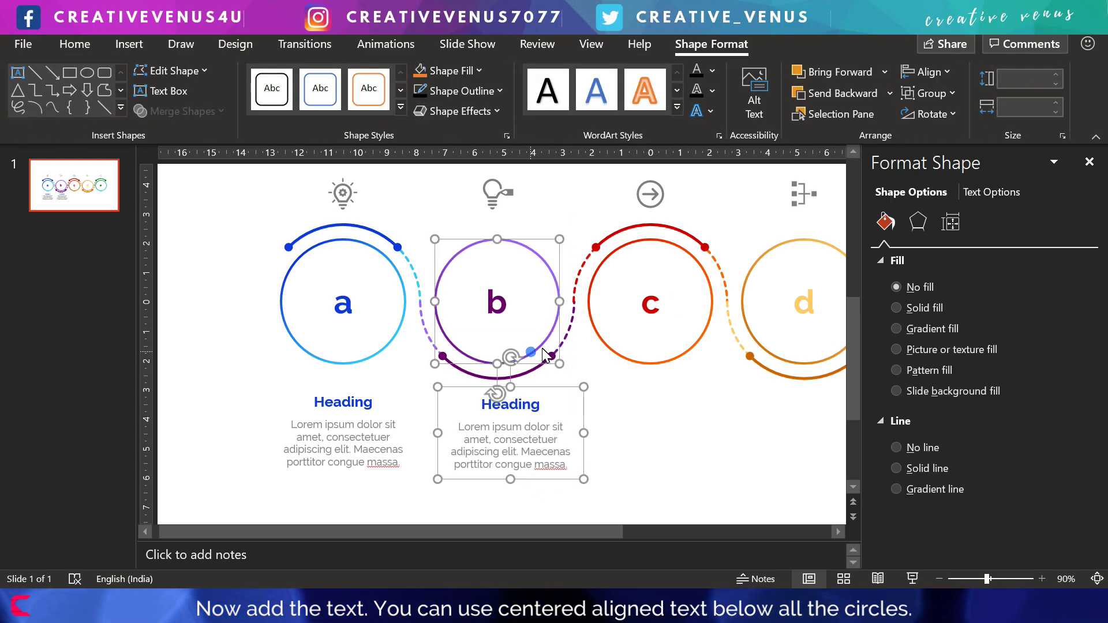
click(941, 73)
click(948, 126)
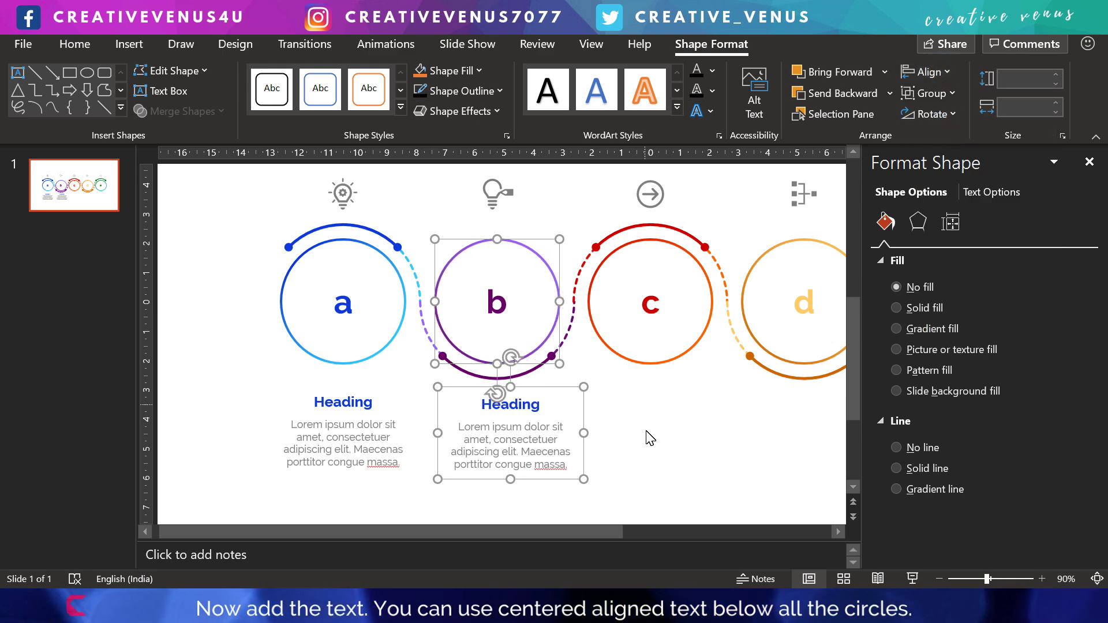
click(643, 453)
drag(539, 483, 532, 484)
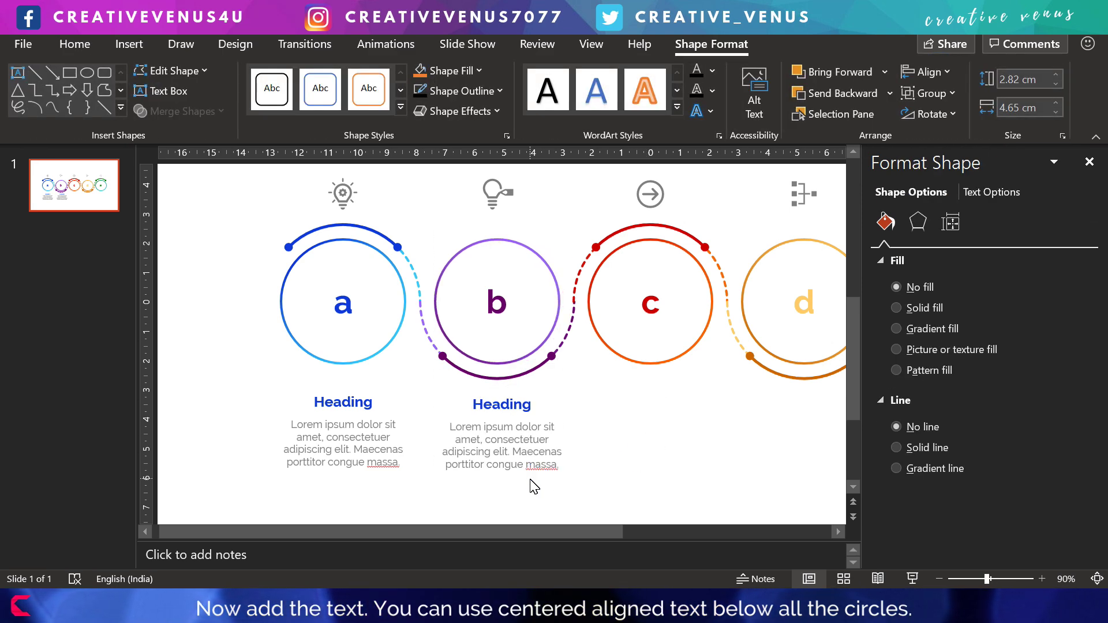
click(559, 446)
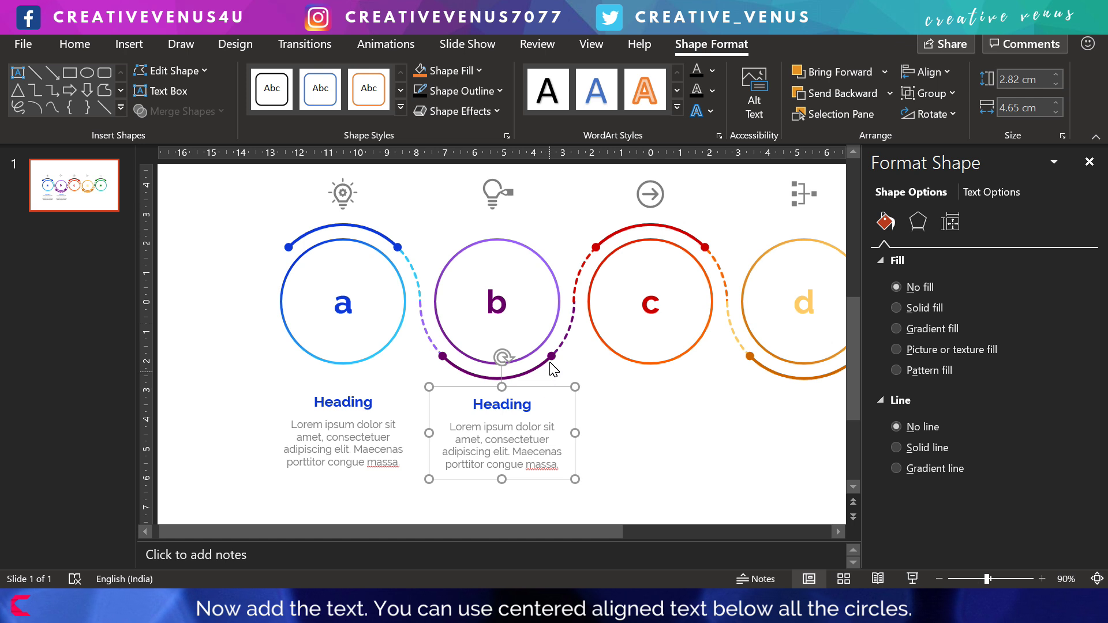
Step: Centre the lightbulb icon horizontally over circle b
click(494, 197)
shift+click(532, 255)
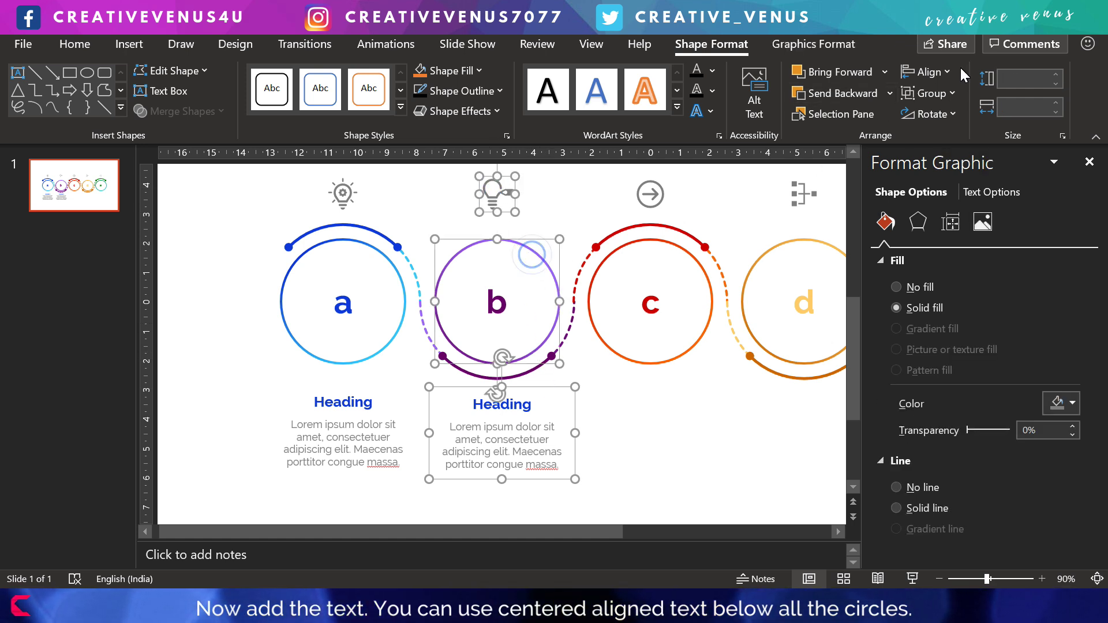
click(938, 71)
click(960, 124)
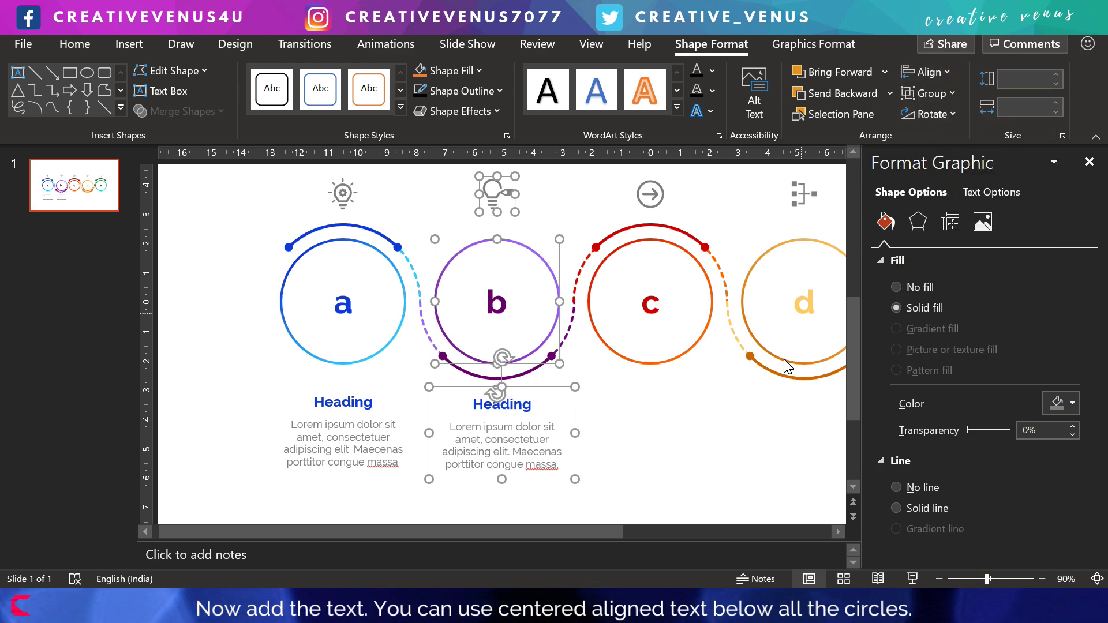
click(680, 443)
Step: Re-centre the text block on circle b and nudge it into final position
click(559, 295)
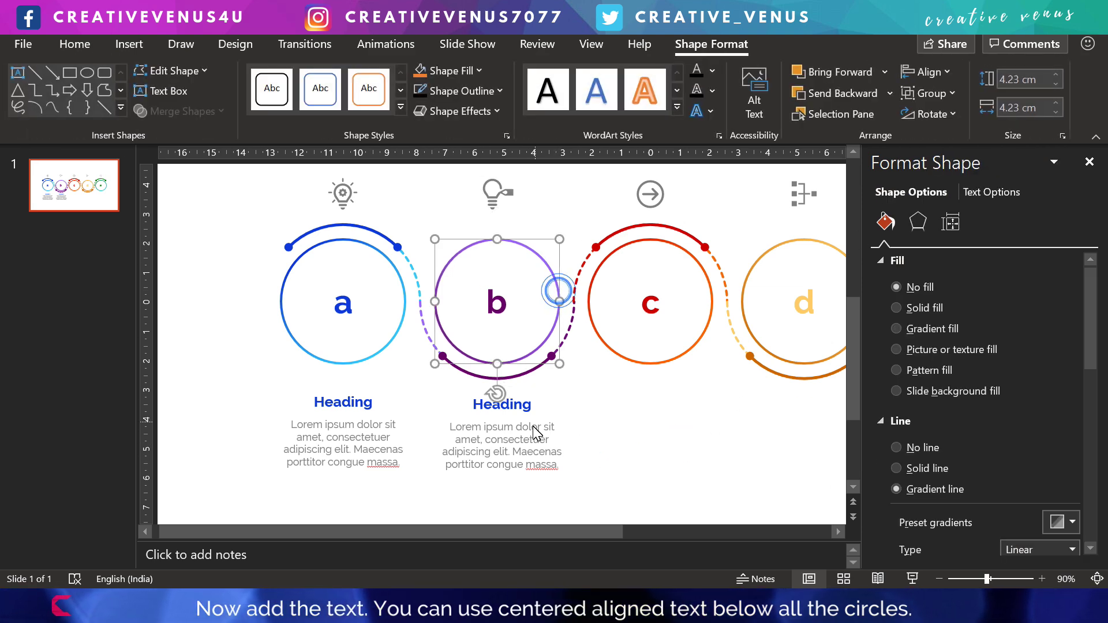
shift+click(534, 444)
click(926, 72)
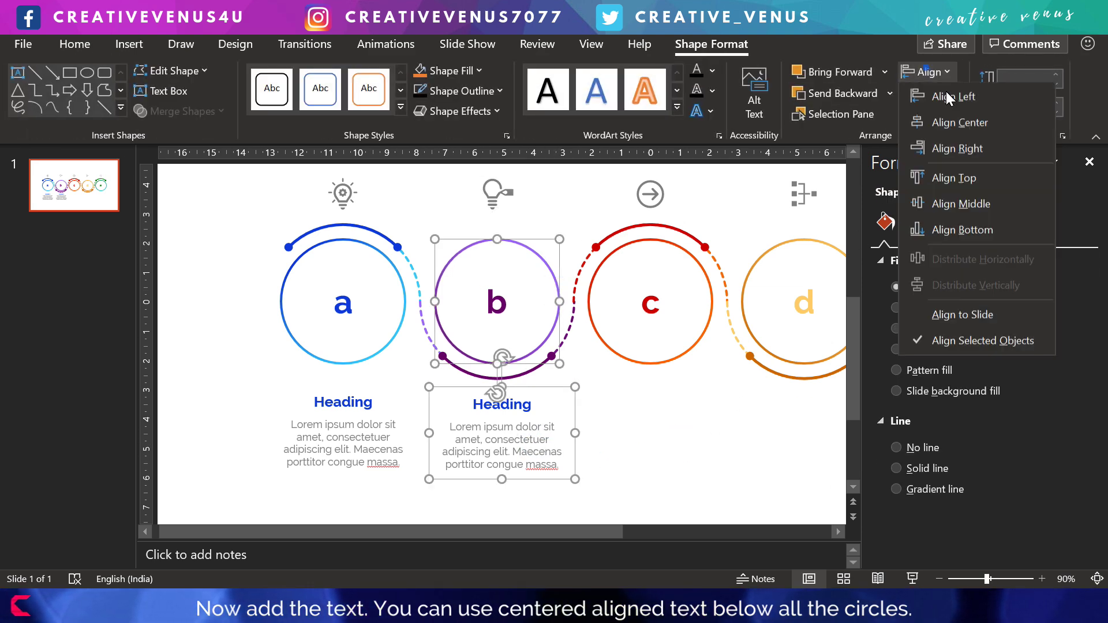
click(949, 123)
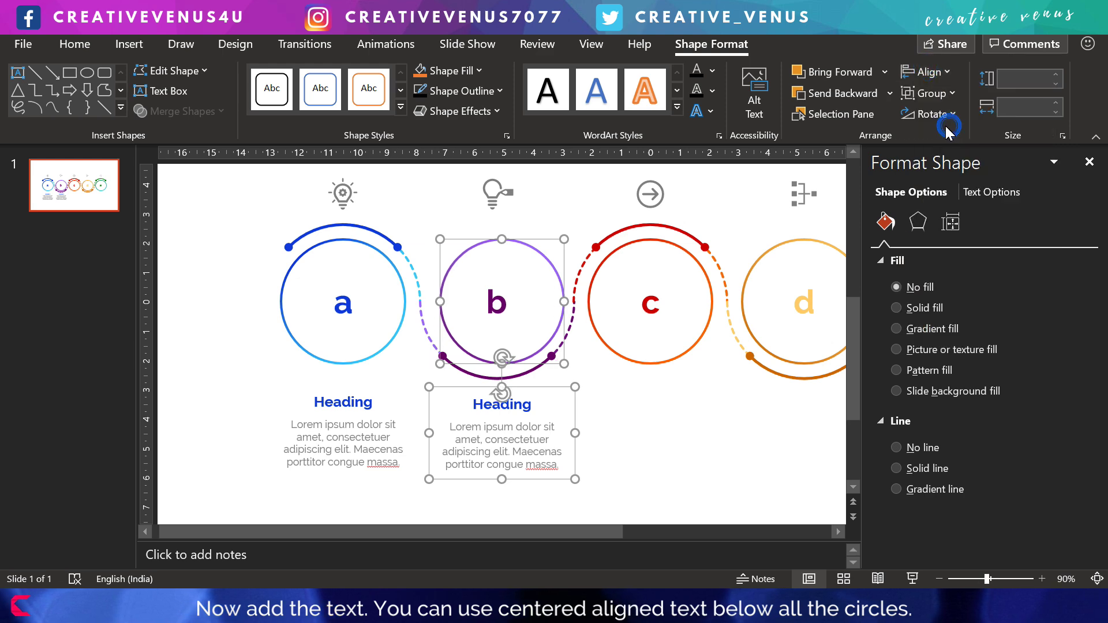
click(542, 484)
shift+click(550, 324)
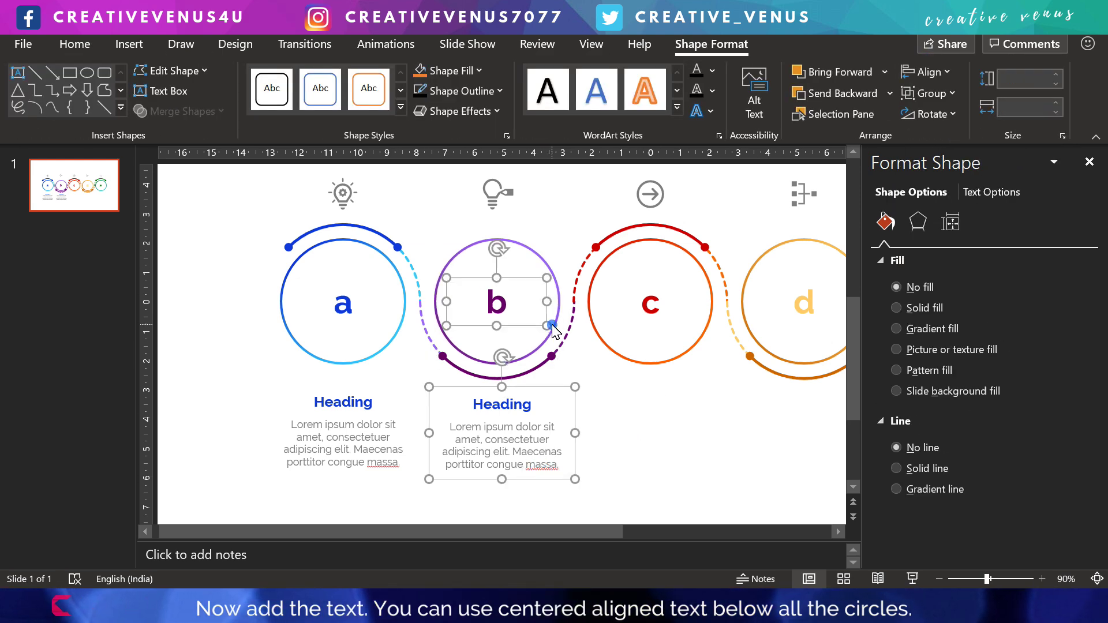
shift+click(548, 302)
shift+click(562, 312)
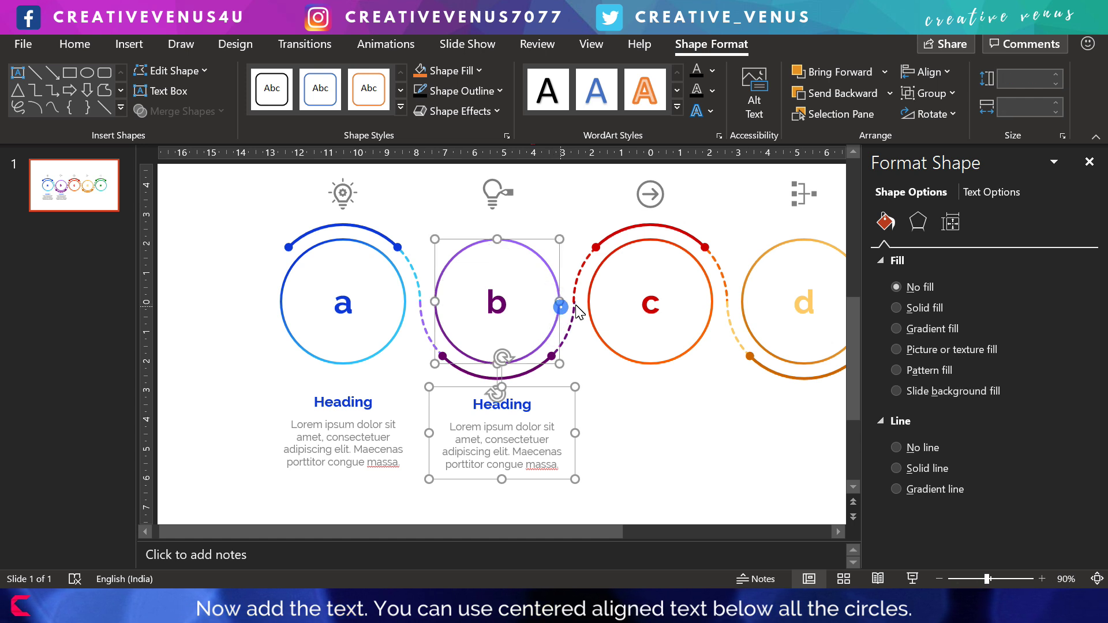
click(925, 71)
click(965, 125)
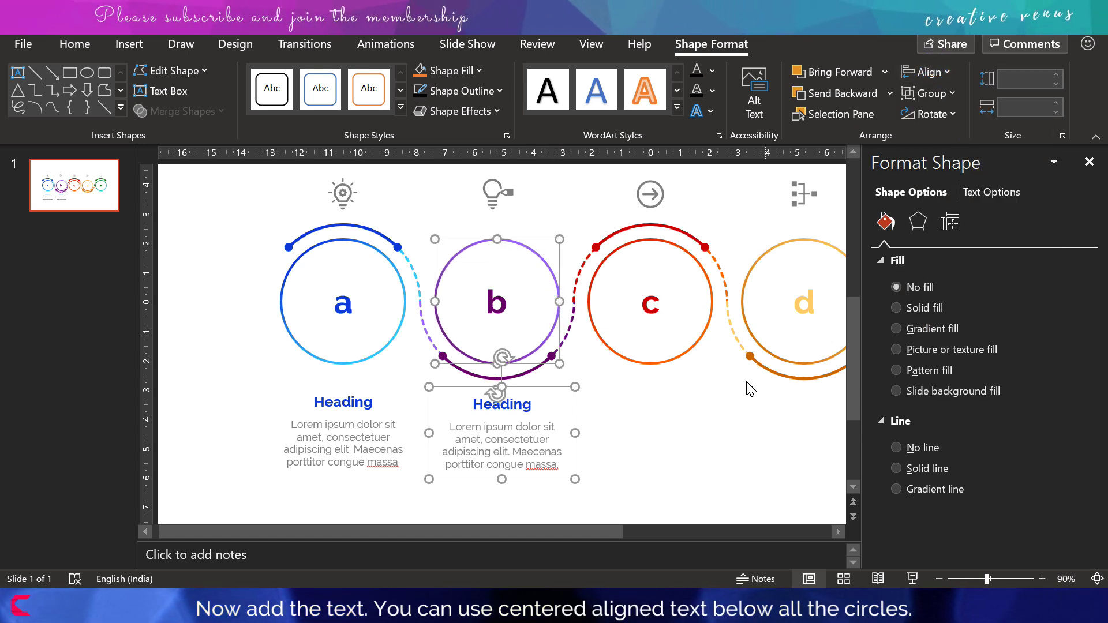
click(668, 448)
click(541, 477)
drag(541, 476, 541, 482)
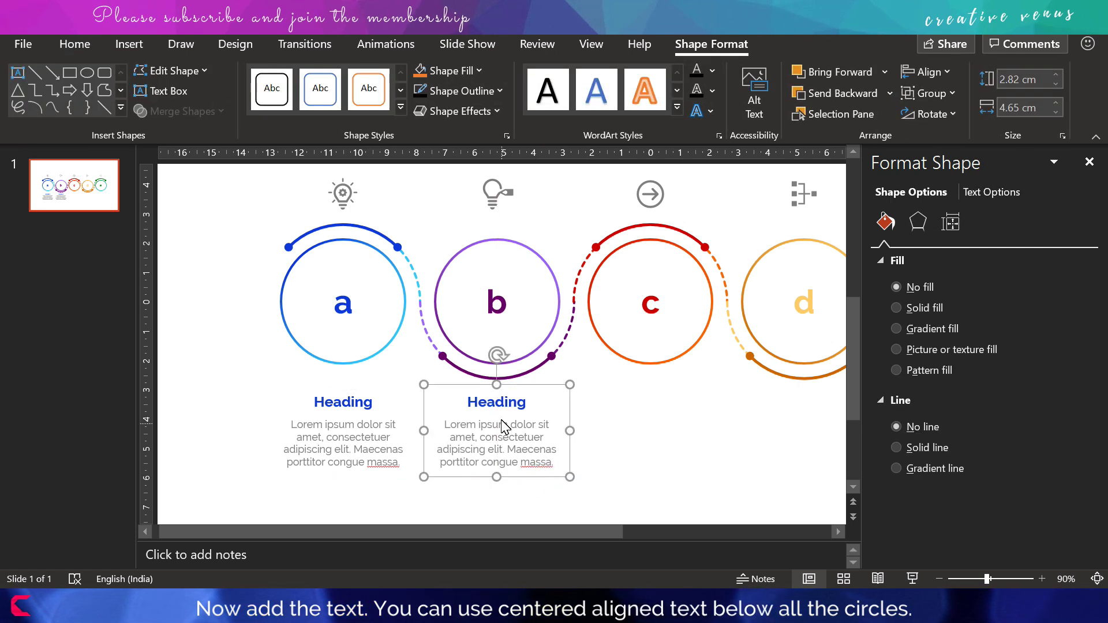
Step: Colour the Heading under circle b purple
click(500, 402)
double_click(504, 403)
click(992, 192)
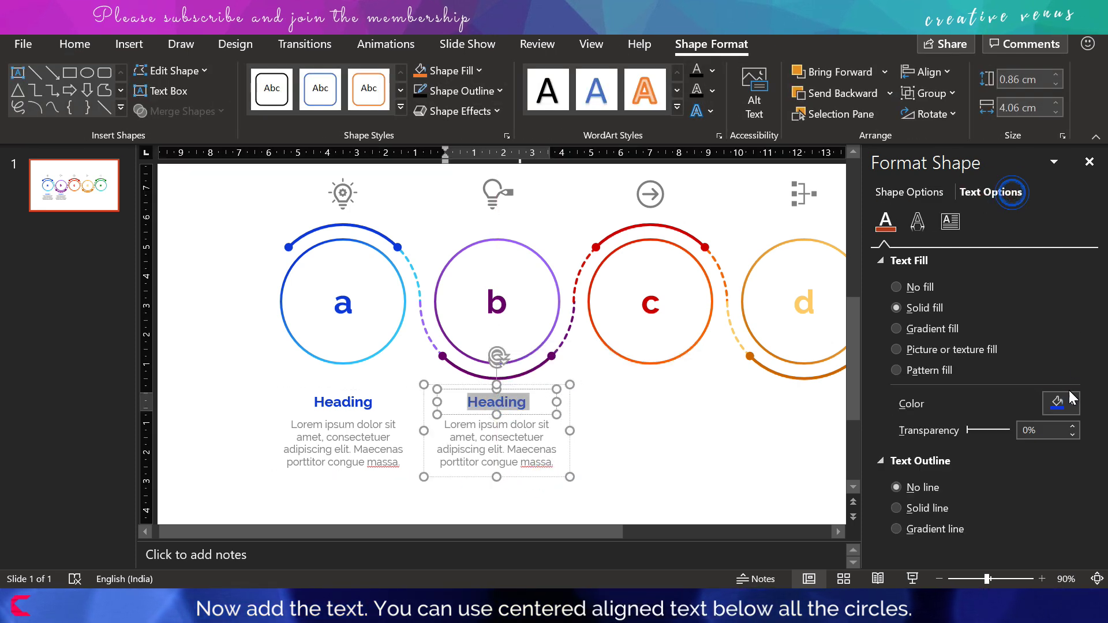
click(1062, 404)
click(1022, 333)
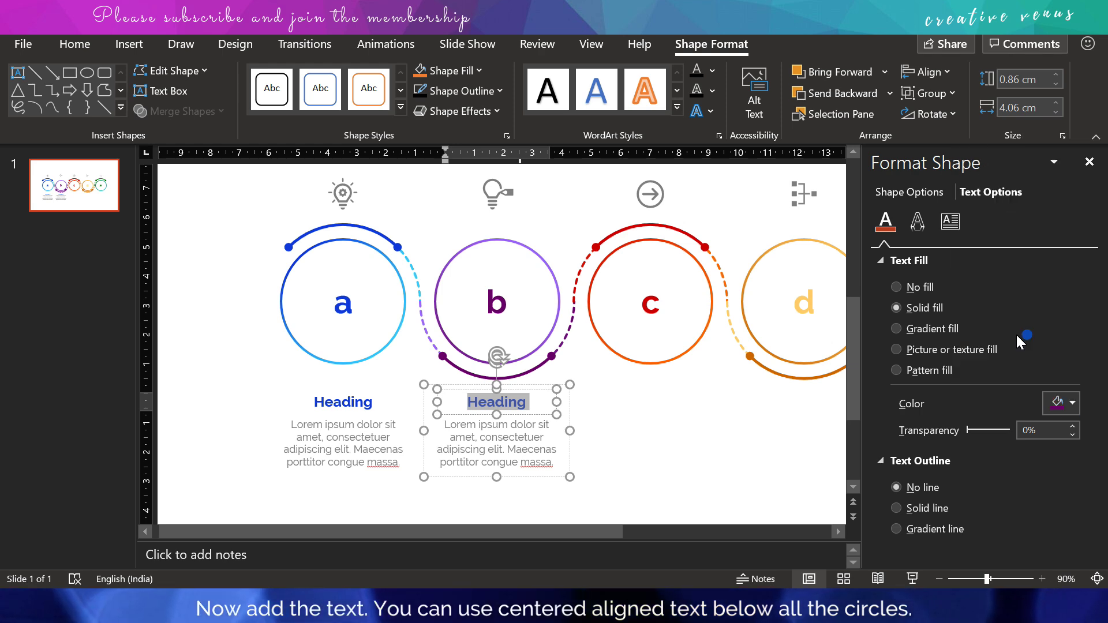
click(638, 456)
Step: Duplicate circle b's text block and move the copy under circle c
click(561, 440)
key(ctrl+c)
key(ctrl+v)
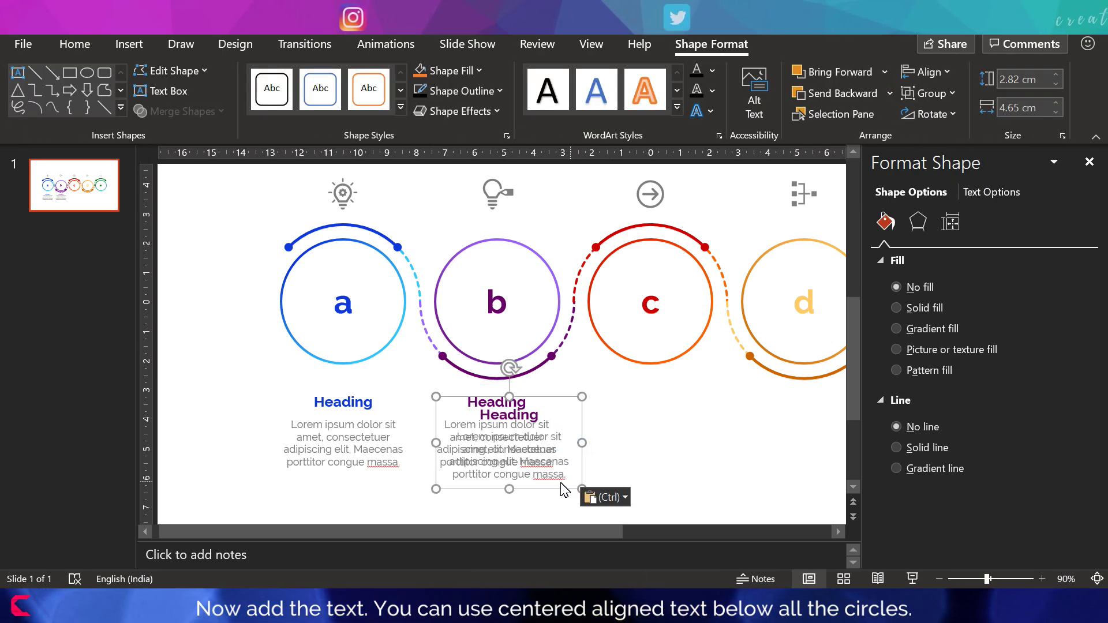
drag(550, 491, 696, 491)
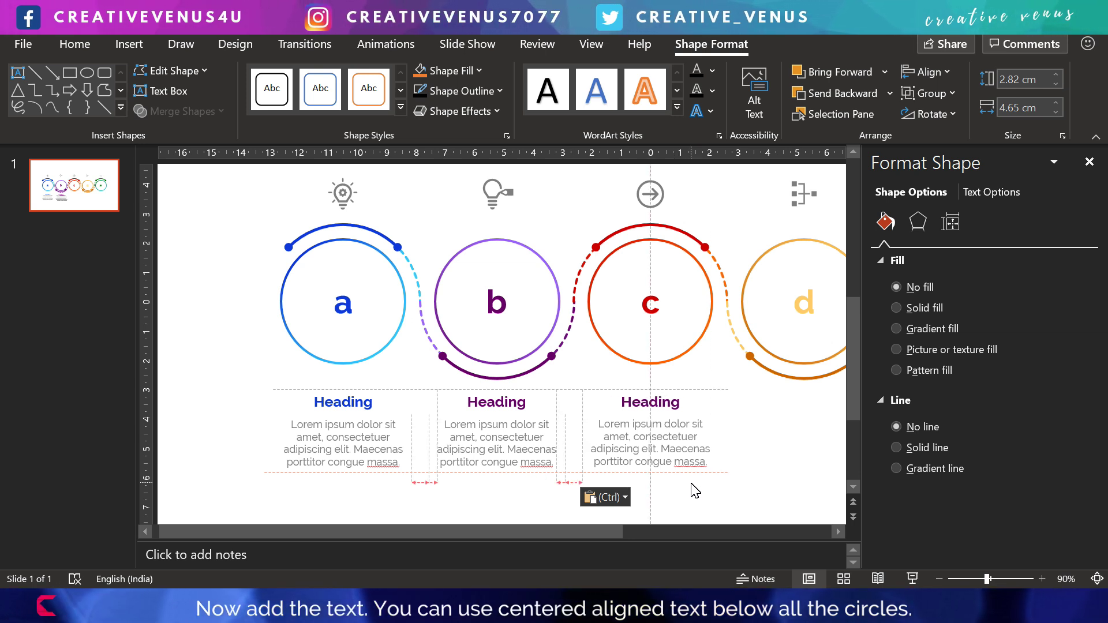
Step: Colour circle c's Heading red and zoom out to show all five circles
click(650, 403)
double_click(651, 402)
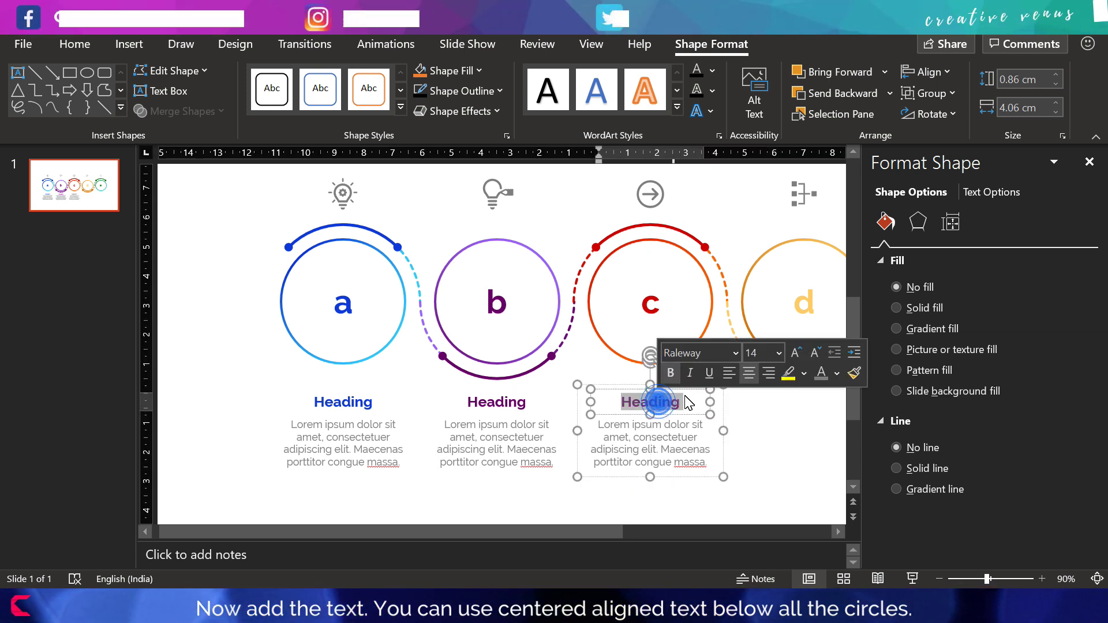
click(992, 192)
click(1059, 404)
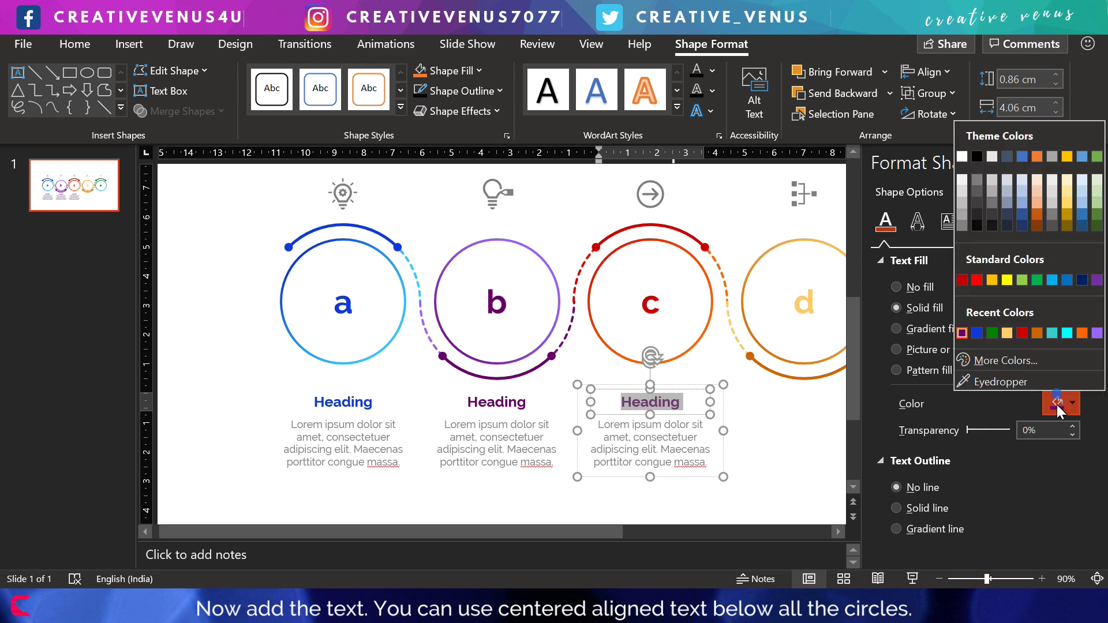
click(1023, 333)
click(753, 465)
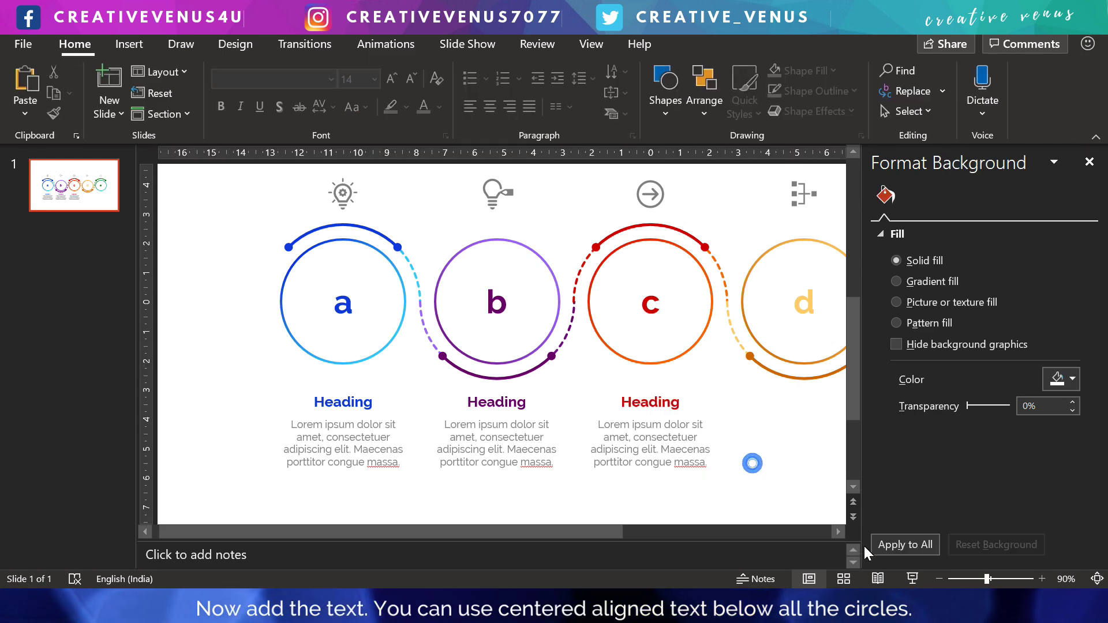
click(937, 578)
click(937, 578)
click(937, 579)
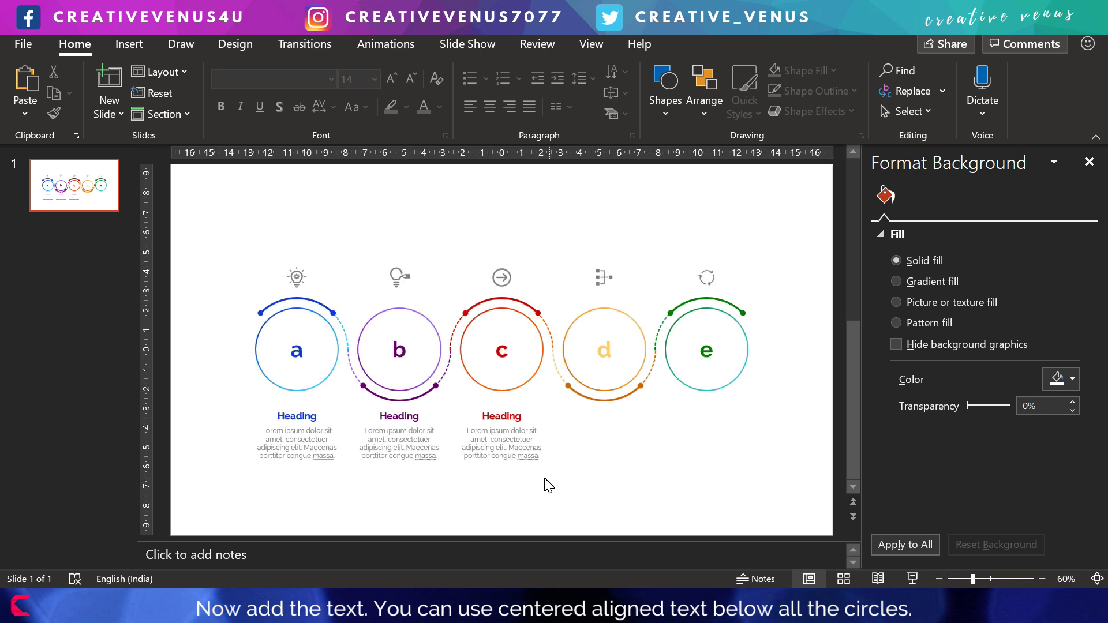
click(528, 467)
Step: Place a copy of the text block under circle d and colour its Heading orange
drag(524, 471, 631, 483)
key(ctrl+z)
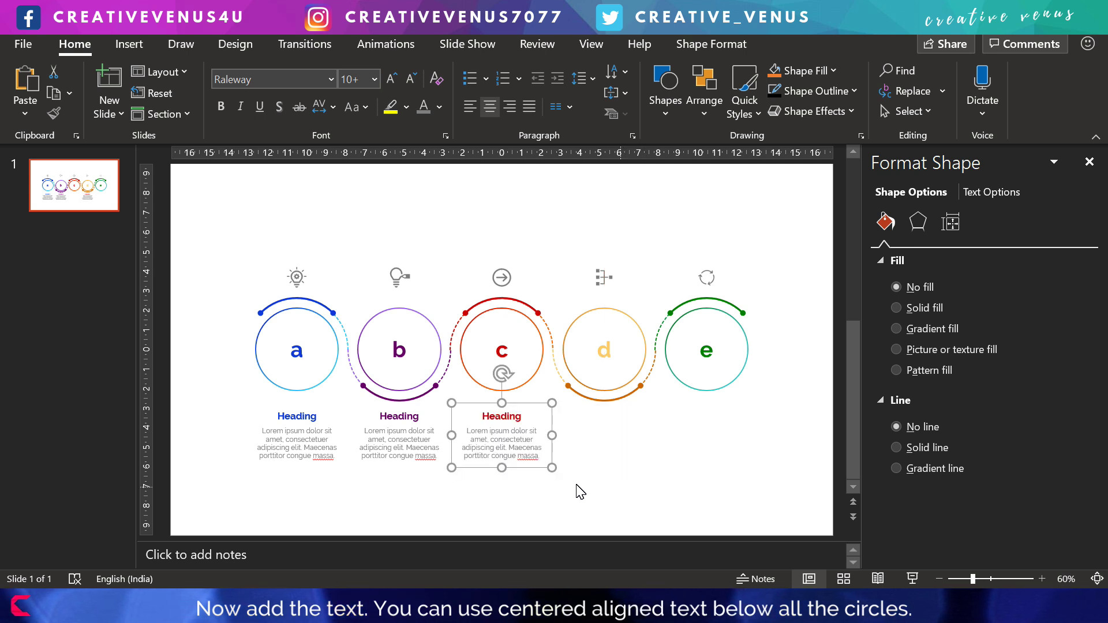
drag(532, 474, 634, 476)
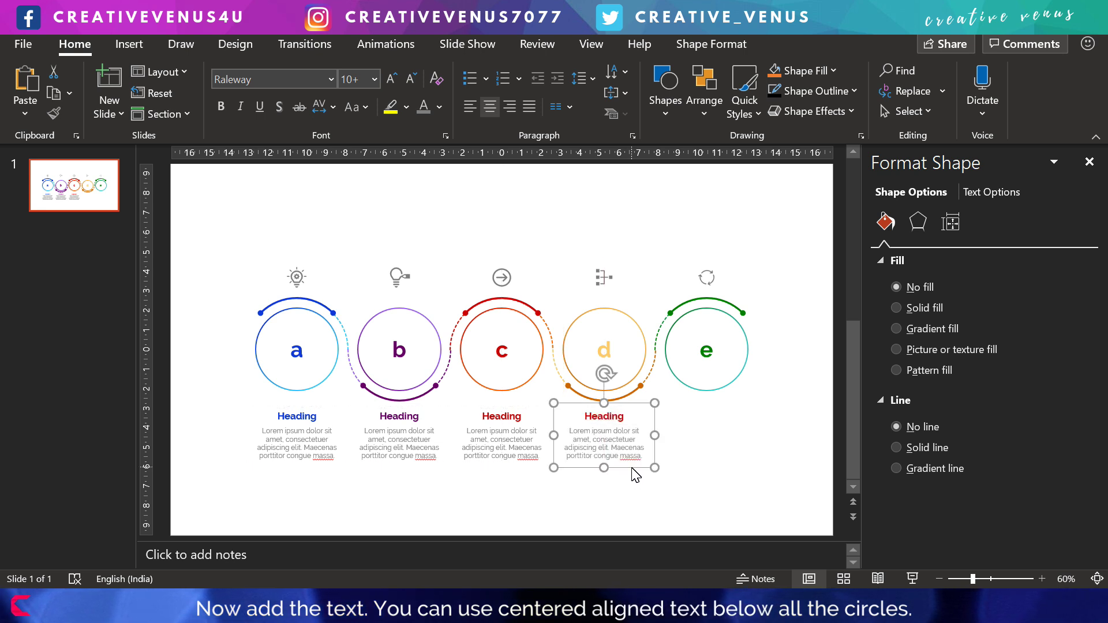
double_click(607, 423)
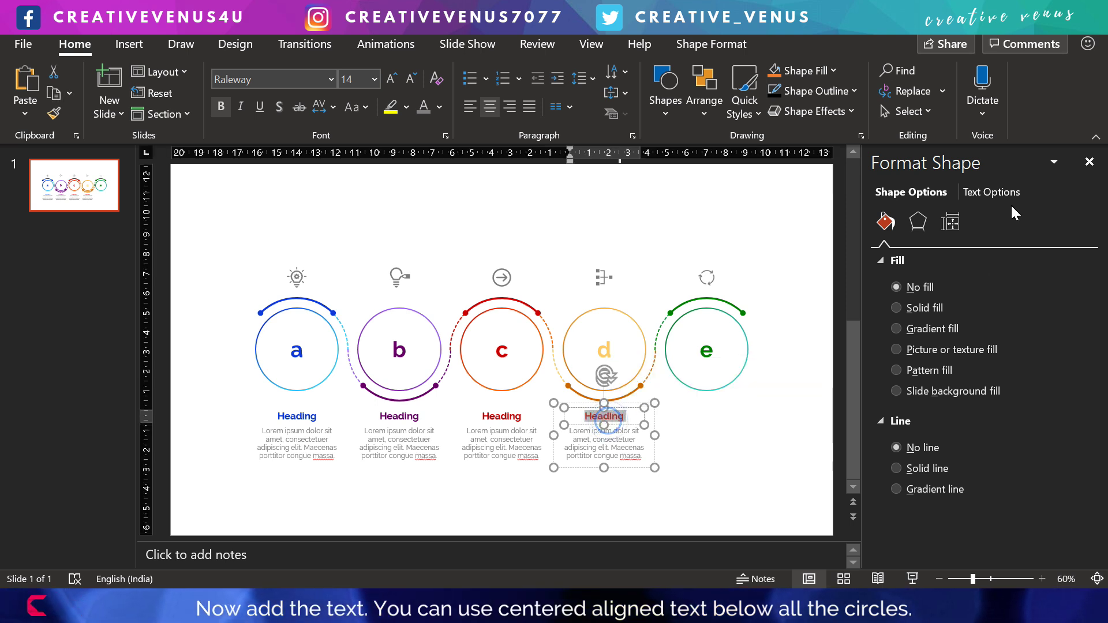
click(1000, 190)
click(1065, 403)
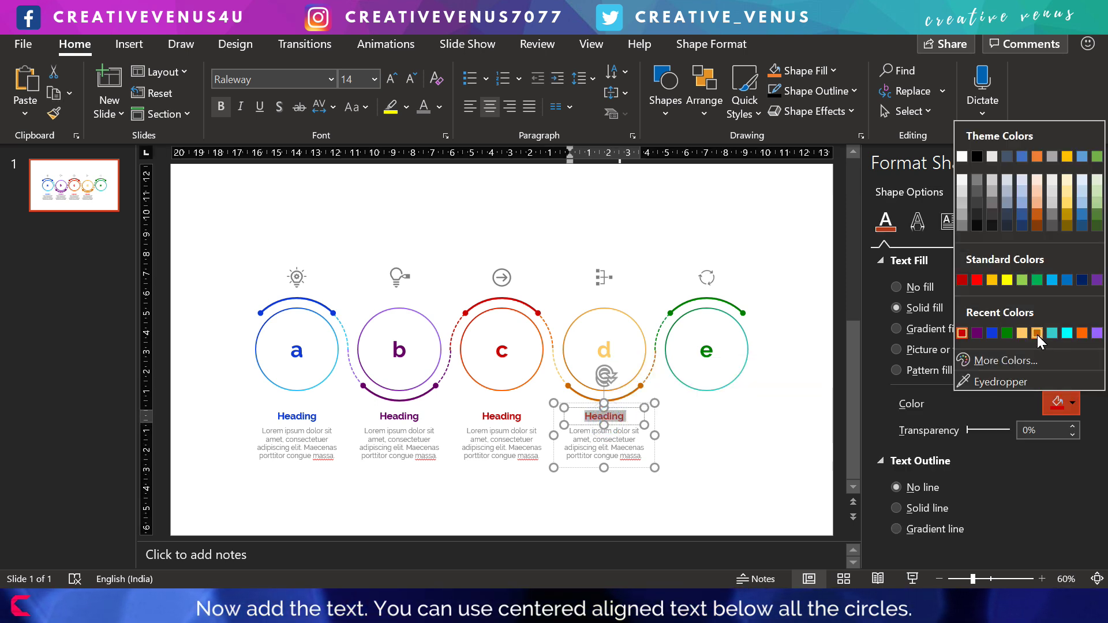
click(1036, 334)
click(725, 458)
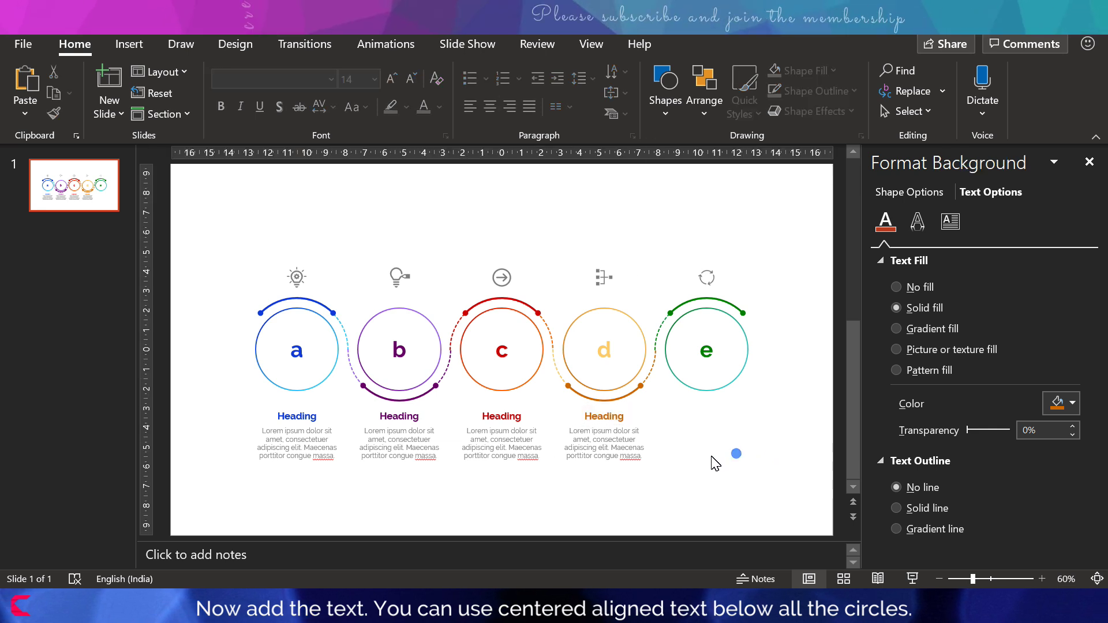
Step: Duplicate the text block under circle e and colour its Heading teal
click(617, 472)
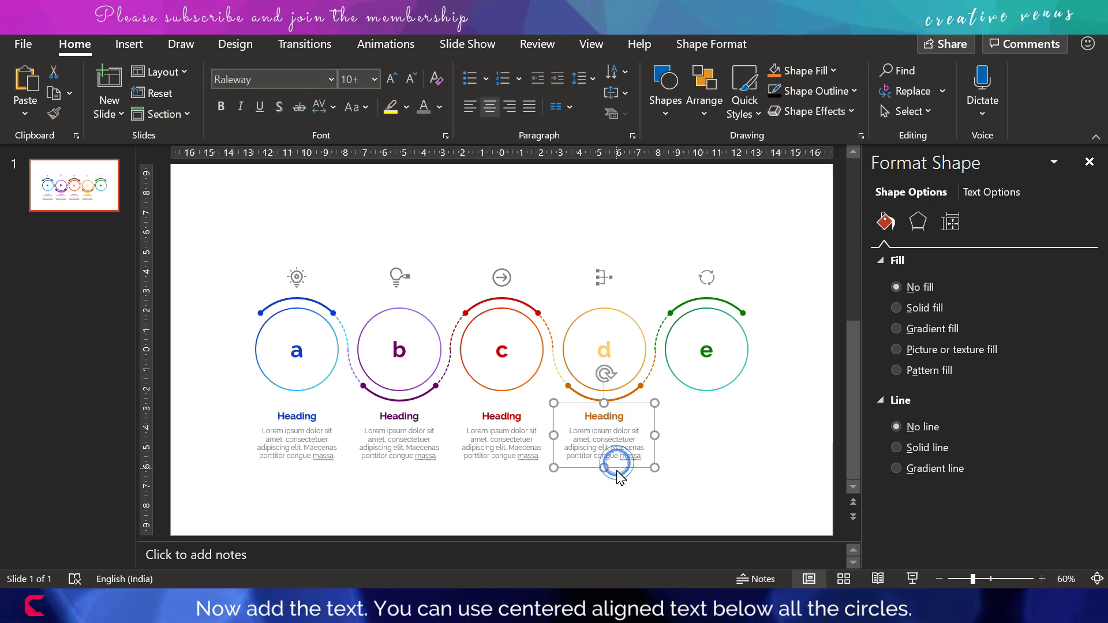
key(ctrl+c)
key(ctrl+v)
drag(623, 456, 725, 473)
double_click(706, 416)
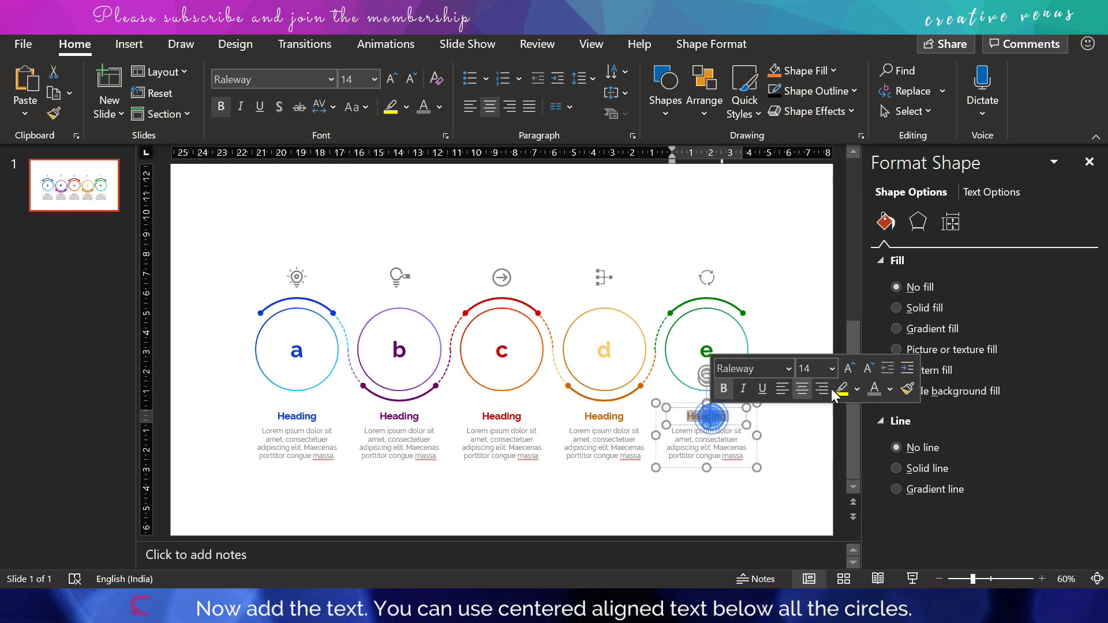
click(991, 192)
click(1072, 403)
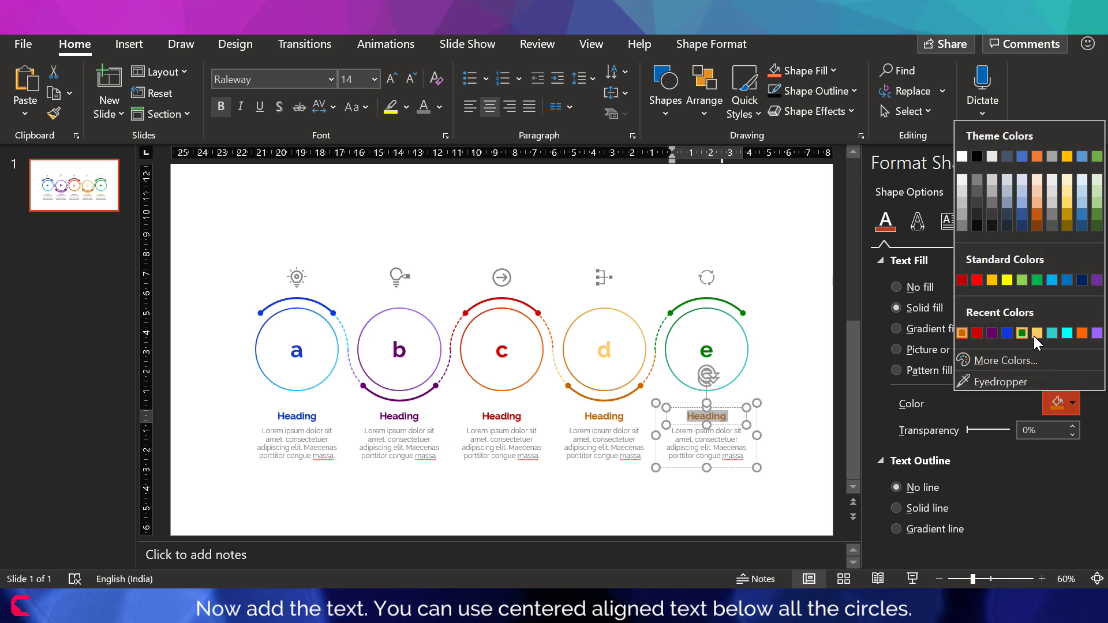
click(1051, 334)
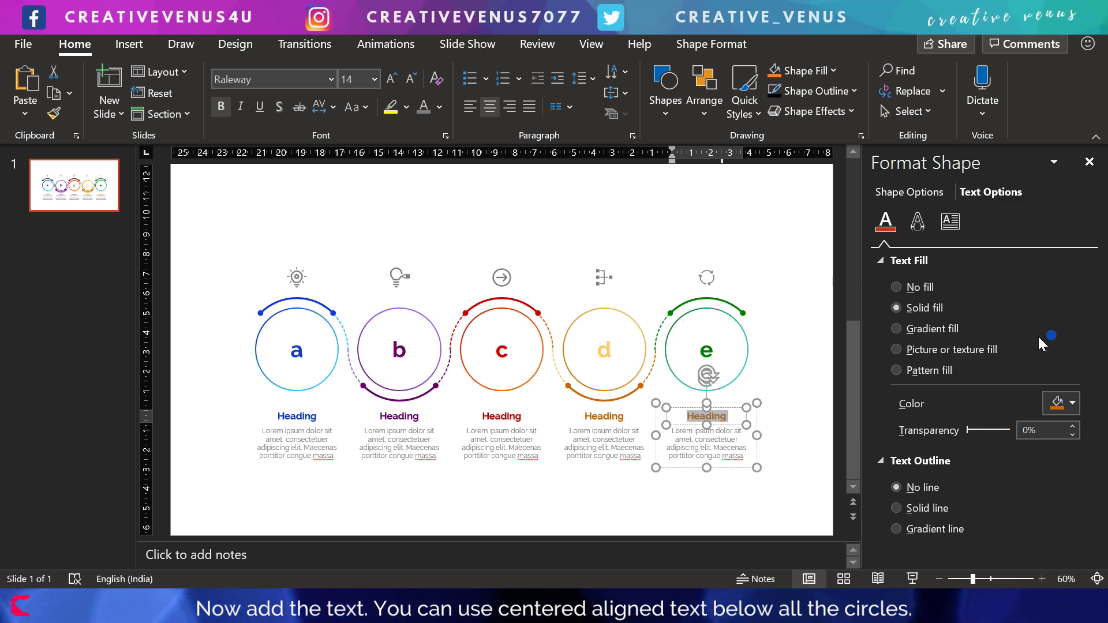
click(795, 451)
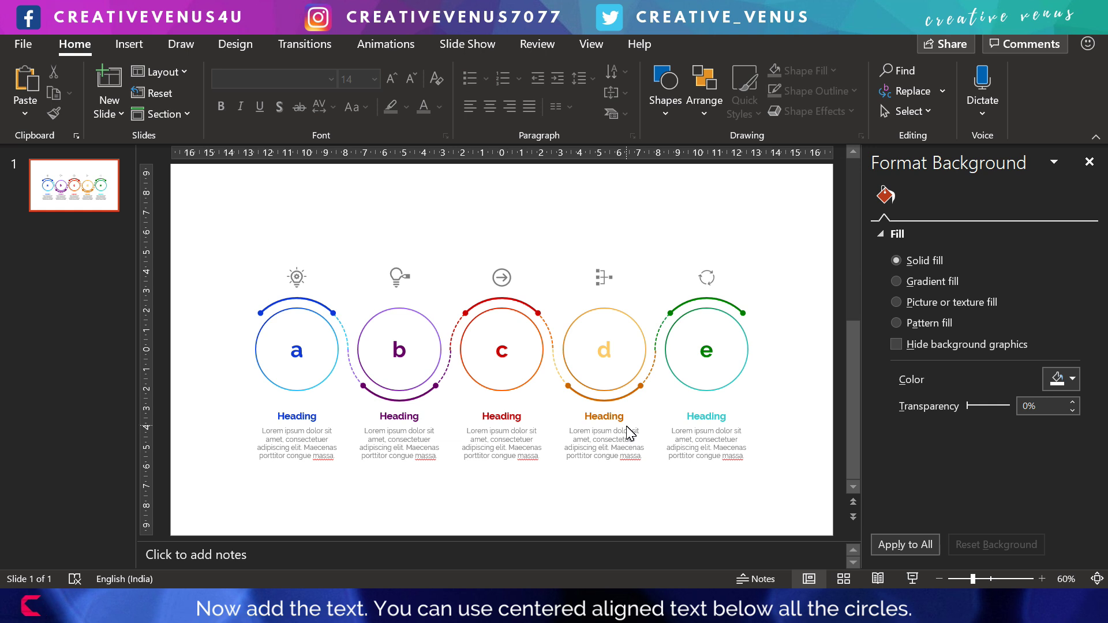
Step: Recolour the Heading under circle d gold
double_click(605, 417)
click(991, 192)
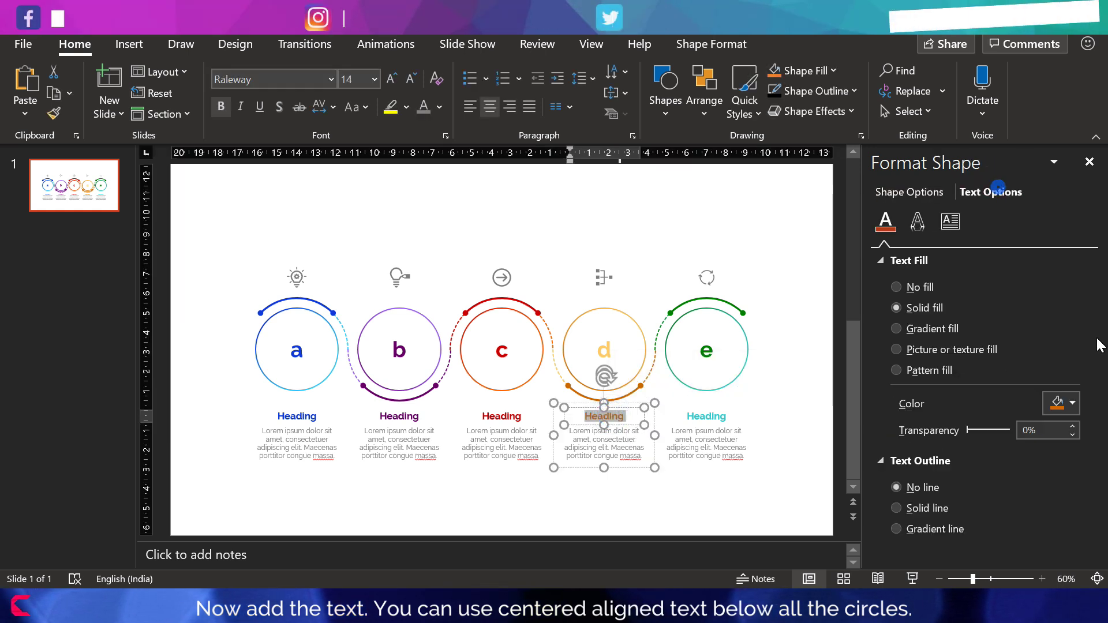
click(1071, 403)
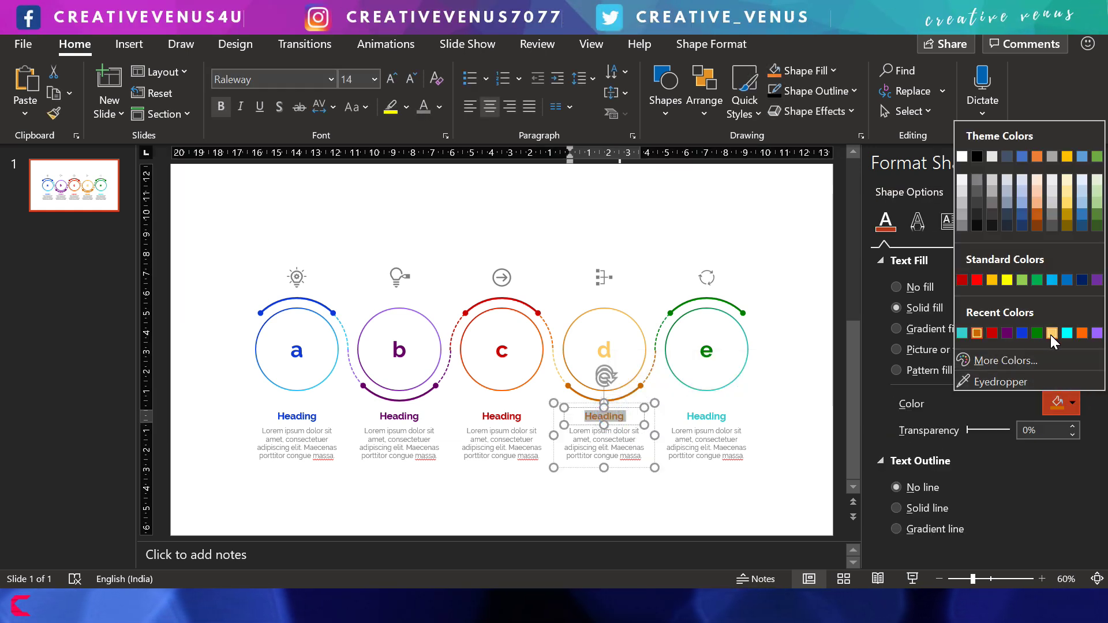
click(1050, 334)
click(1058, 403)
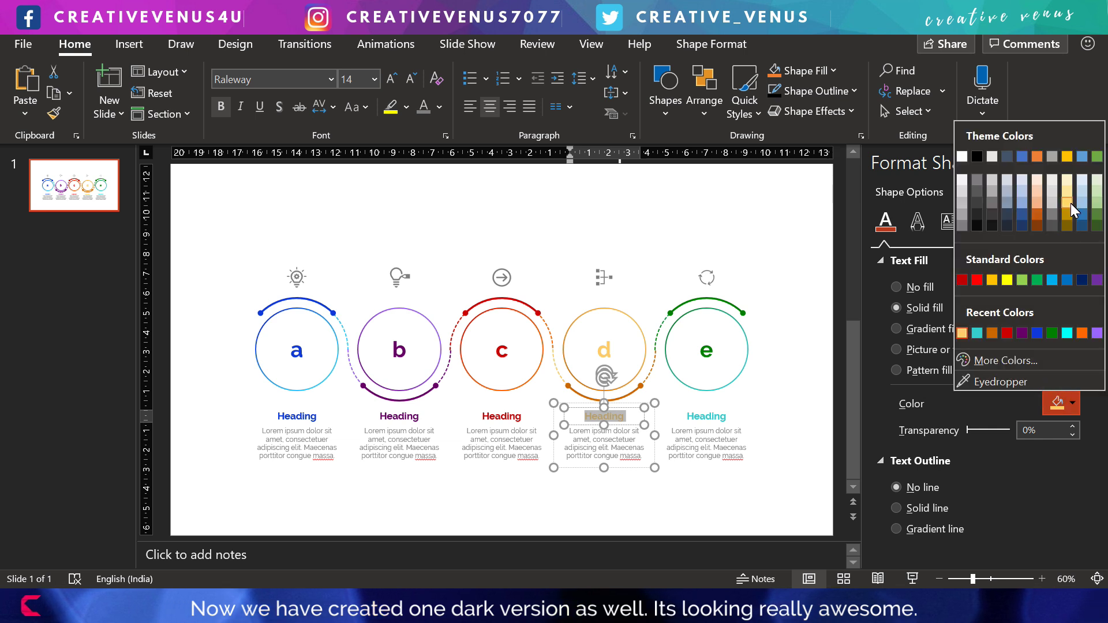
click(990, 281)
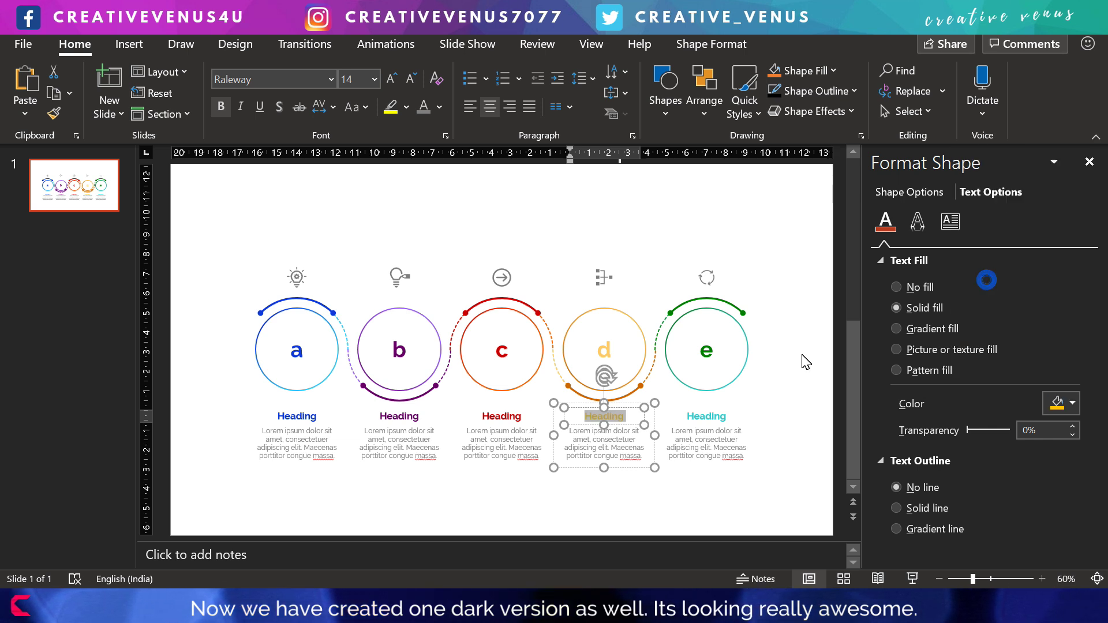
click(585, 508)
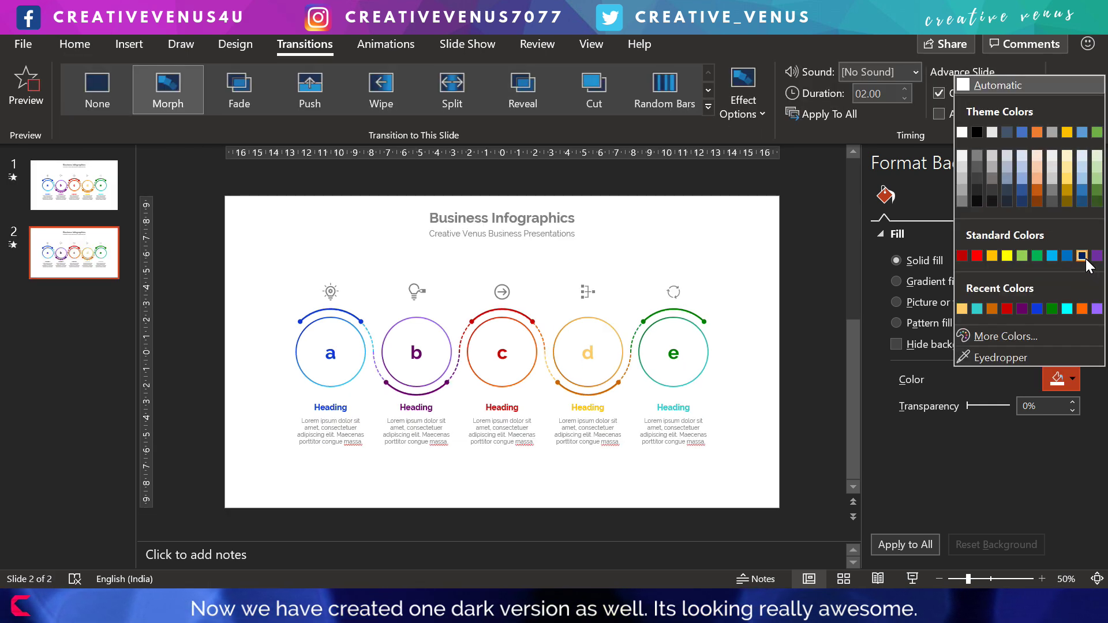
Step: Change slide 2's background fill to a darker blue from the standard colour hexagon
click(1083, 256)
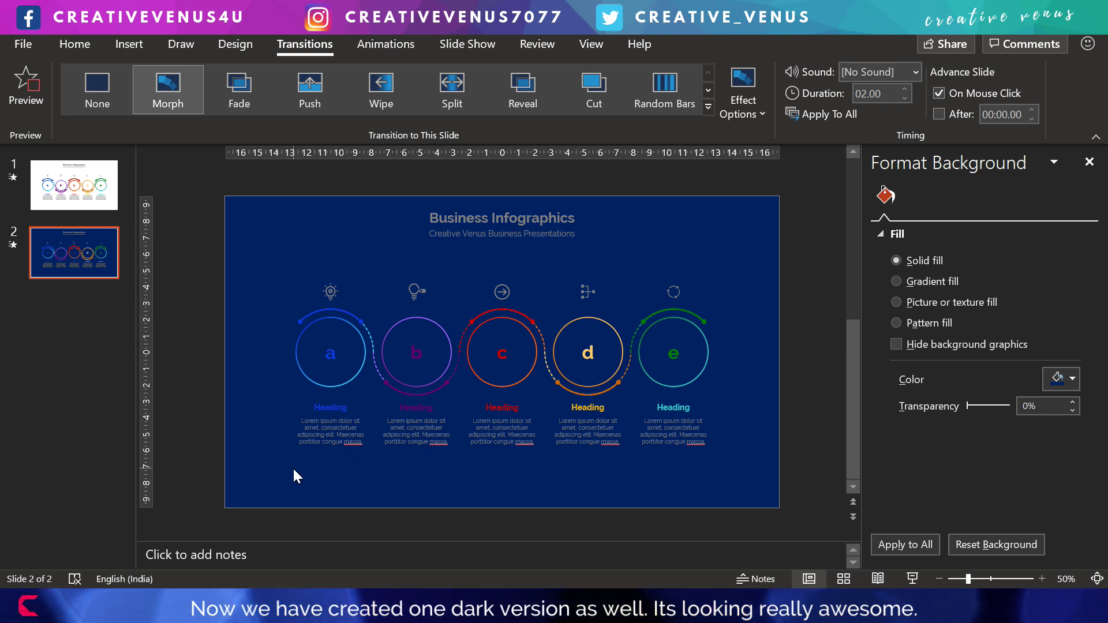
click(1061, 378)
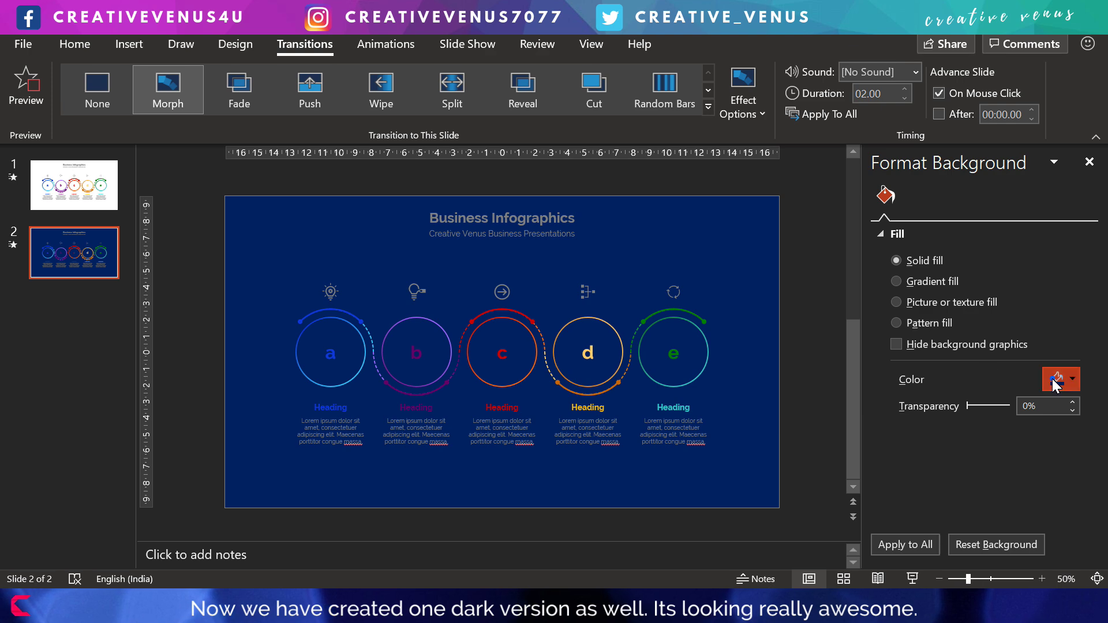
click(1026, 338)
click(466, 164)
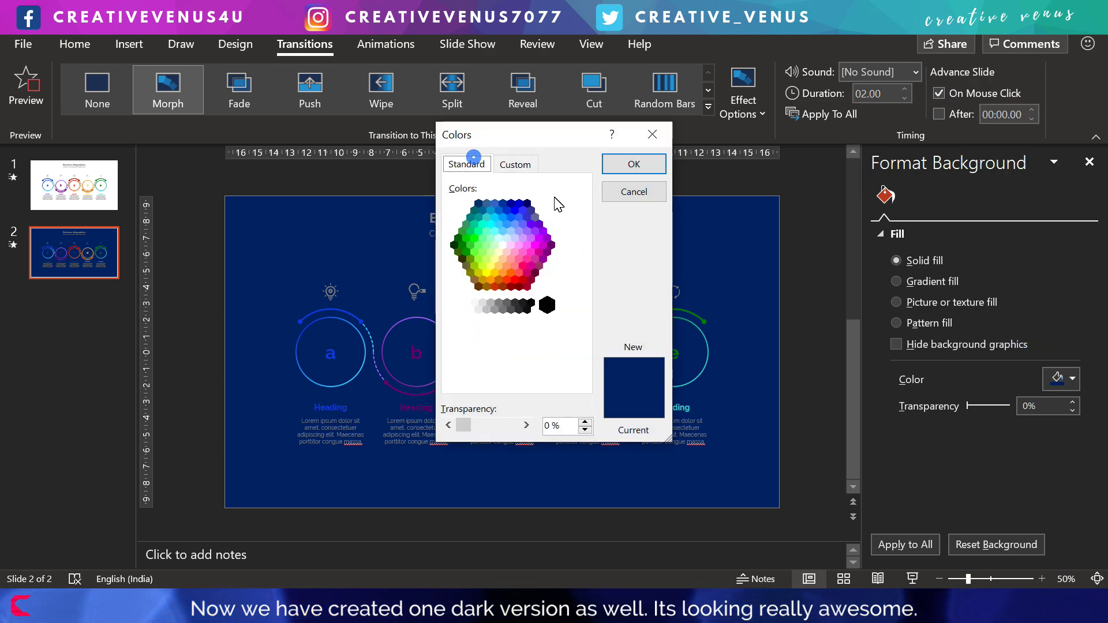
click(527, 205)
click(634, 164)
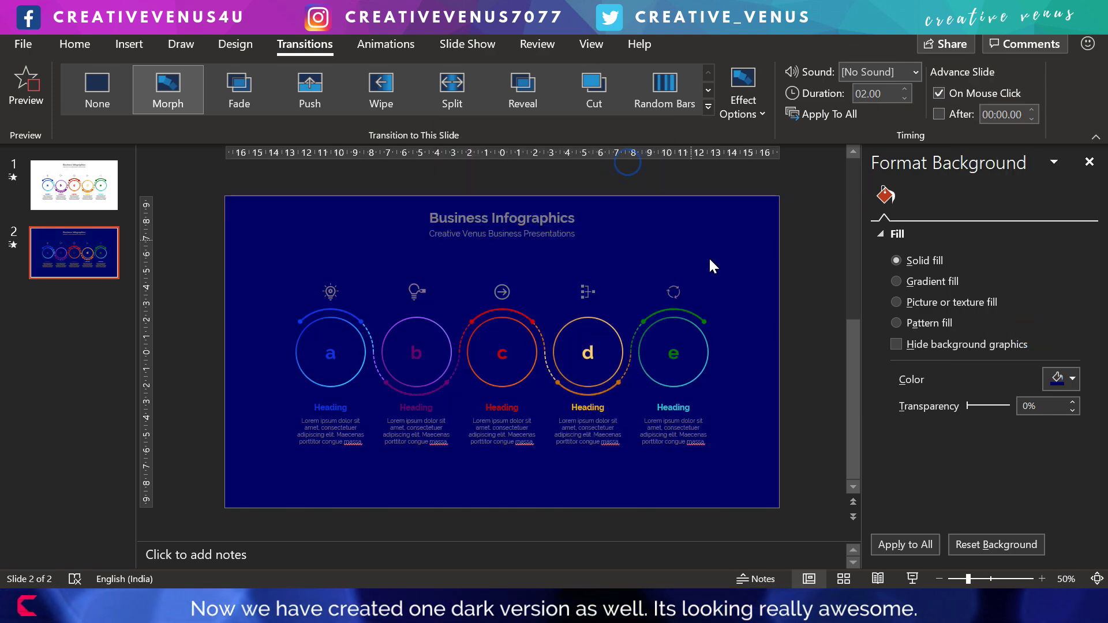
Step: Lower the luminance on the Custom tab so the background becomes near-black navy
click(1065, 381)
click(1017, 338)
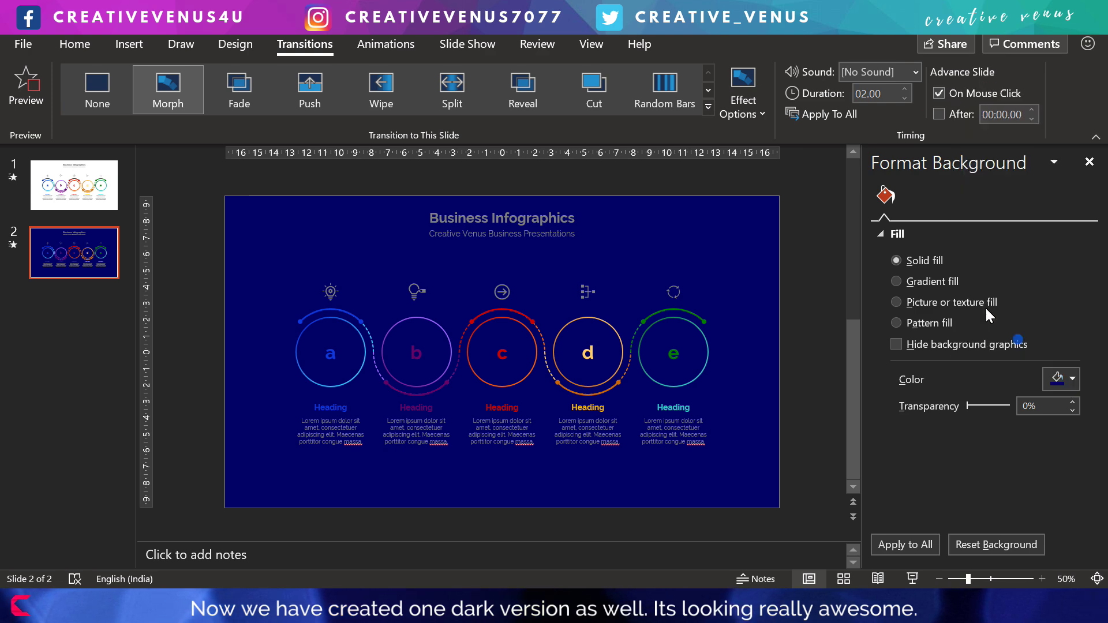
click(516, 165)
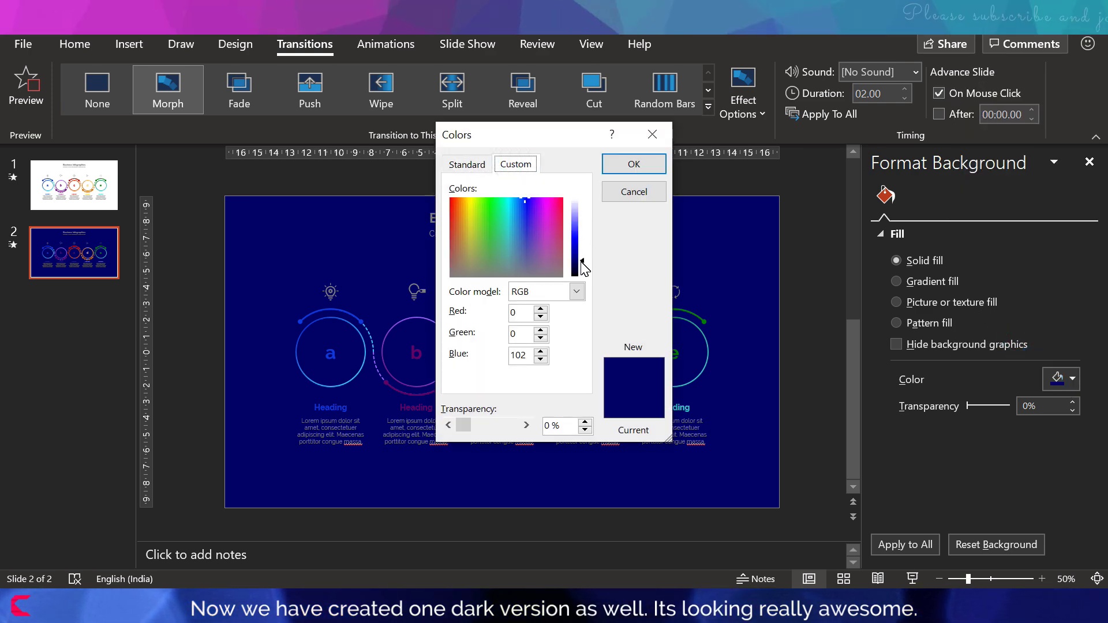
drag(583, 260, 583, 272)
click(610, 163)
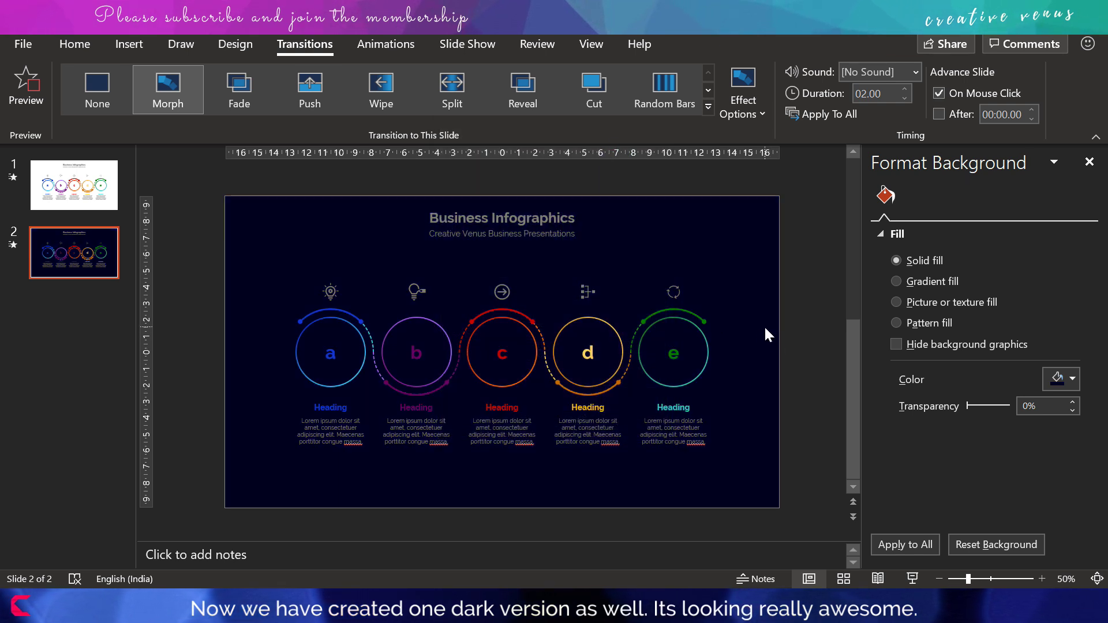
click(337, 433)
Step: Make the lorem ipsum body text under circle a white
key(ctrl+a)
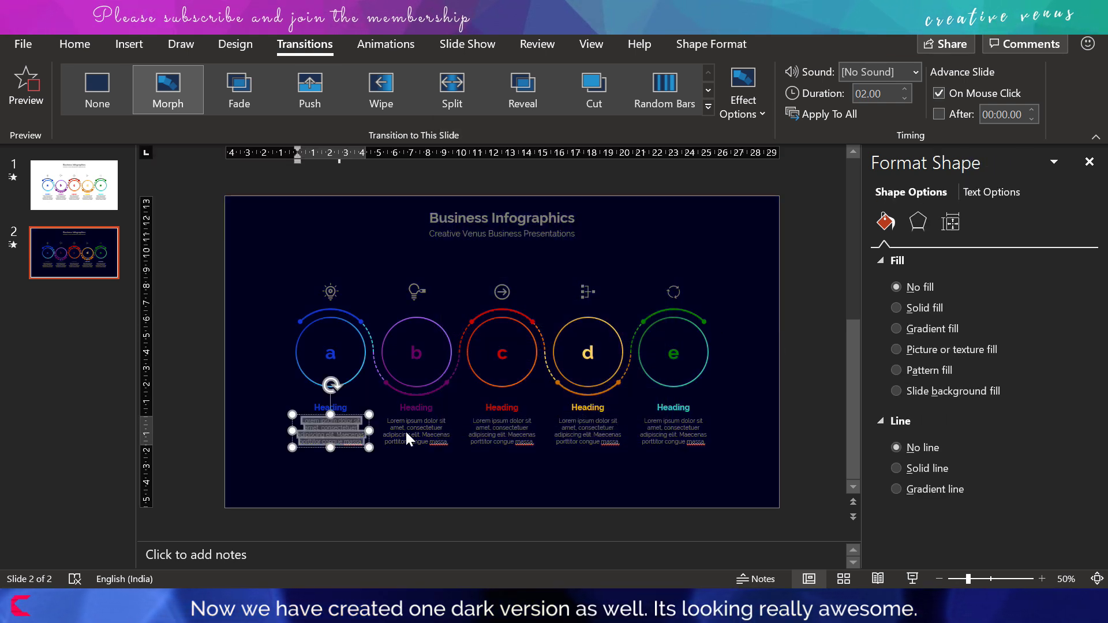
click(74, 44)
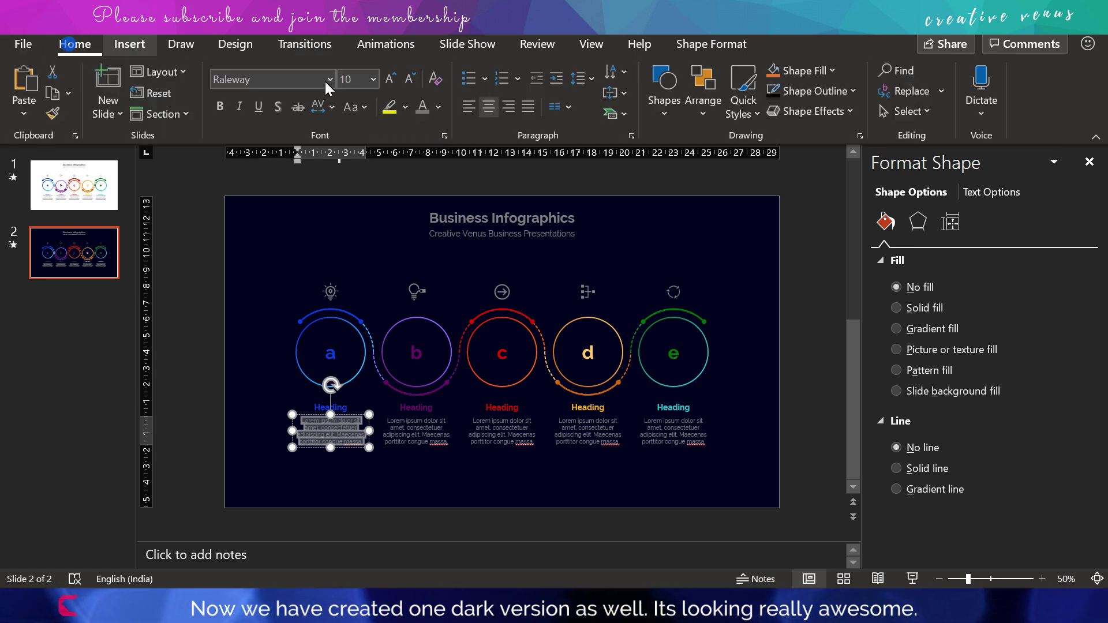
click(443, 107)
click(423, 155)
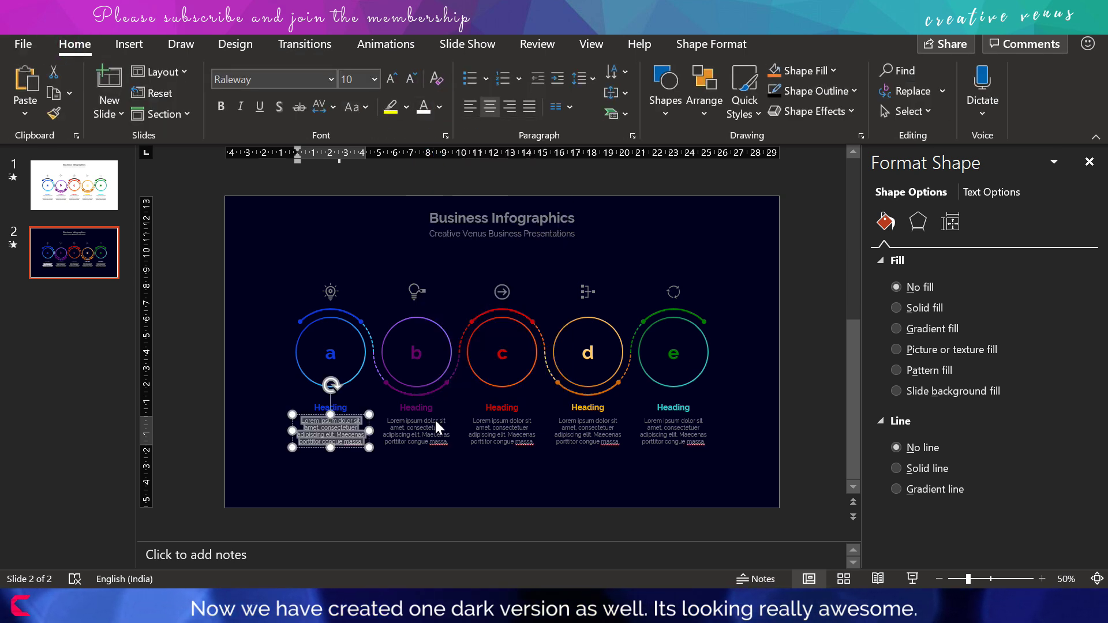
click(439, 107)
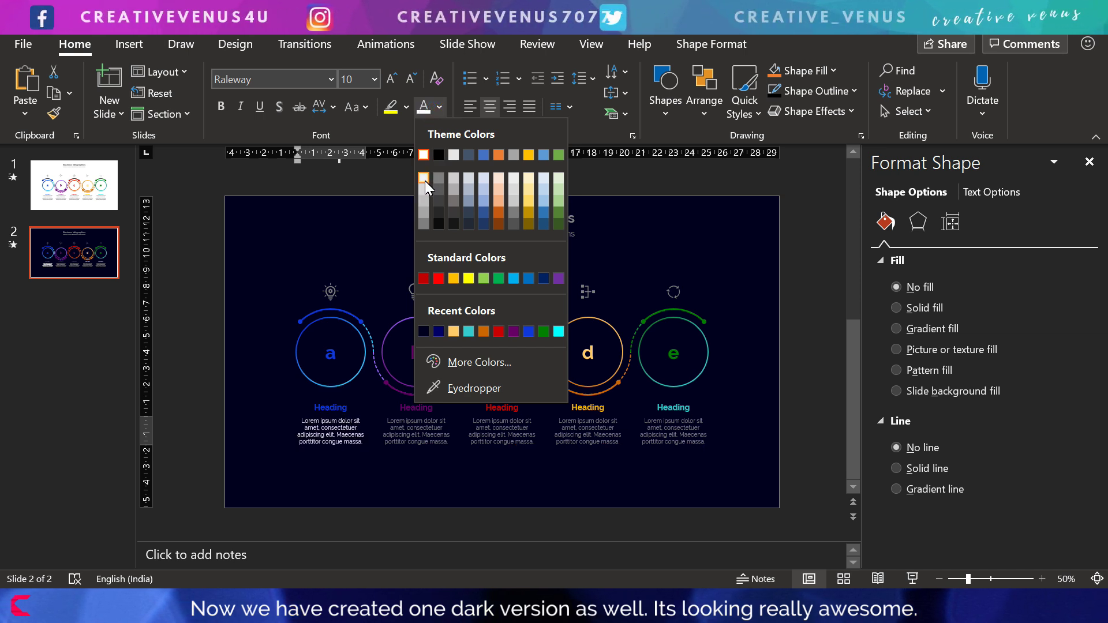
click(425, 181)
Step: Recolour the body text under circles b, c, d and e white
click(416, 435)
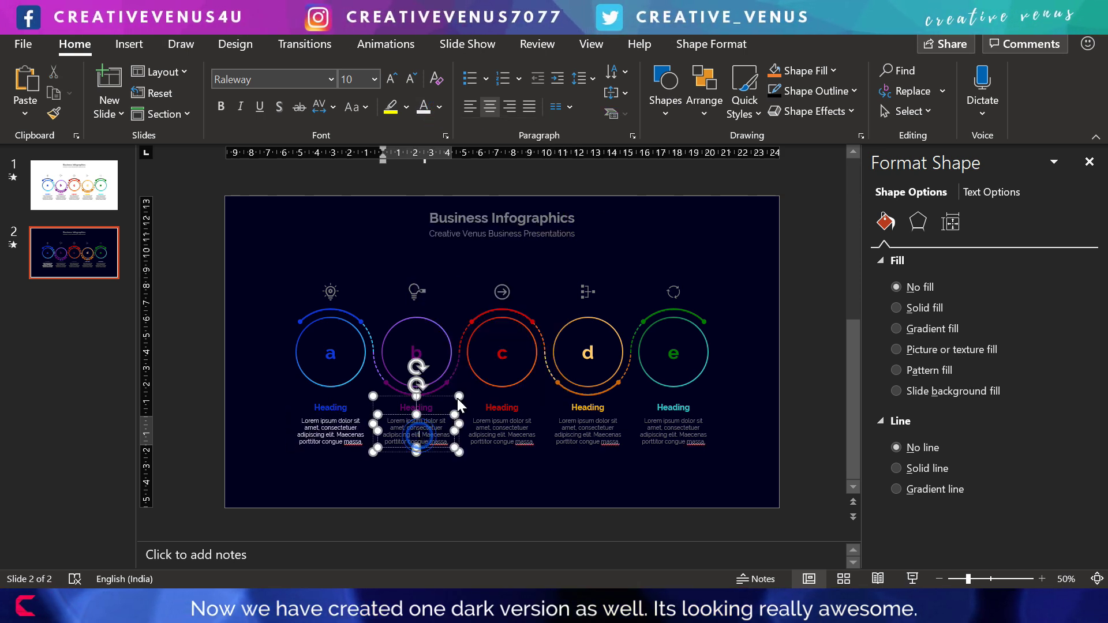
key(ctrl+a)
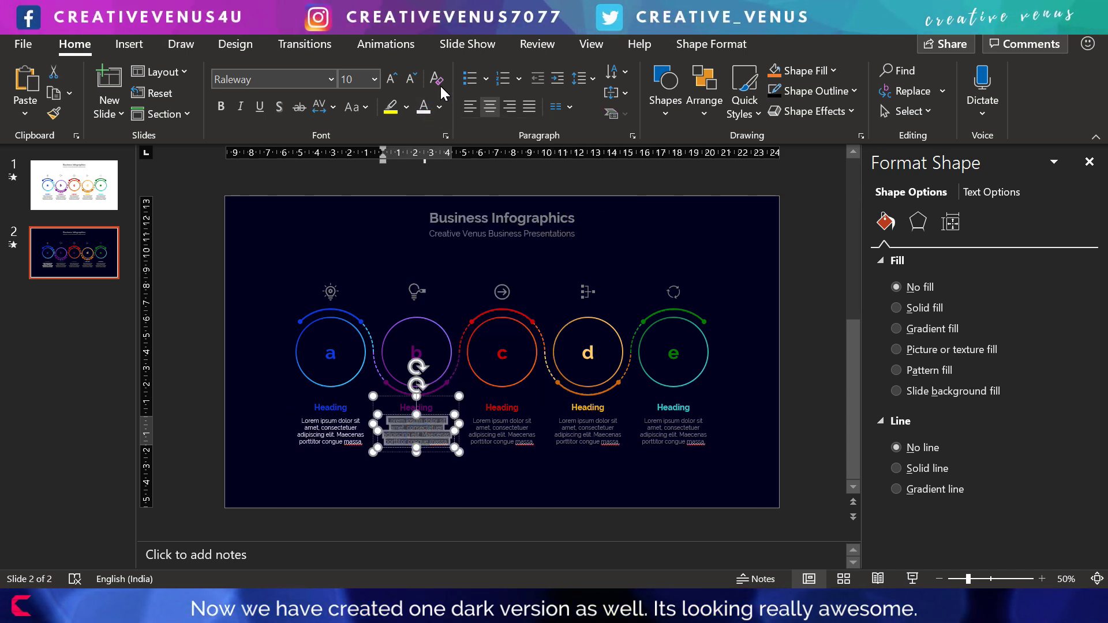
click(511, 439)
key(ctrl+a)
click(423, 107)
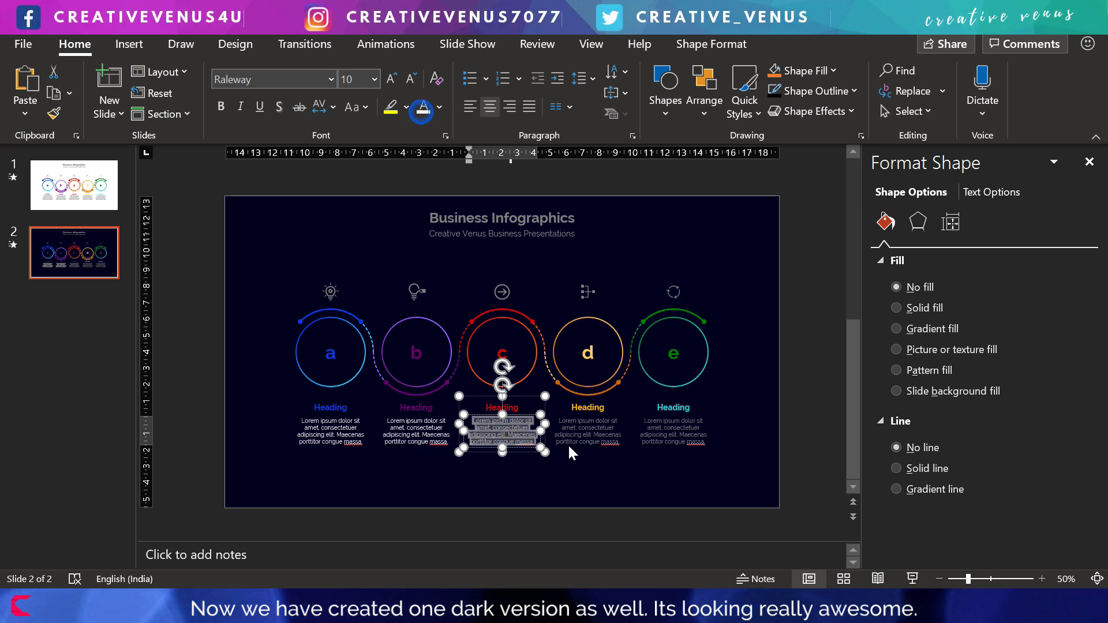
click(588, 436)
key(ctrl+a)
click(425, 109)
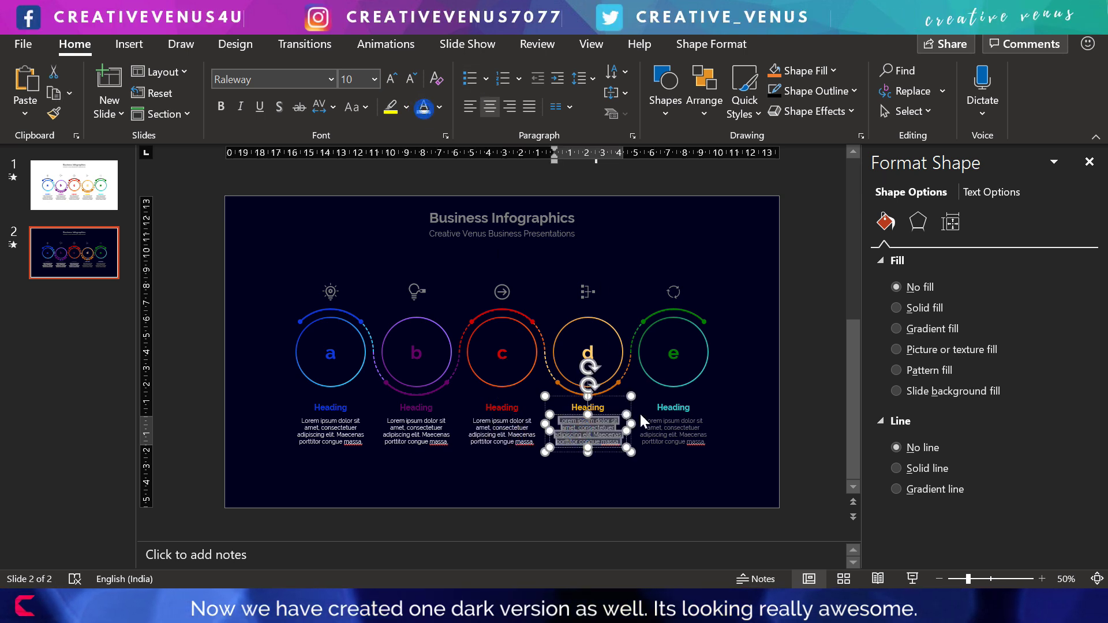
click(666, 440)
key(ctrl+a)
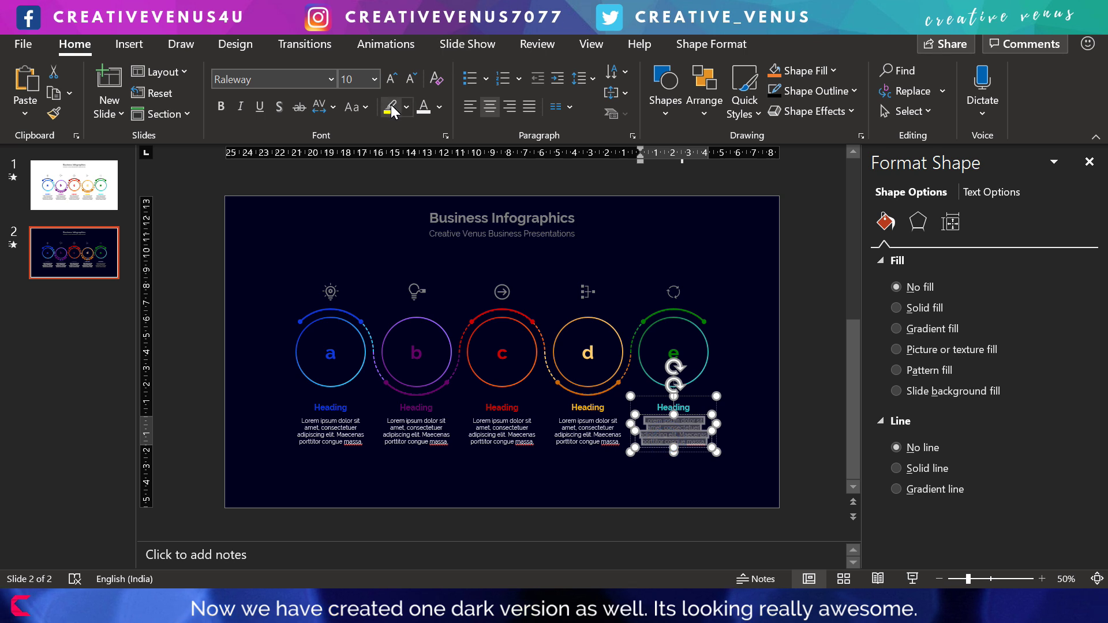
click(423, 109)
Step: Fill the five icons above circles a–e with White, Background 1, Darker 5%
click(327, 290)
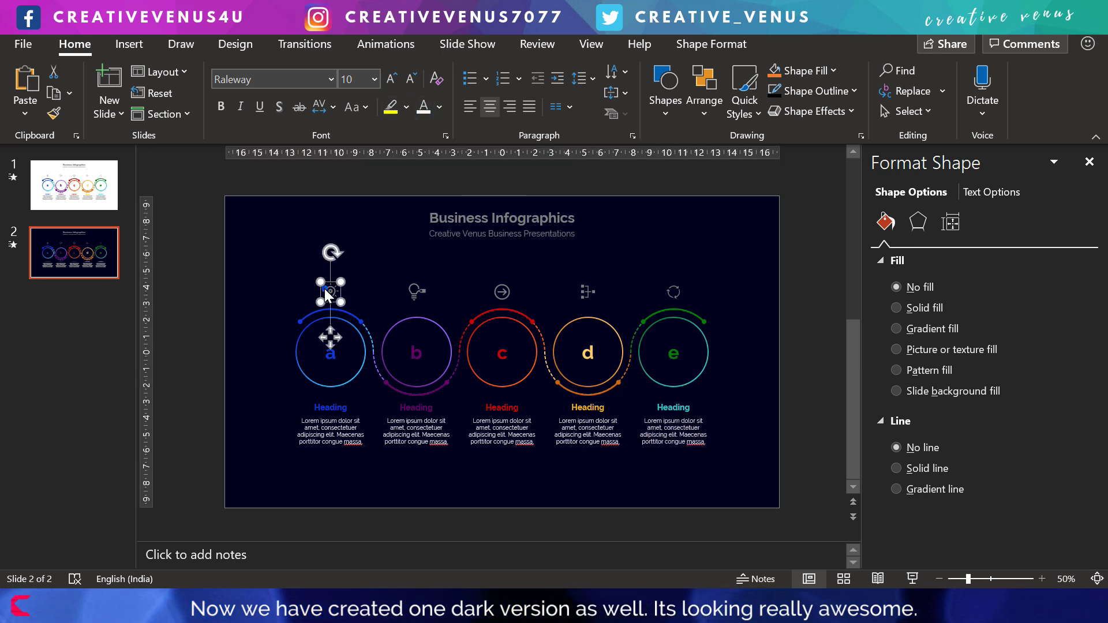
shift+click(415, 292)
shift+click(504, 292)
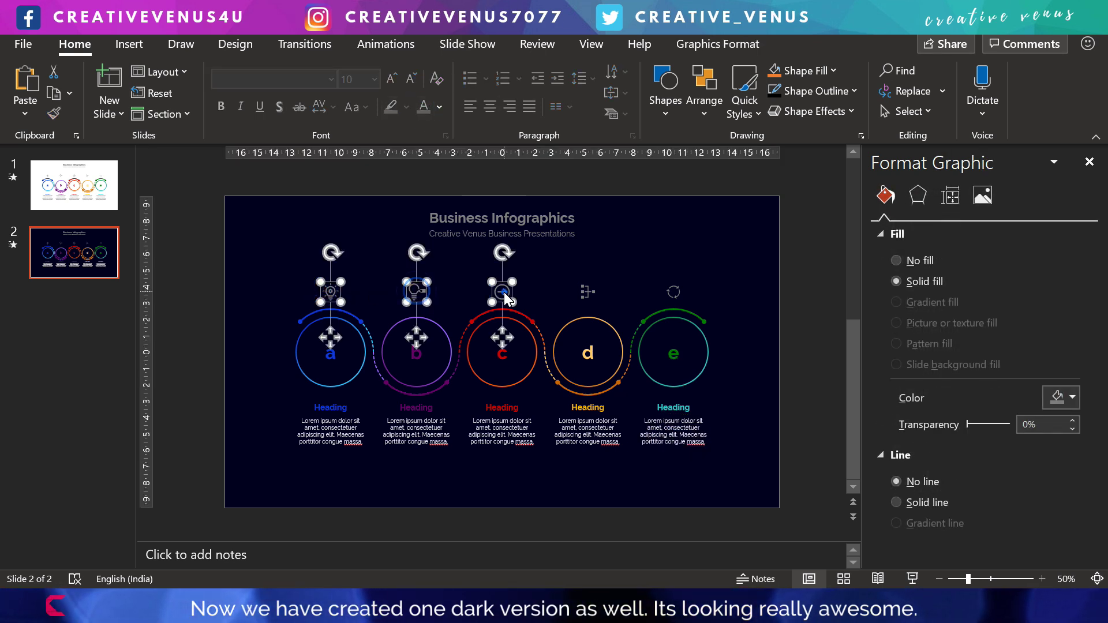
shift+click(591, 292)
shift+click(672, 289)
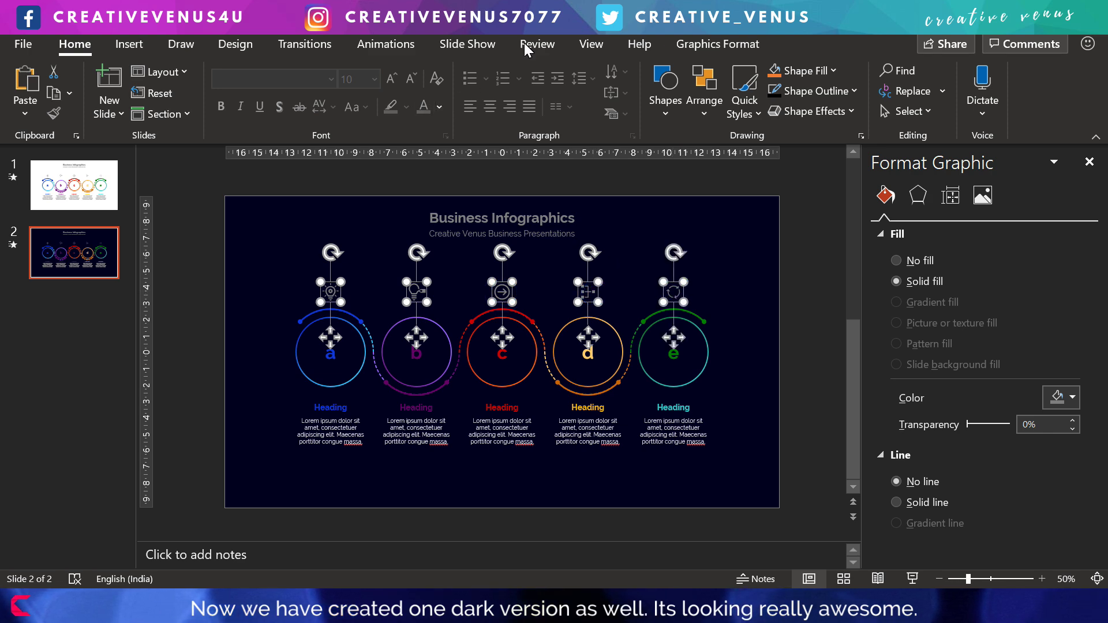
click(719, 44)
click(344, 70)
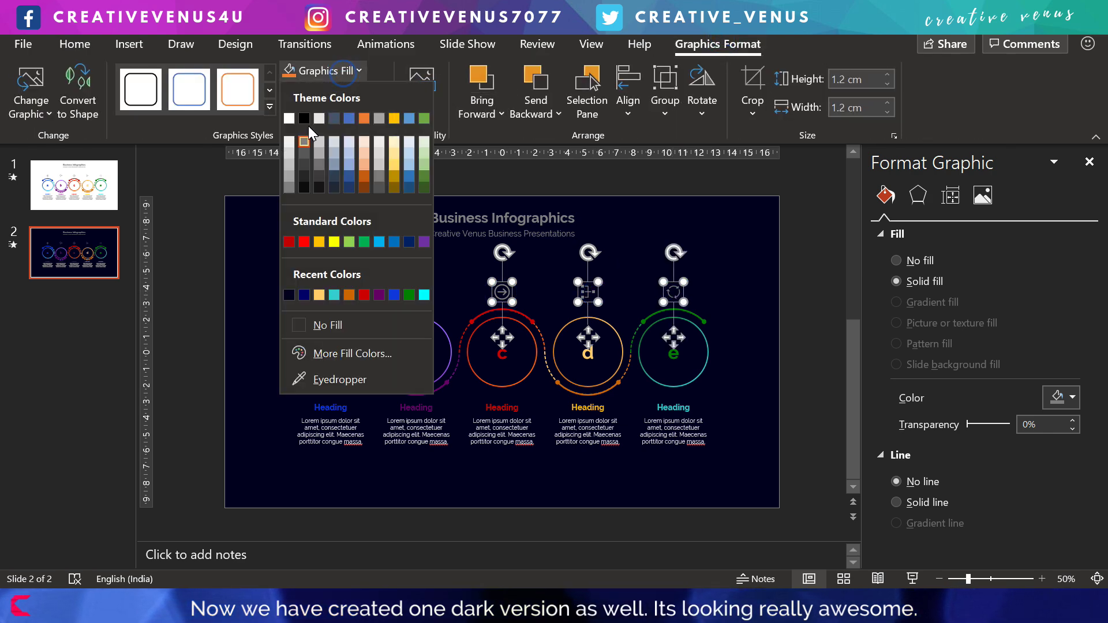
click(289, 144)
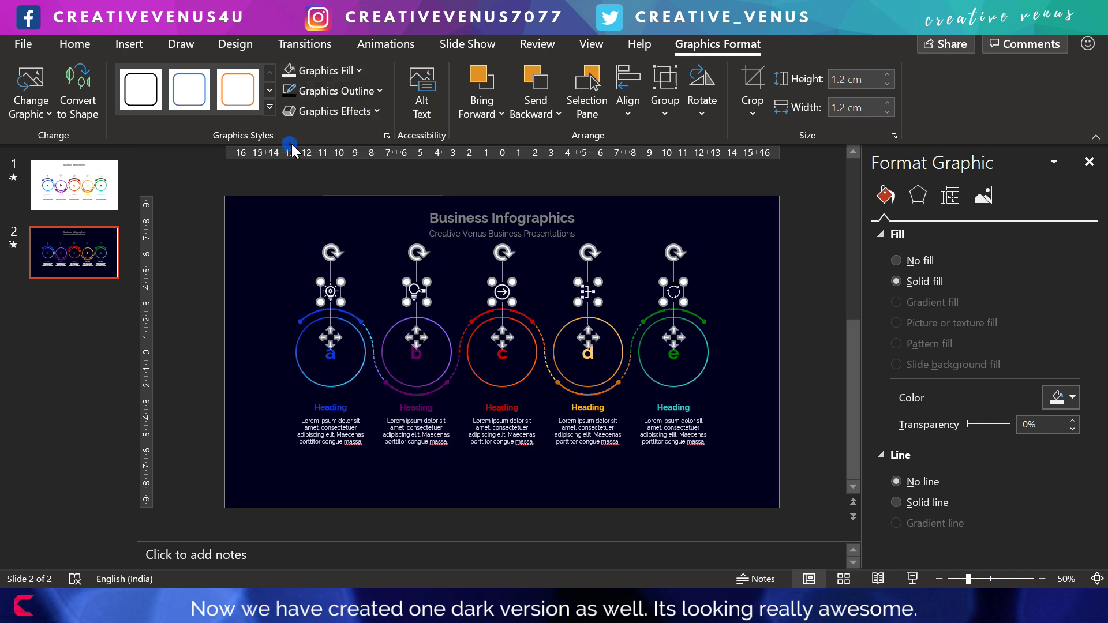
click(473, 241)
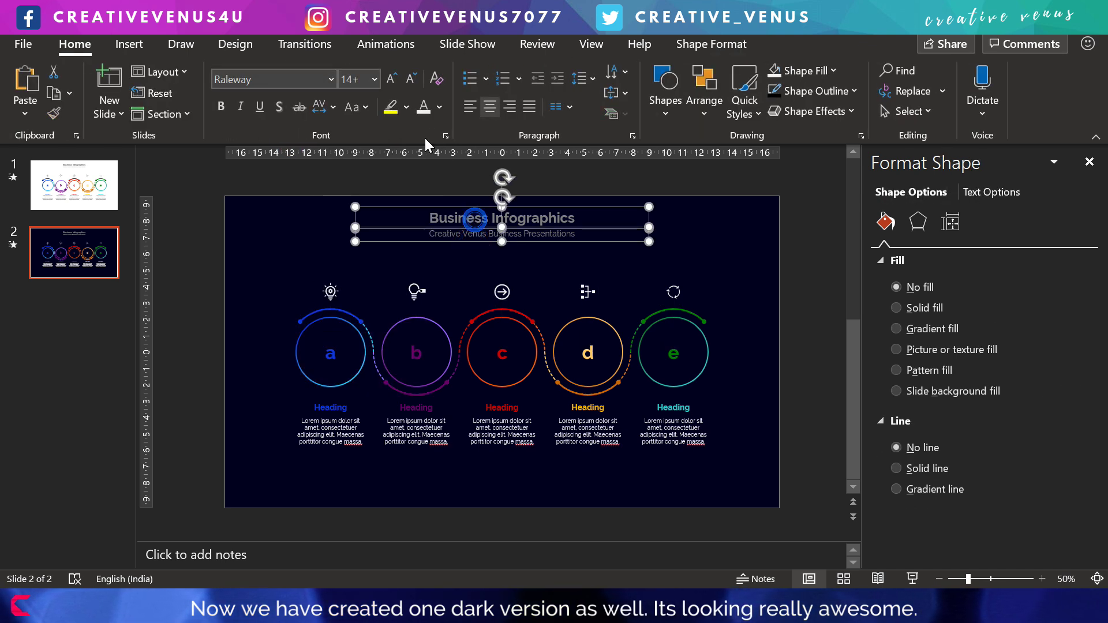
Step: Make the title and subtitle white and ungroup the five text blocks under the circles
click(424, 108)
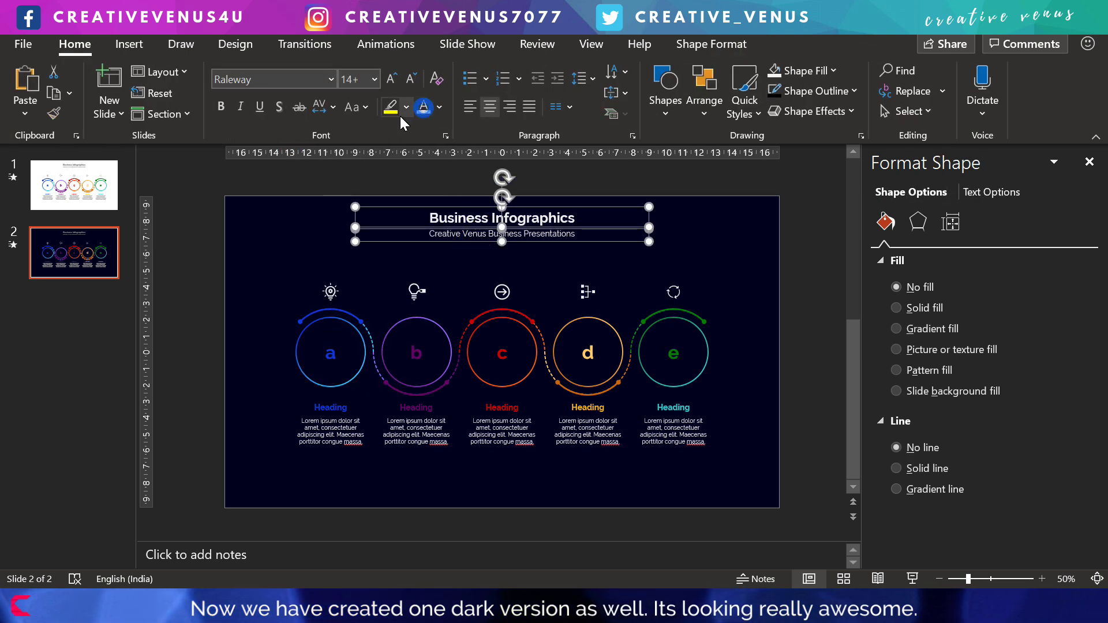
click(333, 406)
shift+click(415, 406)
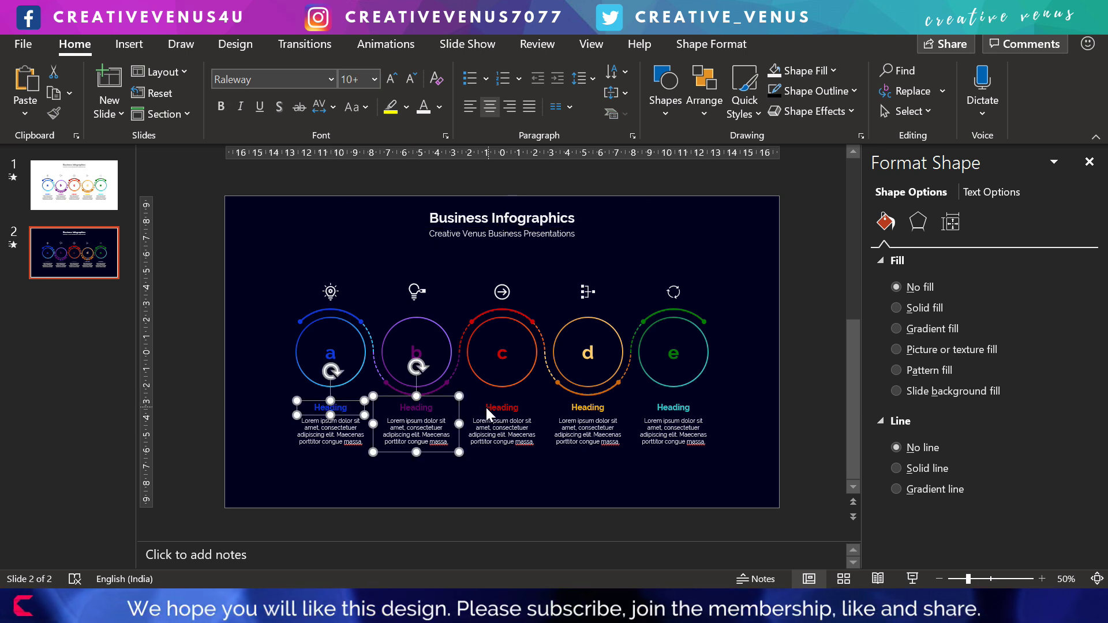
shift+click(503, 430)
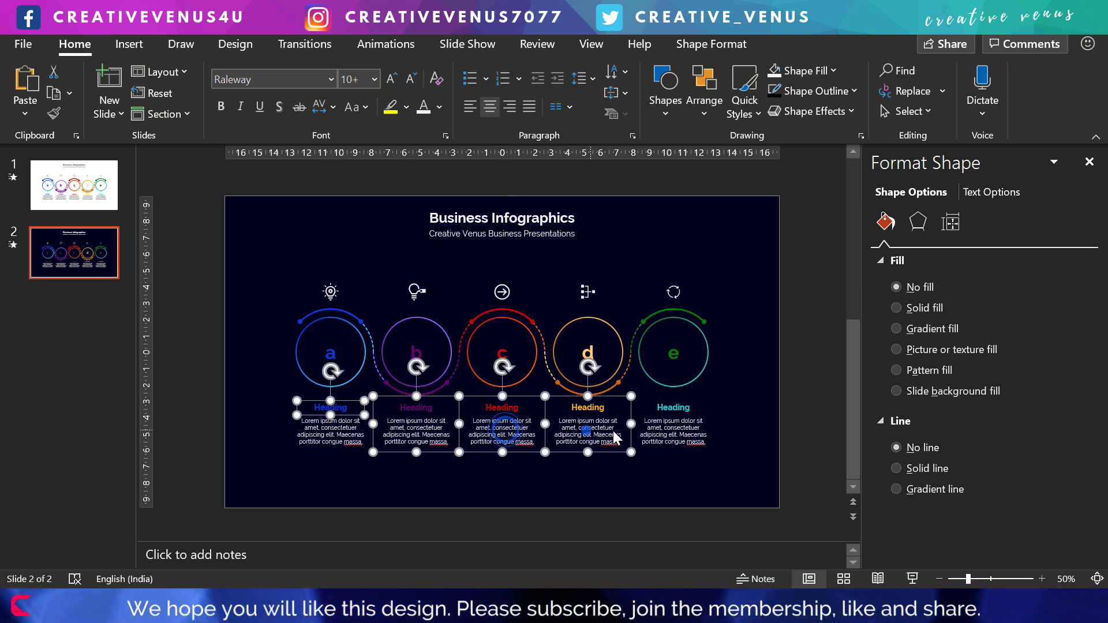
shift+click(586, 430)
shift+click(690, 429)
right_click(721, 399)
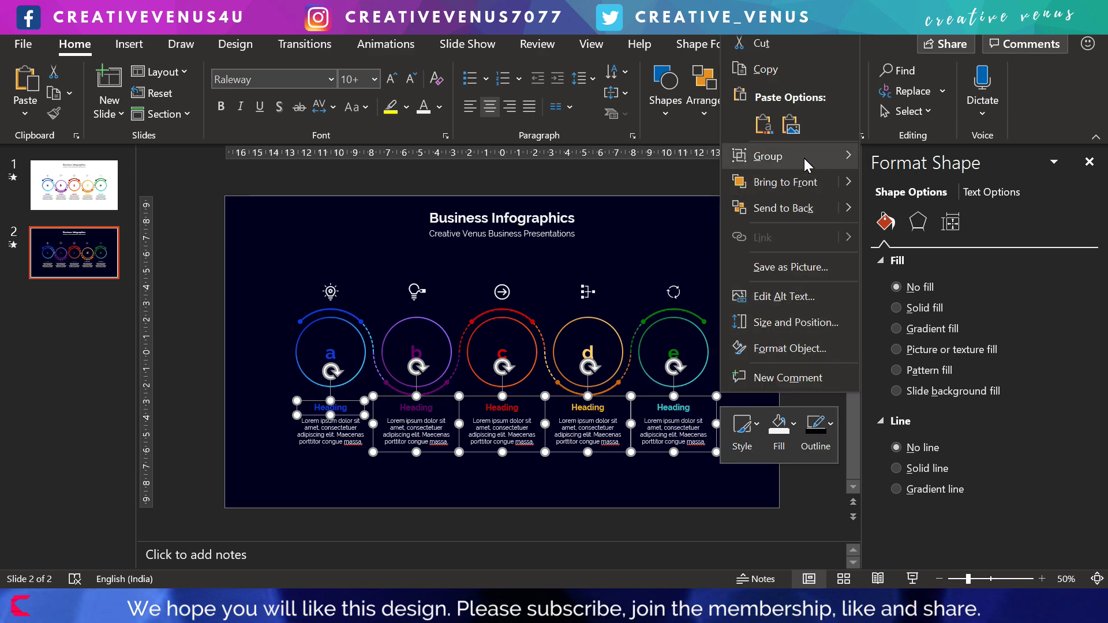
click(911, 155)
Step: Set the font colour of all five Heading labels to white
drag(799, 415, 237, 393)
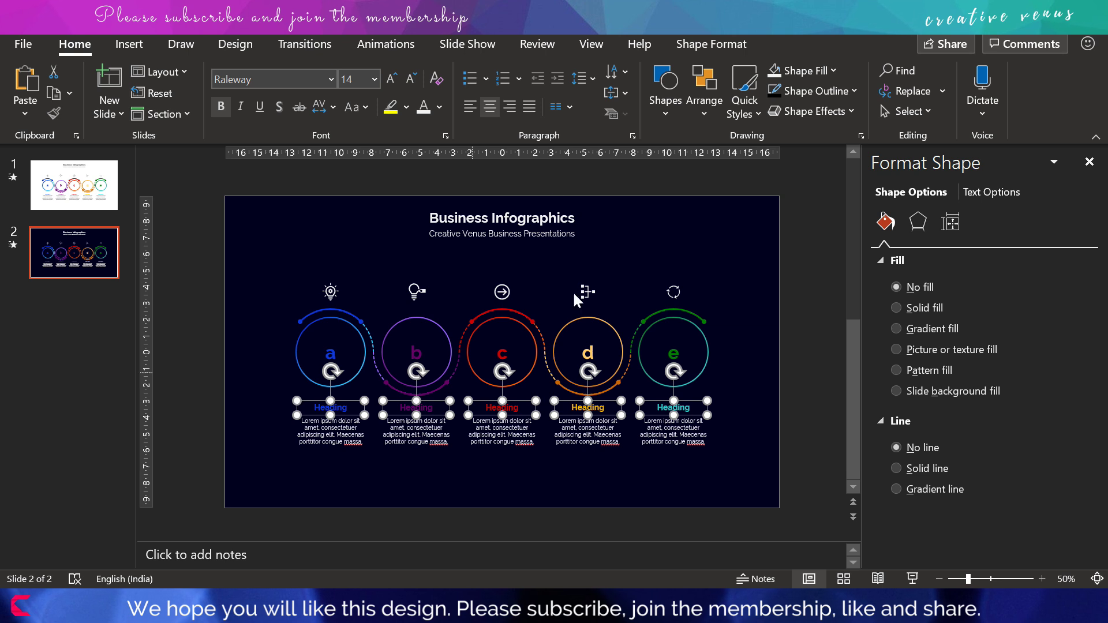
click(441, 108)
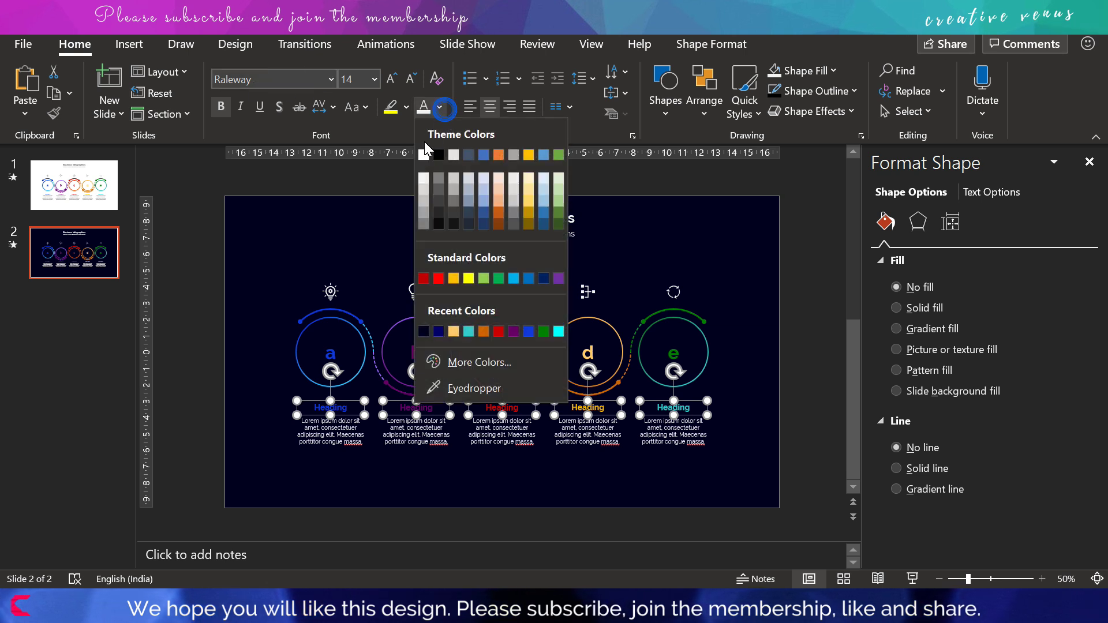
click(424, 178)
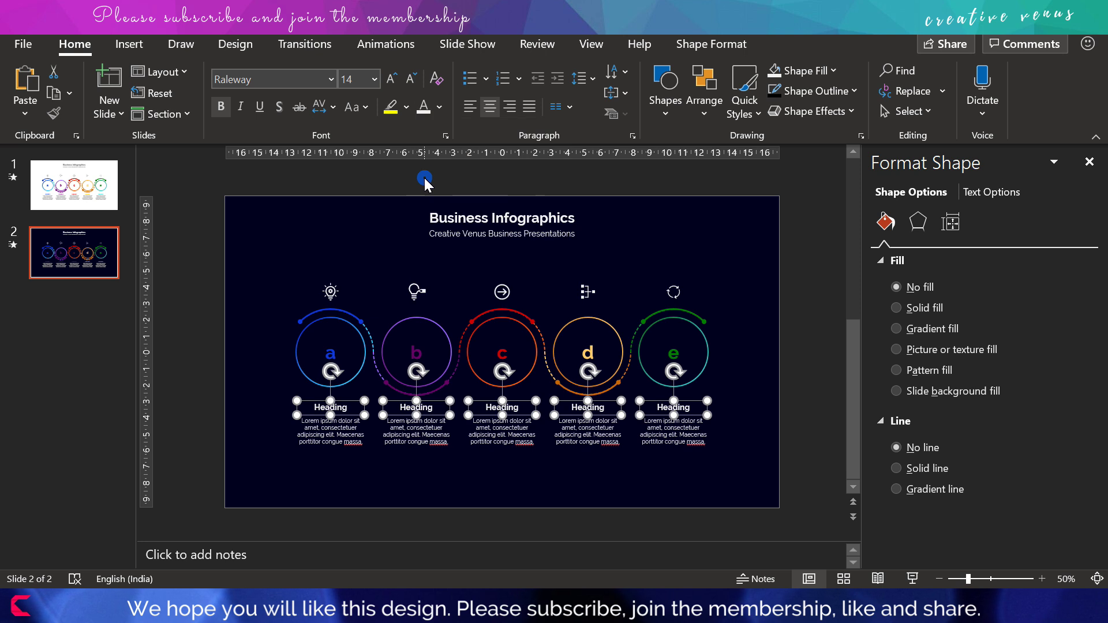
click(787, 387)
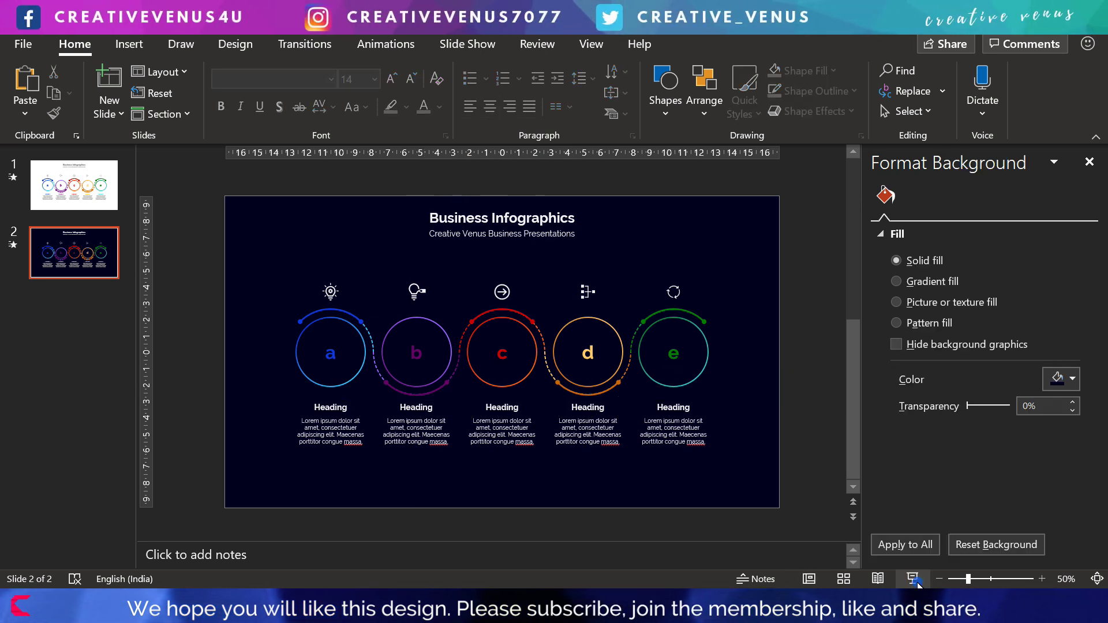